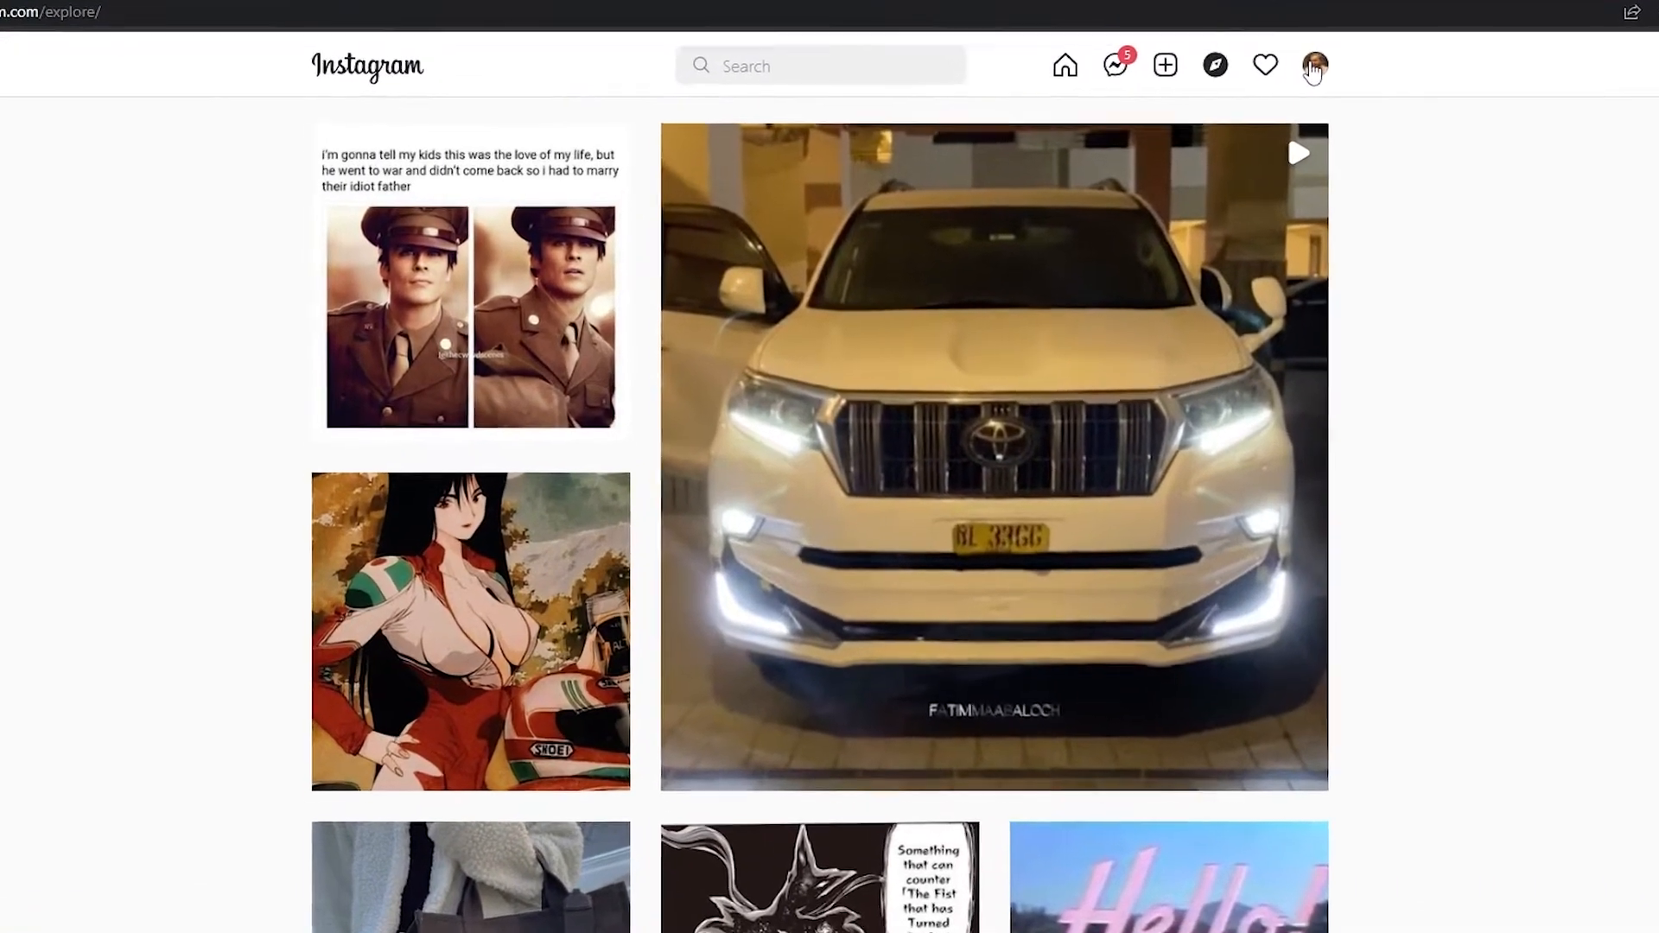
Step: Open the Instagram profile and follow the Linktree link in its bio
left_click(1262, 78)
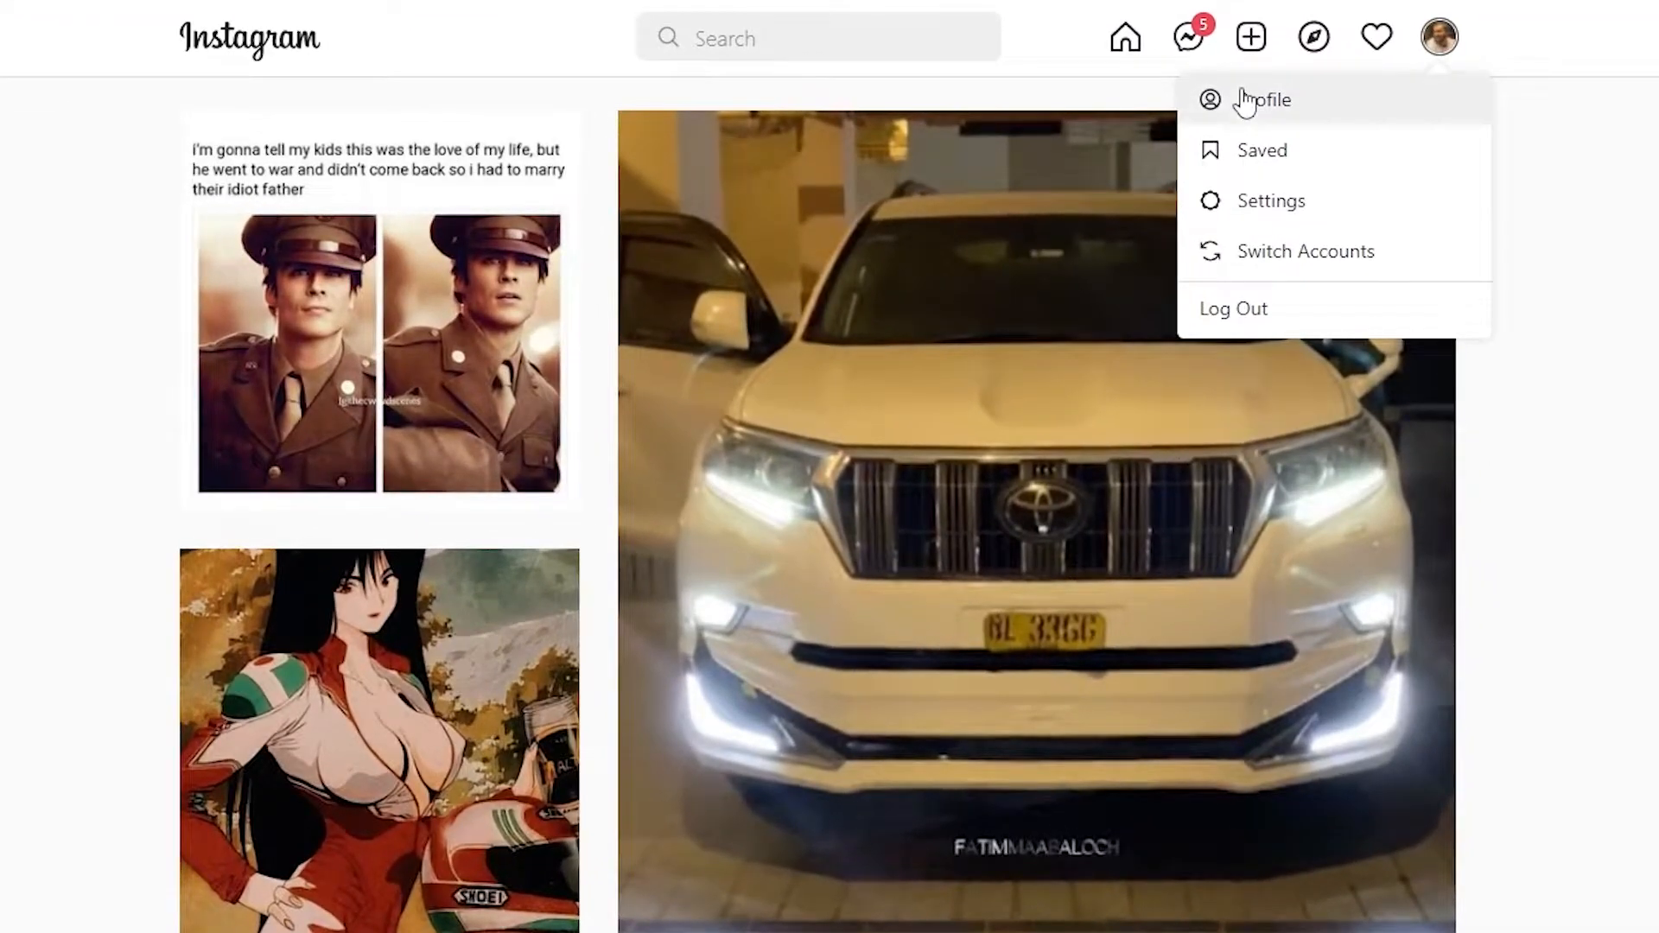
left_click(1244, 101)
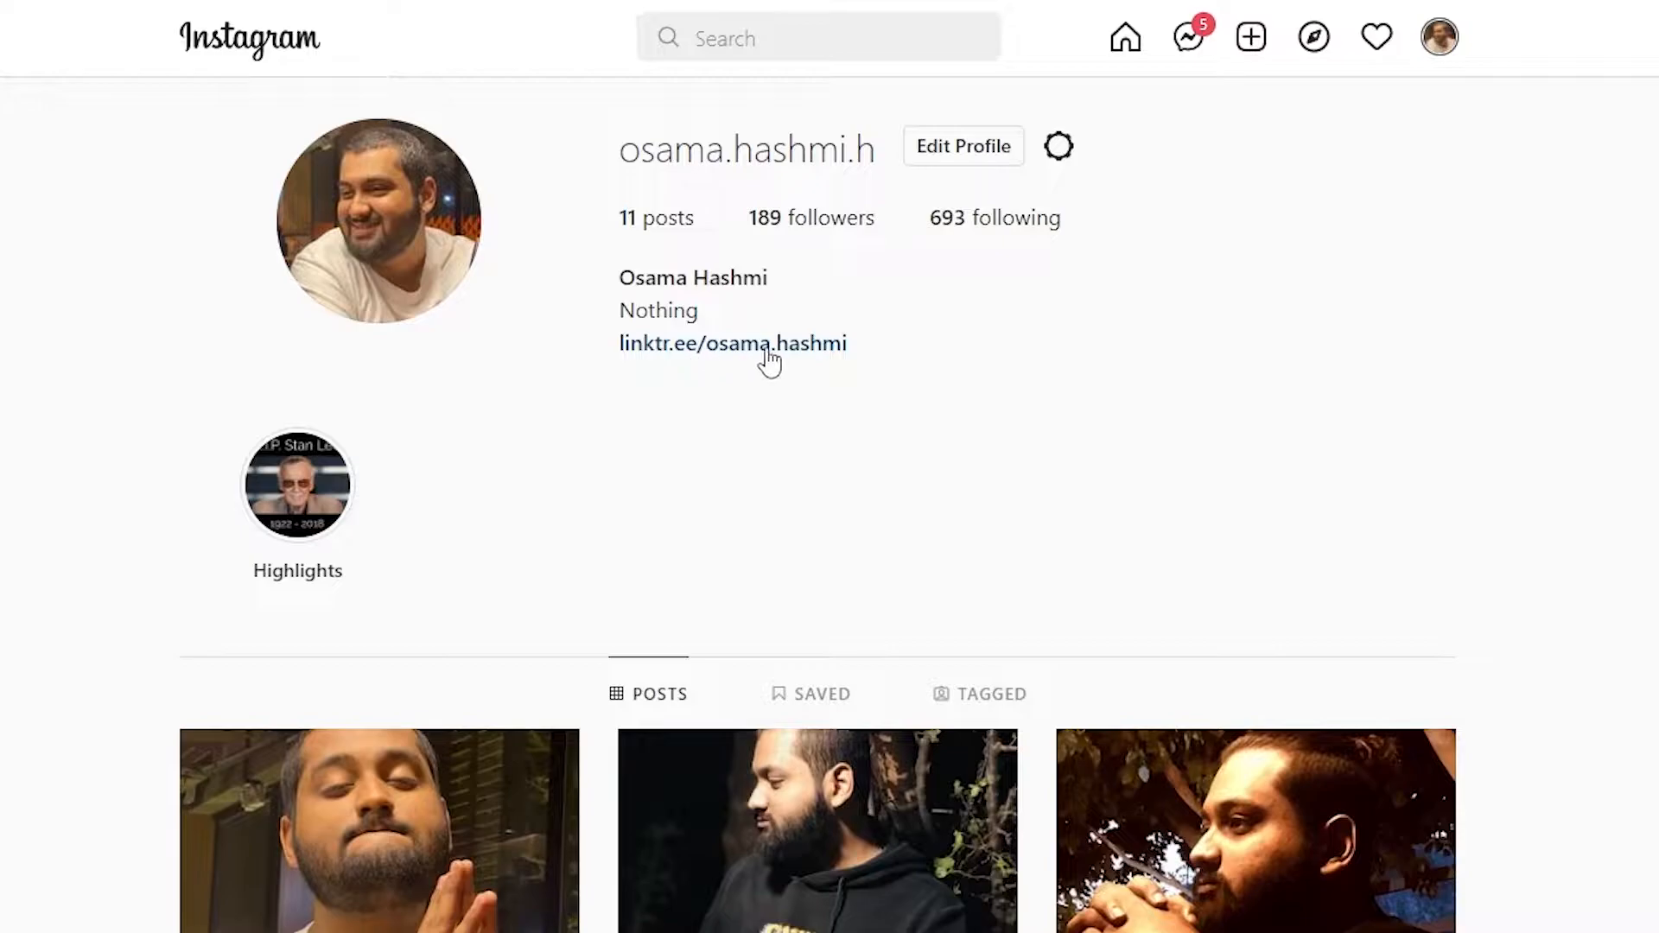
left_click(766, 350)
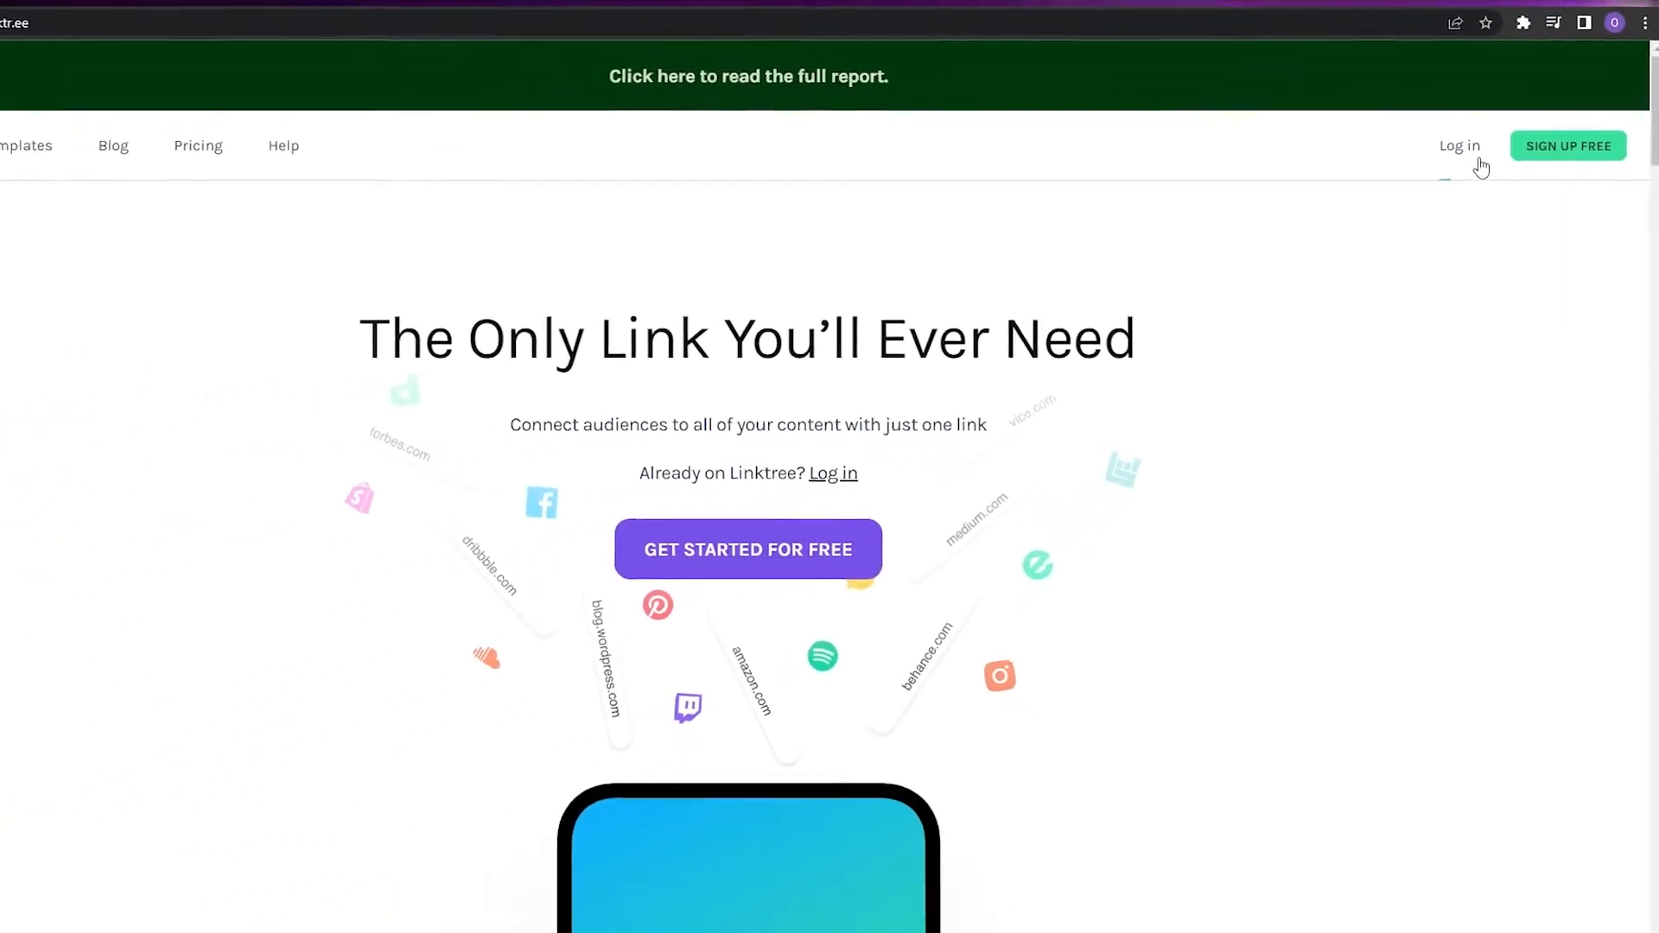
Step: Log in to Linktree and apply the Lake White theme in the appearance settings
left_click(1473, 158)
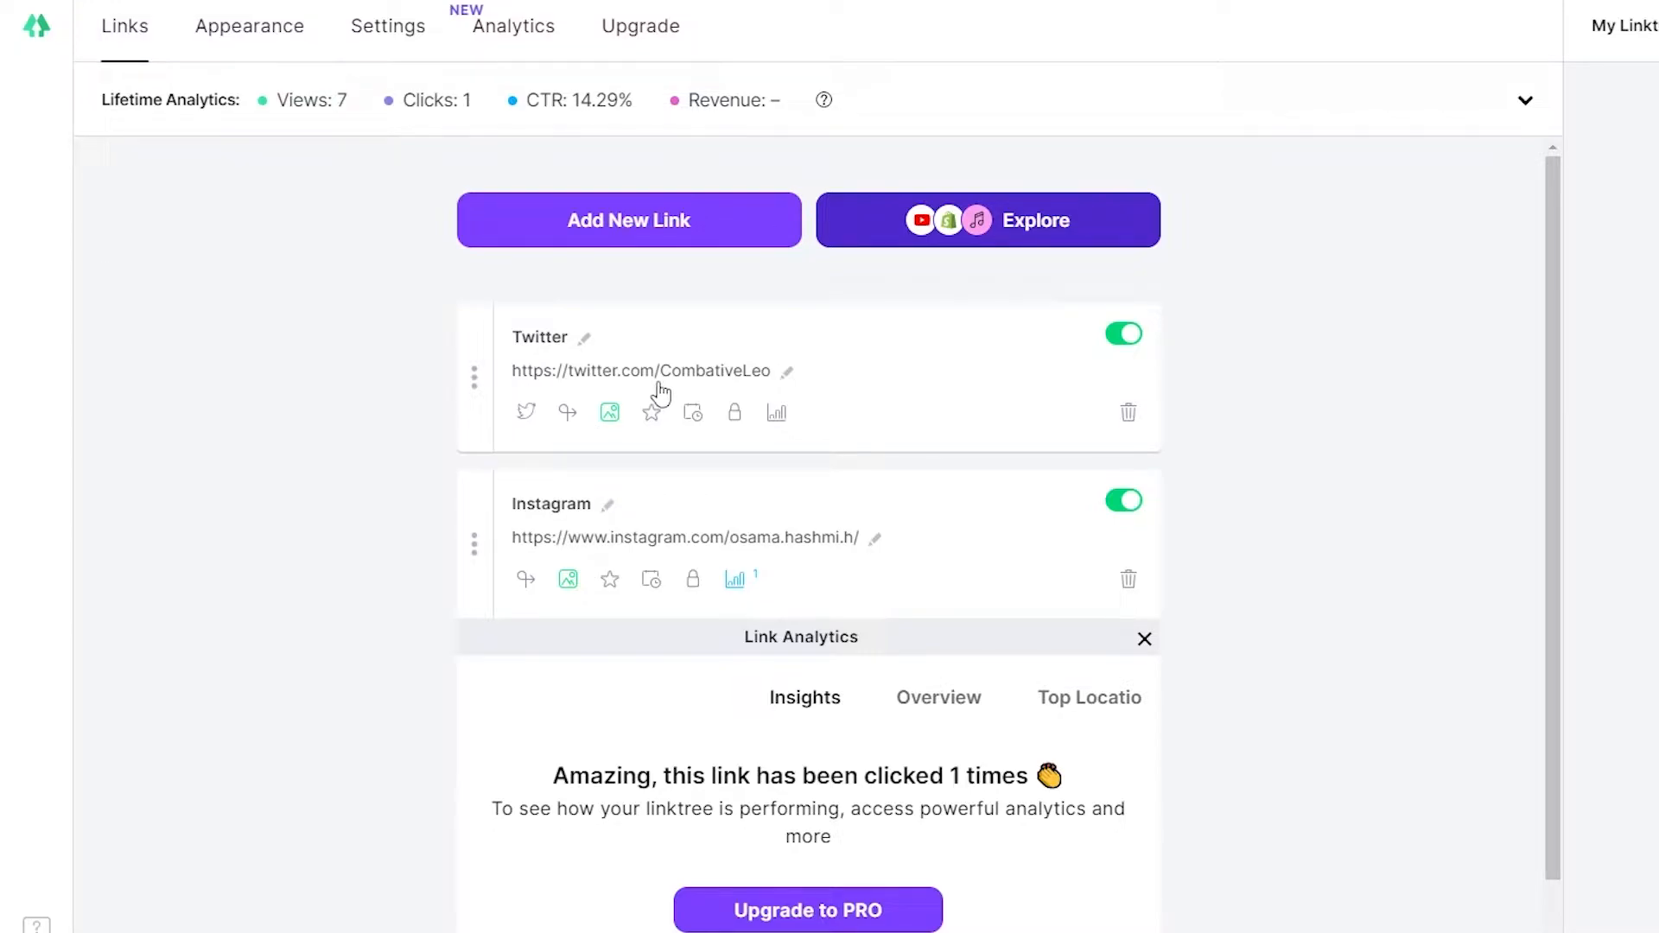
left_click(245, 35)
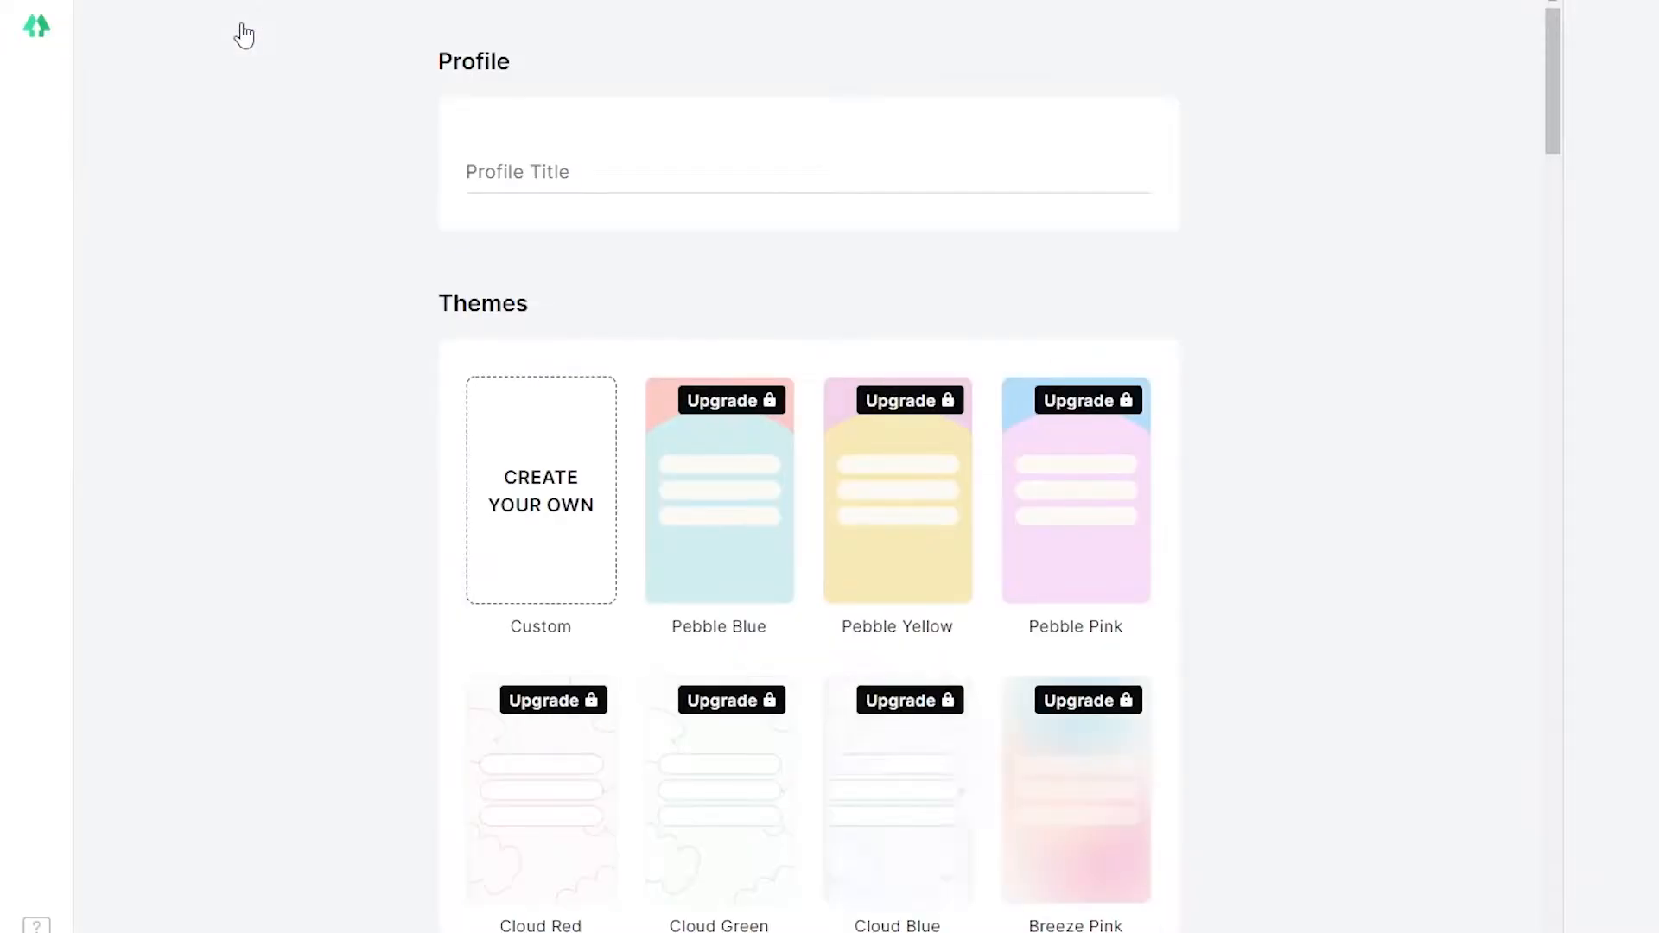
scroll(851, 607, "down", 4)
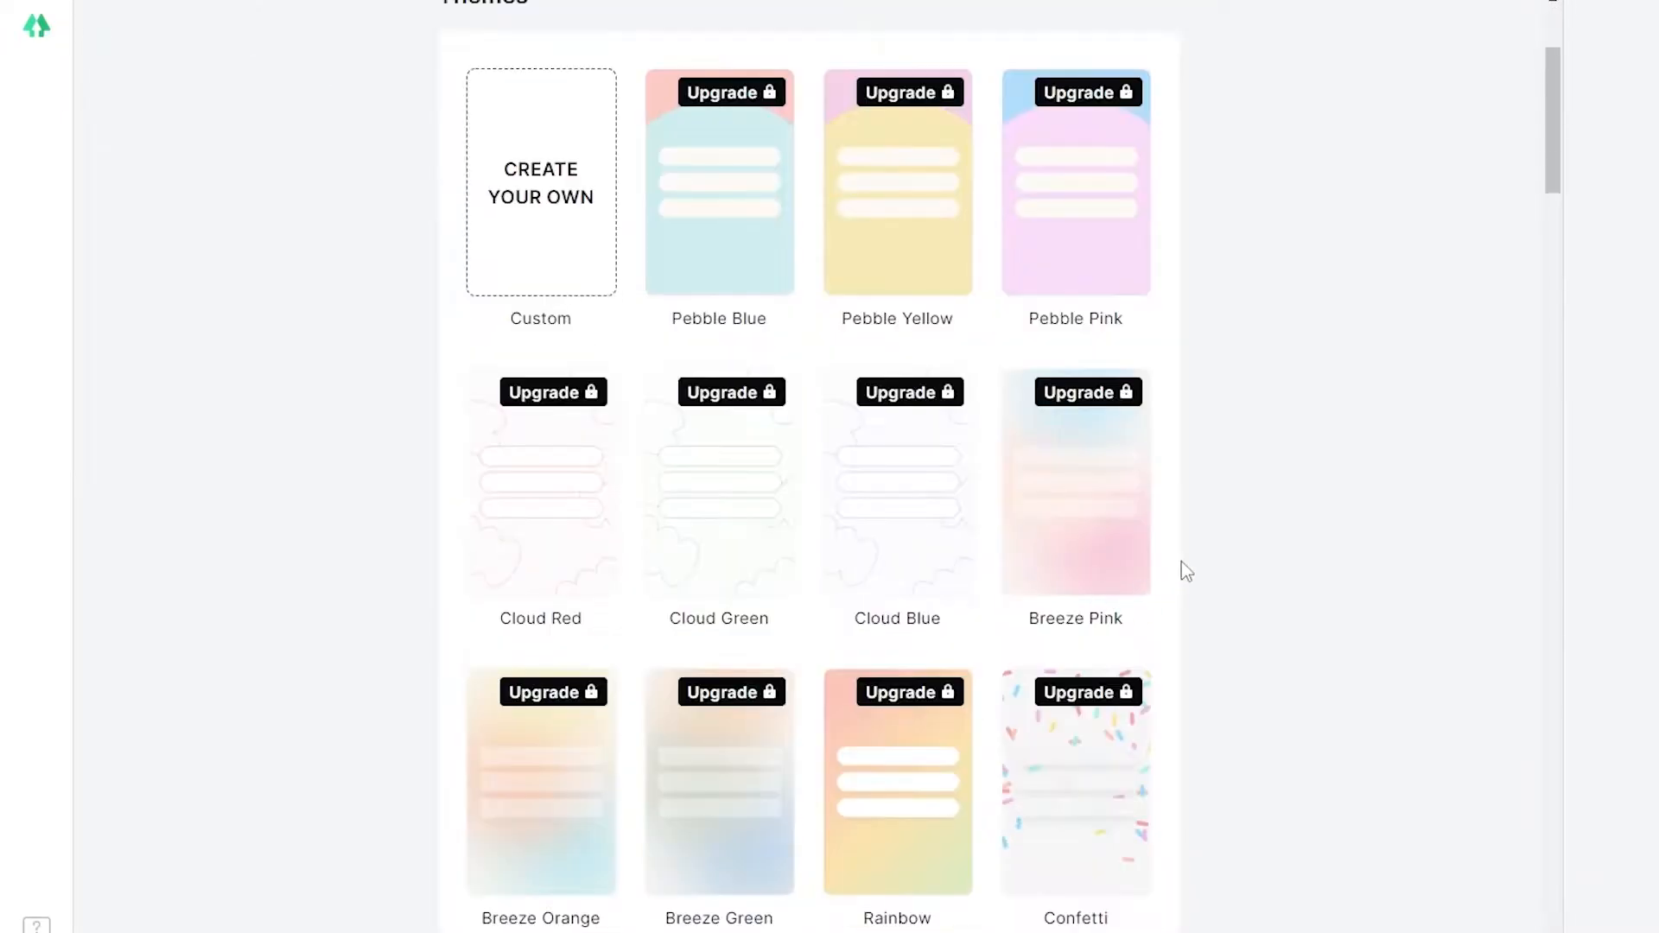
scroll(1184, 570, "down", 7)
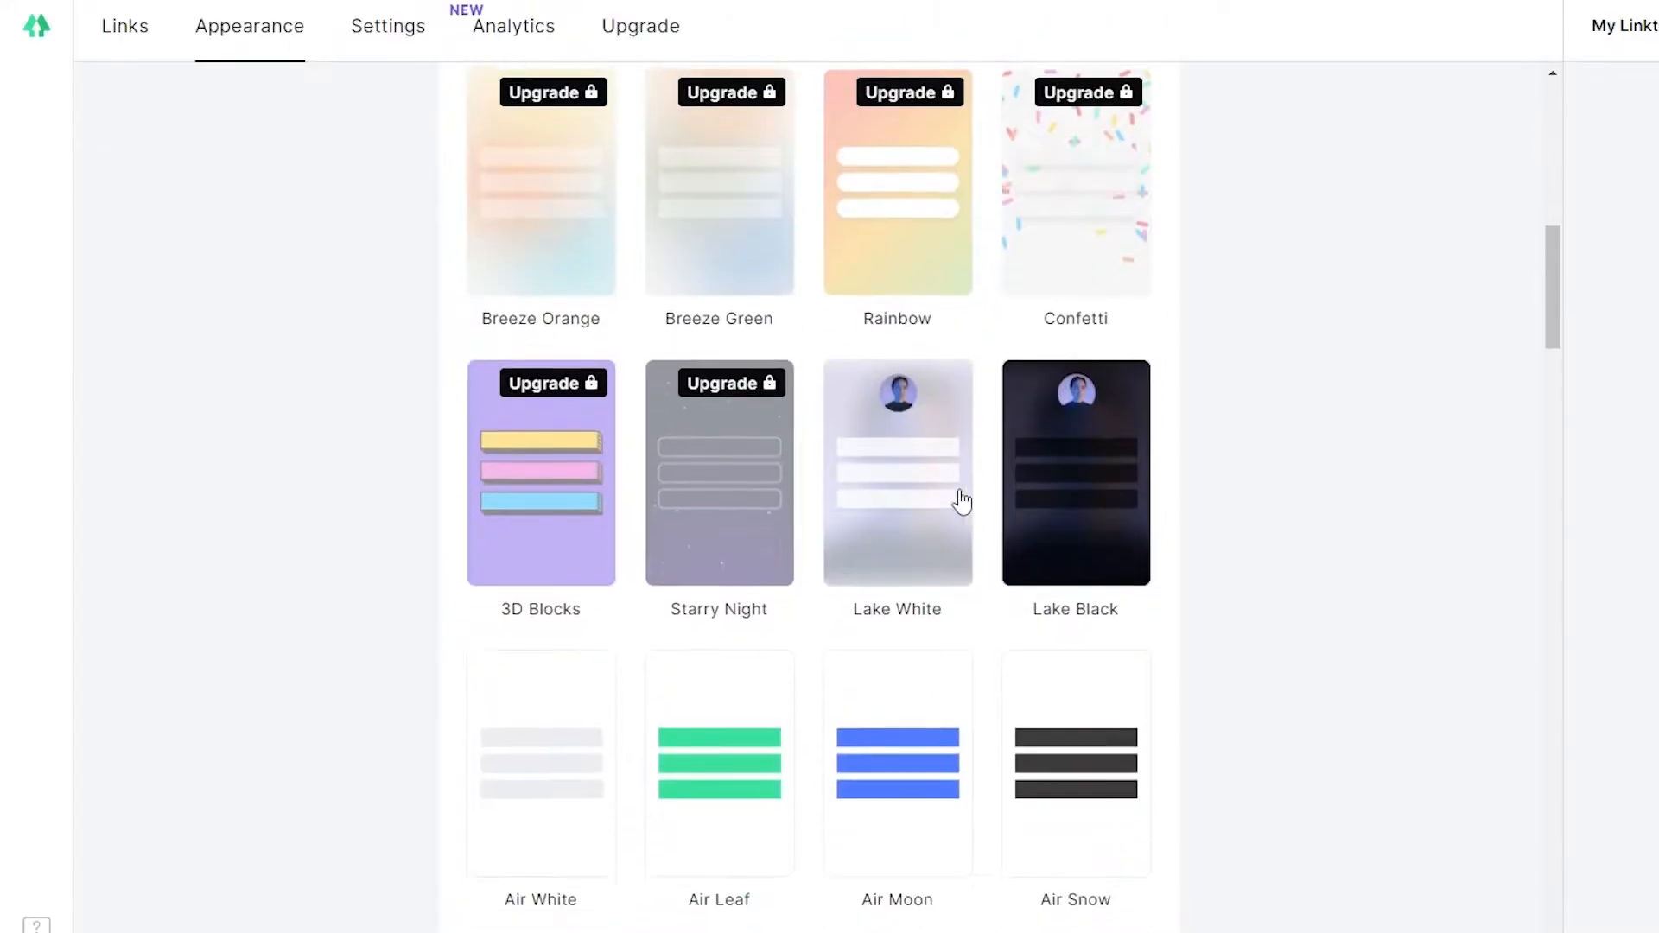
scroll(977, 755, "down", 5)
scroll(696, 677, "down", 8)
scroll(907, 510, "up", 10)
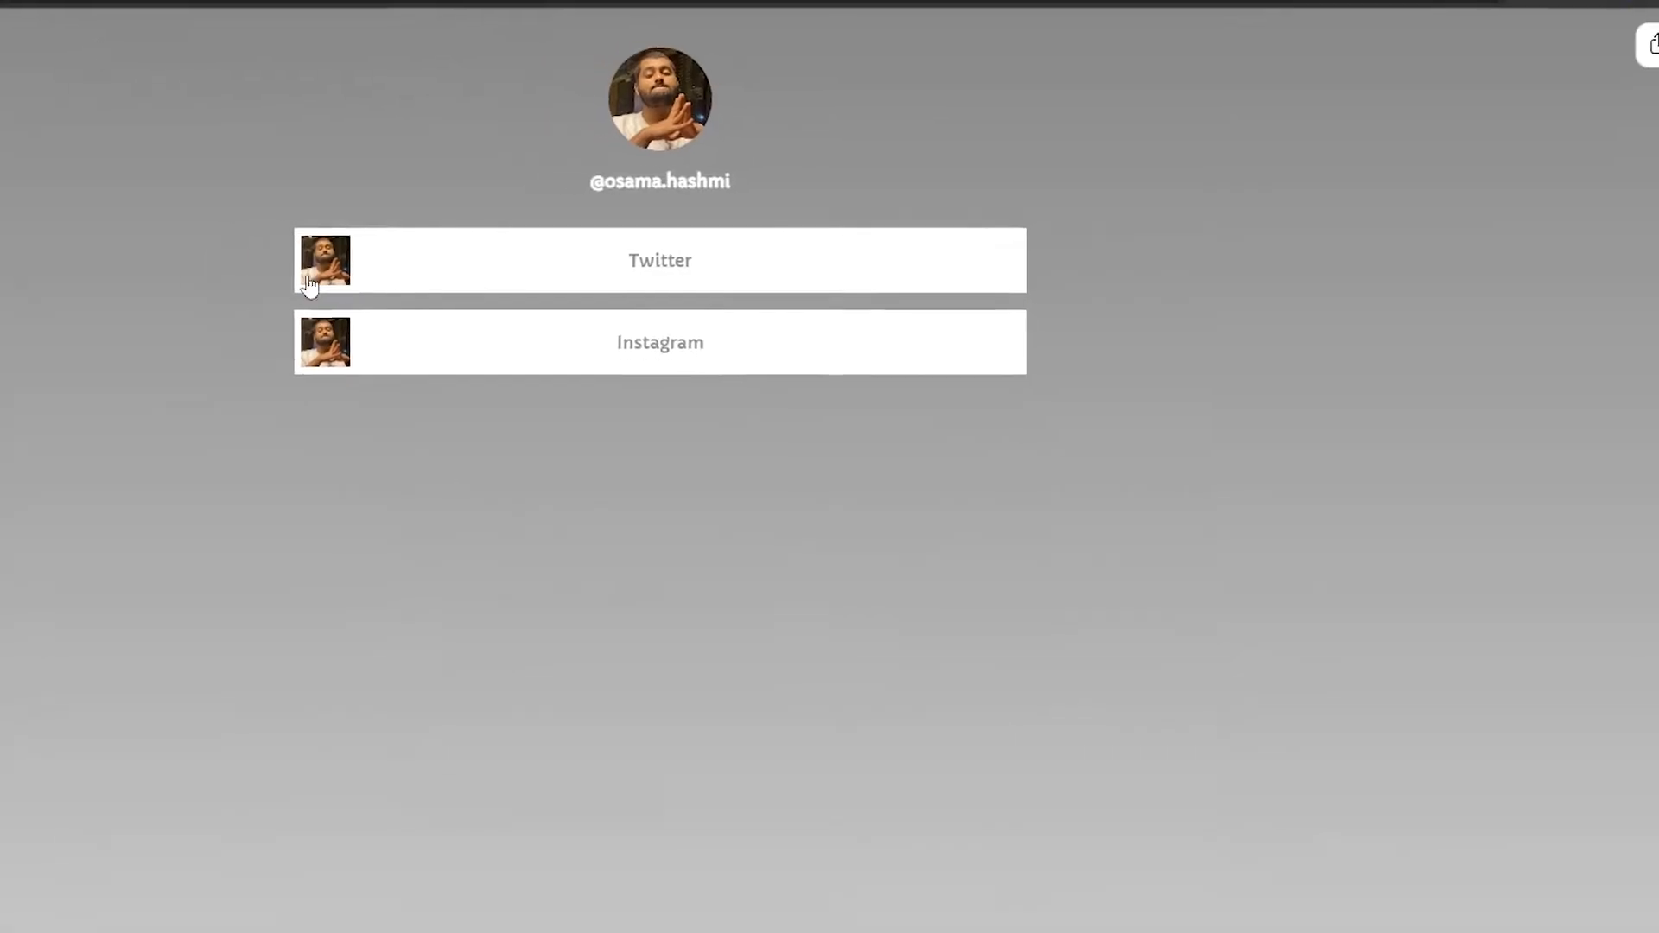
Step: Reload the public Linktree page to check the applied theme, and return to the theme list
left_click(42, 43)
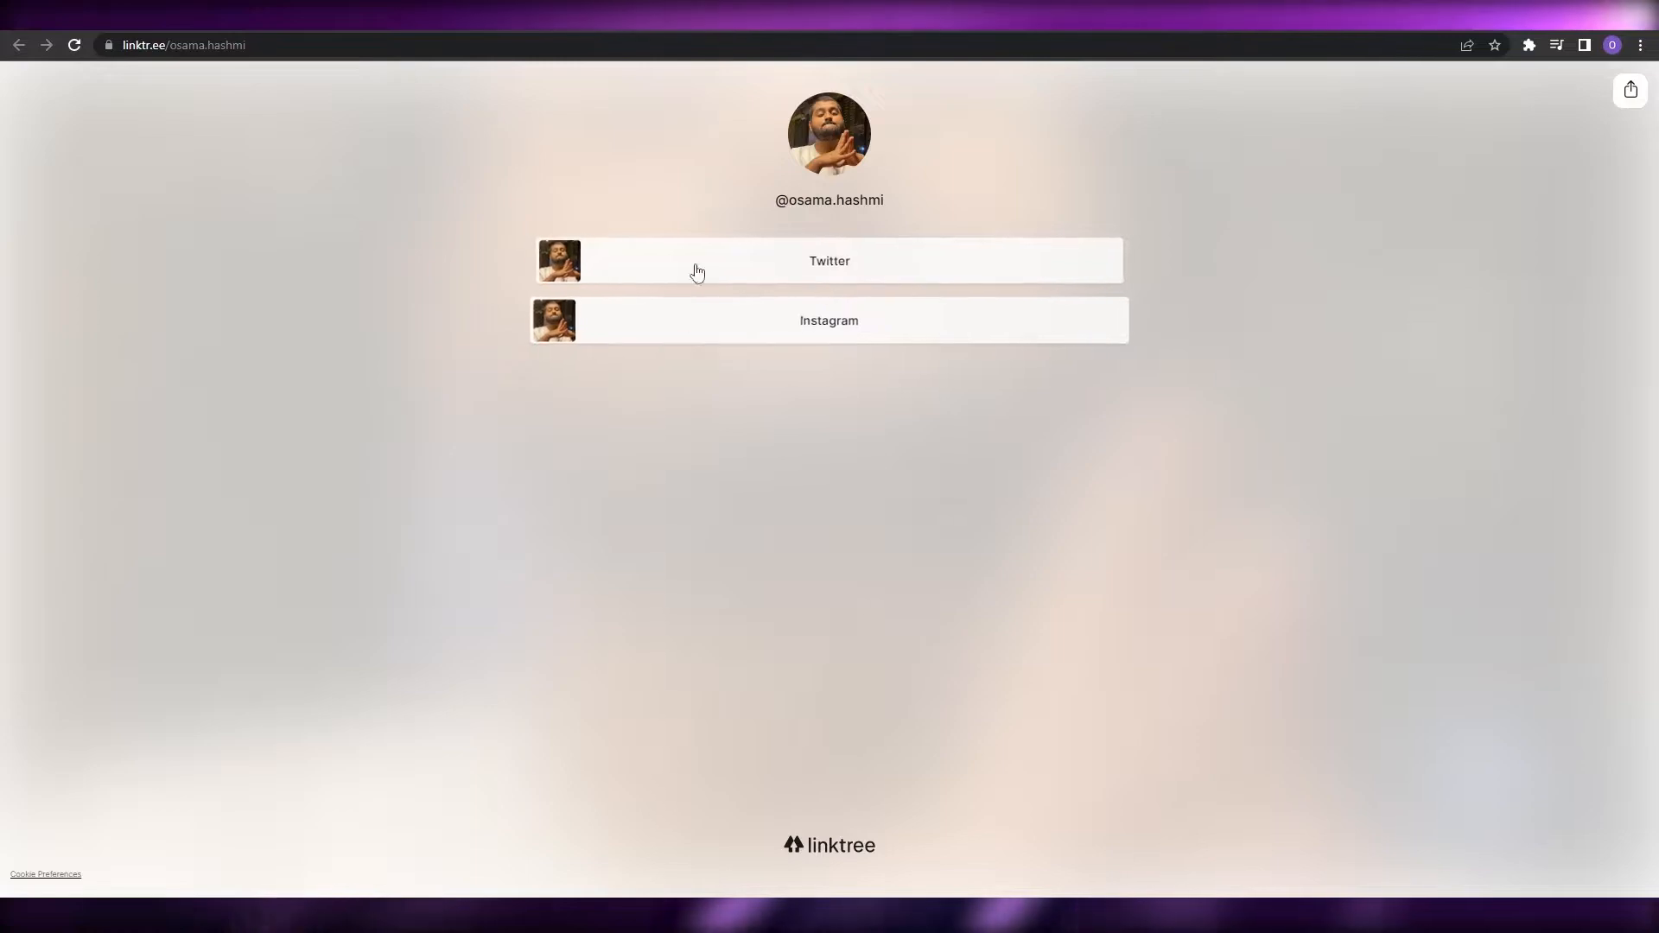
key("ctrl+shift+Tab")
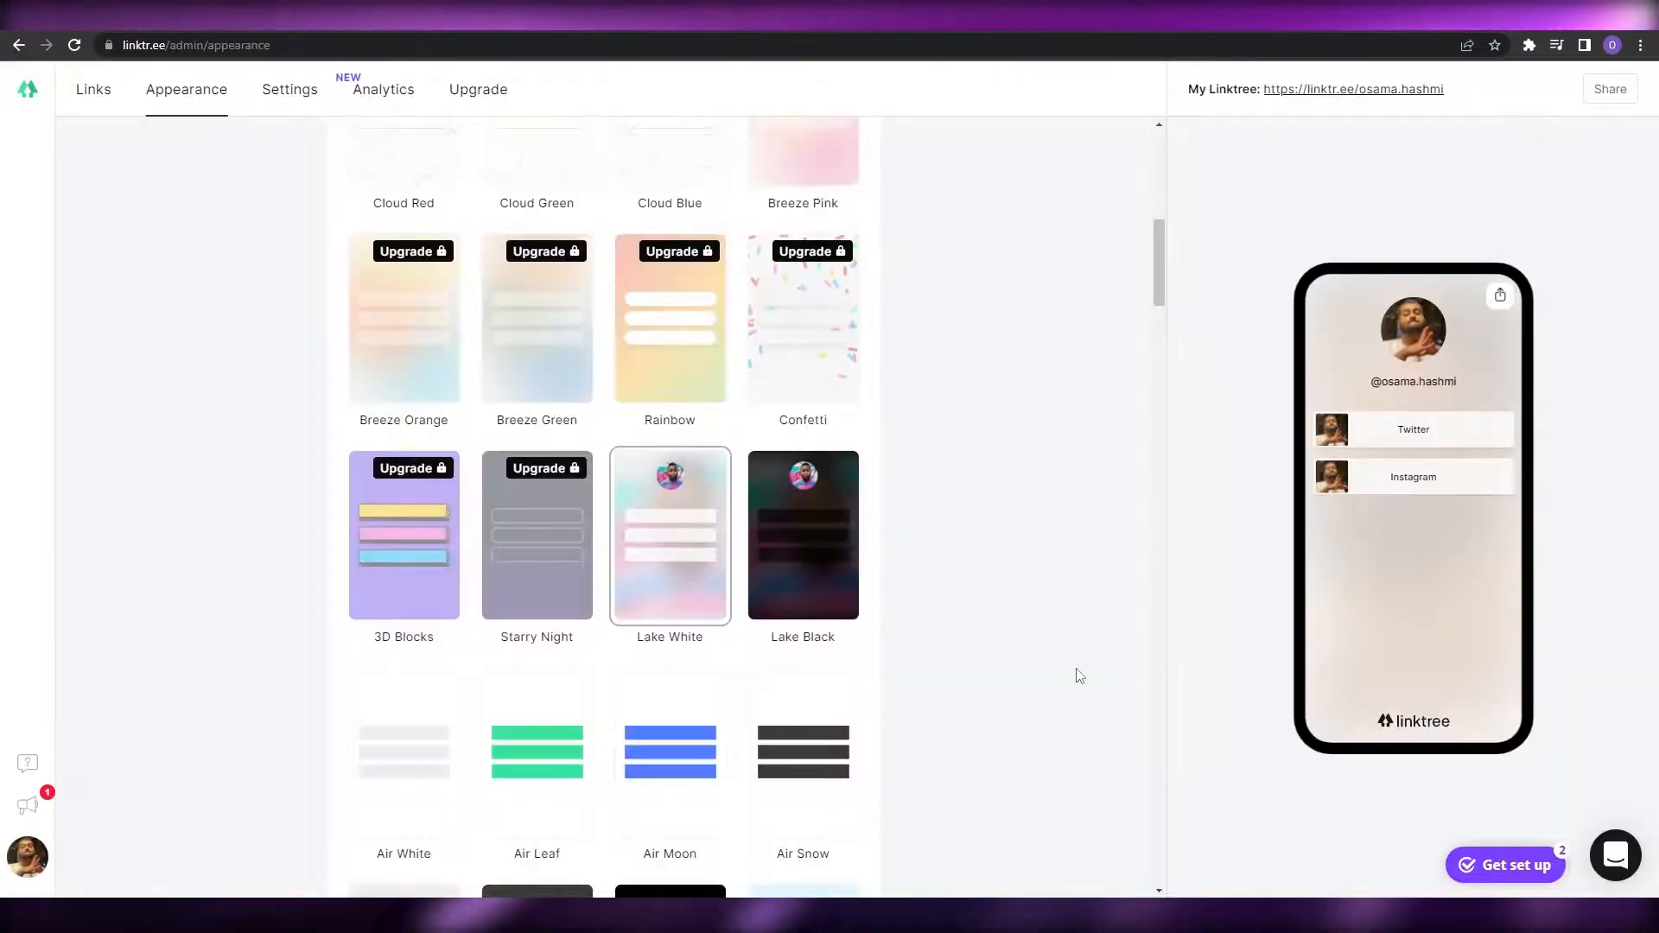
scroll(852, 656, "down", 4)
Step: Examine the profile title and bio fields in the appearance settings
scroll(1117, 740, "up", 12)
scroll(1107, 722, "up", 2)
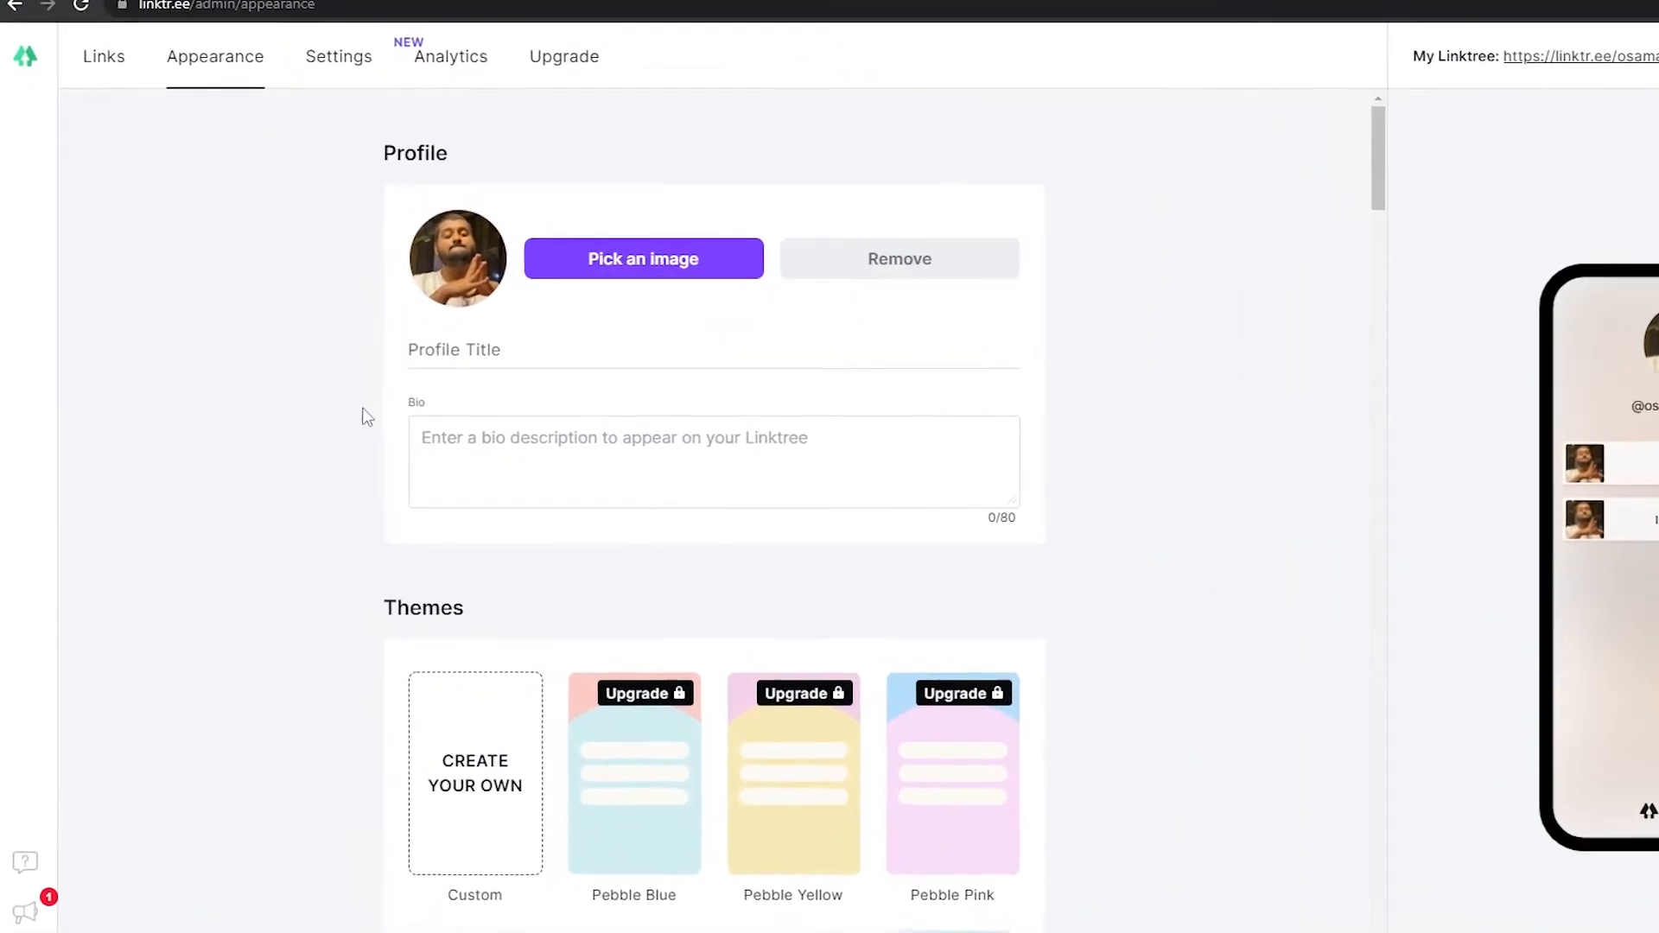
left_click(487, 334)
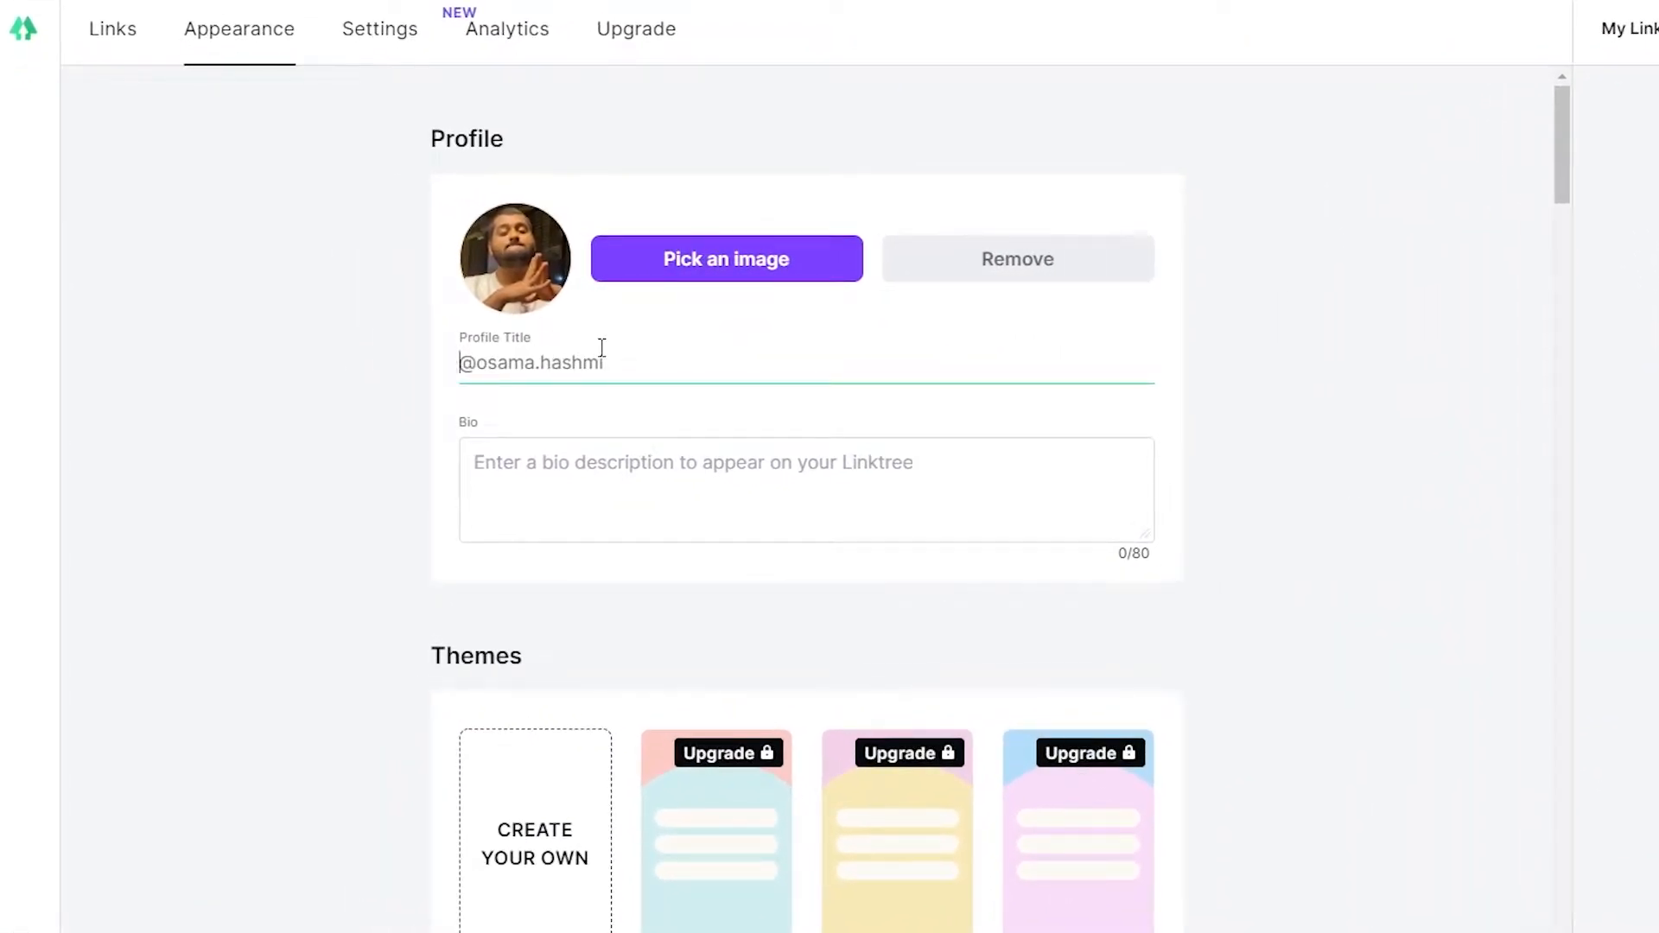
left_click(547, 483)
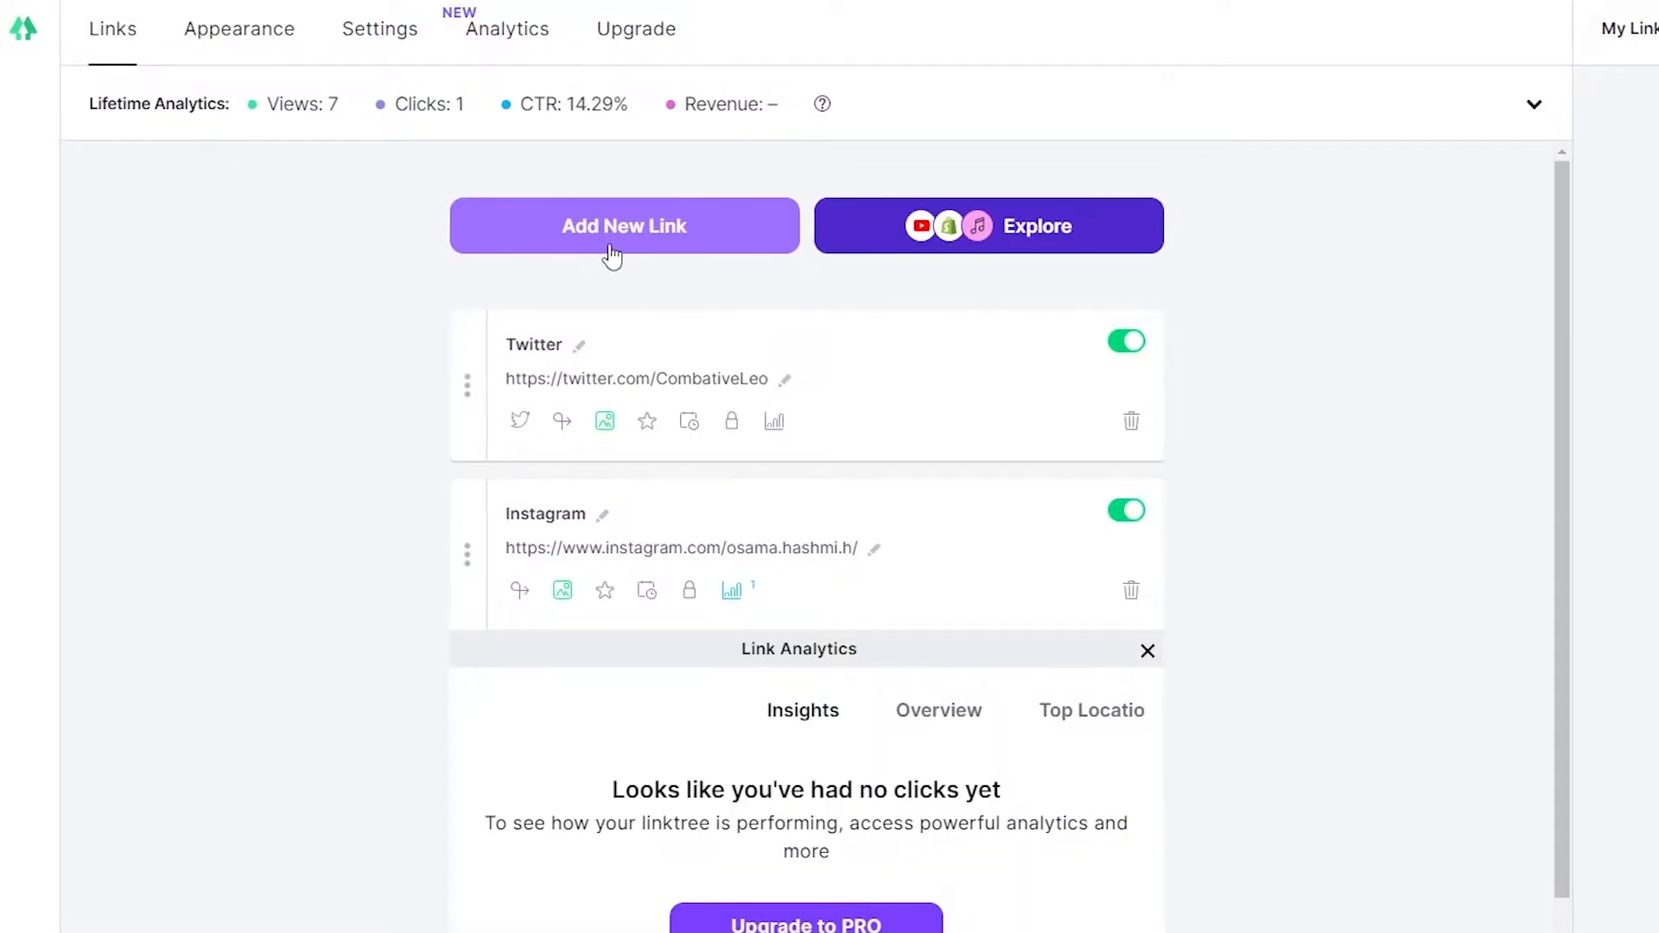
Step: Add a new link to the Linktree and title it Upwork
left_click(613, 251)
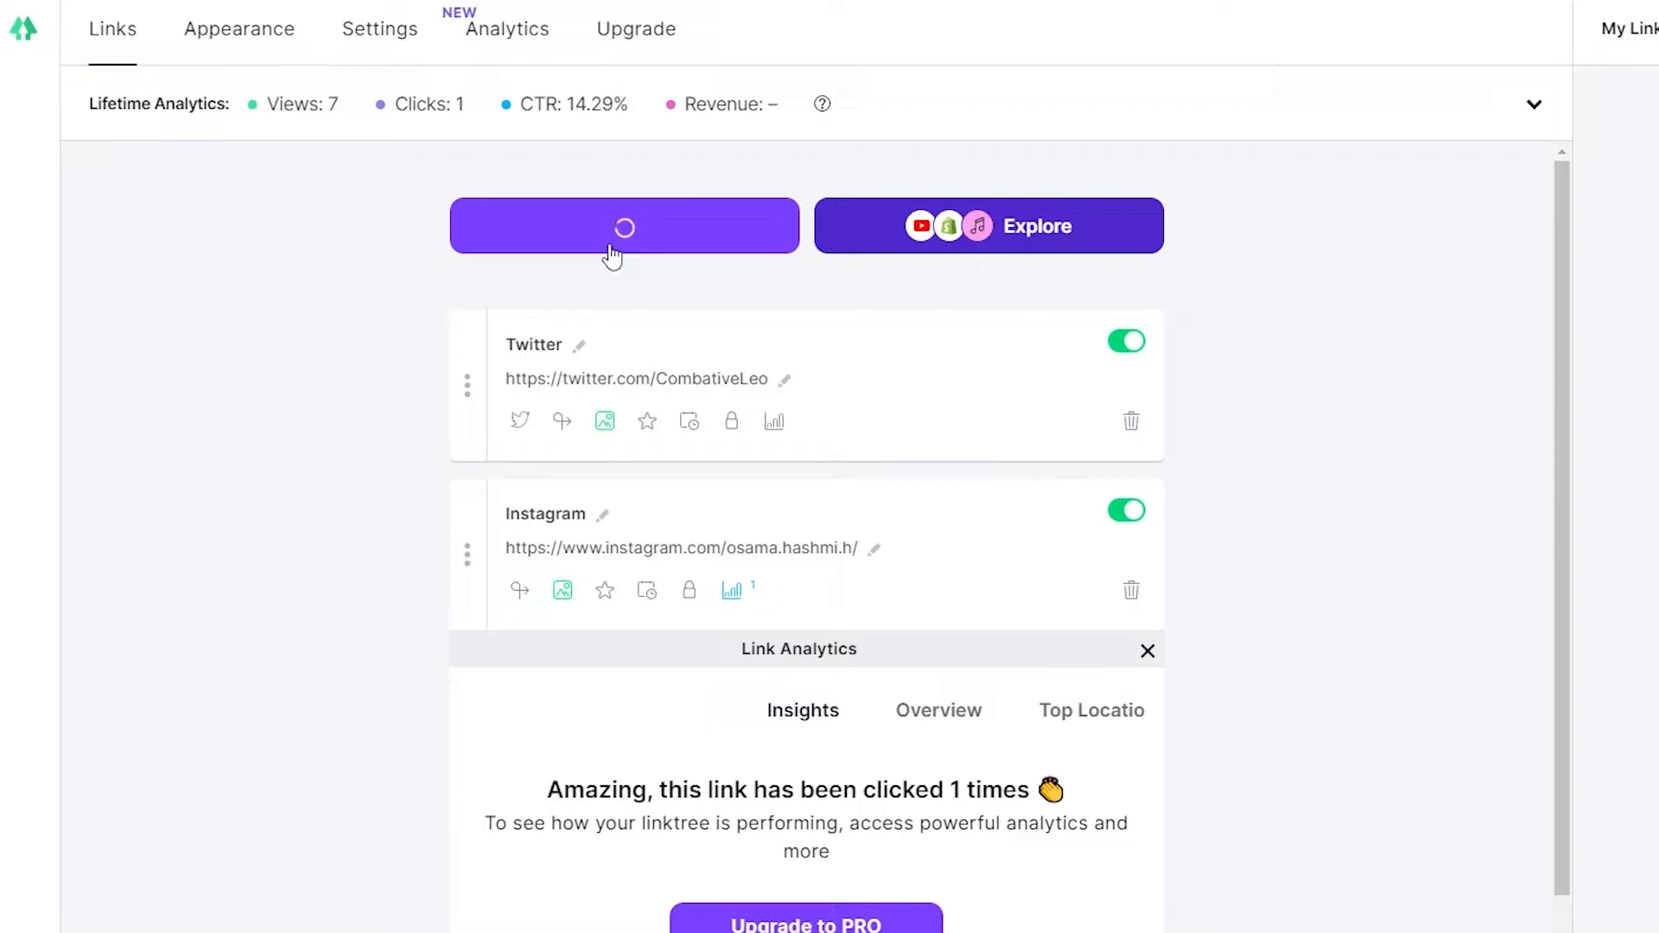
left_click(559, 350)
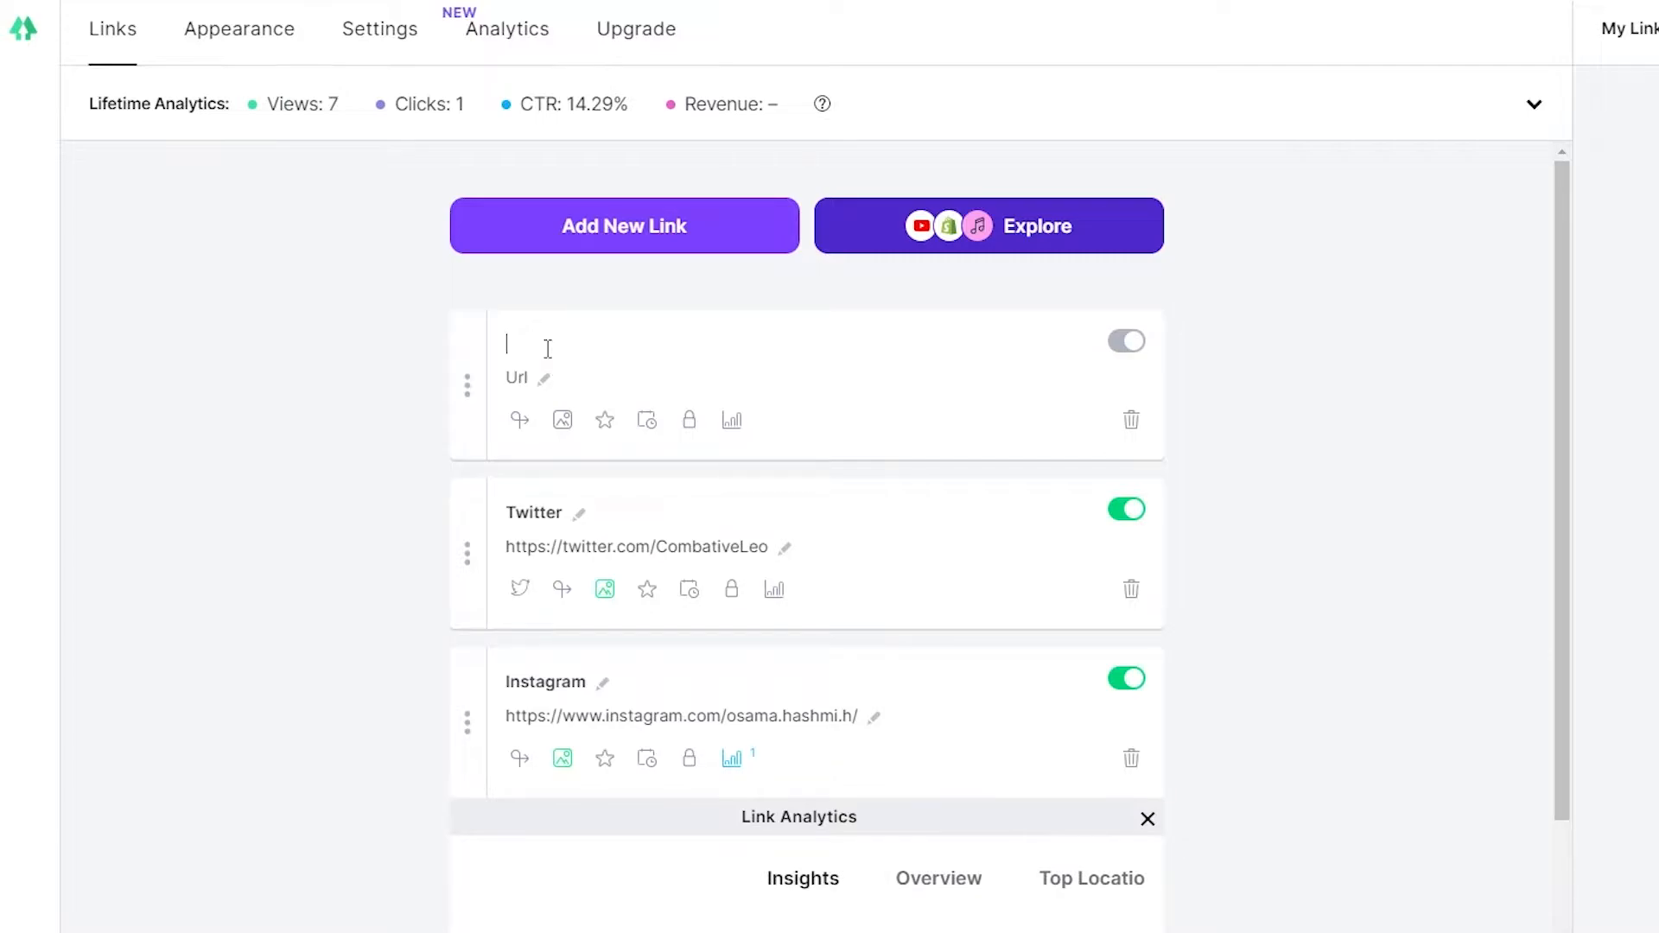
type("Upwordk")
key("BackSpace")
key("BackSpace")
type("k")
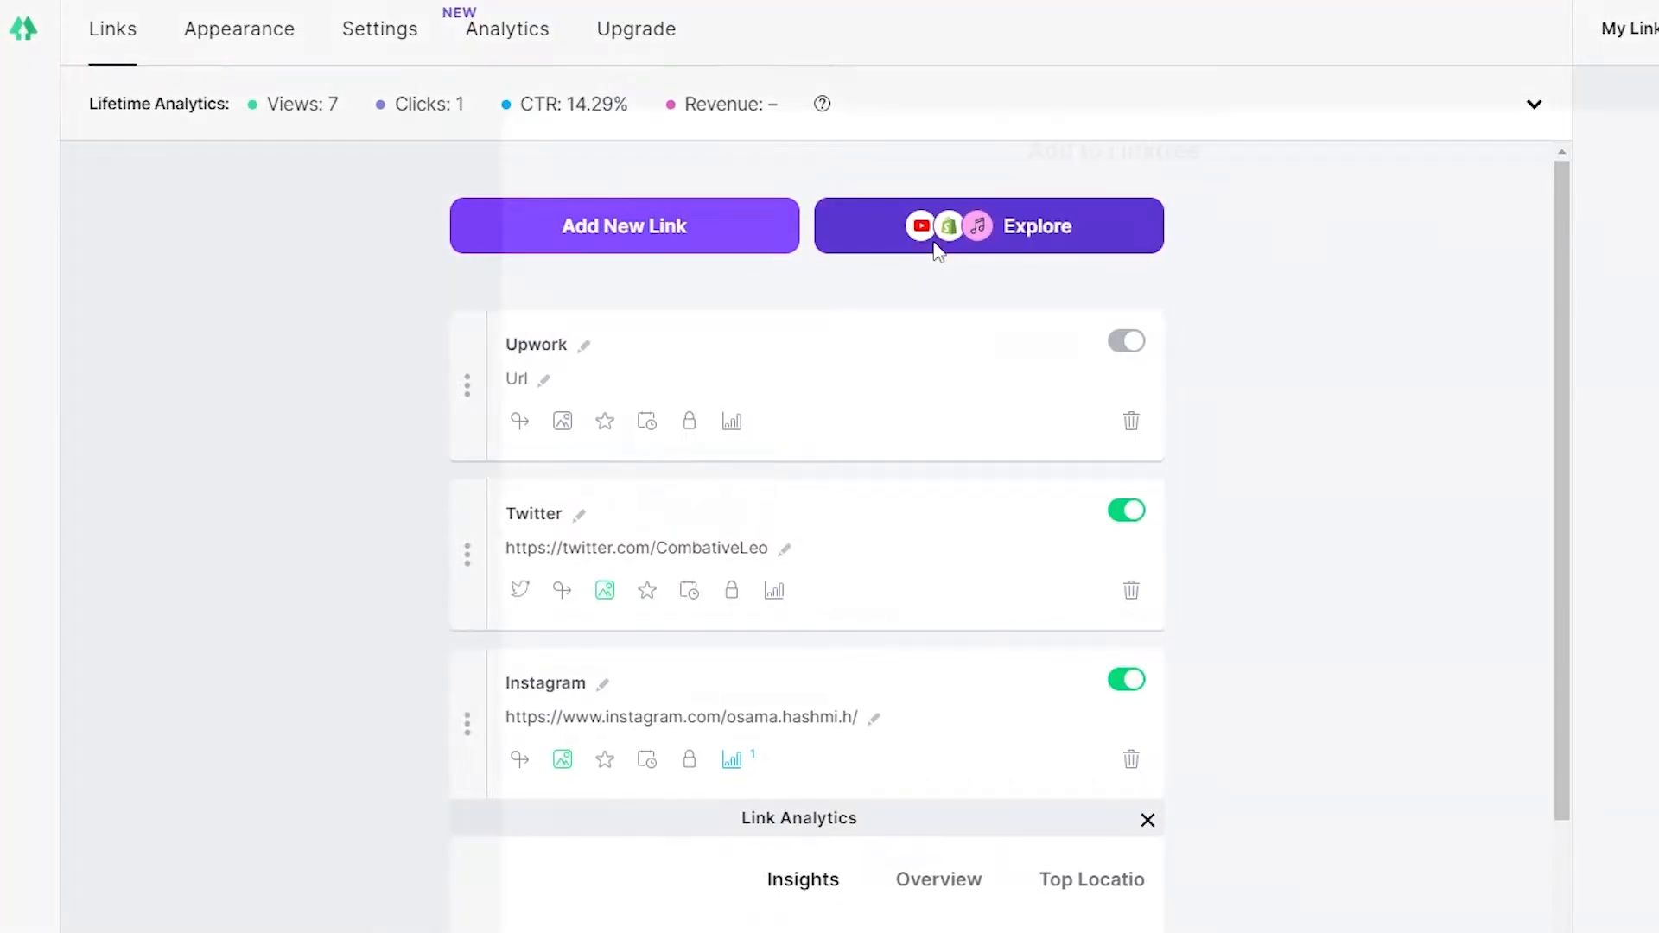
Step: Add a Spotify link from the Linktree content catalogue
left_click(938, 251)
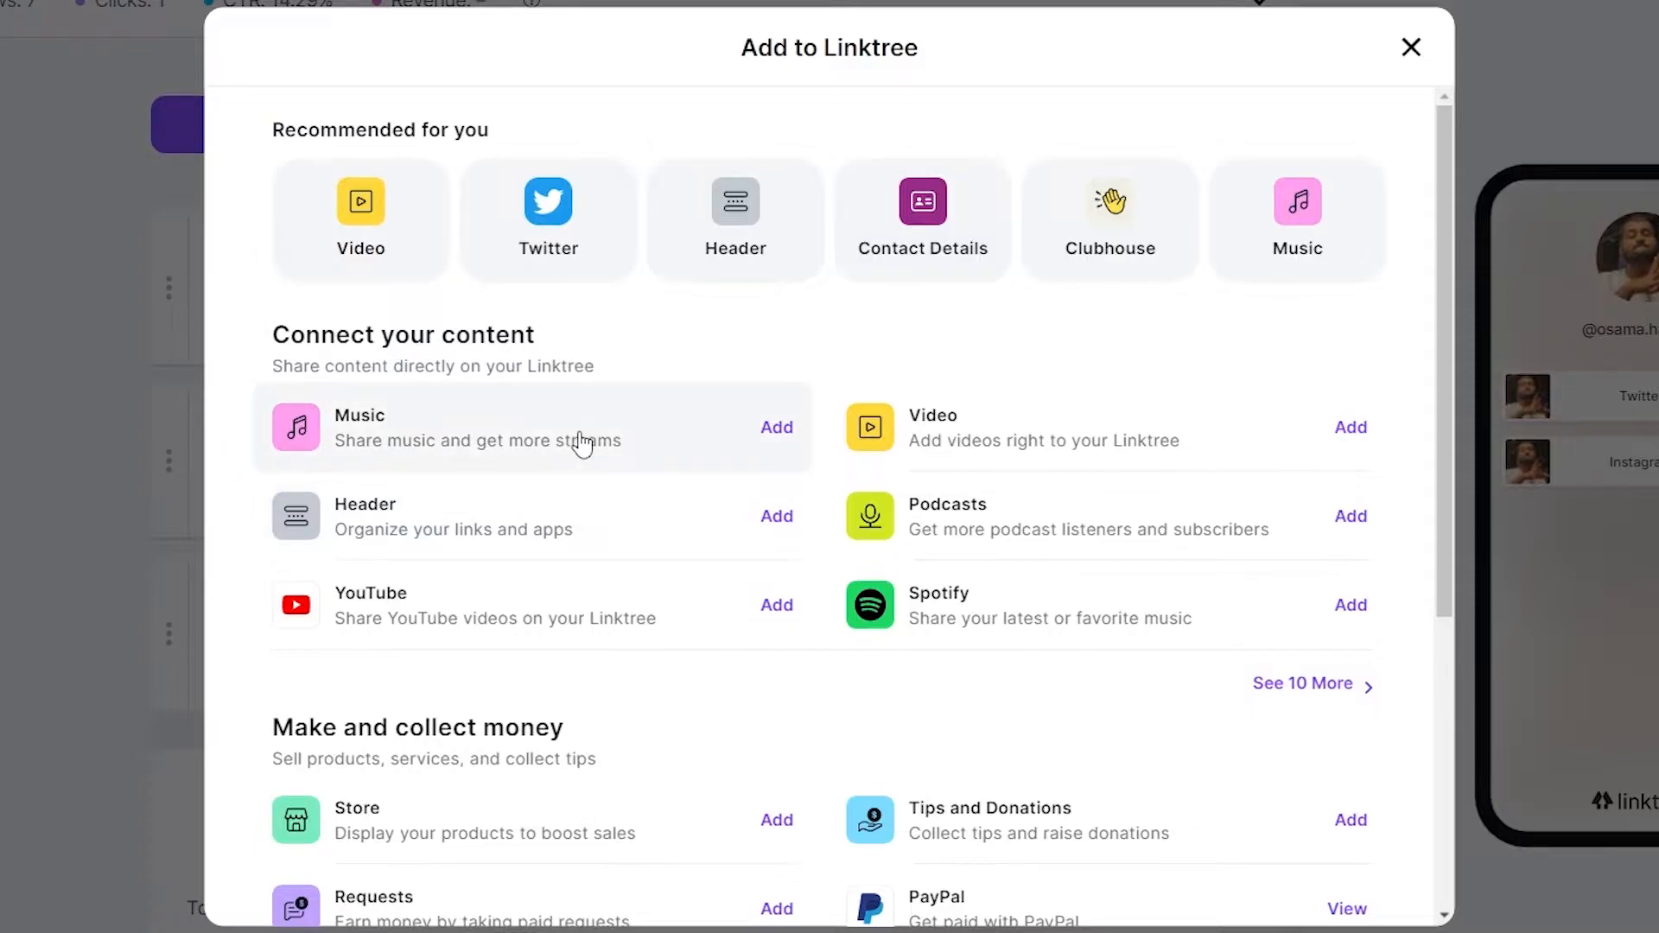
scroll(1073, 634, "down", 2)
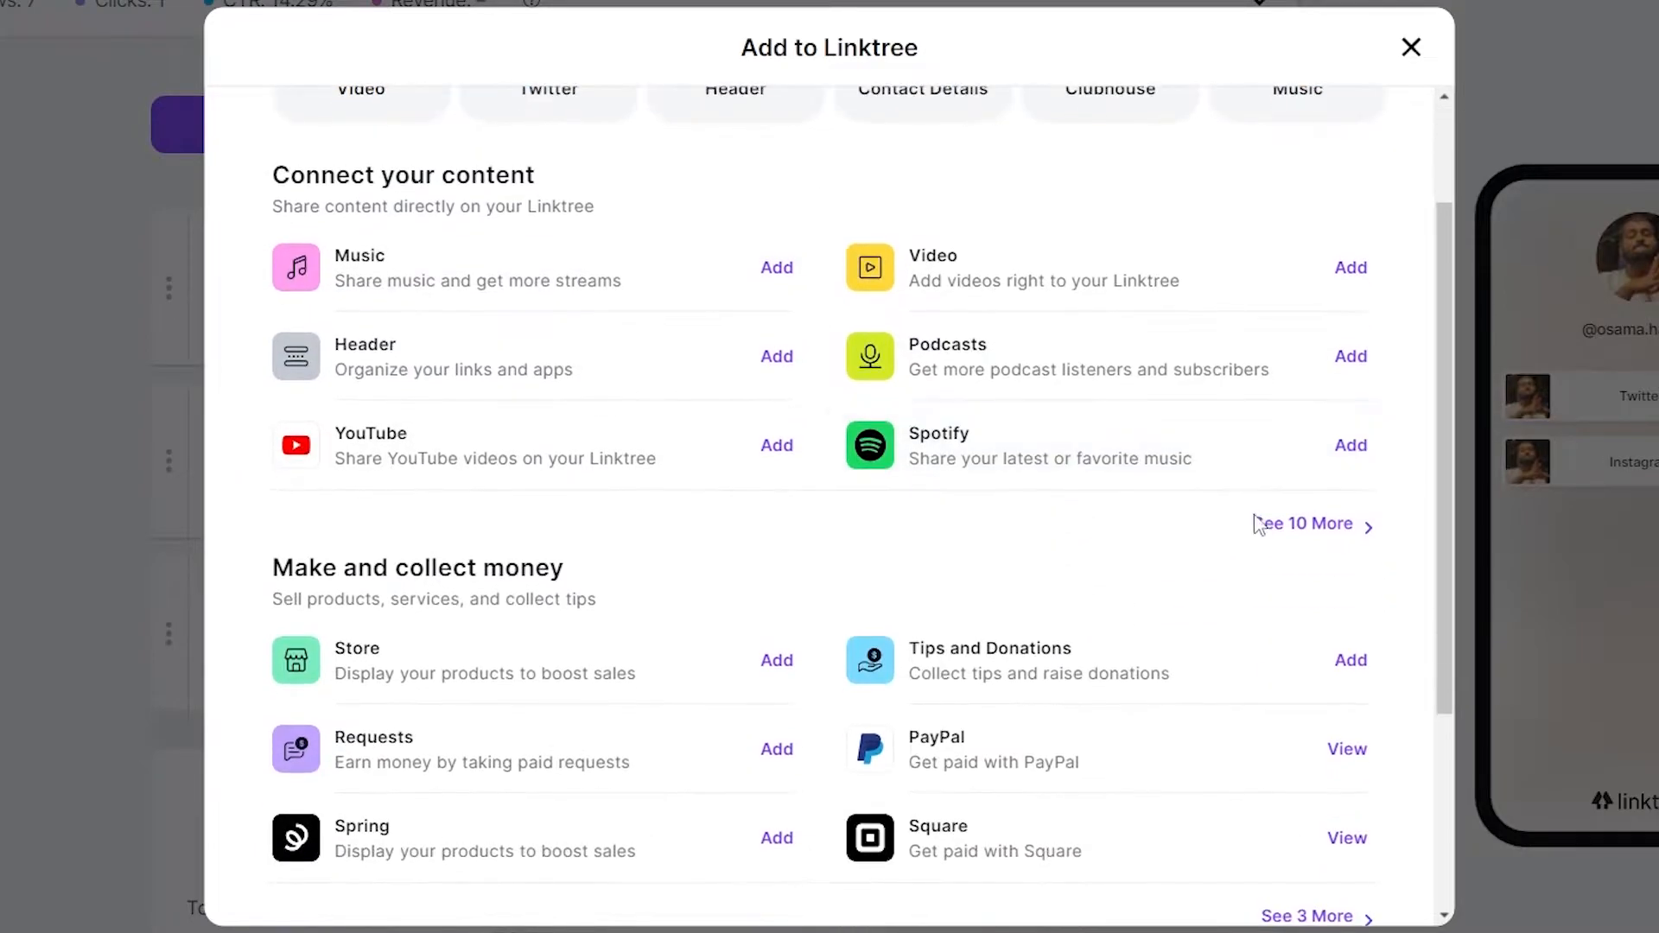
left_click(1348, 447)
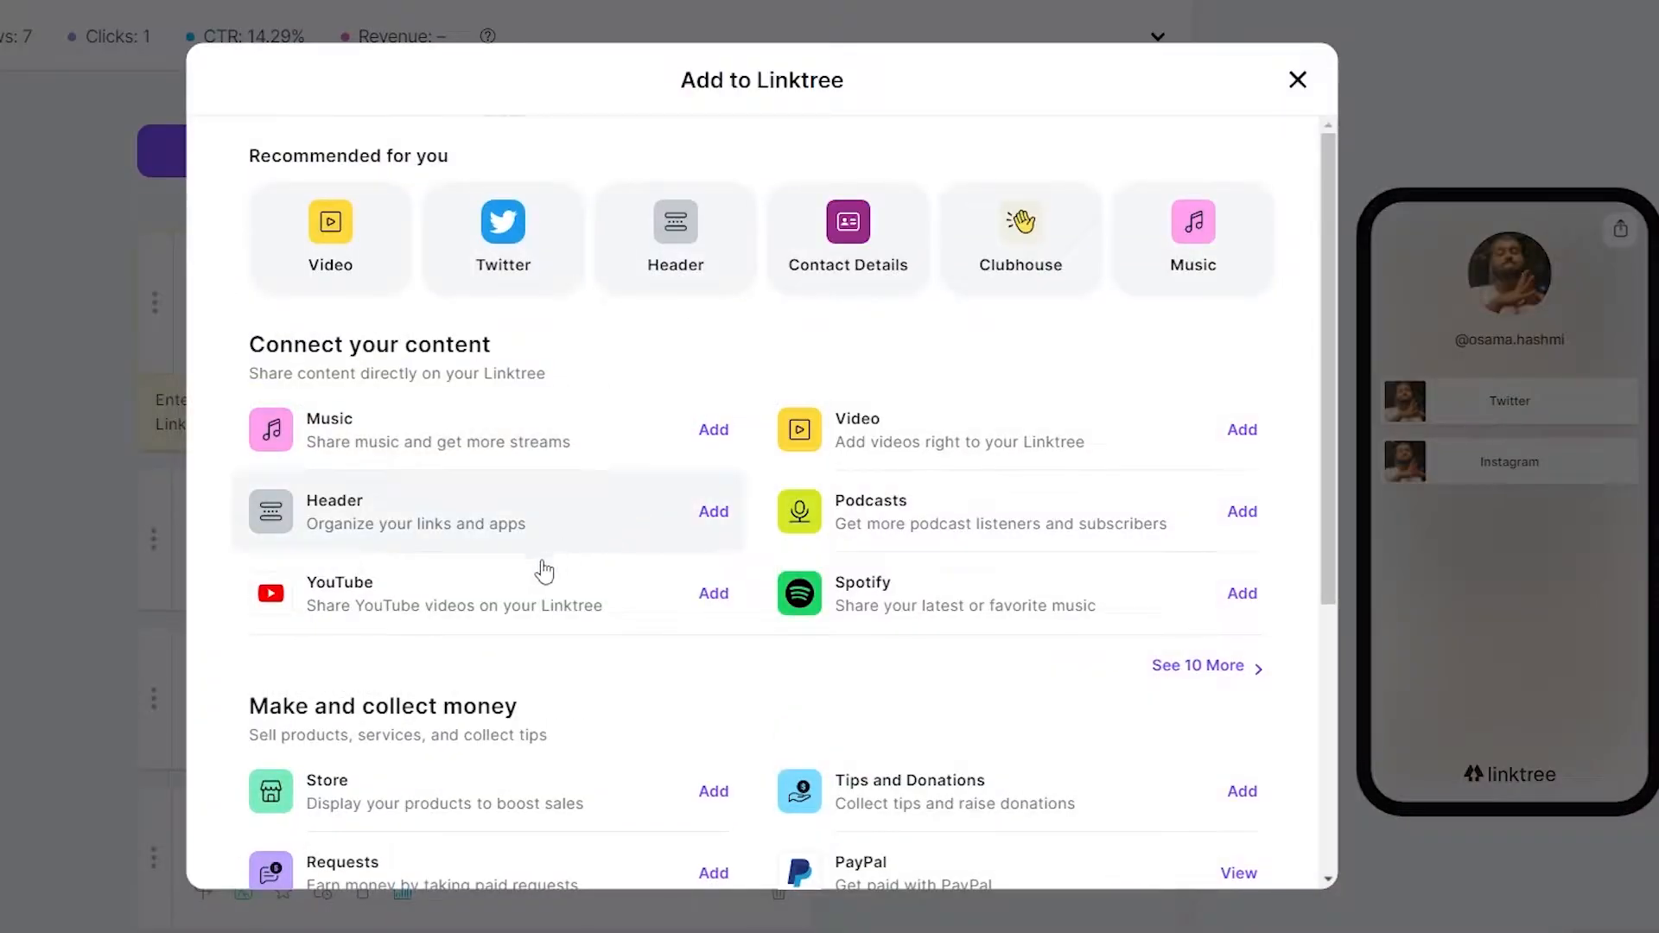
Step: Look through the content, payment and audience options in the Add to Linktree catalogue, and close it
scroll(485, 562, "down", 4)
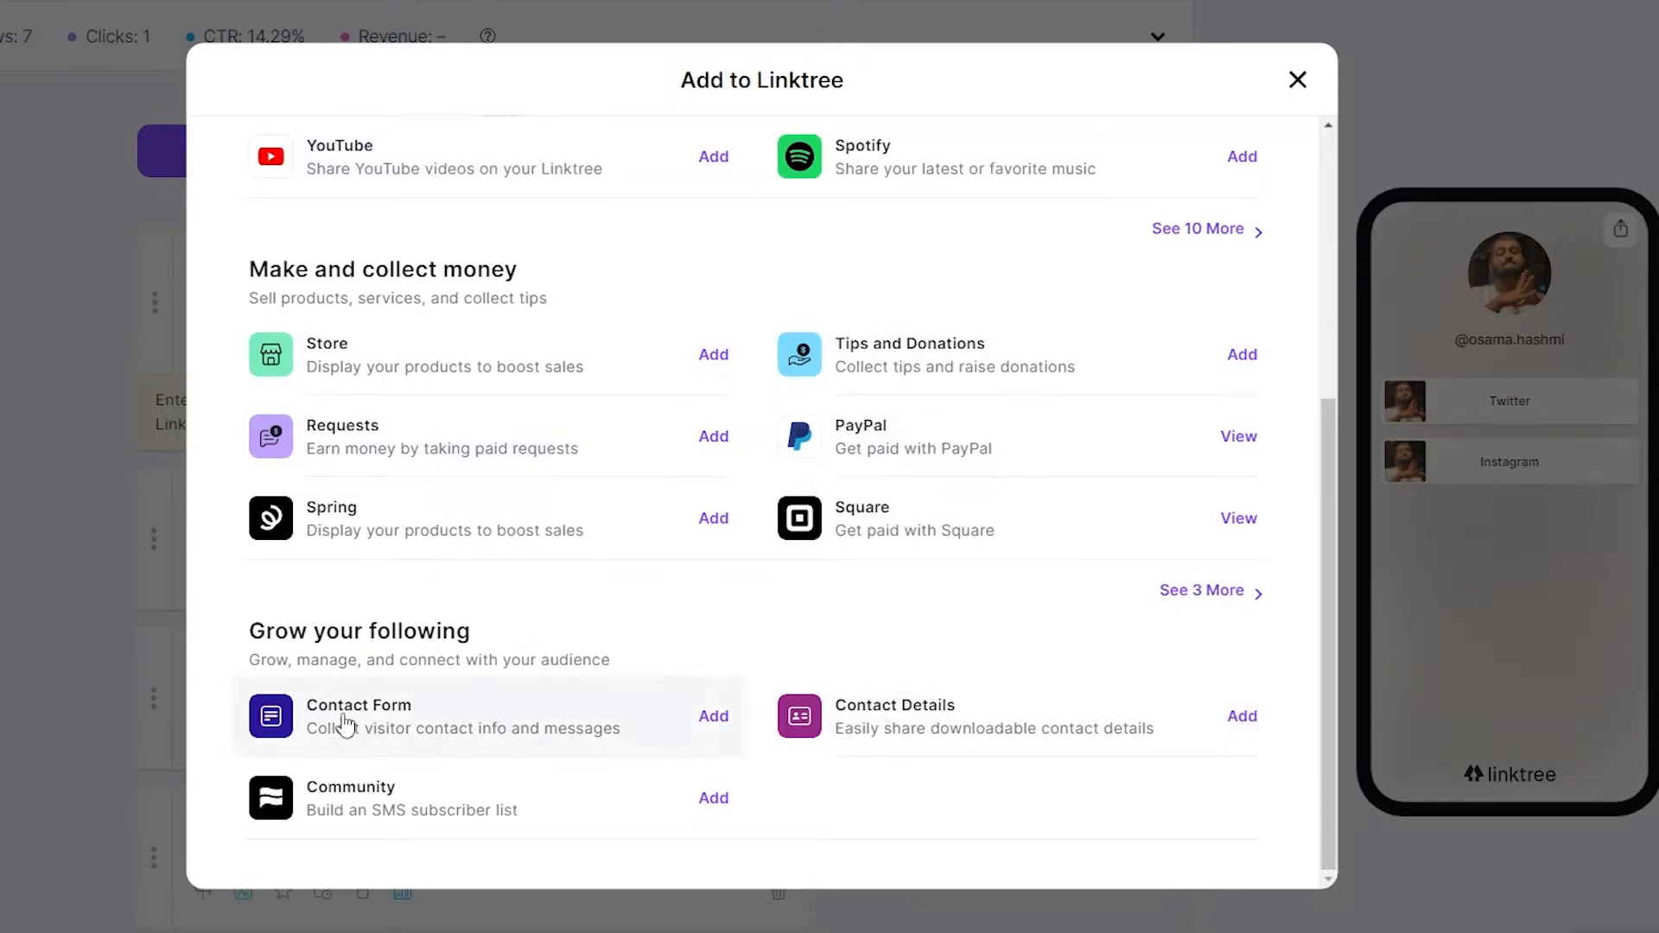
scroll(1023, 529, "up", 5)
scroll(951, 276, "down", 5)
scroll(951, 277, "up", 5)
left_click(1296, 82)
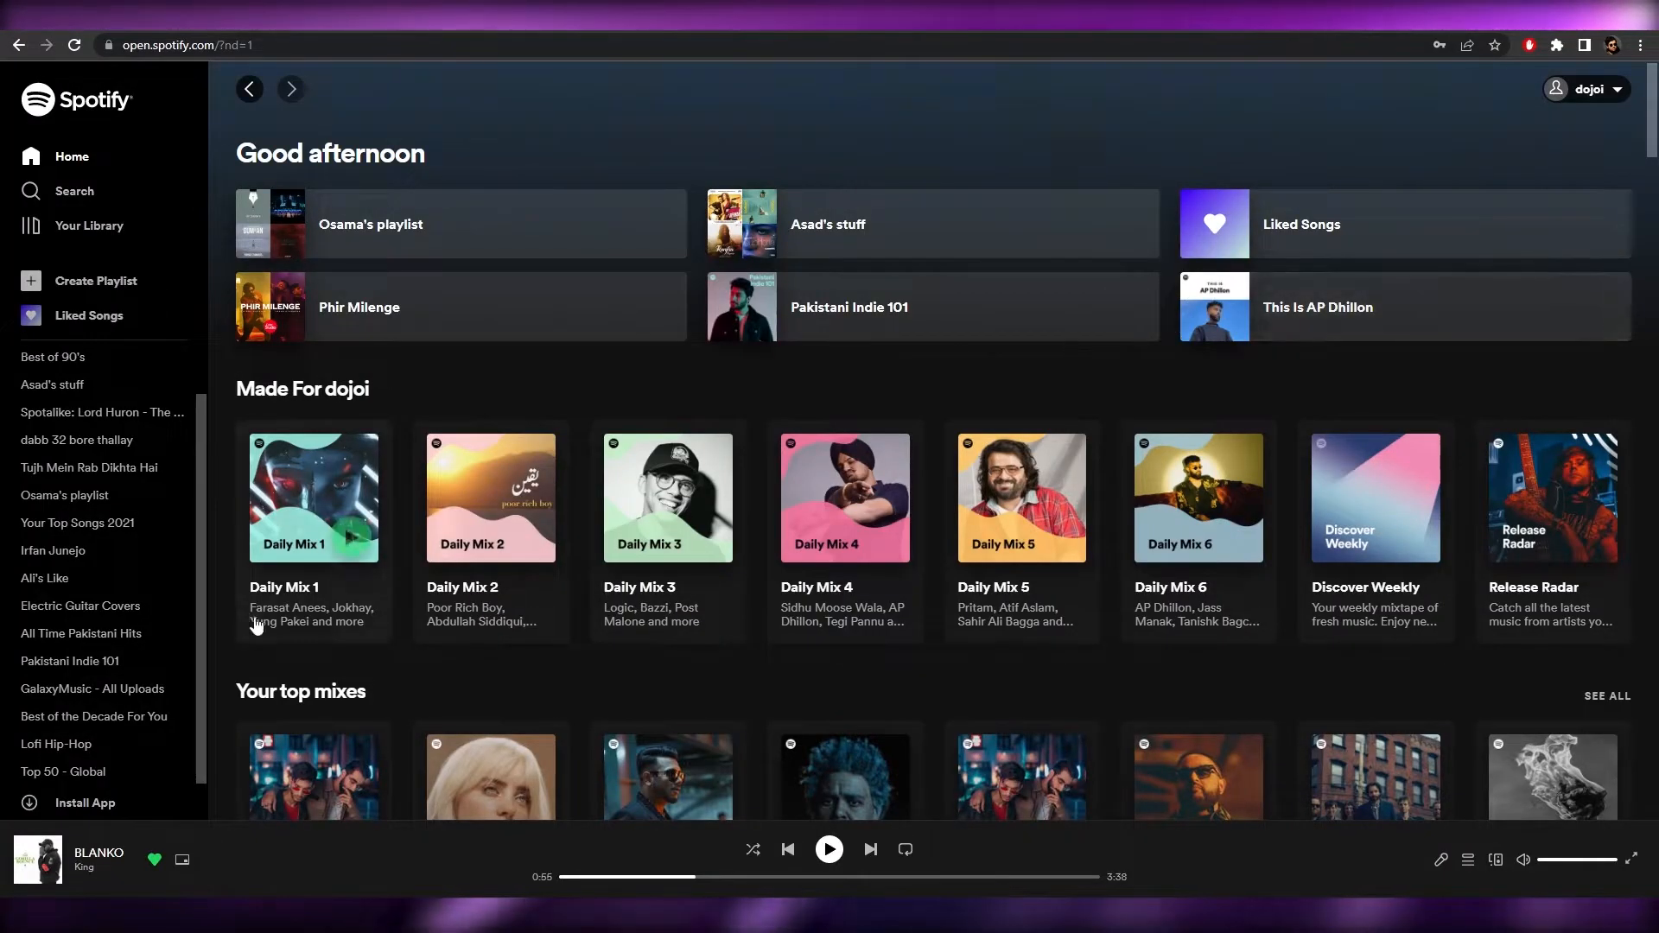
Step: Switch to Spotify and open the account's profile page for its profile URL
scroll(640, 547, "down", 6)
scroll(1408, 100, "up", 6)
left_click(1578, 76)
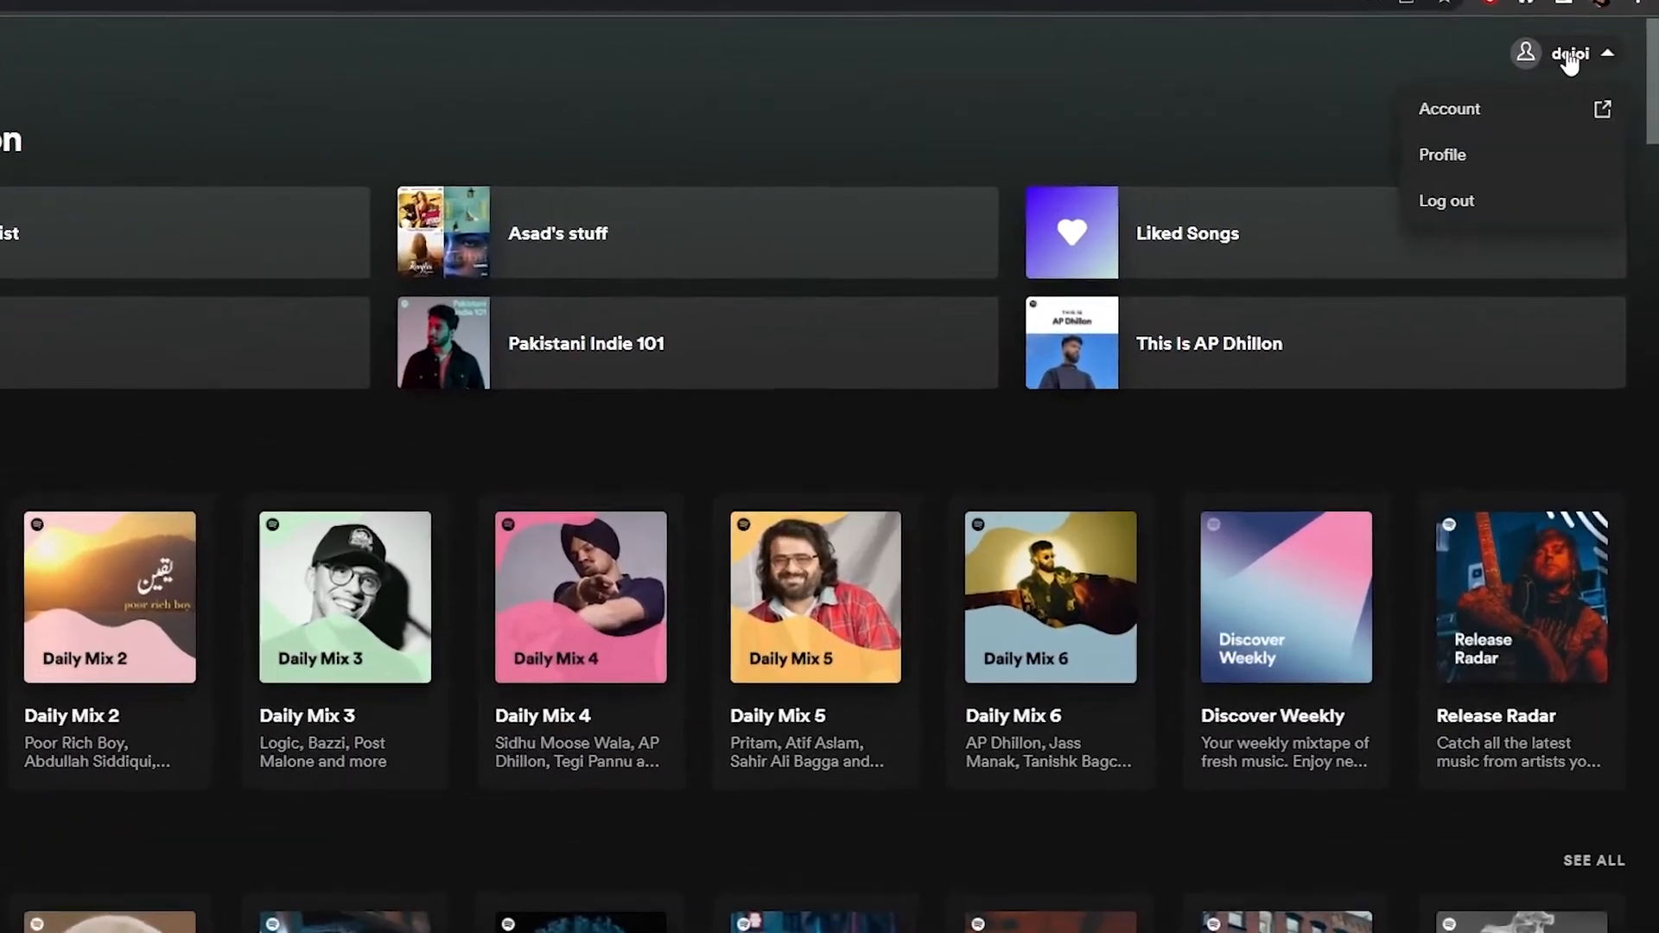
left_click(1422, 147)
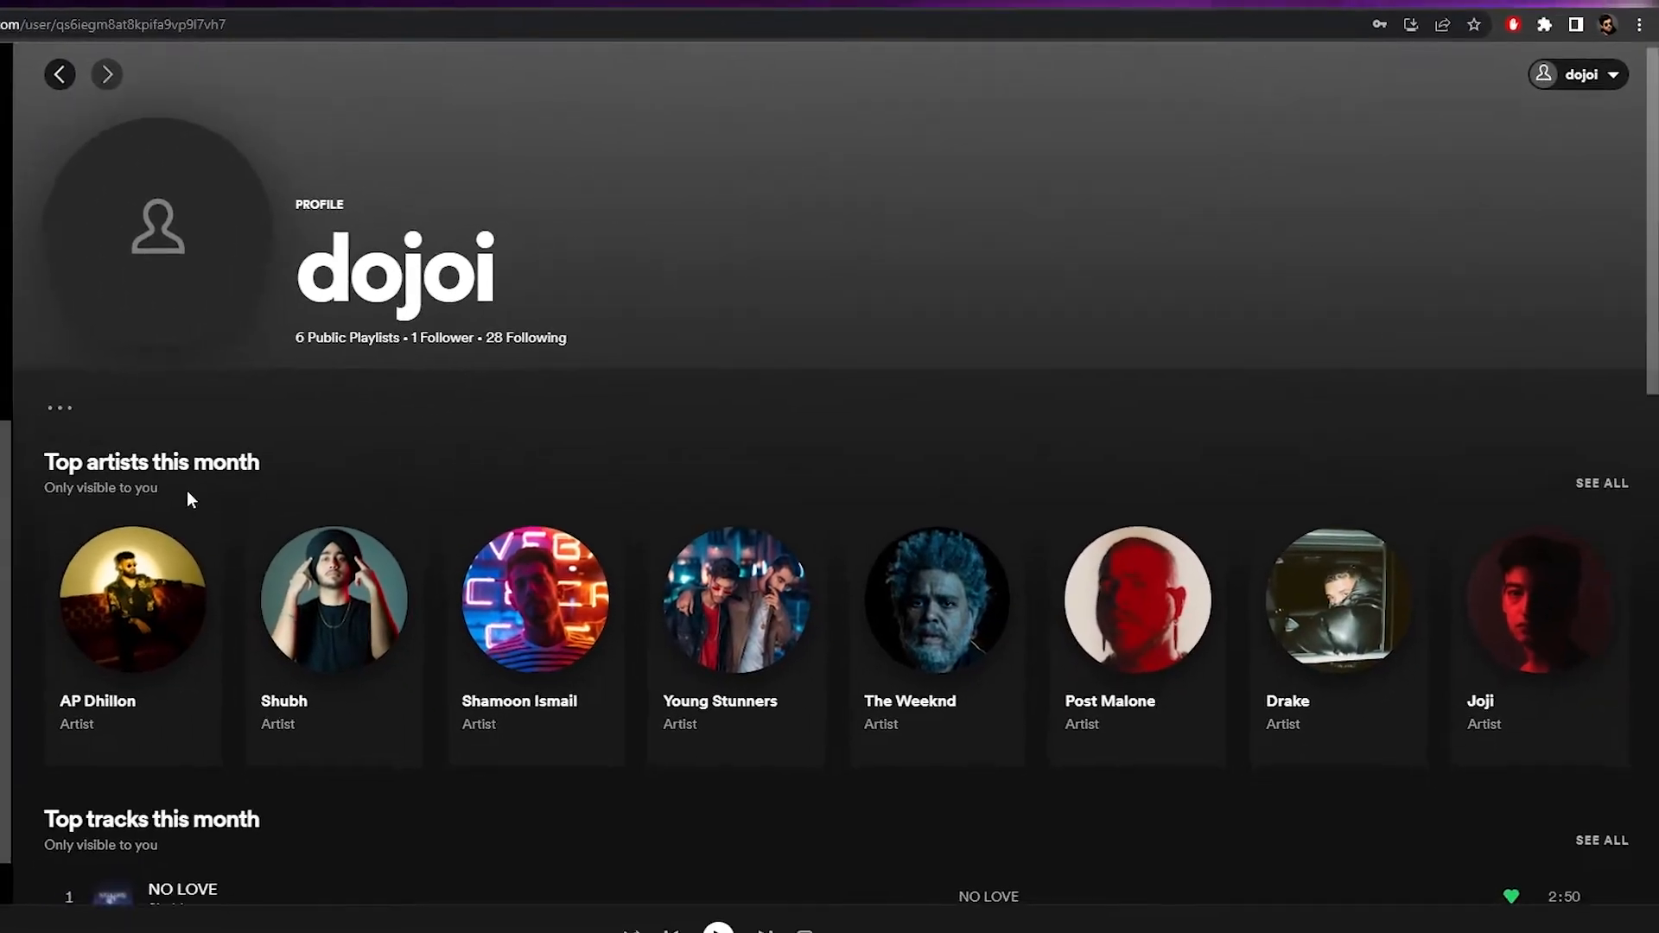
scroll(407, 500, "down", 4)
scroll(432, 467, "down", 1)
scroll(1018, 351, "up", 5)
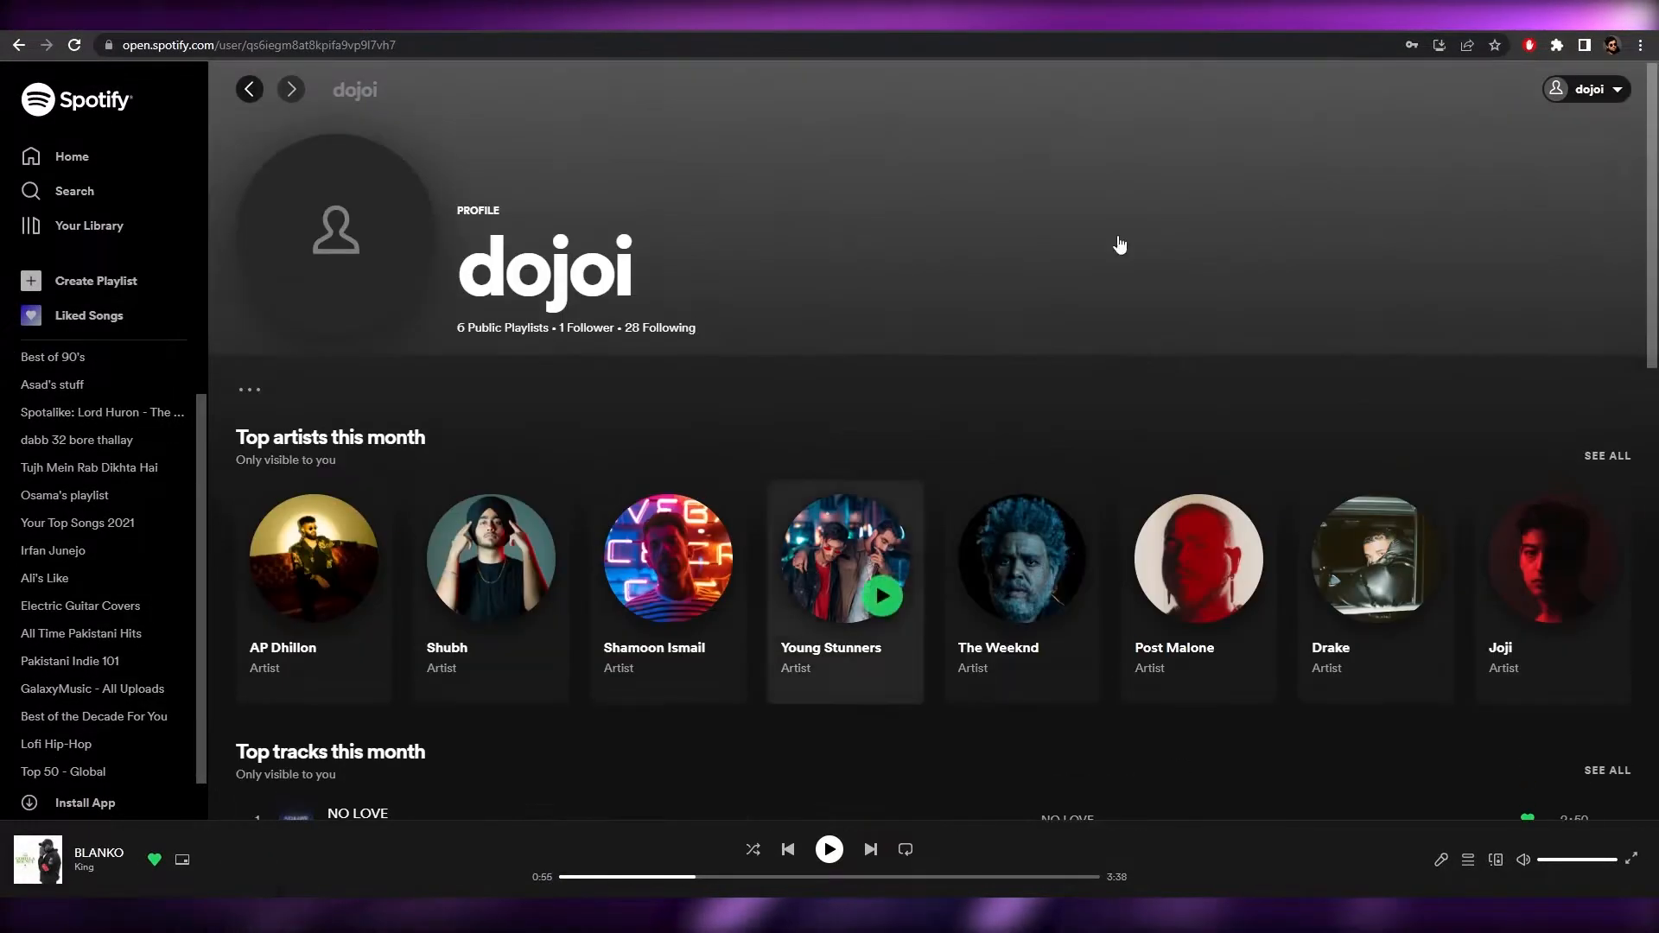
Step: Open the Spotify account overview and examine the profile details
left_click(1612, 96)
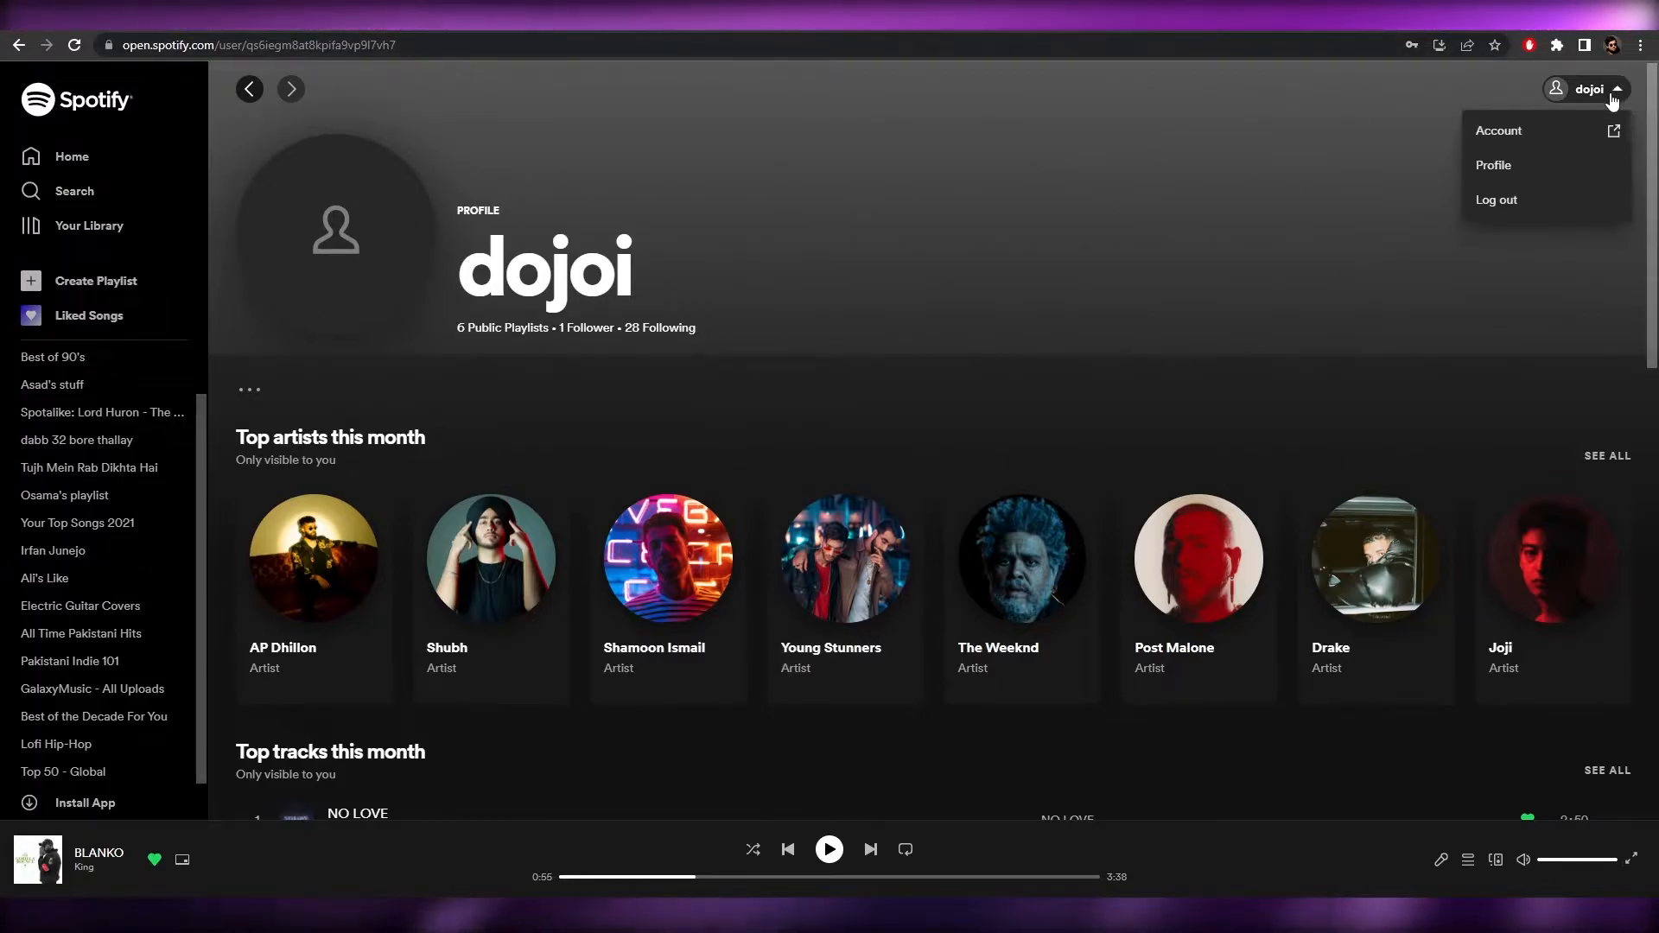
left_click(1571, 133)
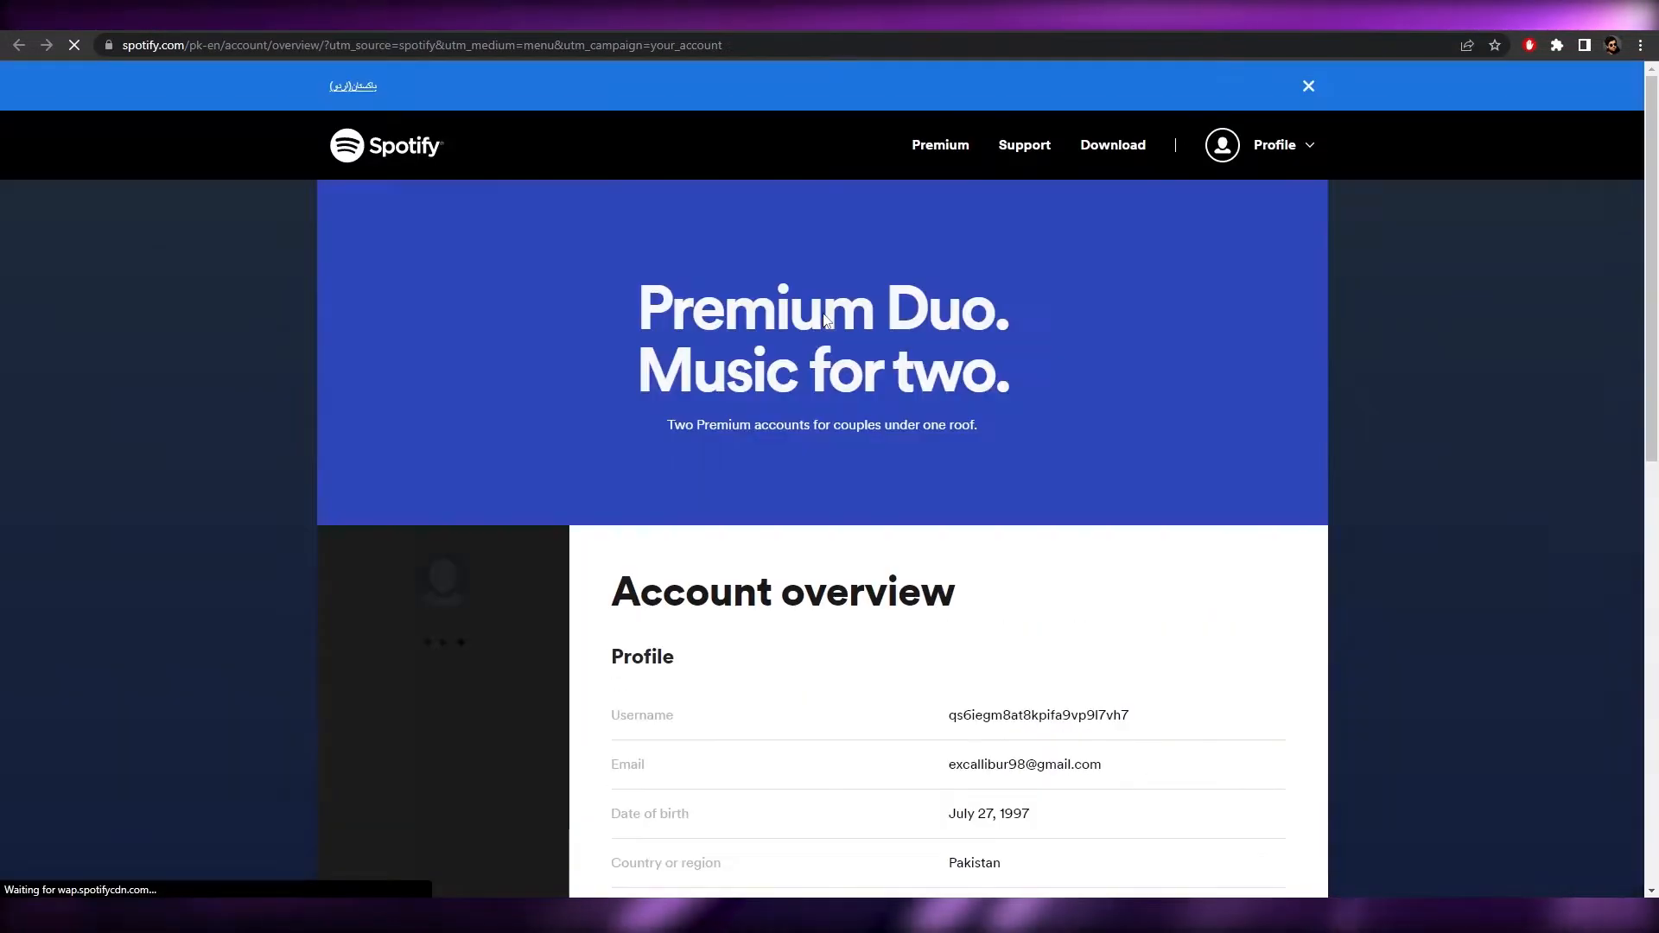
scroll(967, 741, "down", 3)
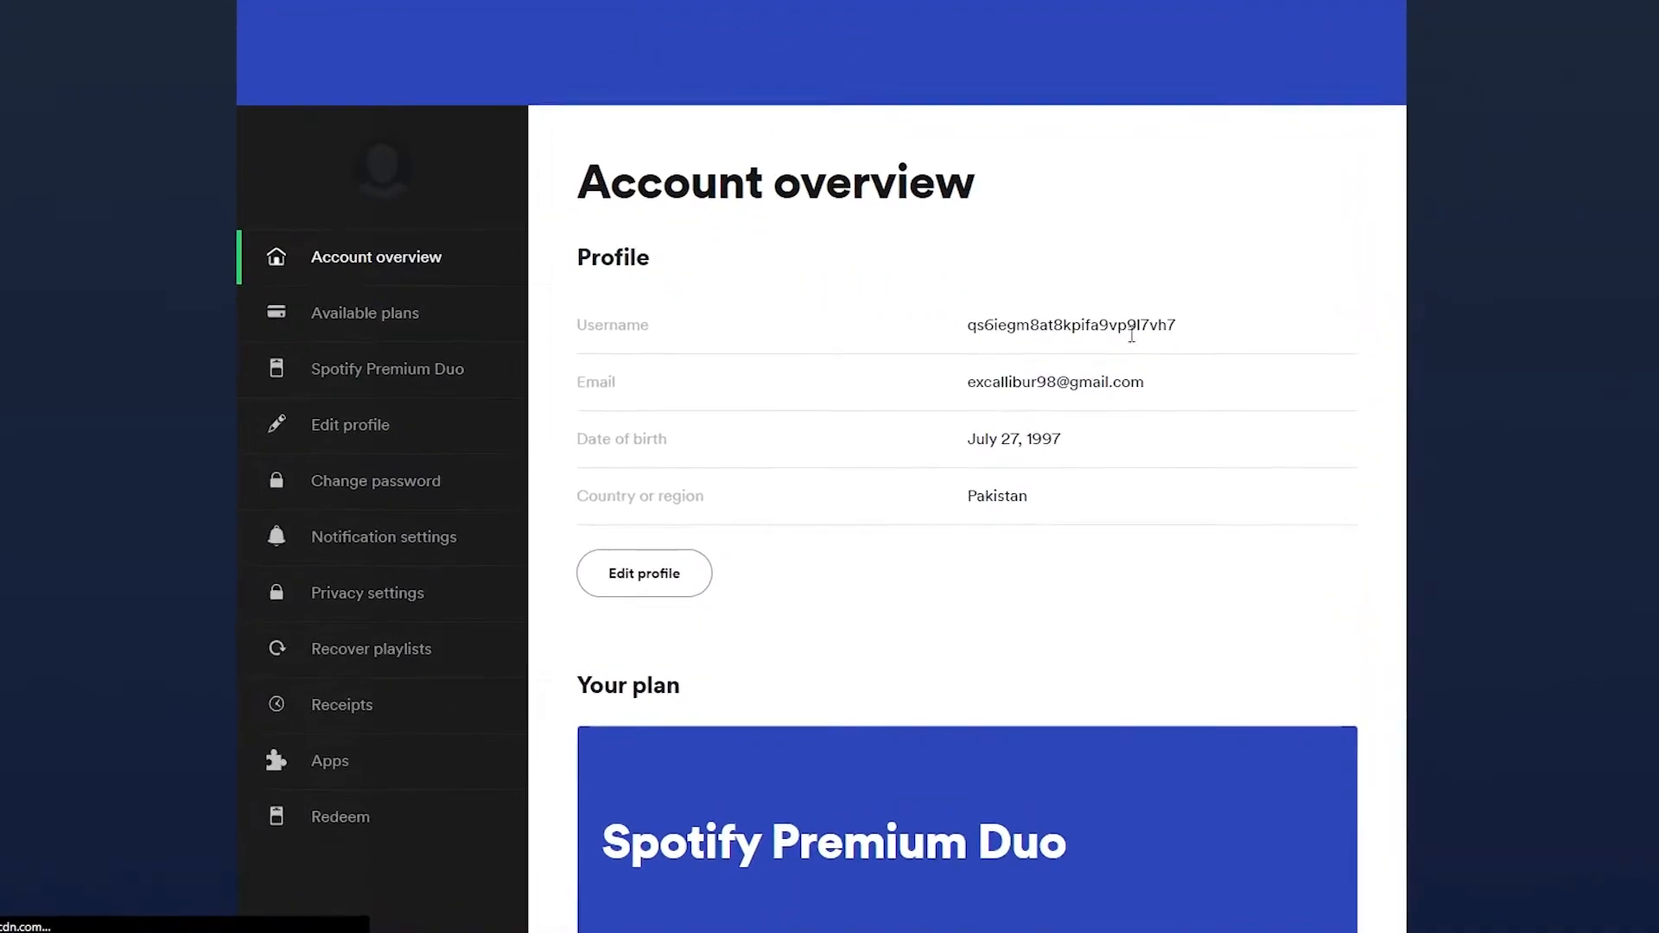
left_click(606, 558)
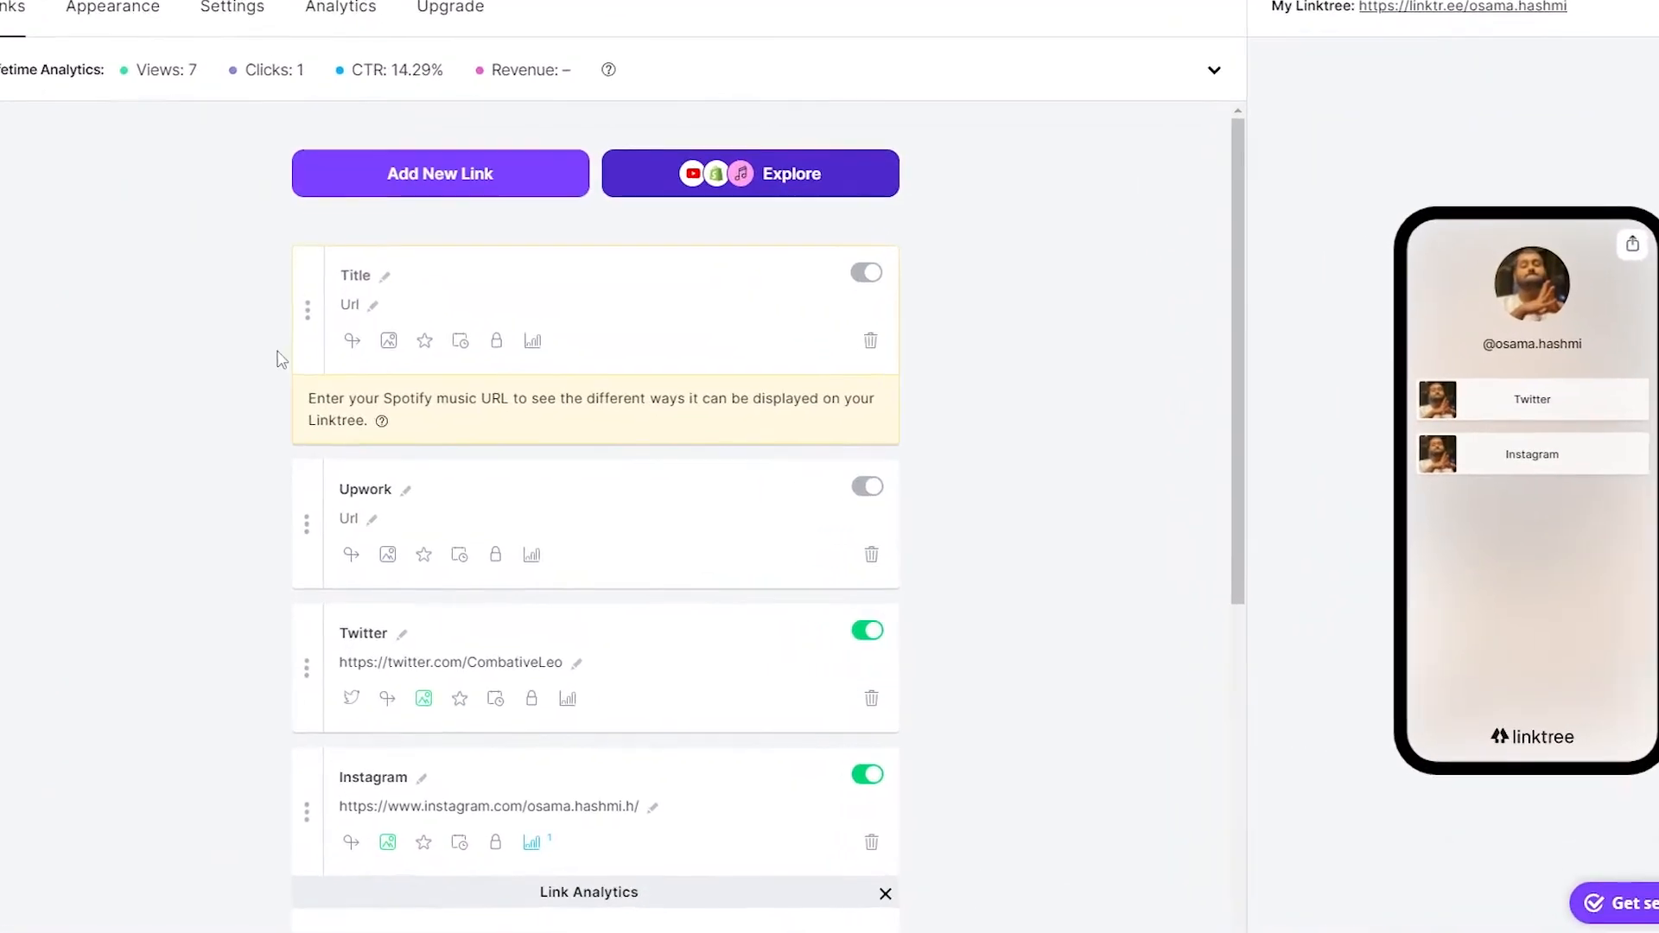
Step: Switch back to Linktree, enter the Spotify profile URL in the new link and title it Spotify
left_click(319, 249)
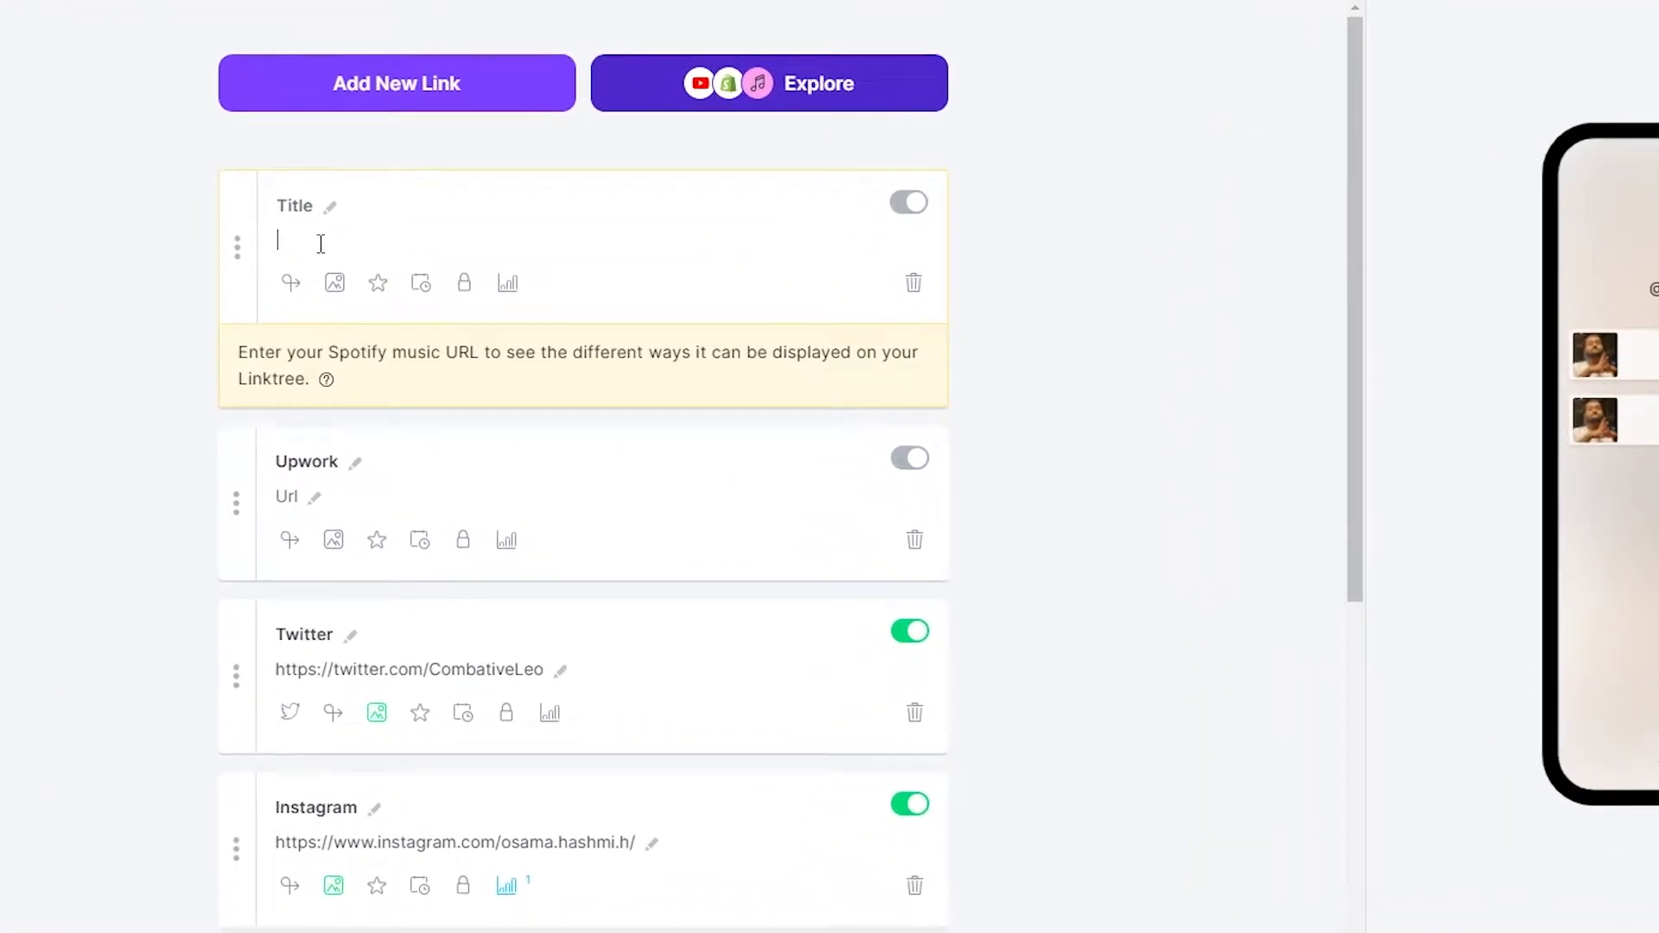
type("https://open.spotify.com/user/qs6iegm8at8kpifa9vp9l7vh7")
left_click(501, 212)
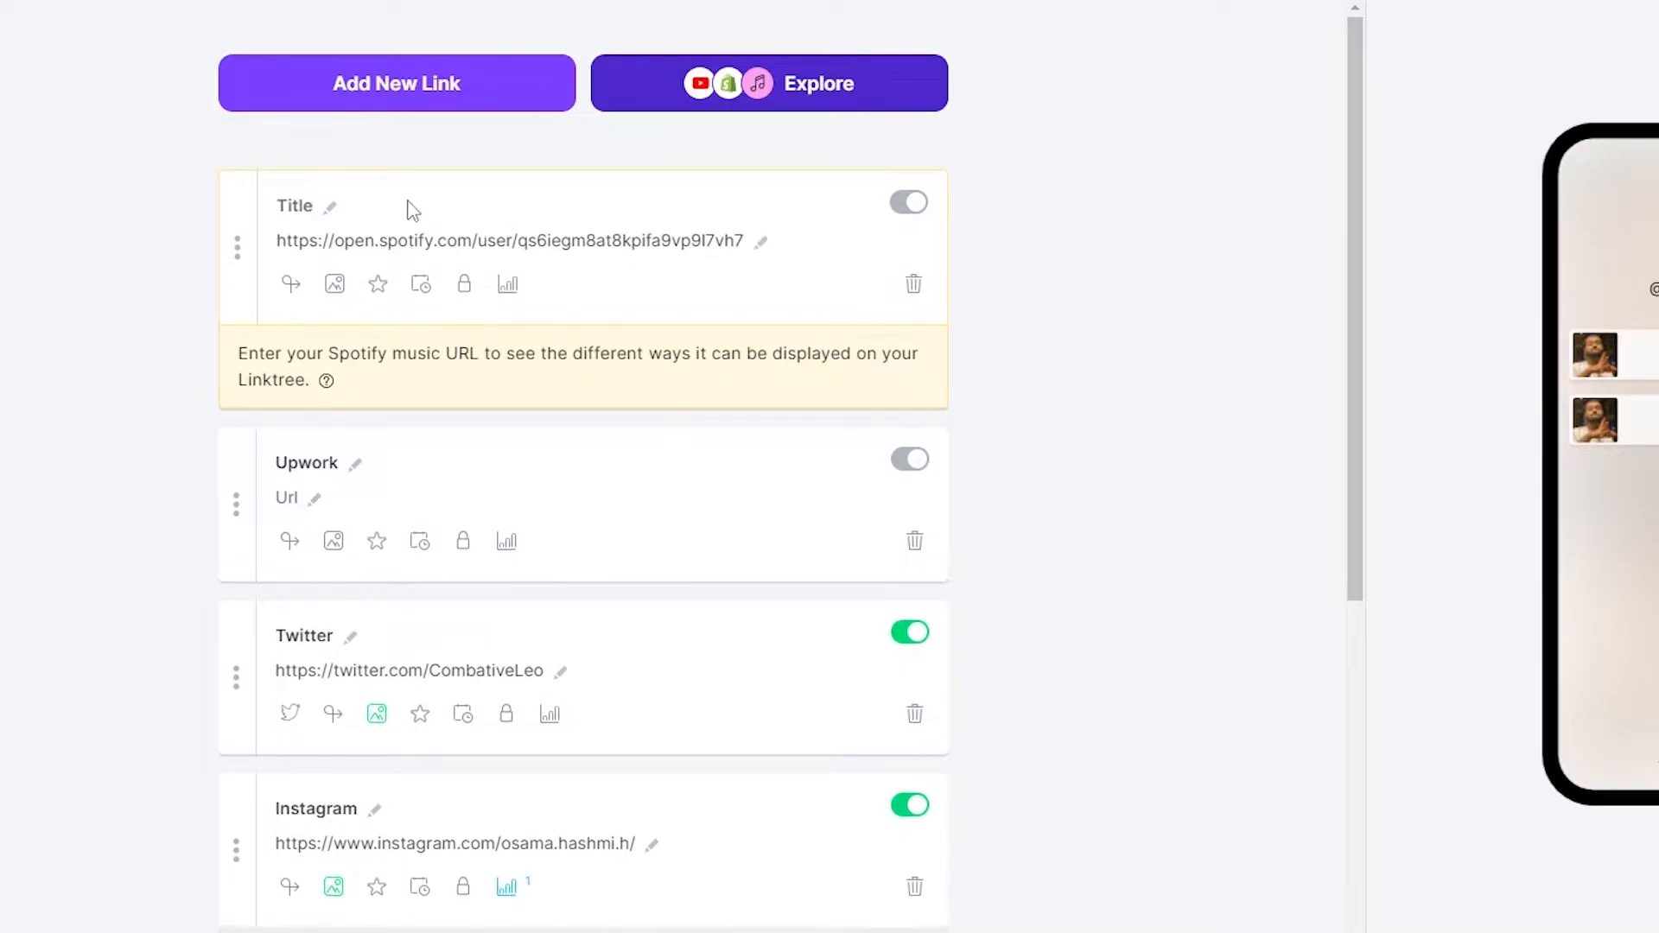
left_click(328, 207)
type("dojoiSpotify")
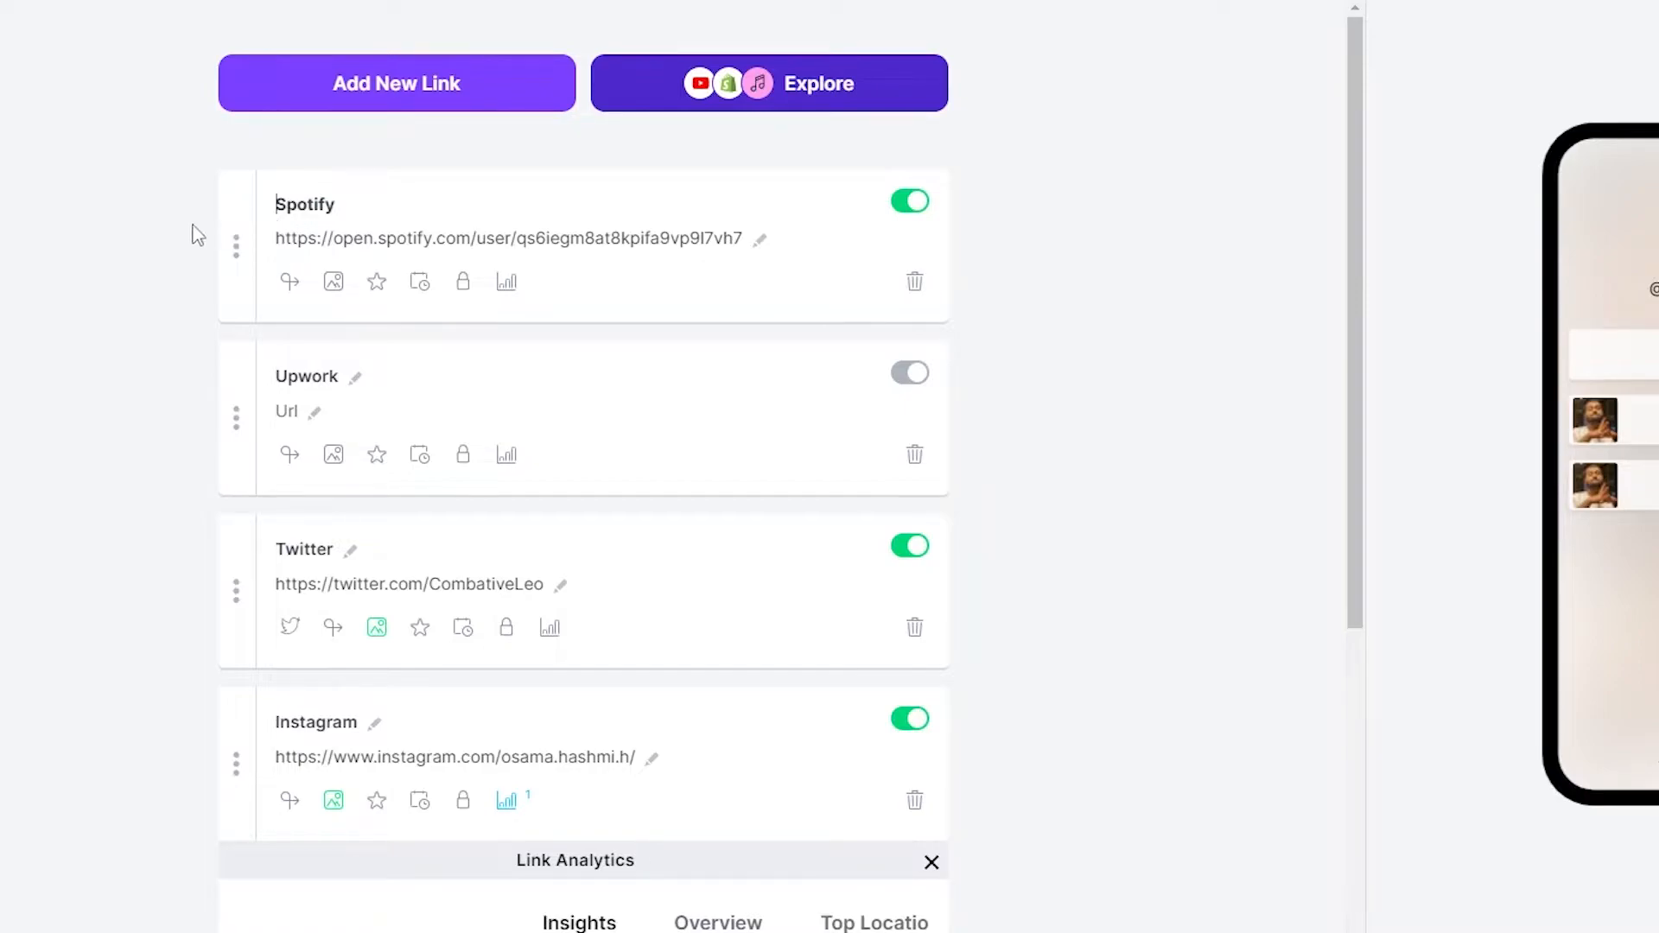
left_click(997, 342)
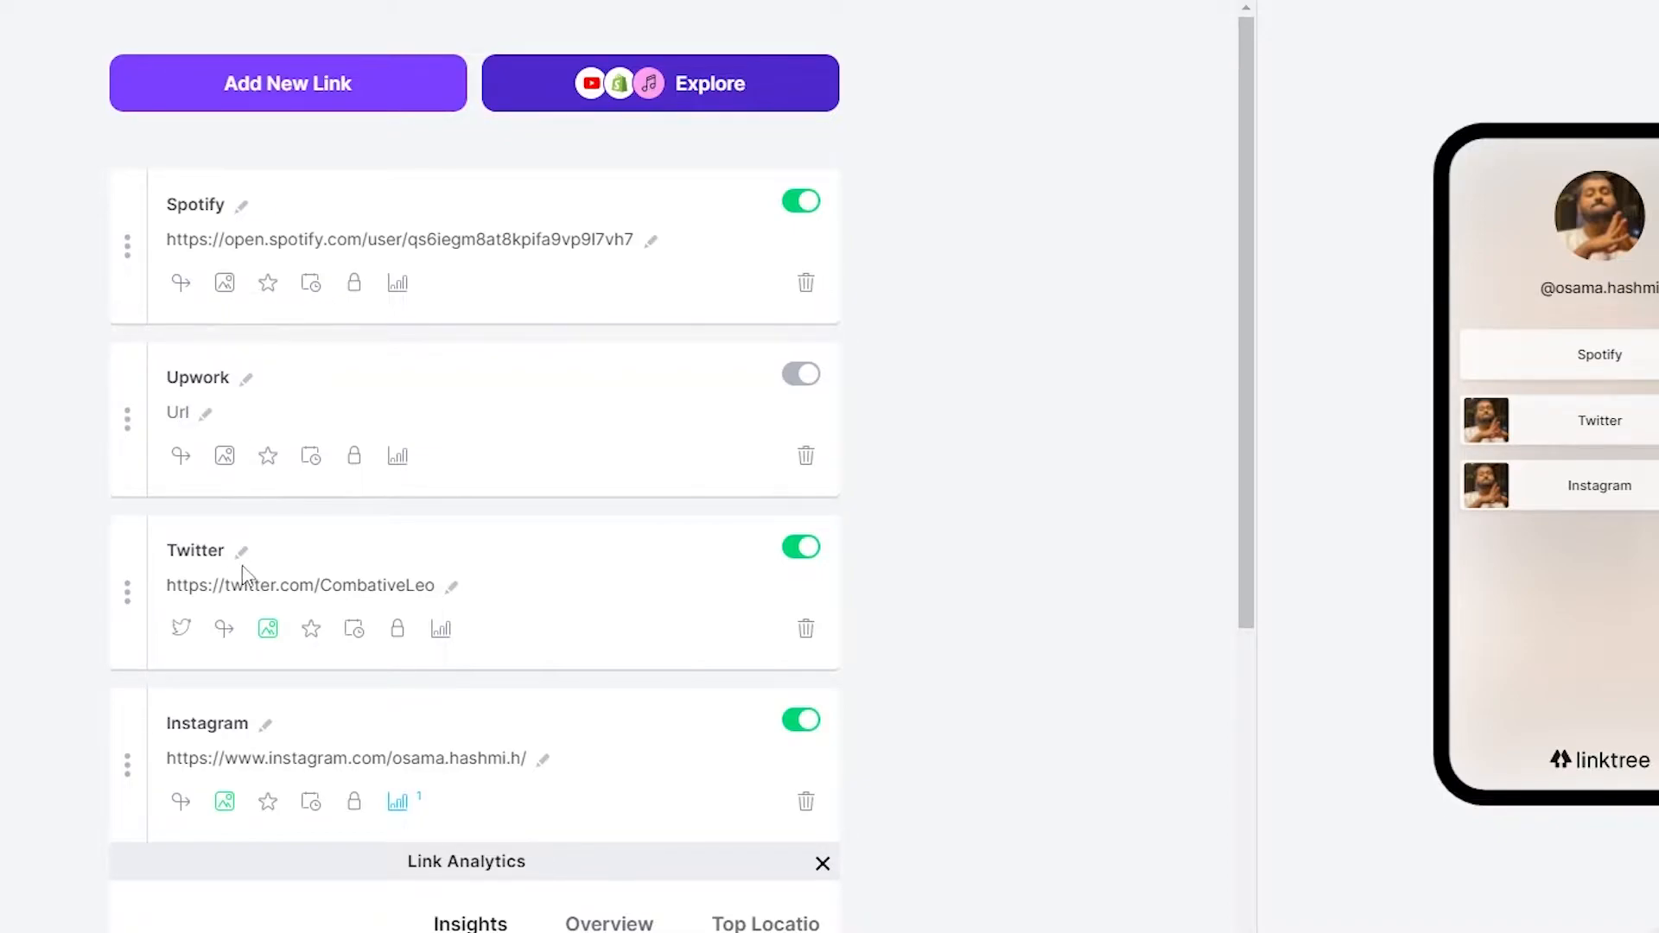
Step: Remove the thumbnails from the Twitter and Instagram links
left_click(270, 633)
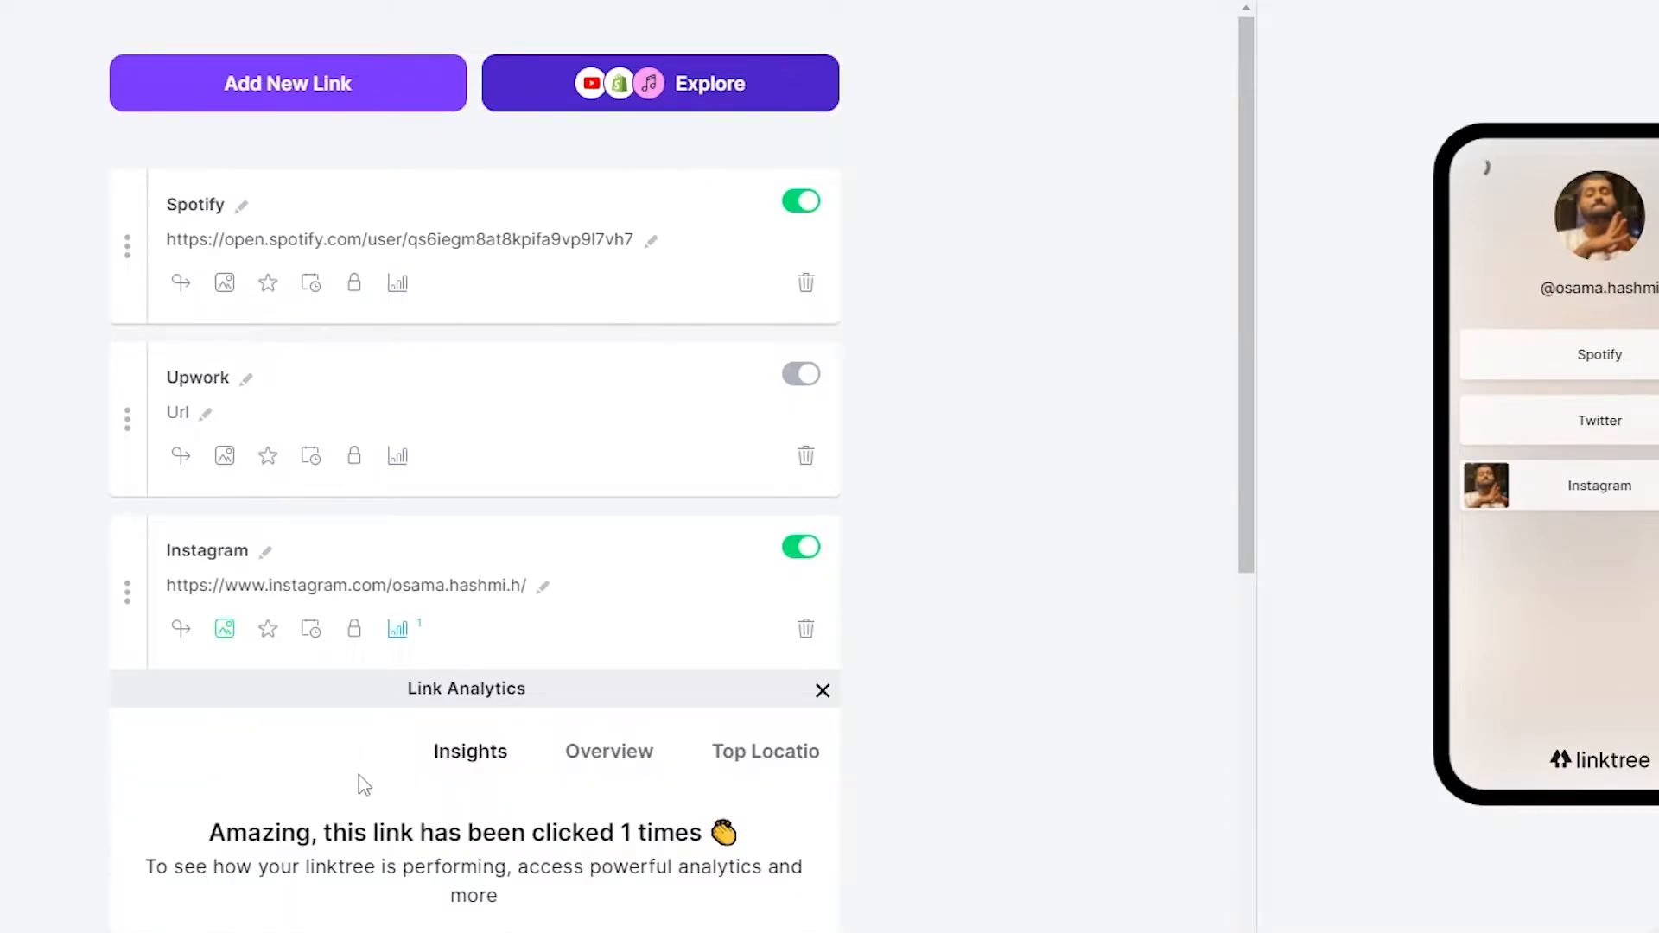
scroll(360, 774, "down", 5)
left_click(225, 148)
scroll(471, 481, "up", 2)
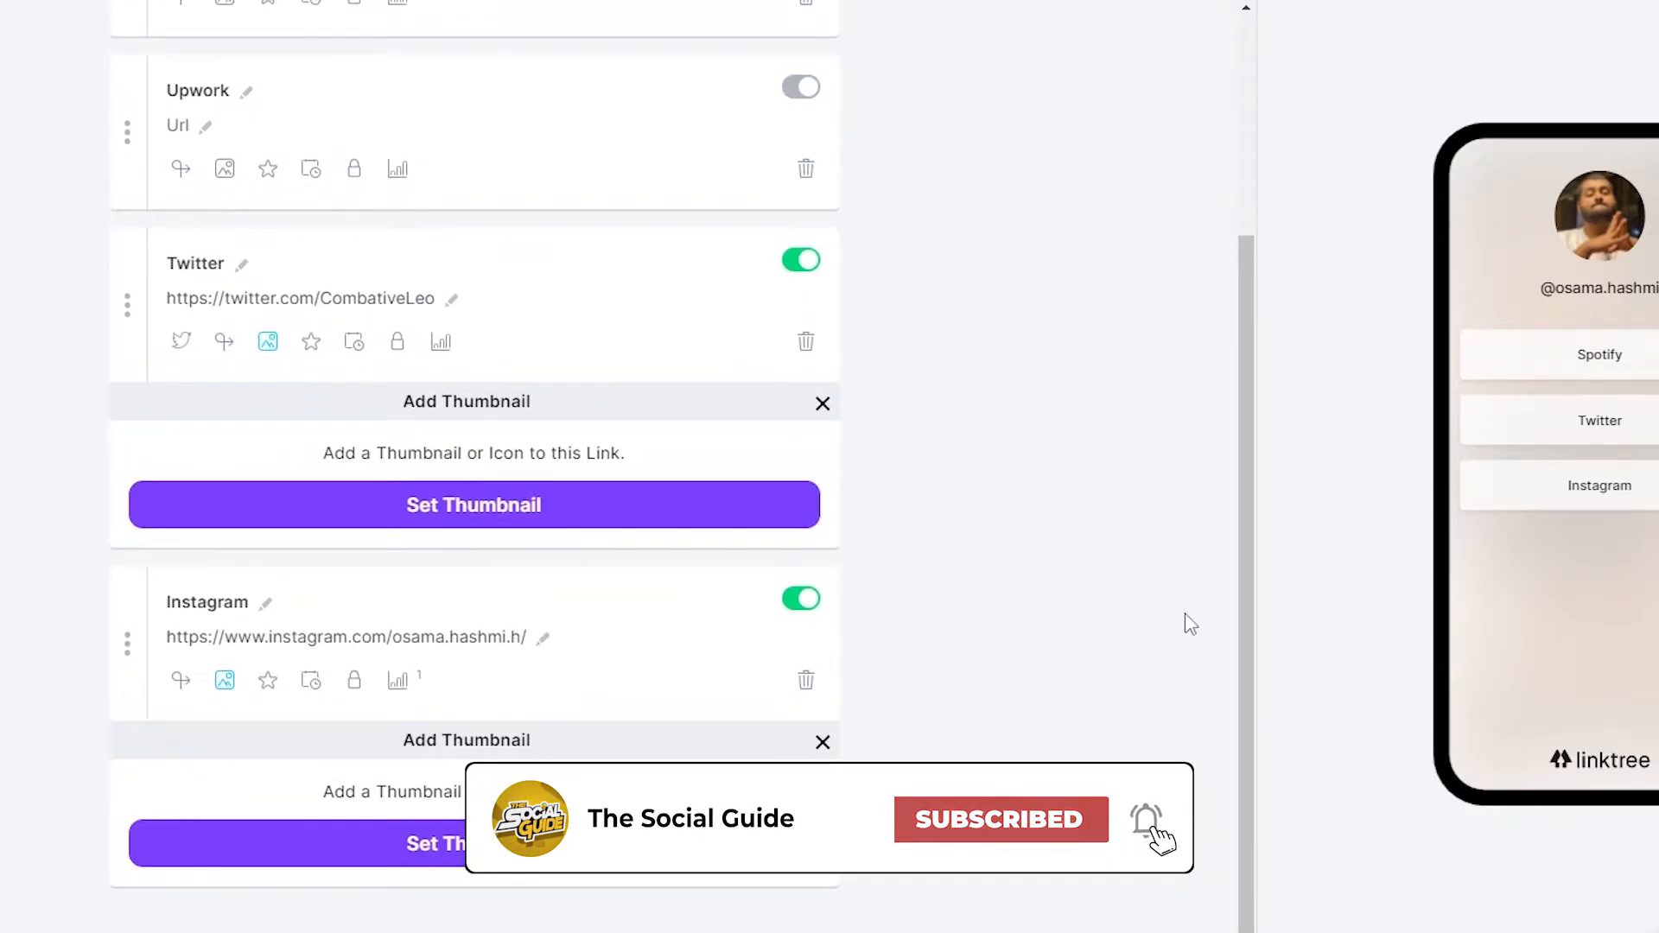
scroll(1081, 679, "up", 4)
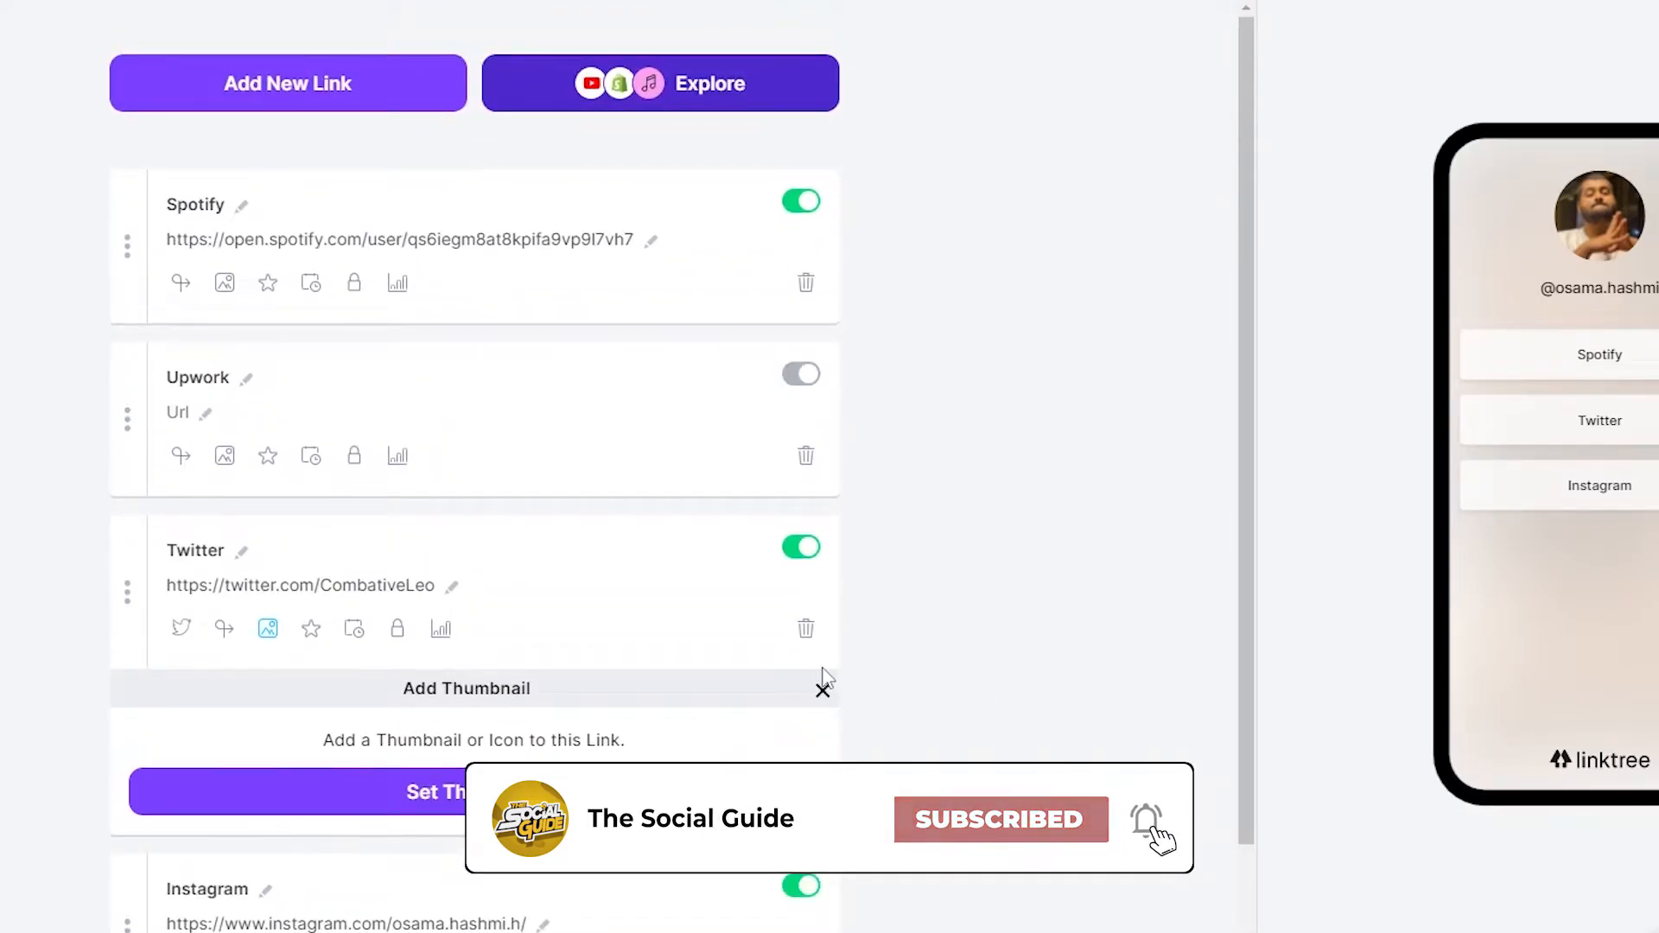
Step: Close the Twitter link's thumbnail options and enter the Upwork freelancer profile URL in the Upwork link
left_click(823, 691)
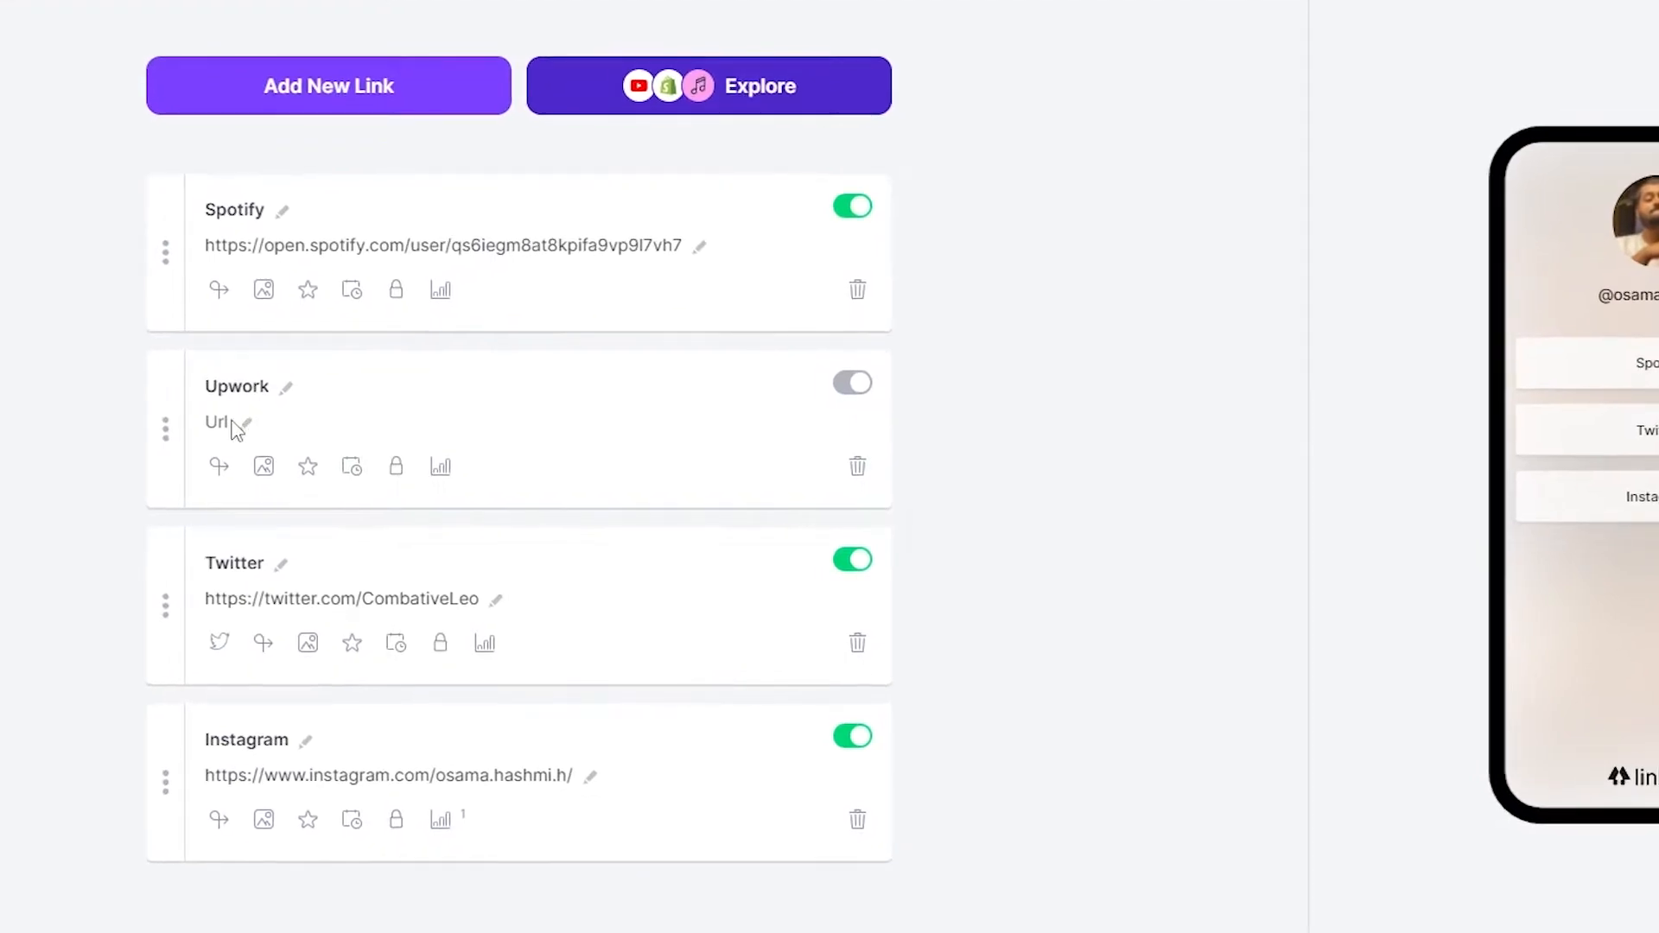
left_click(242, 434)
type("https://www.upwork.com/freelancers/~01263fb5ec66bc7ffe?viewMode=1")
key("Return")
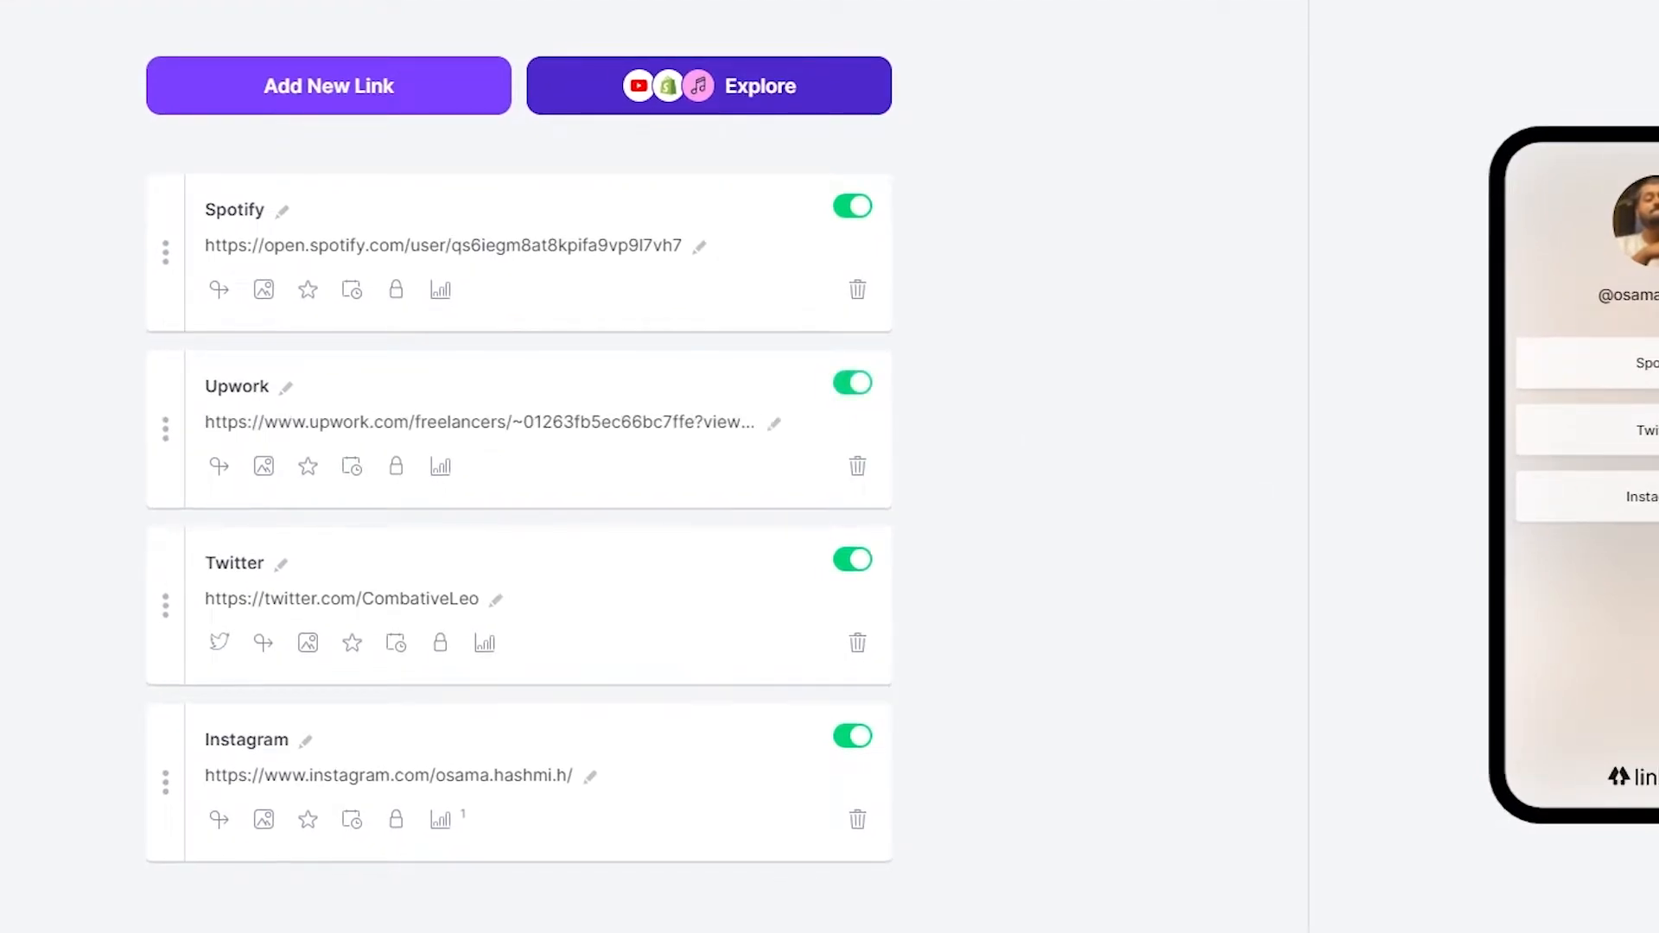
left_click(401, 425)
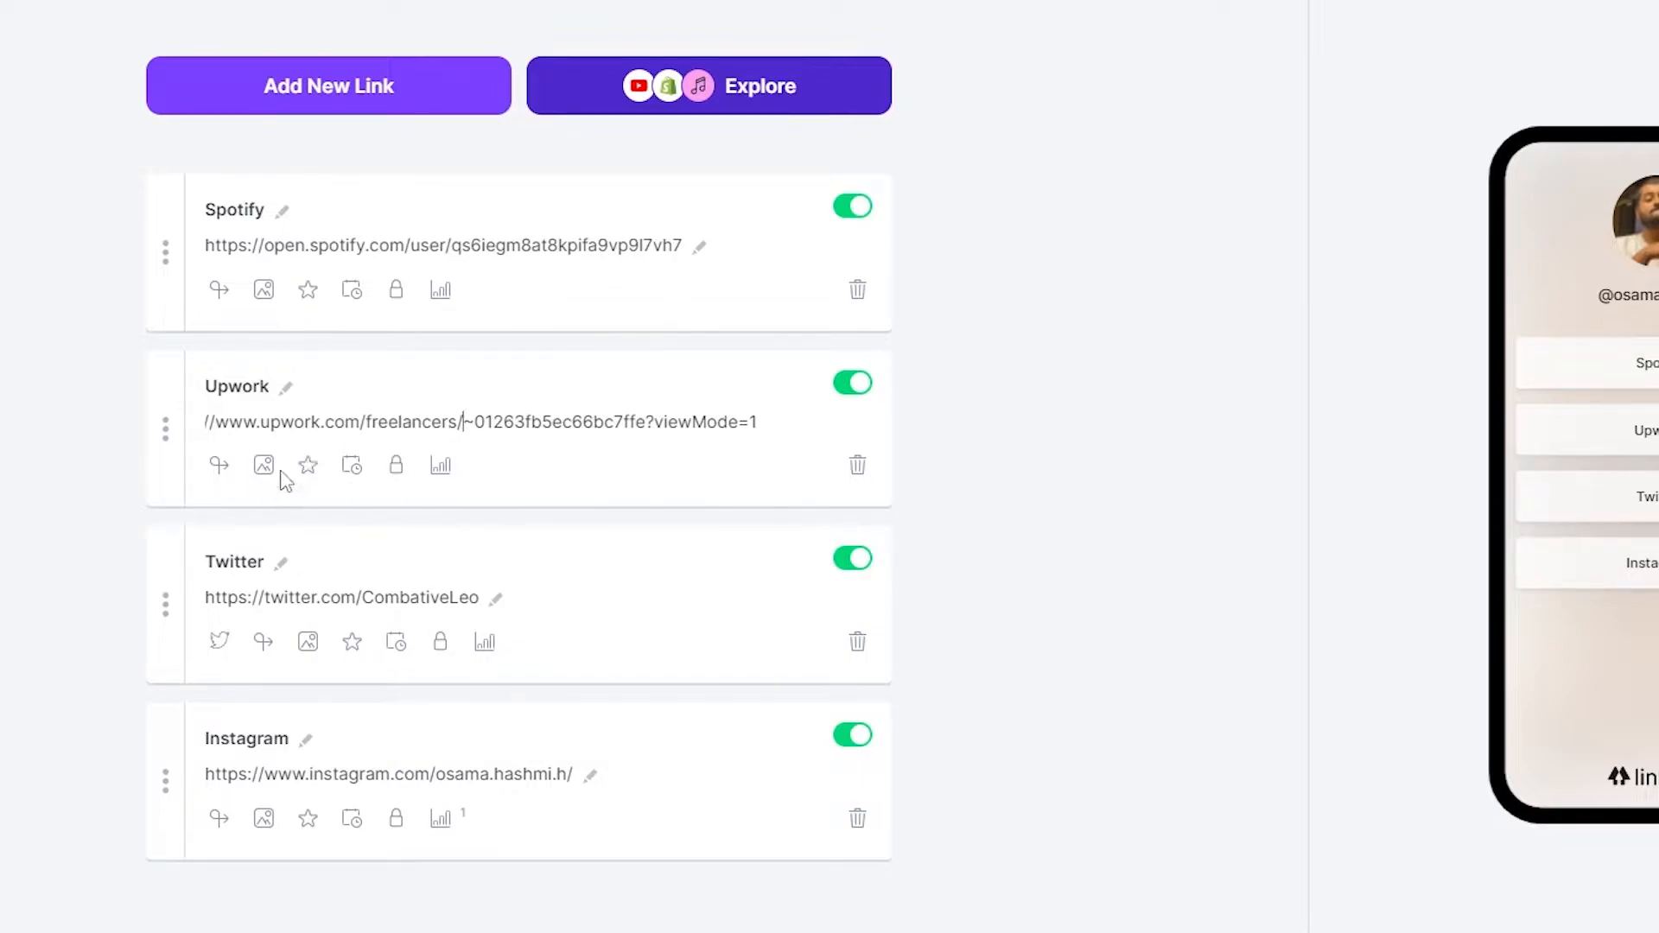
left_click(929, 457)
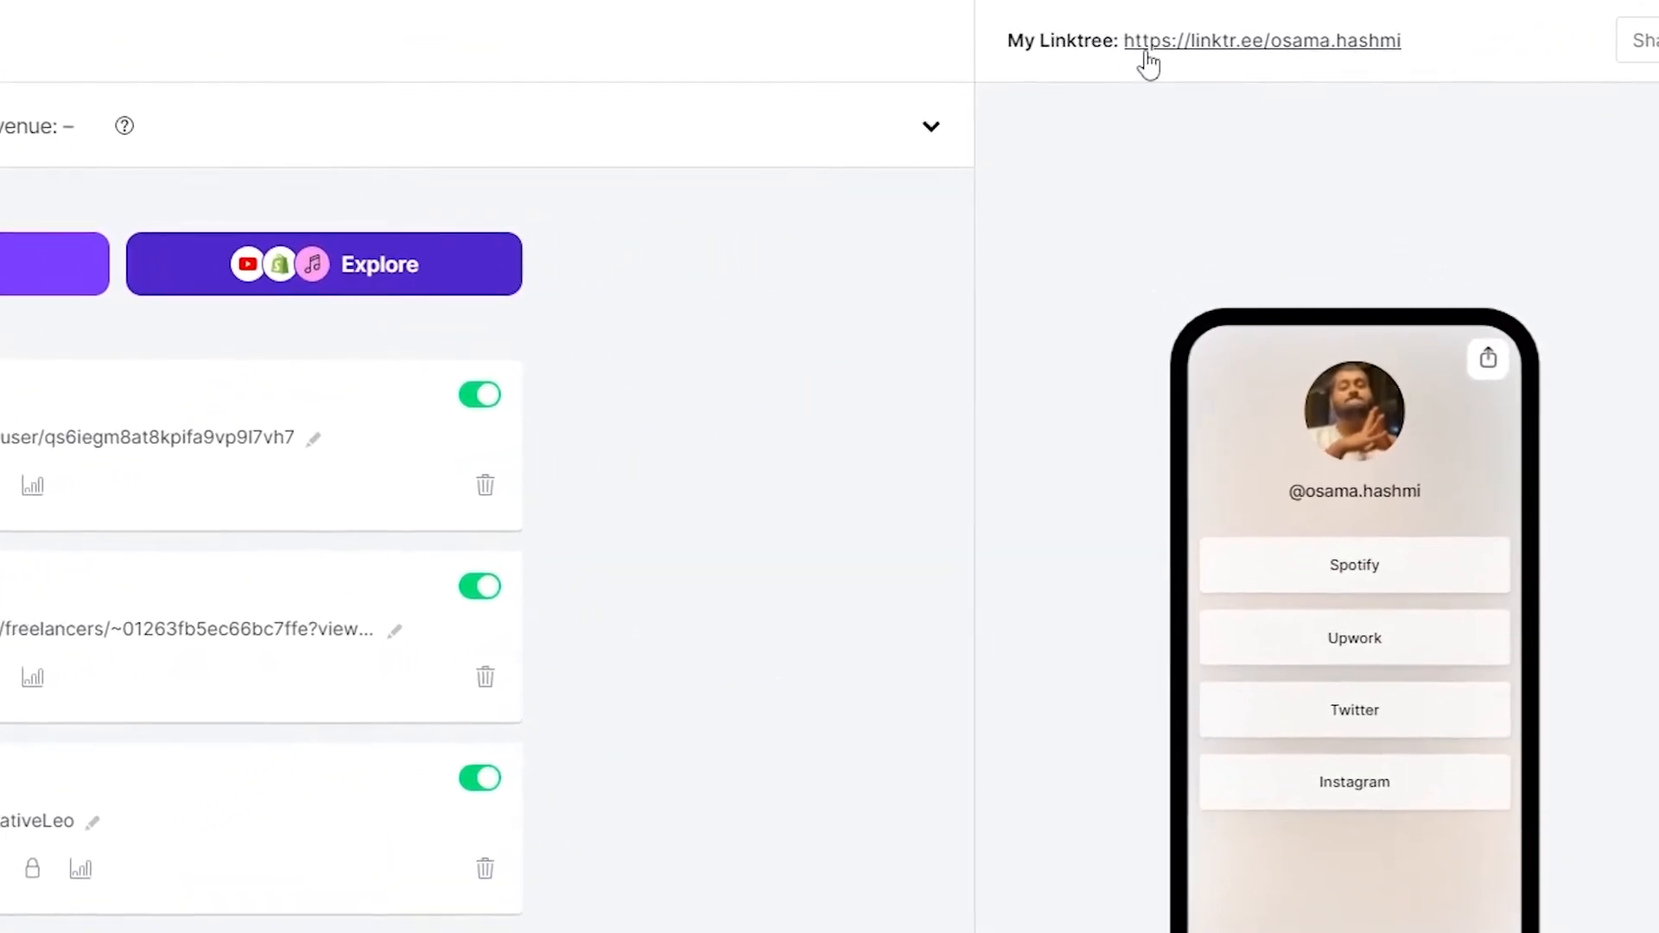
Step: Open the sharing options for the Linktree page, copy its link and close them
left_click(1633, 52)
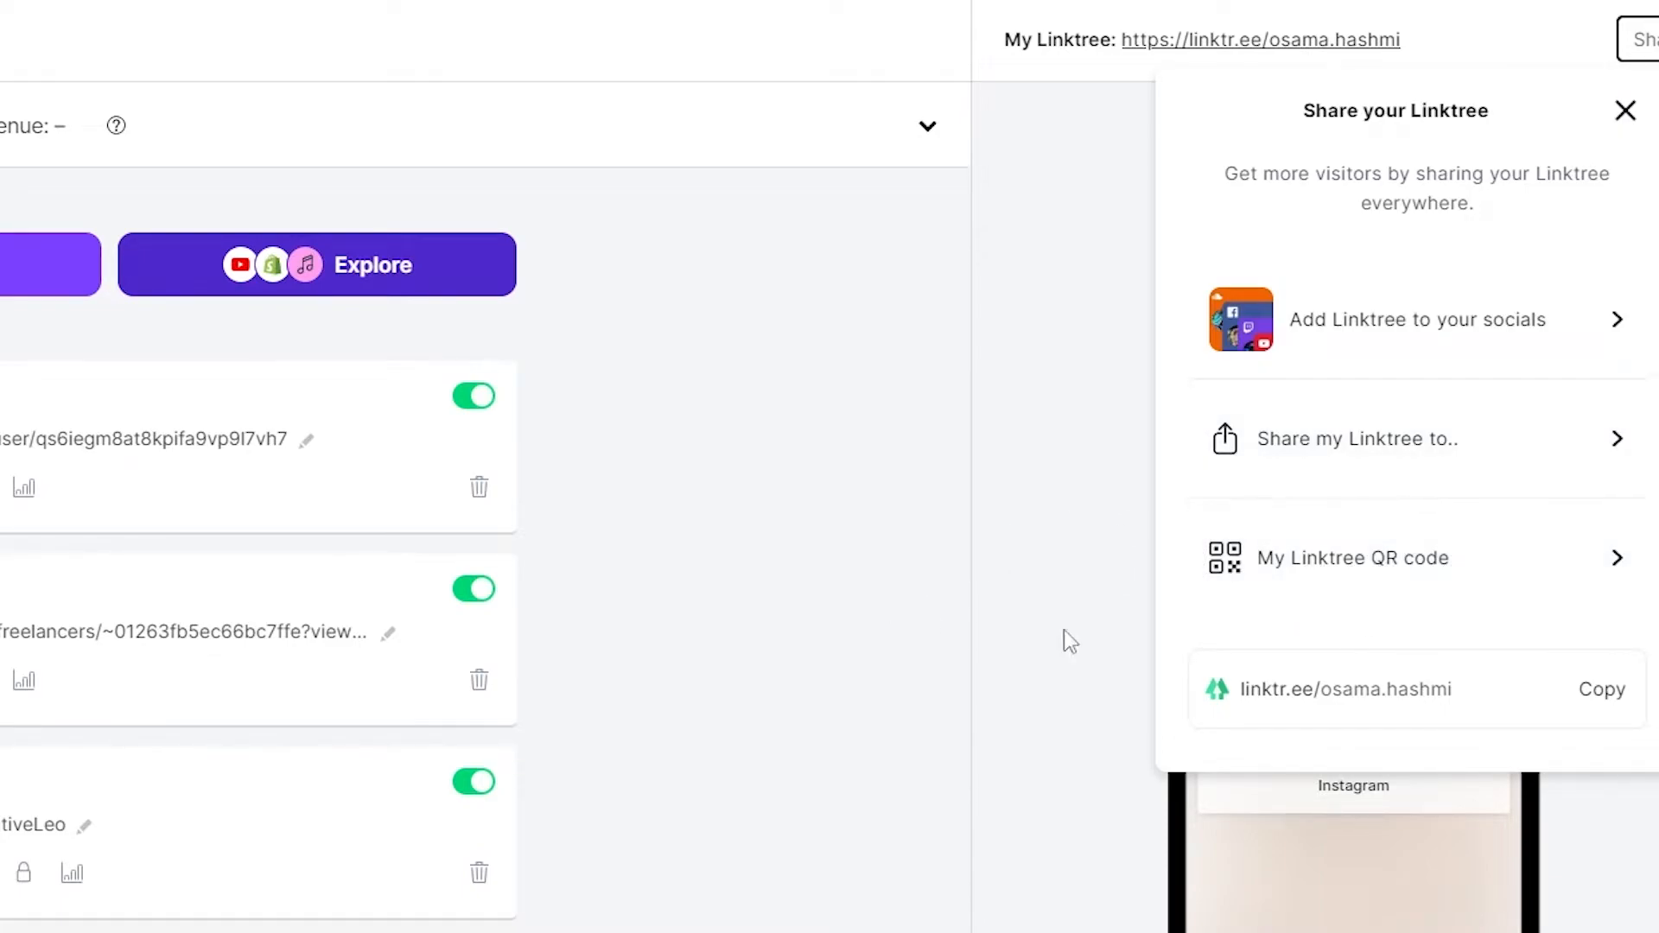
left_click(1612, 700)
left_click(927, 663)
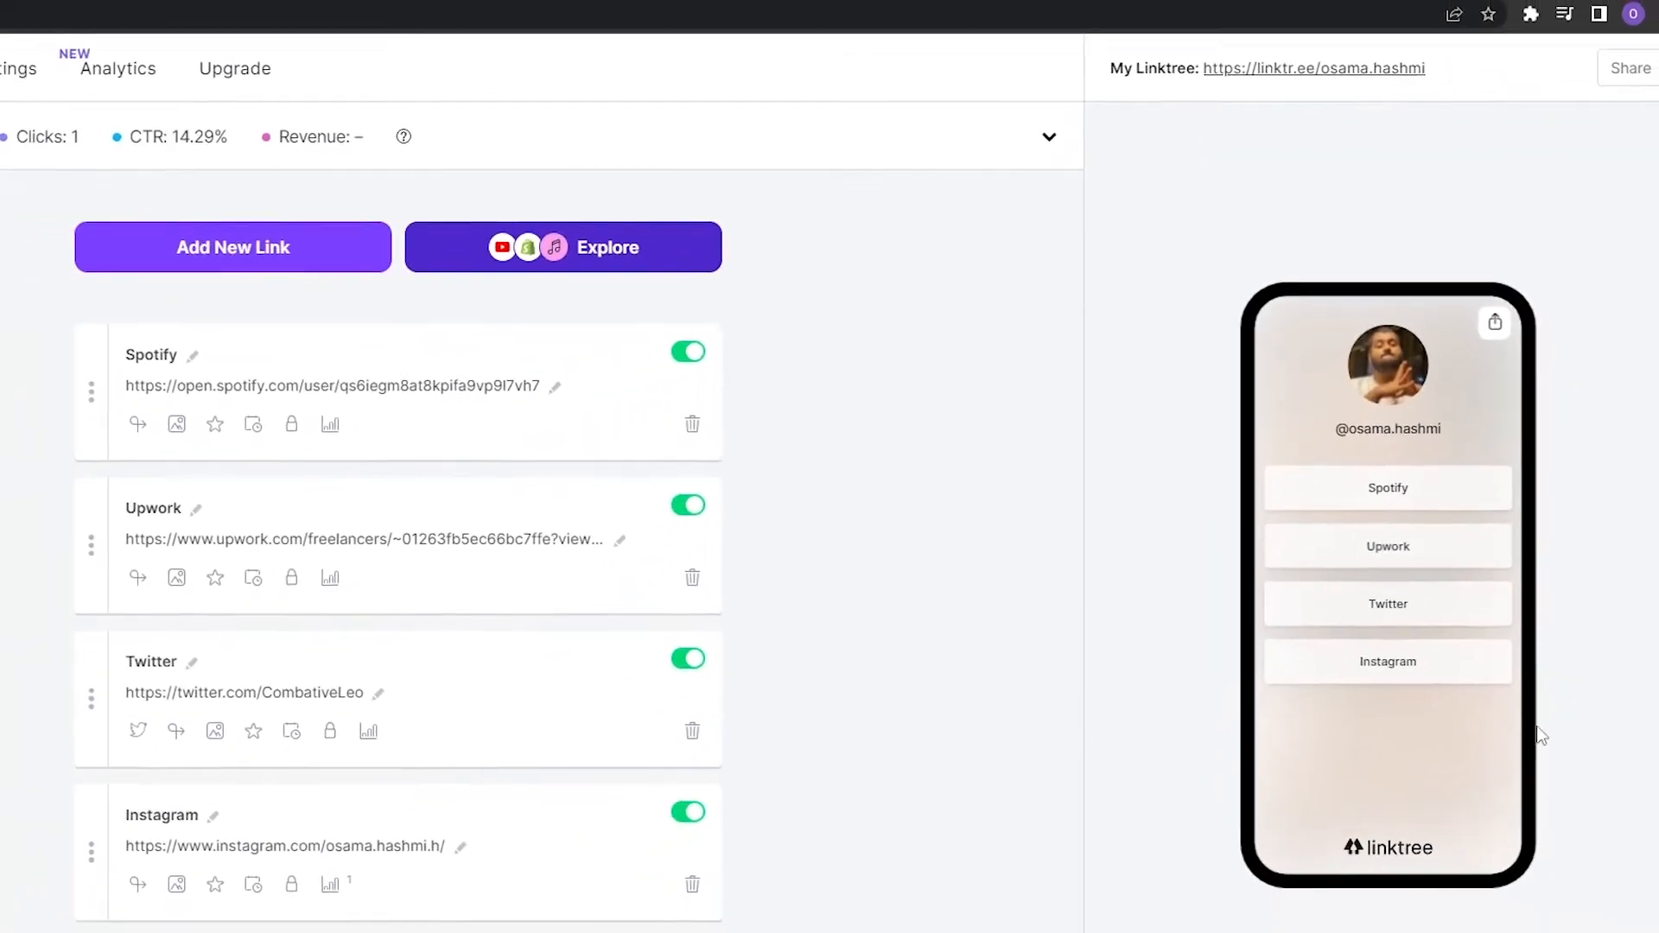
Step: Start the "Update your profile image & theme" task from the setup checklist and continue past its appearance tip
left_click(1498, 874)
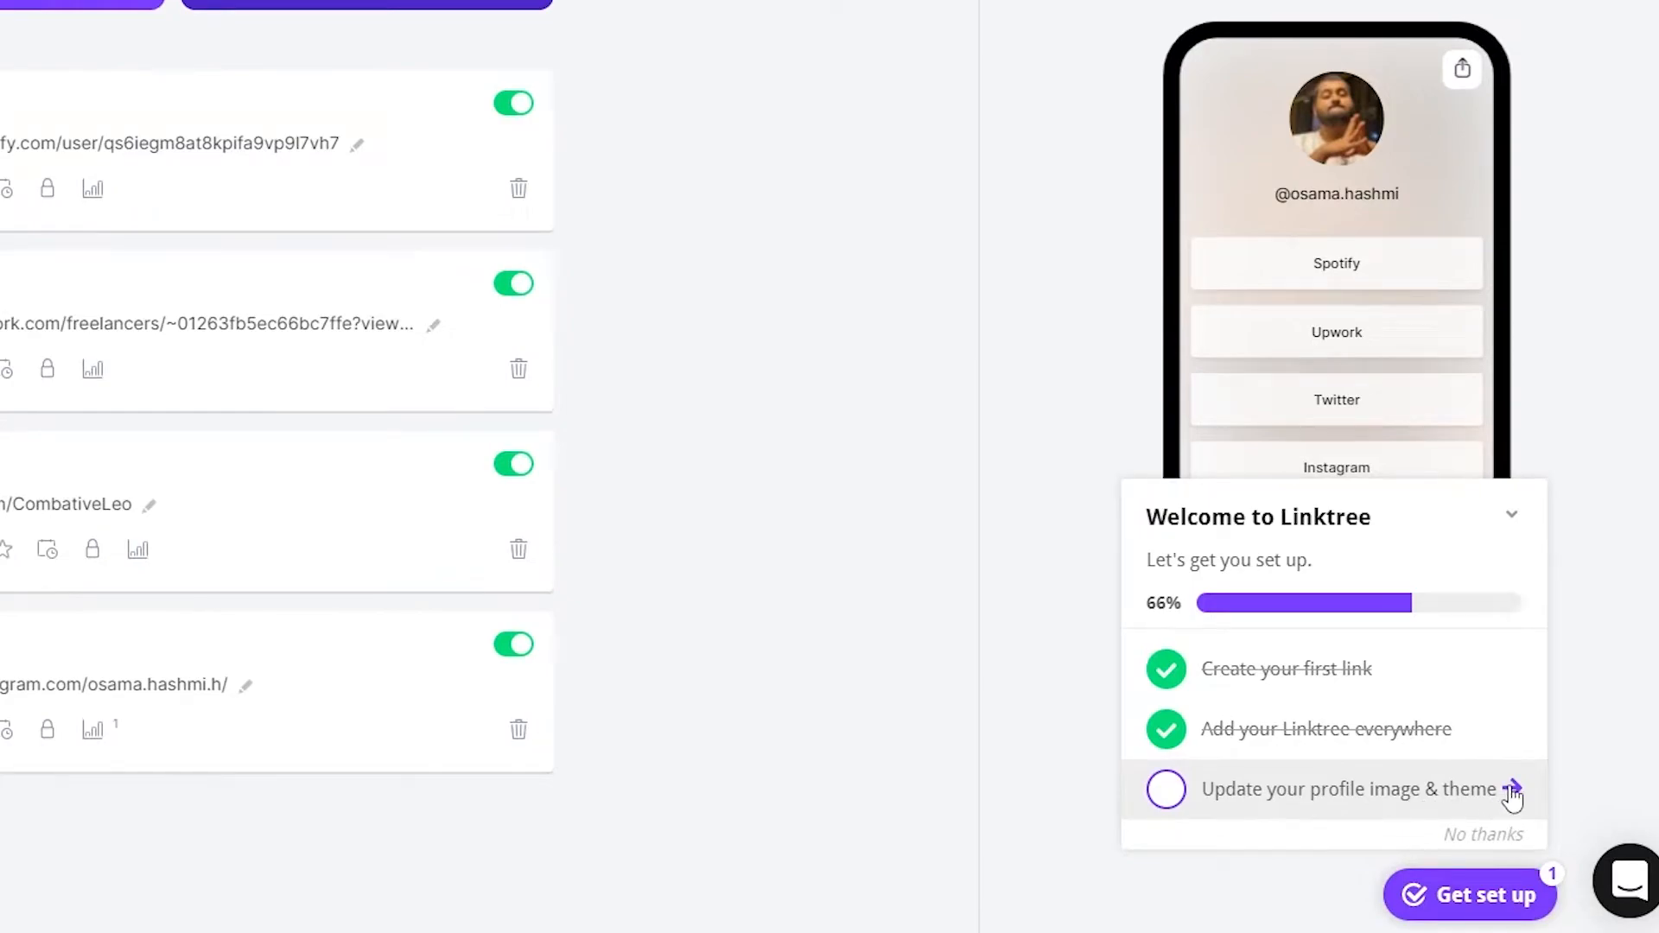
left_click(1512, 791)
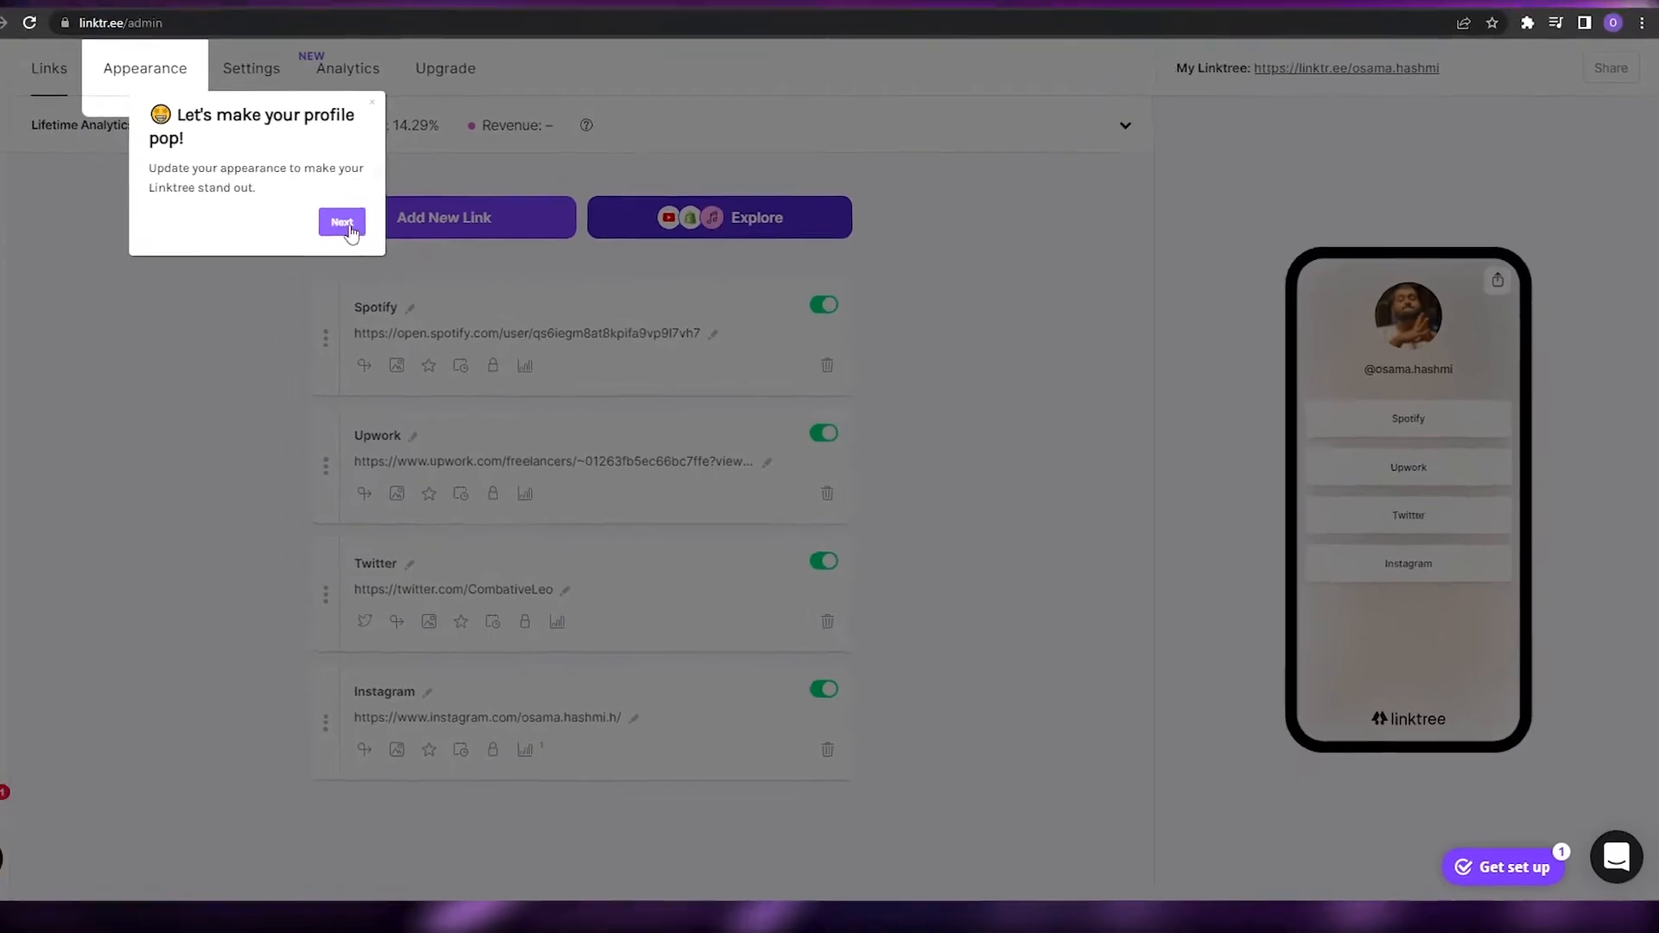
left_click(348, 226)
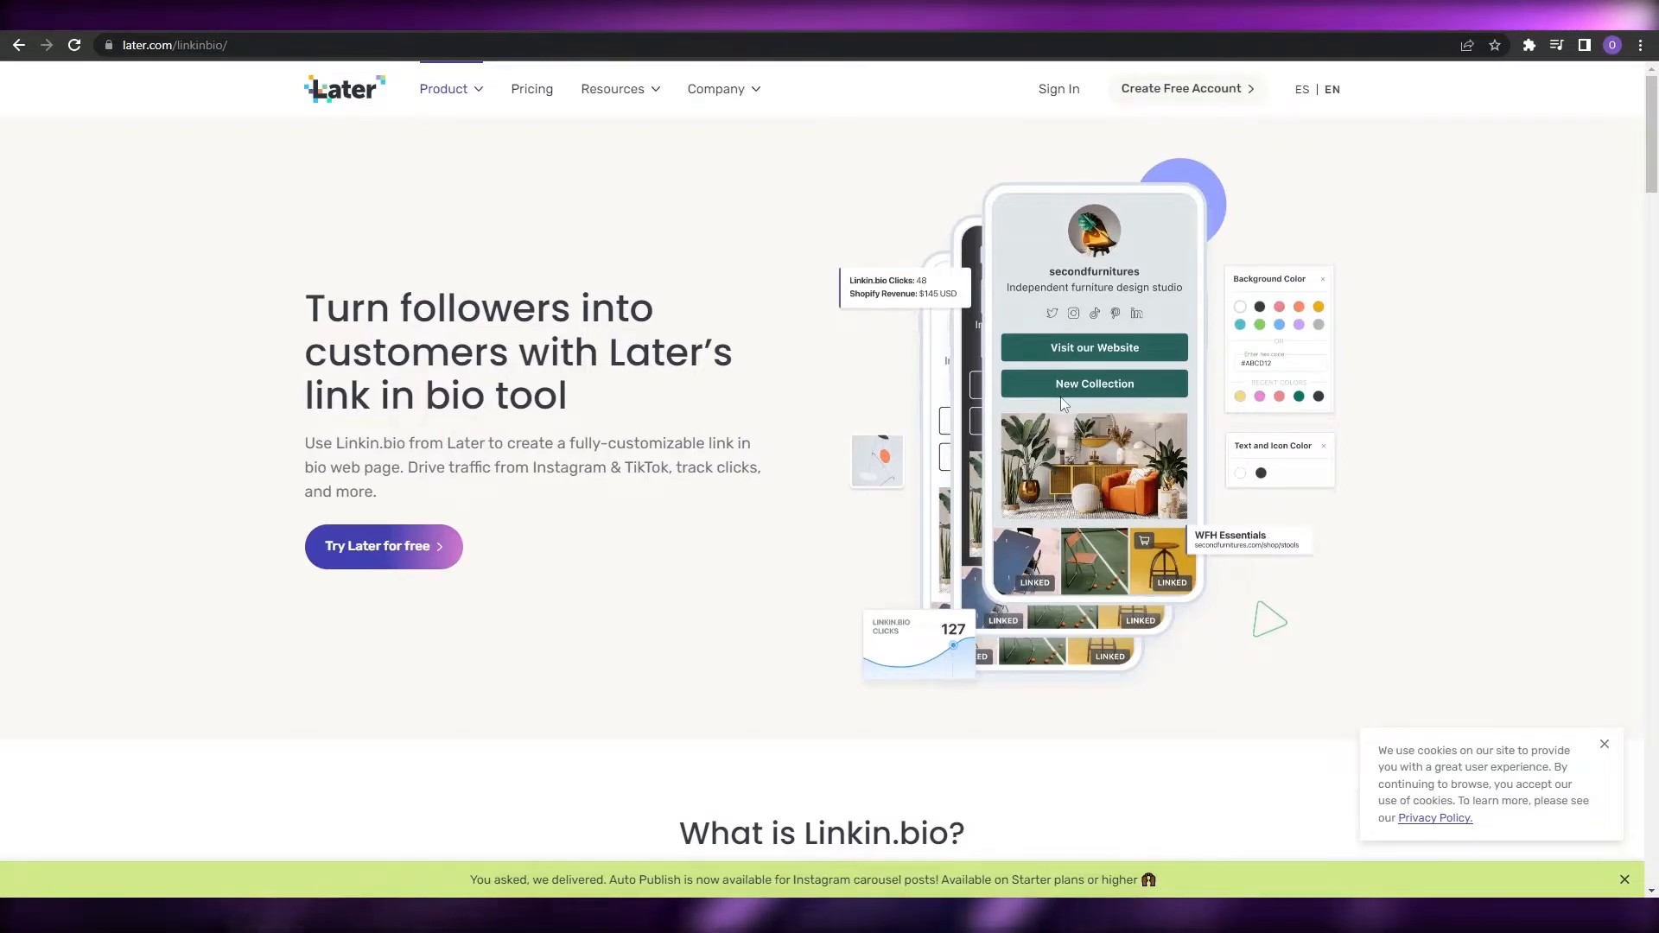
Step: Switch to Later's Linkin.bio page, dismiss the cookie notice and start signing up for free
left_click(1606, 749)
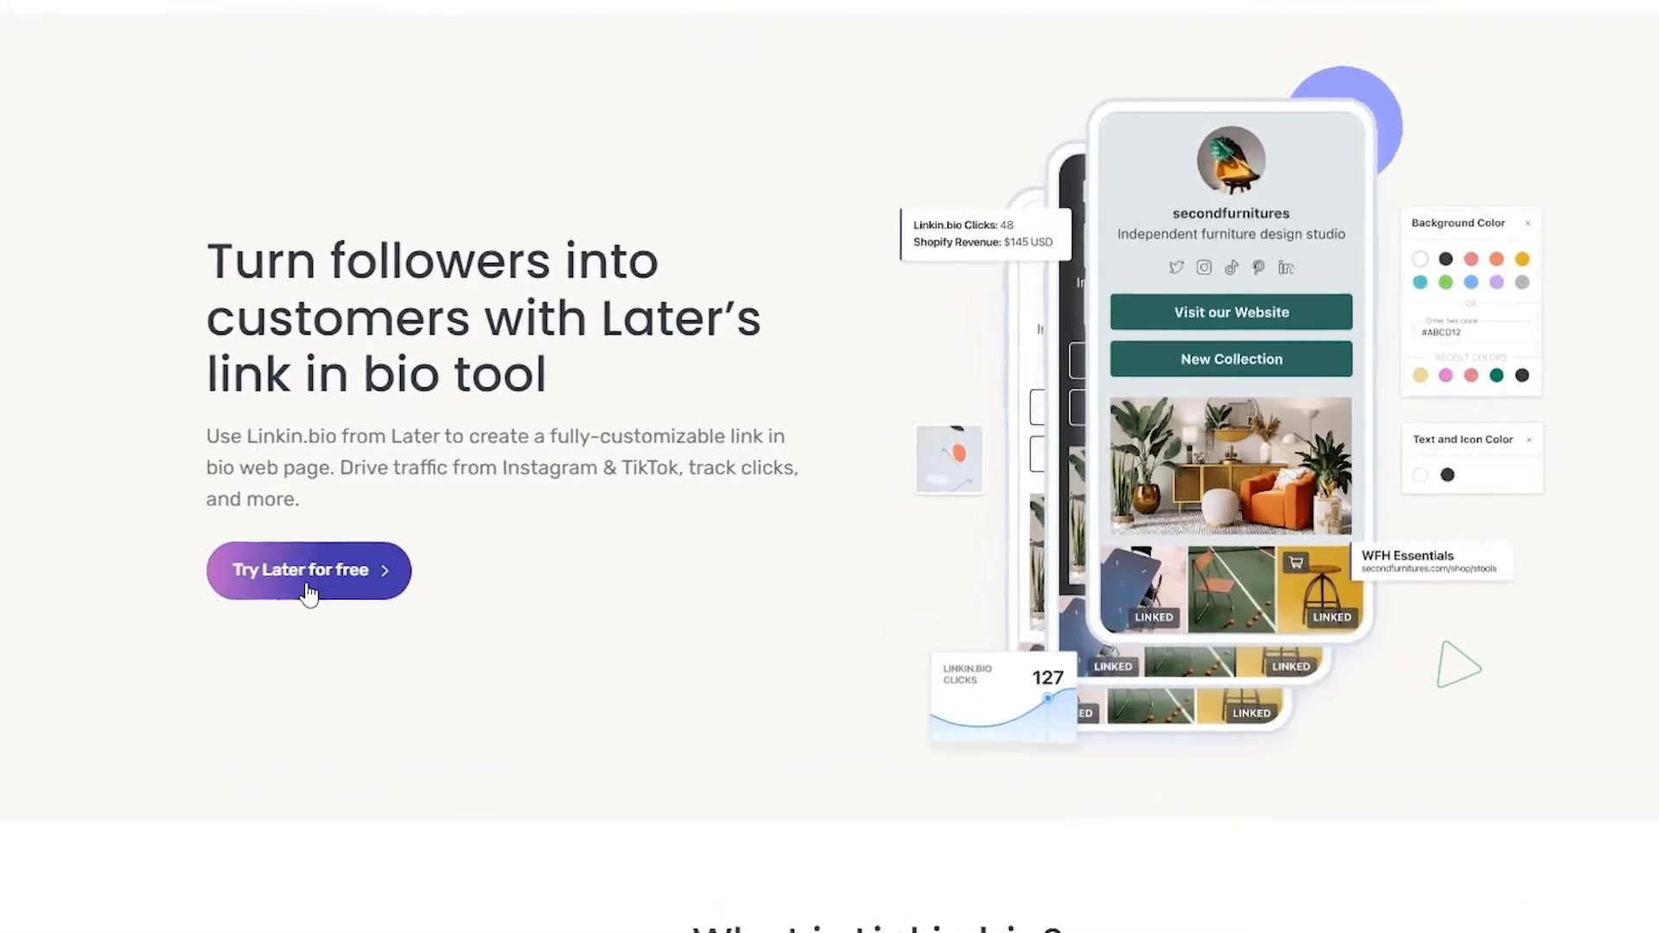
left_click(284, 579)
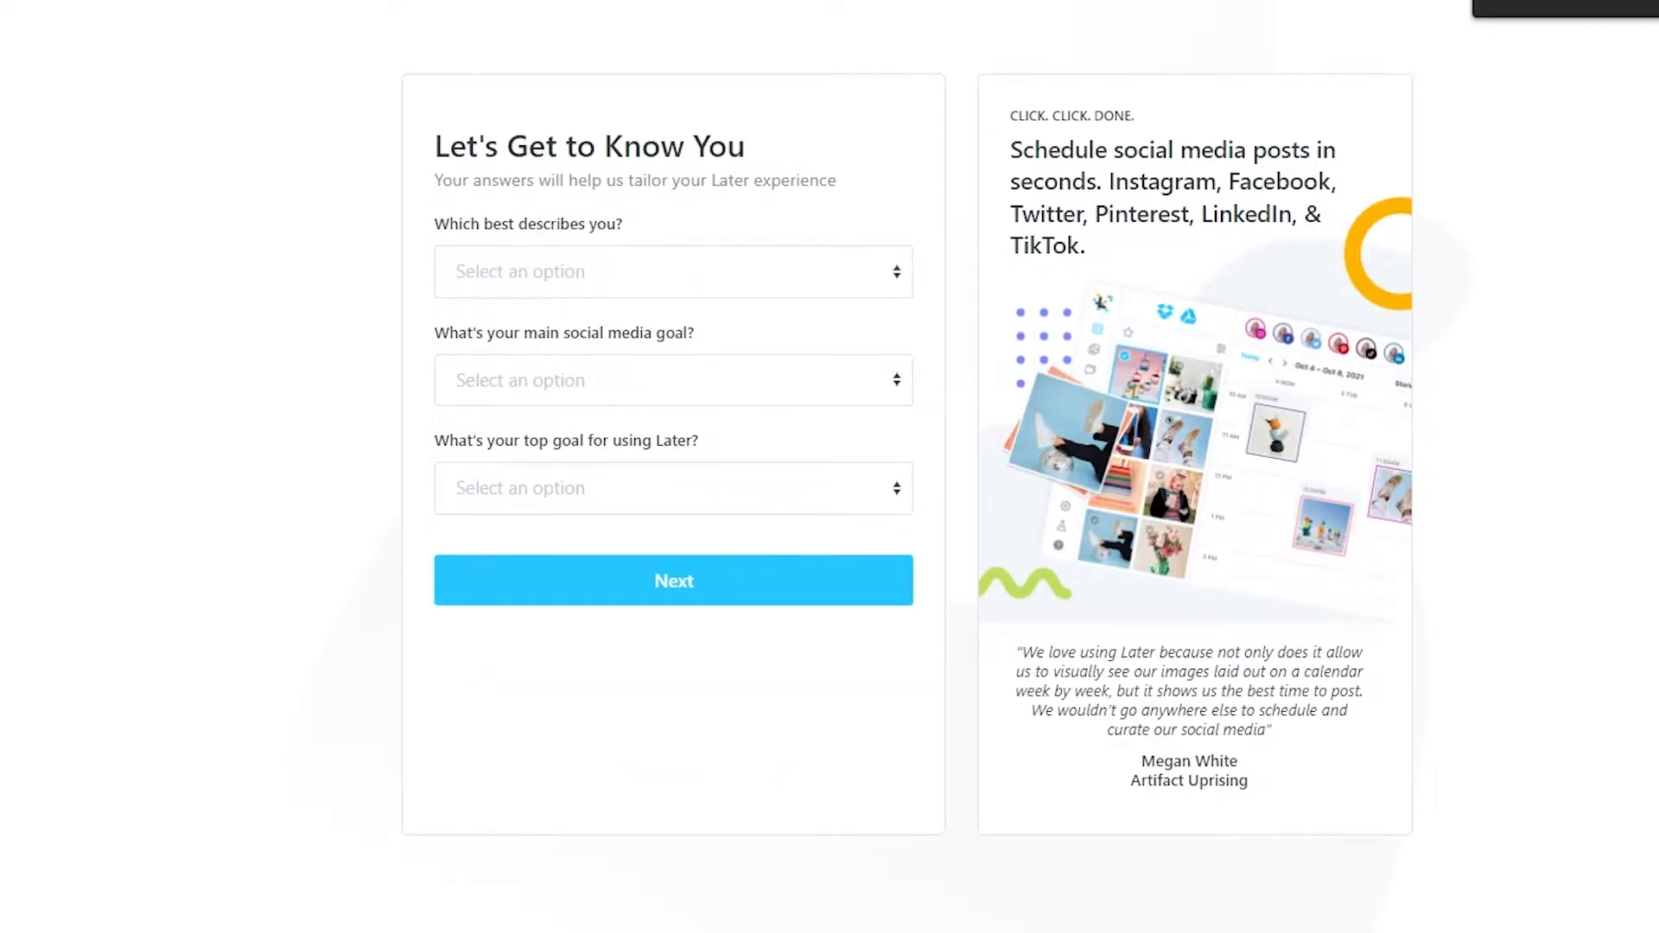
Step: Answer the Later sign-up questions with Other, Grow follower count and Manage multiple social profiles, and submit them
left_click(607, 278)
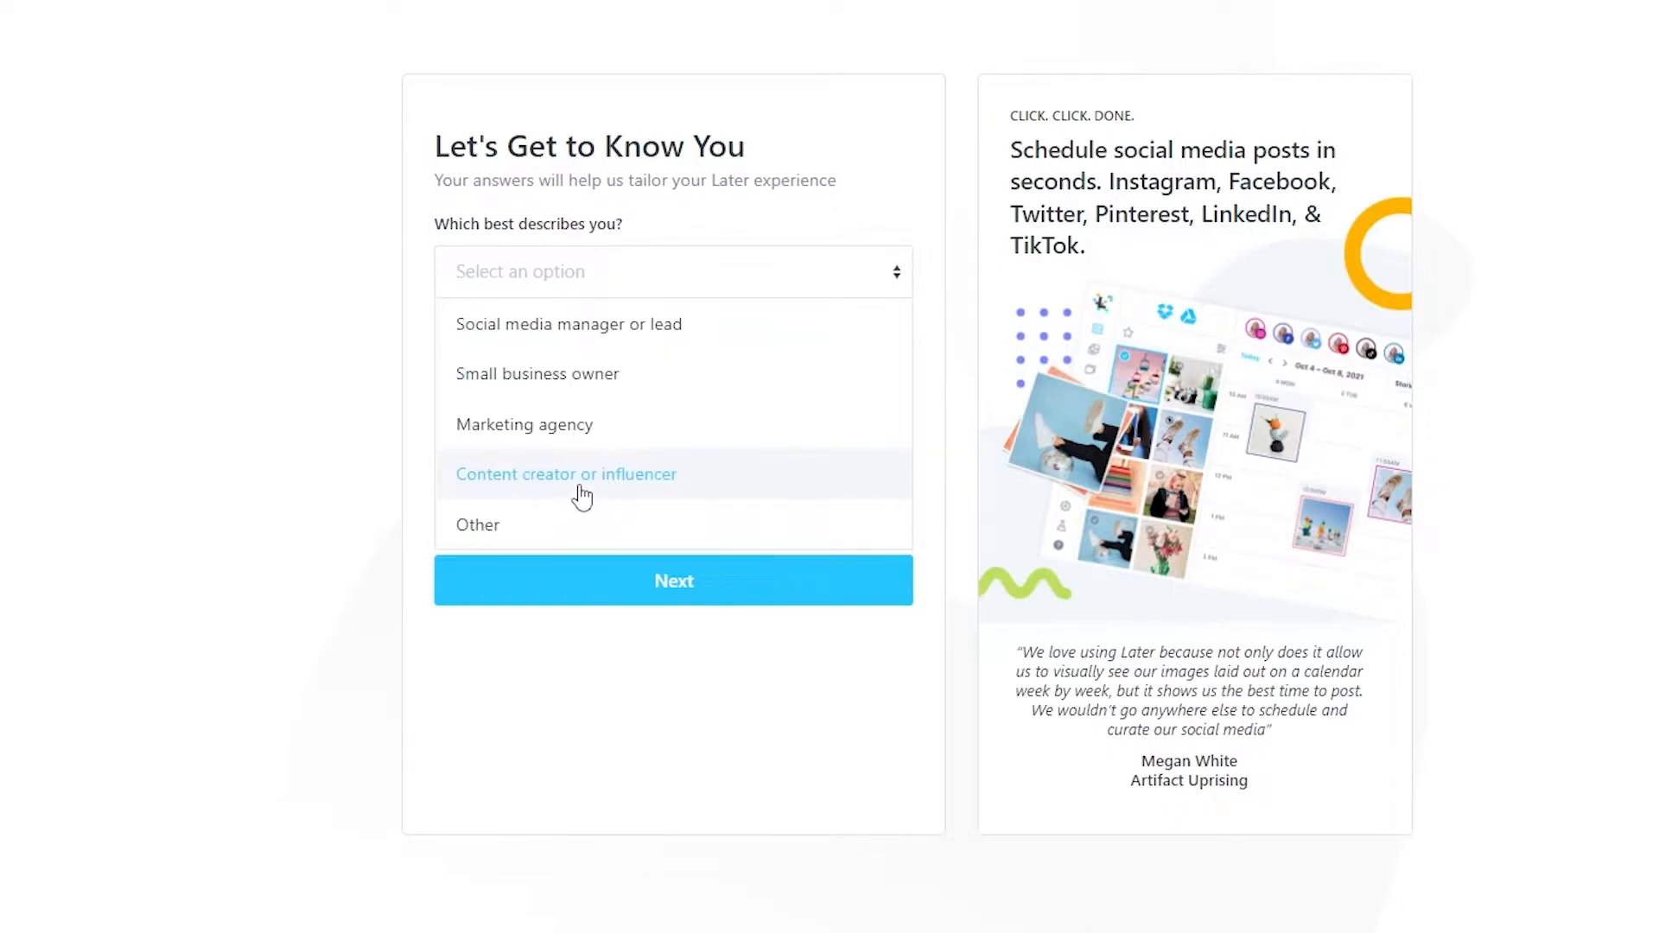
left_click(530, 522)
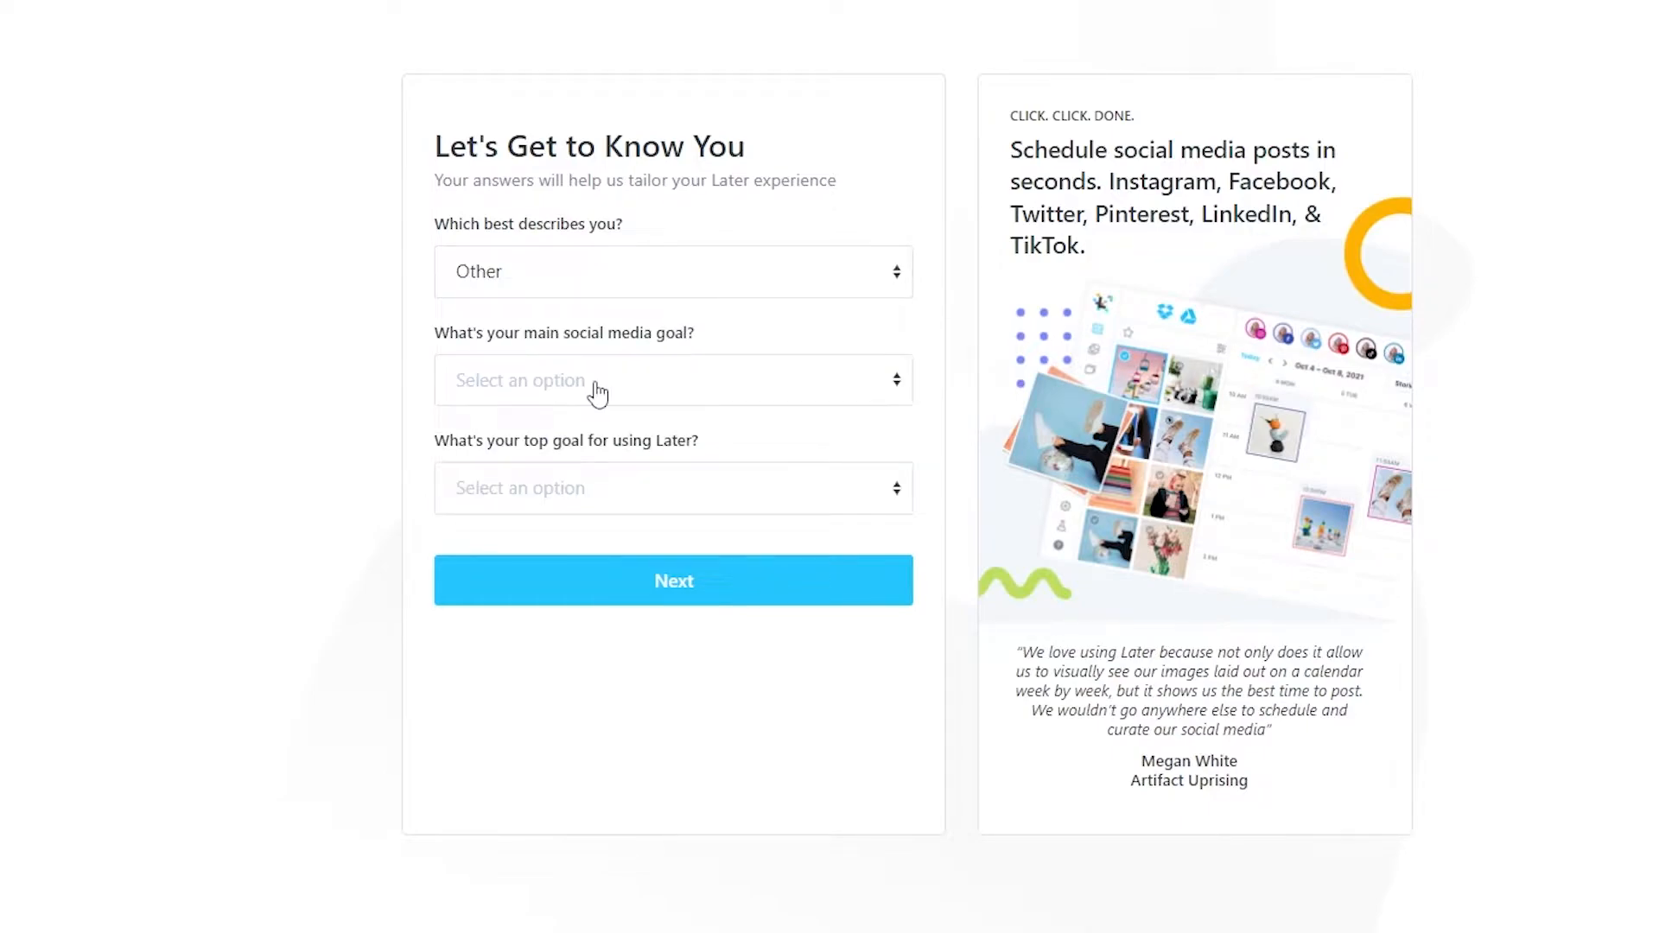
left_click(598, 392)
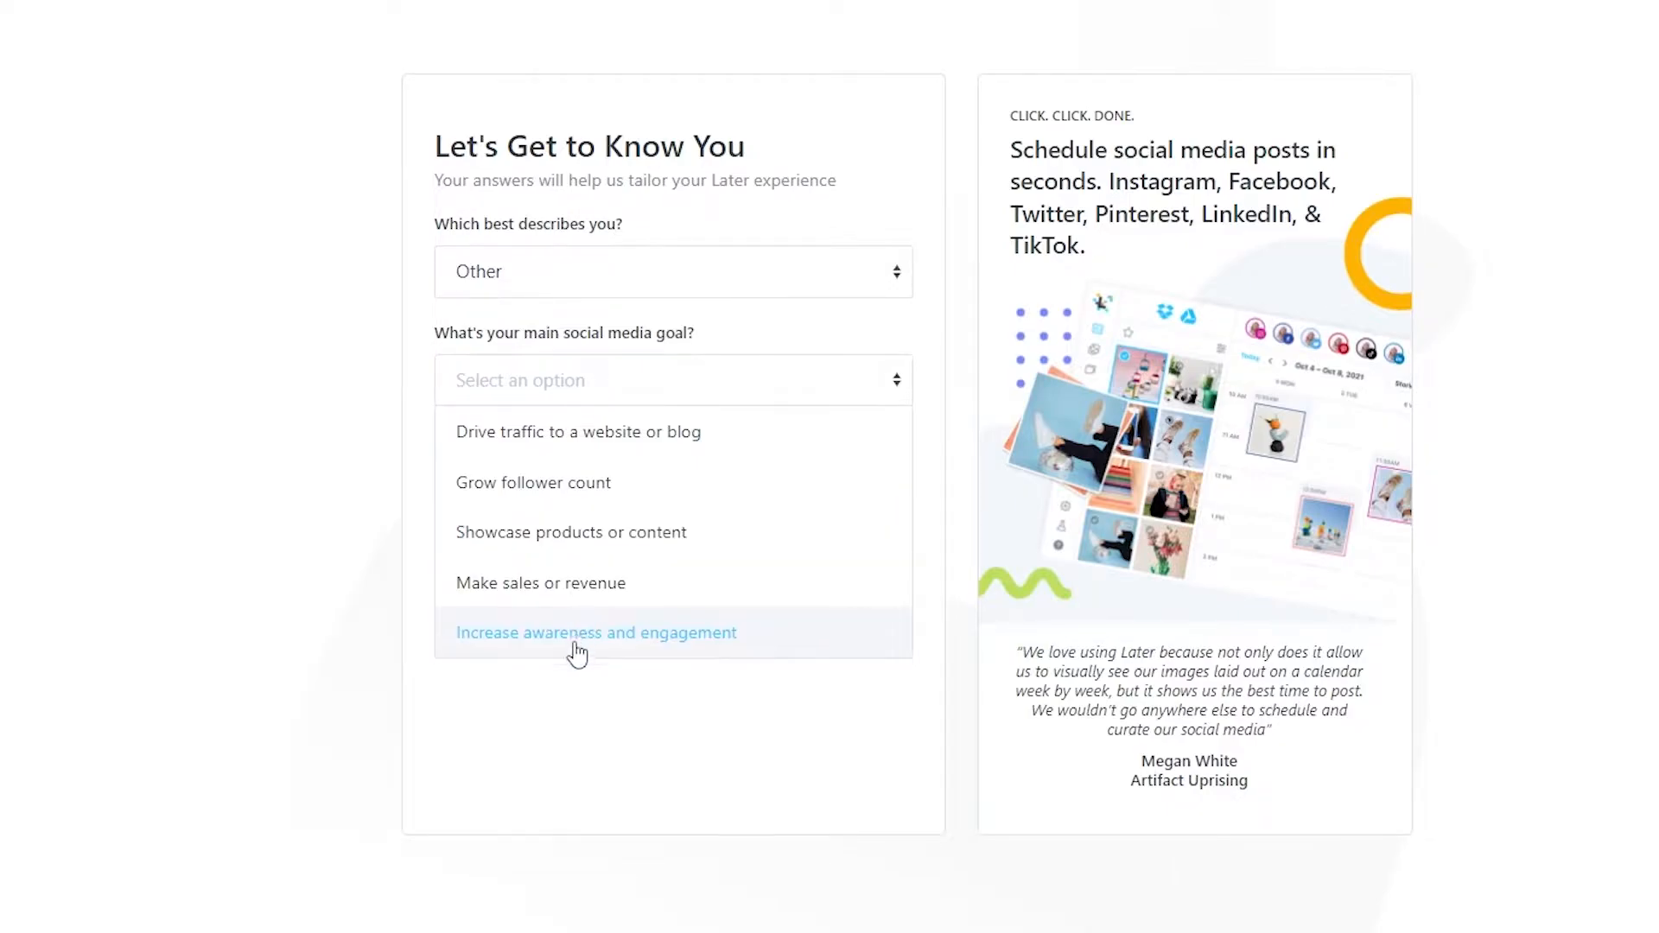
left_click(593, 497)
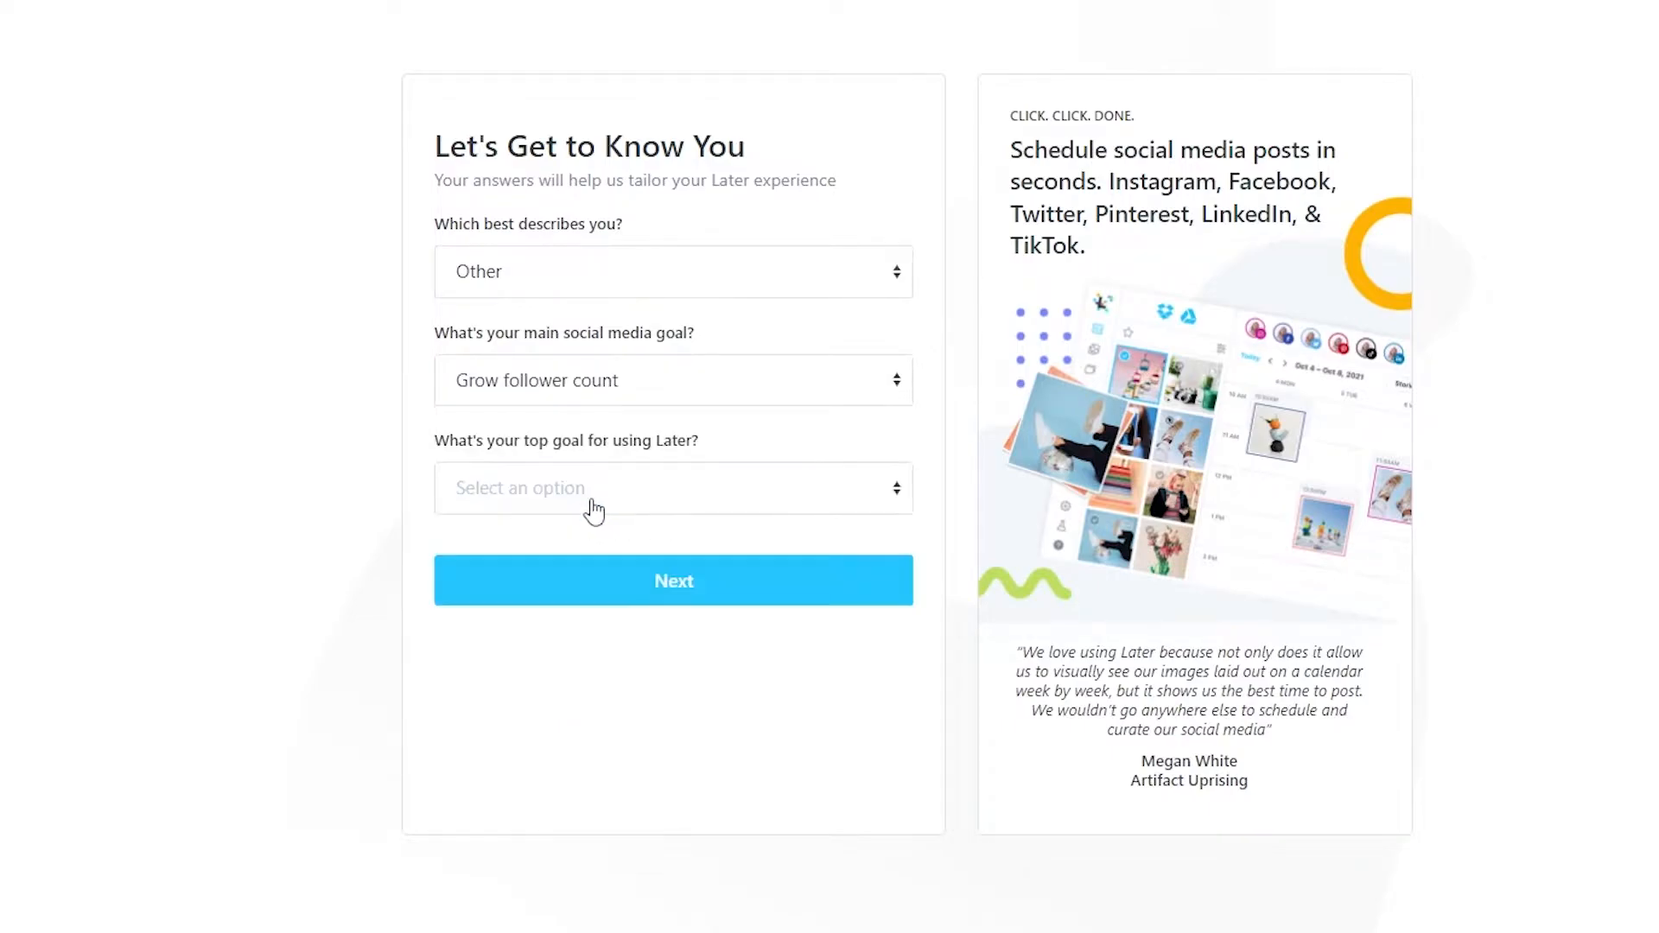
left_click(583, 506)
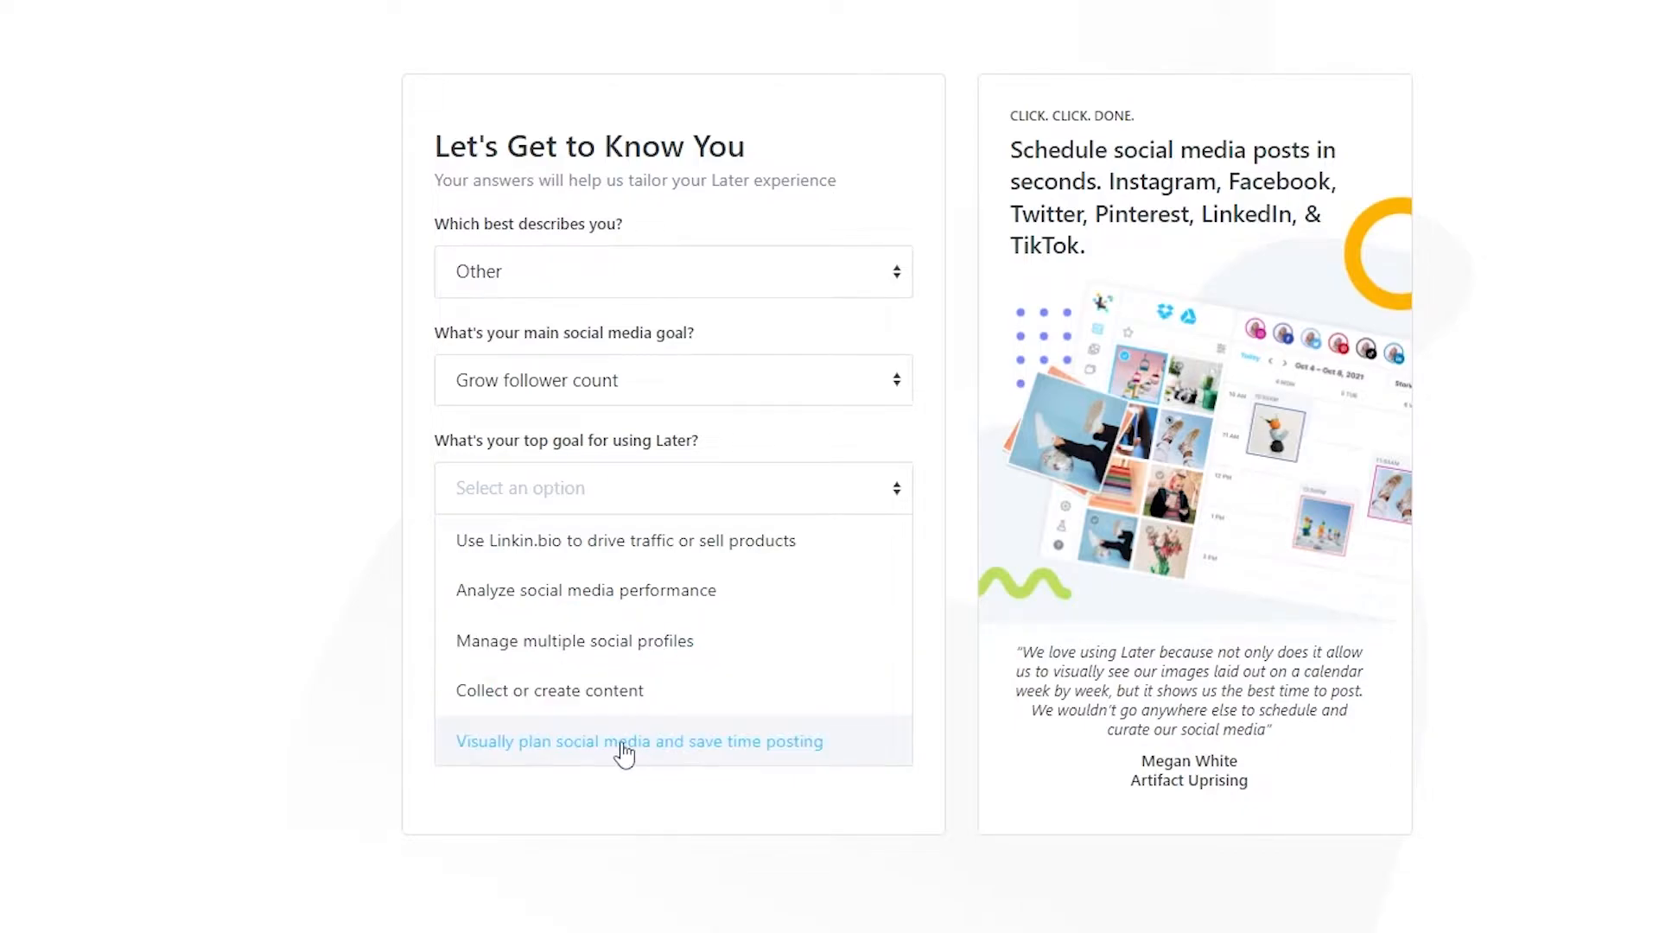
left_click(586, 666)
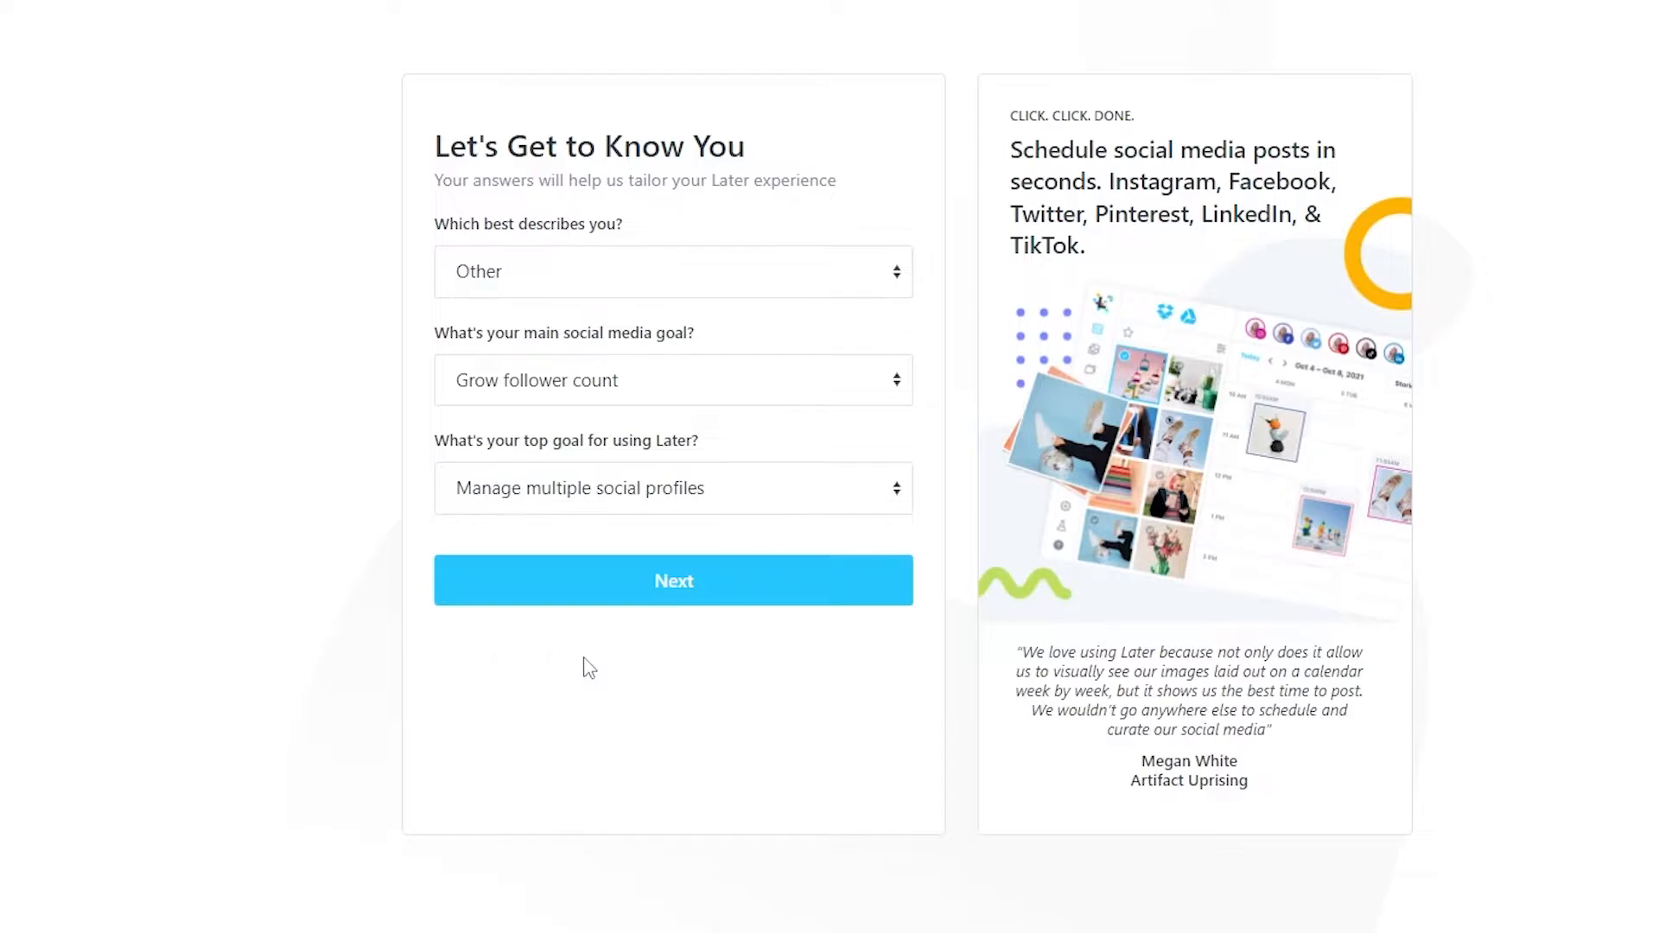
left_click(611, 598)
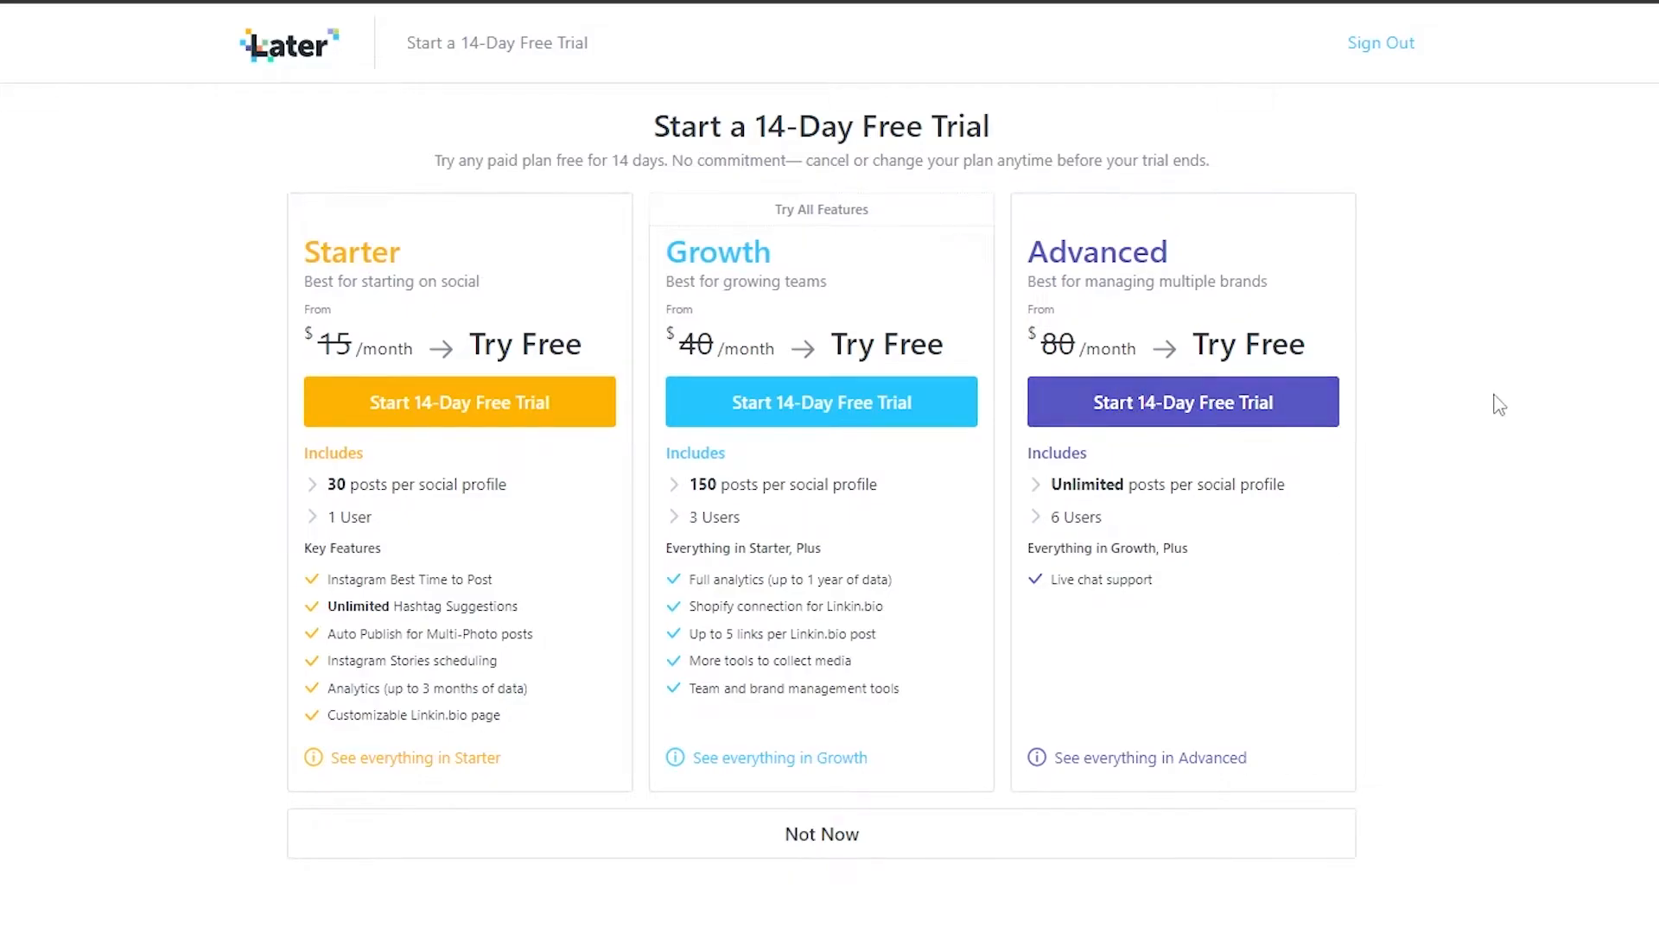
Step: Decline the 14-day free trial and connect the Instagram profile to Later, allowing access to profile information and media
left_click(818, 835)
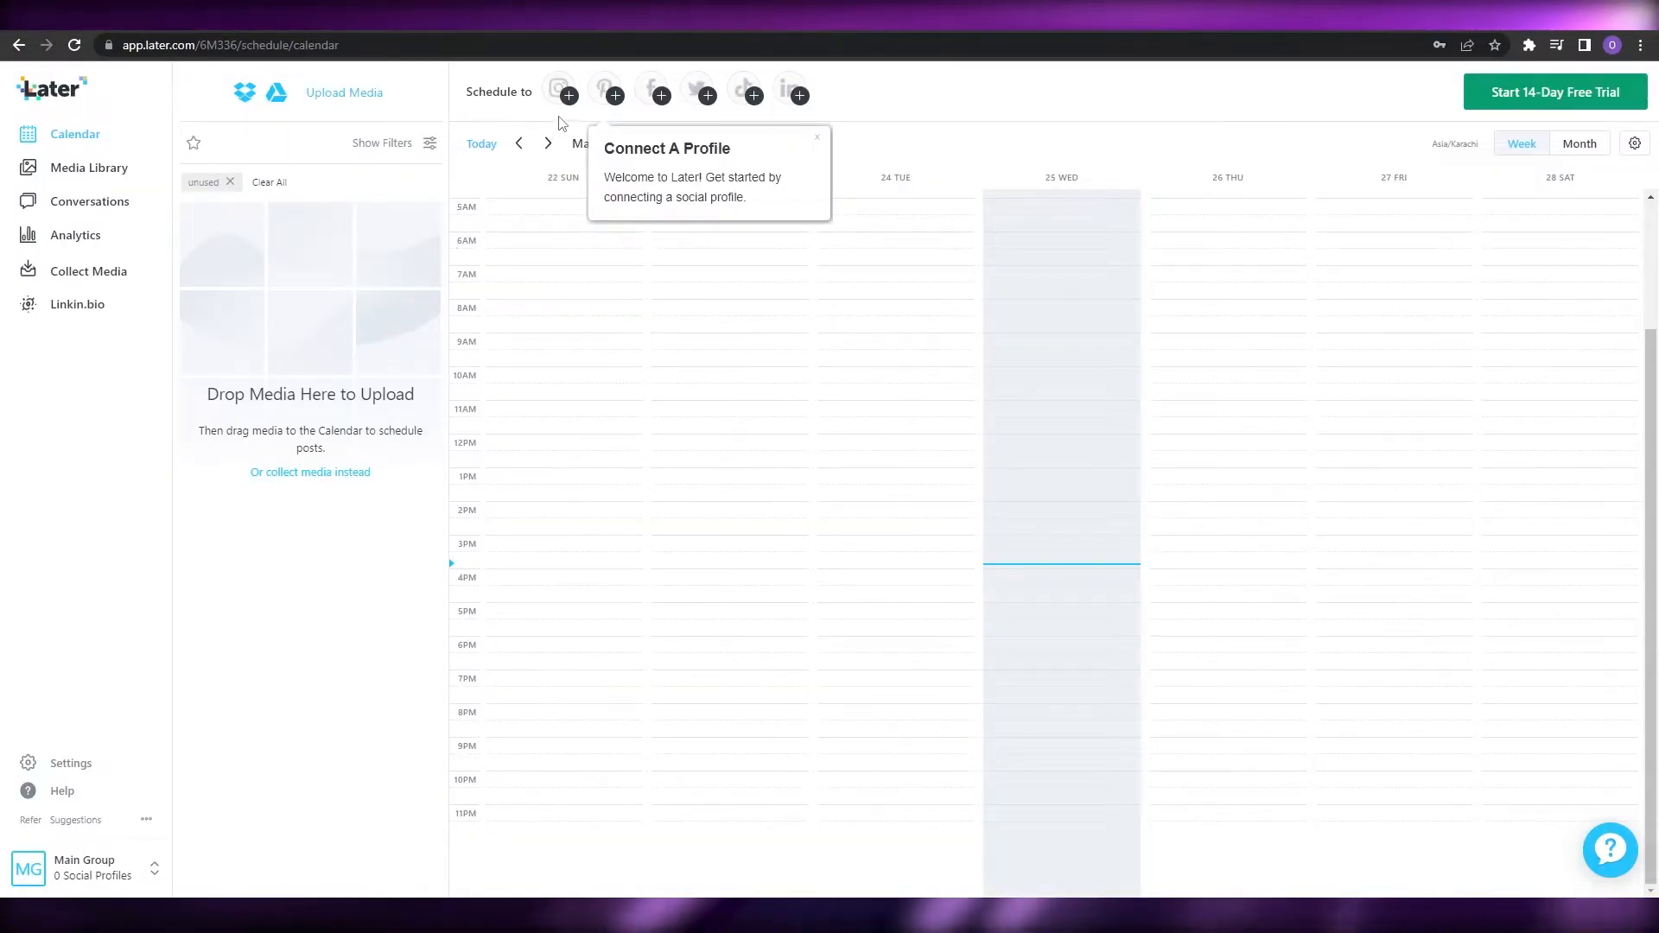
left_click(540, 91)
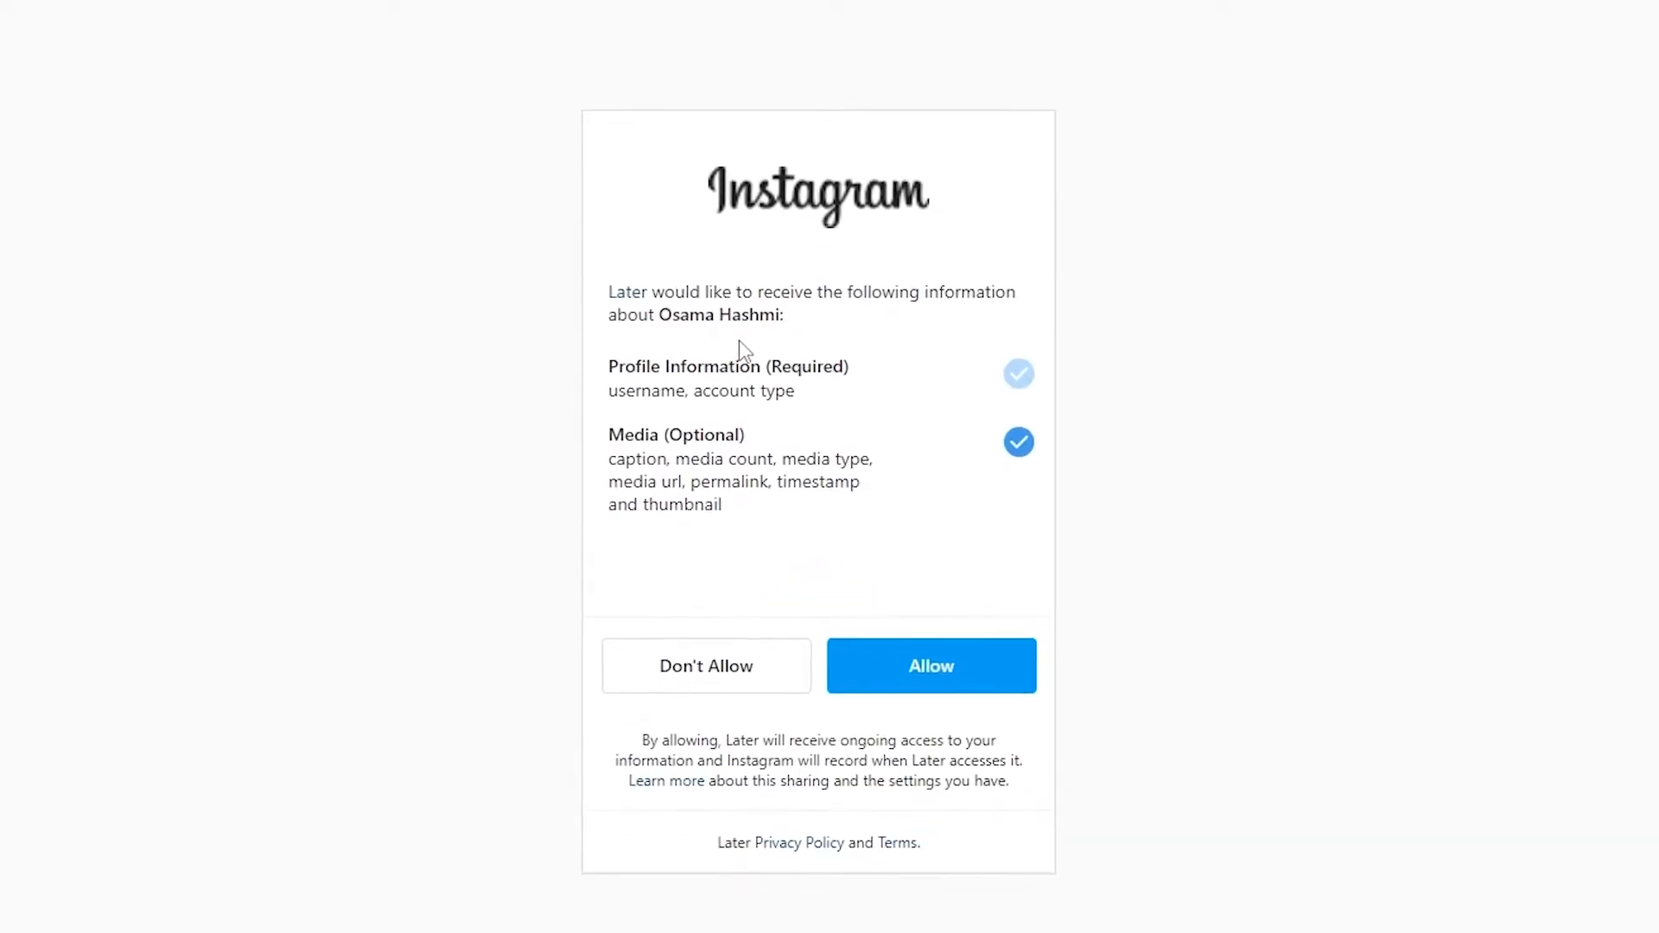
left_click(887, 672)
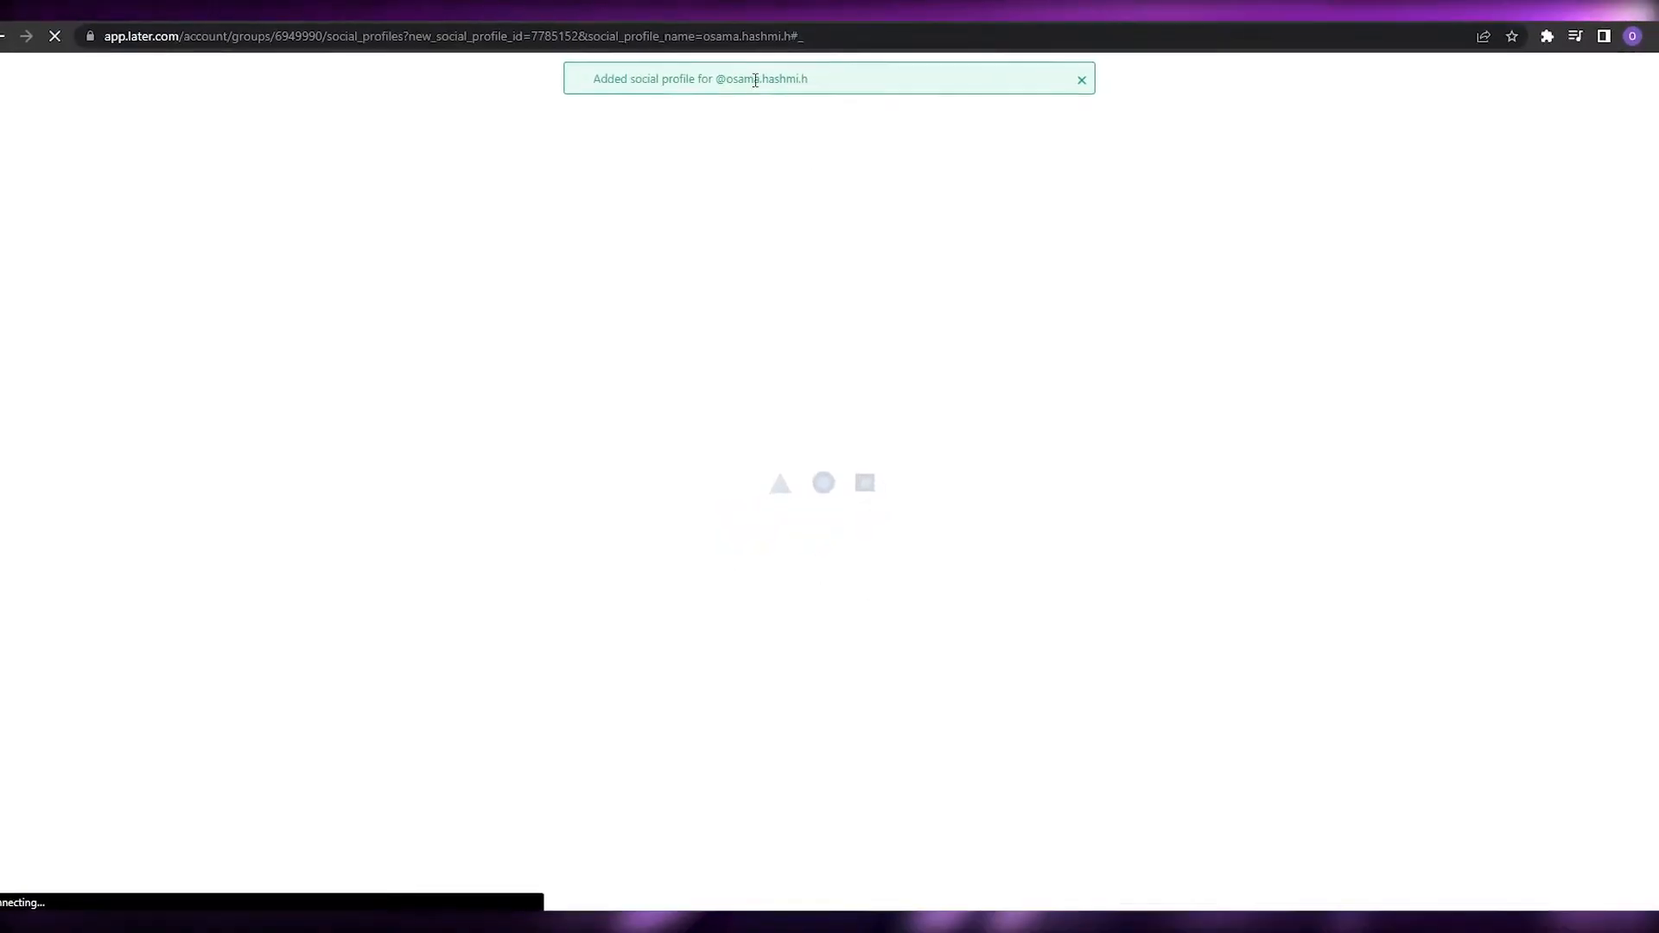
left_click_drag(721, 86, 834, 103)
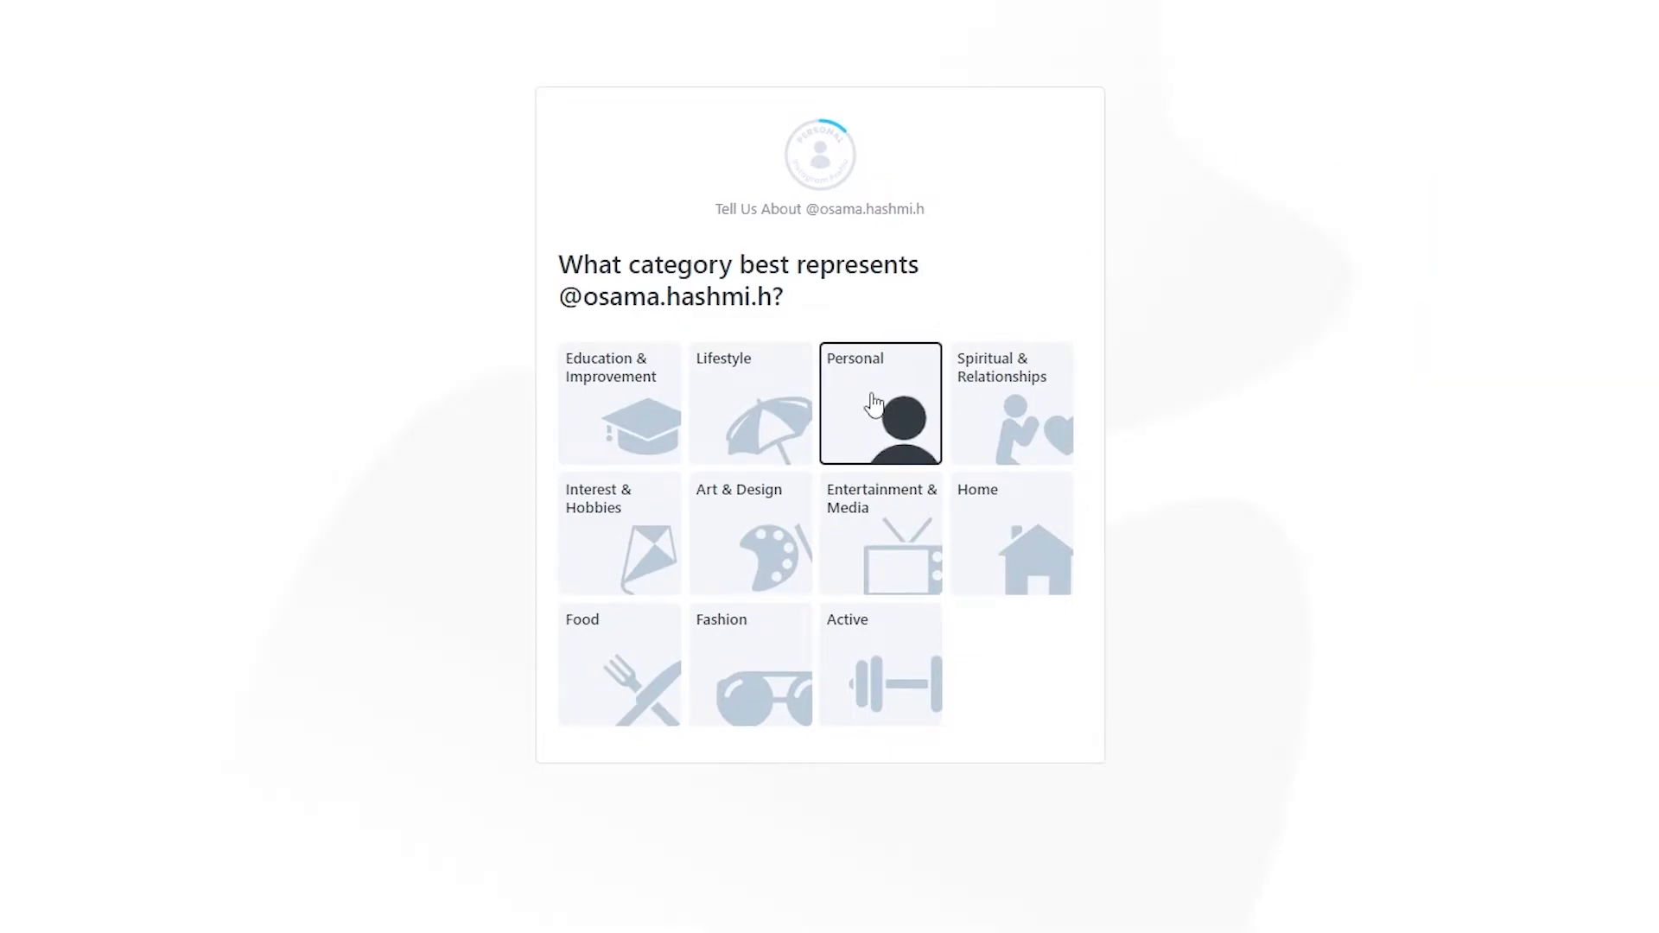
Step: Set the profile's category and industry to Personal, its activity to Sell or create products, and its target audience to My family or friends
left_click(899, 406)
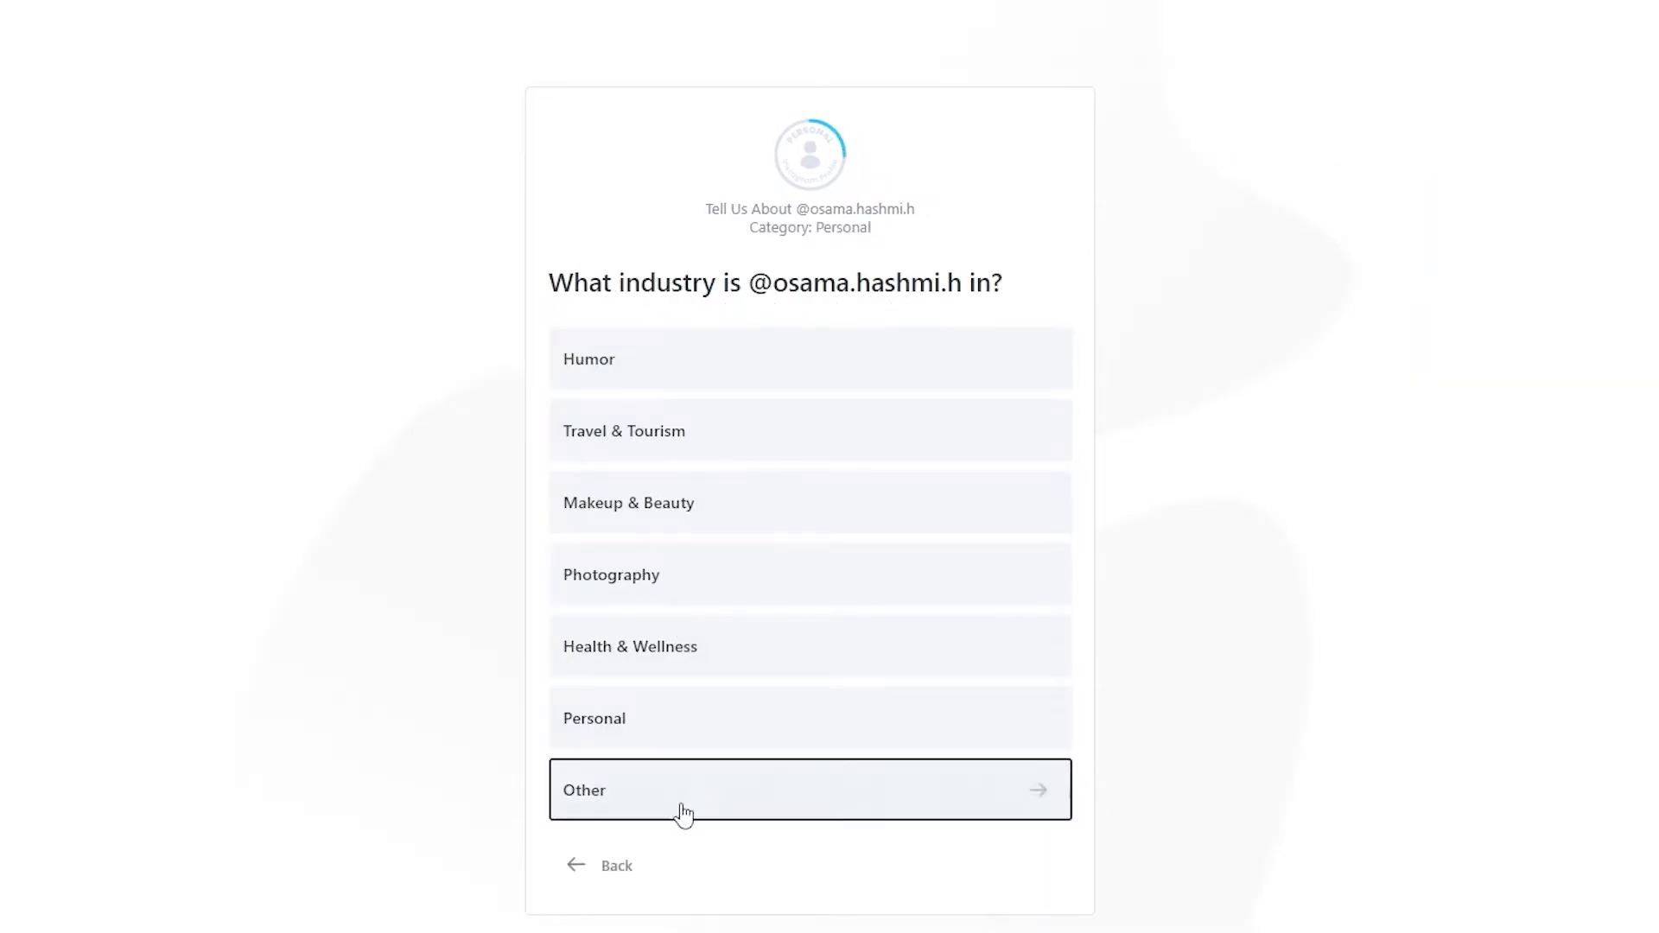
left_click(692, 732)
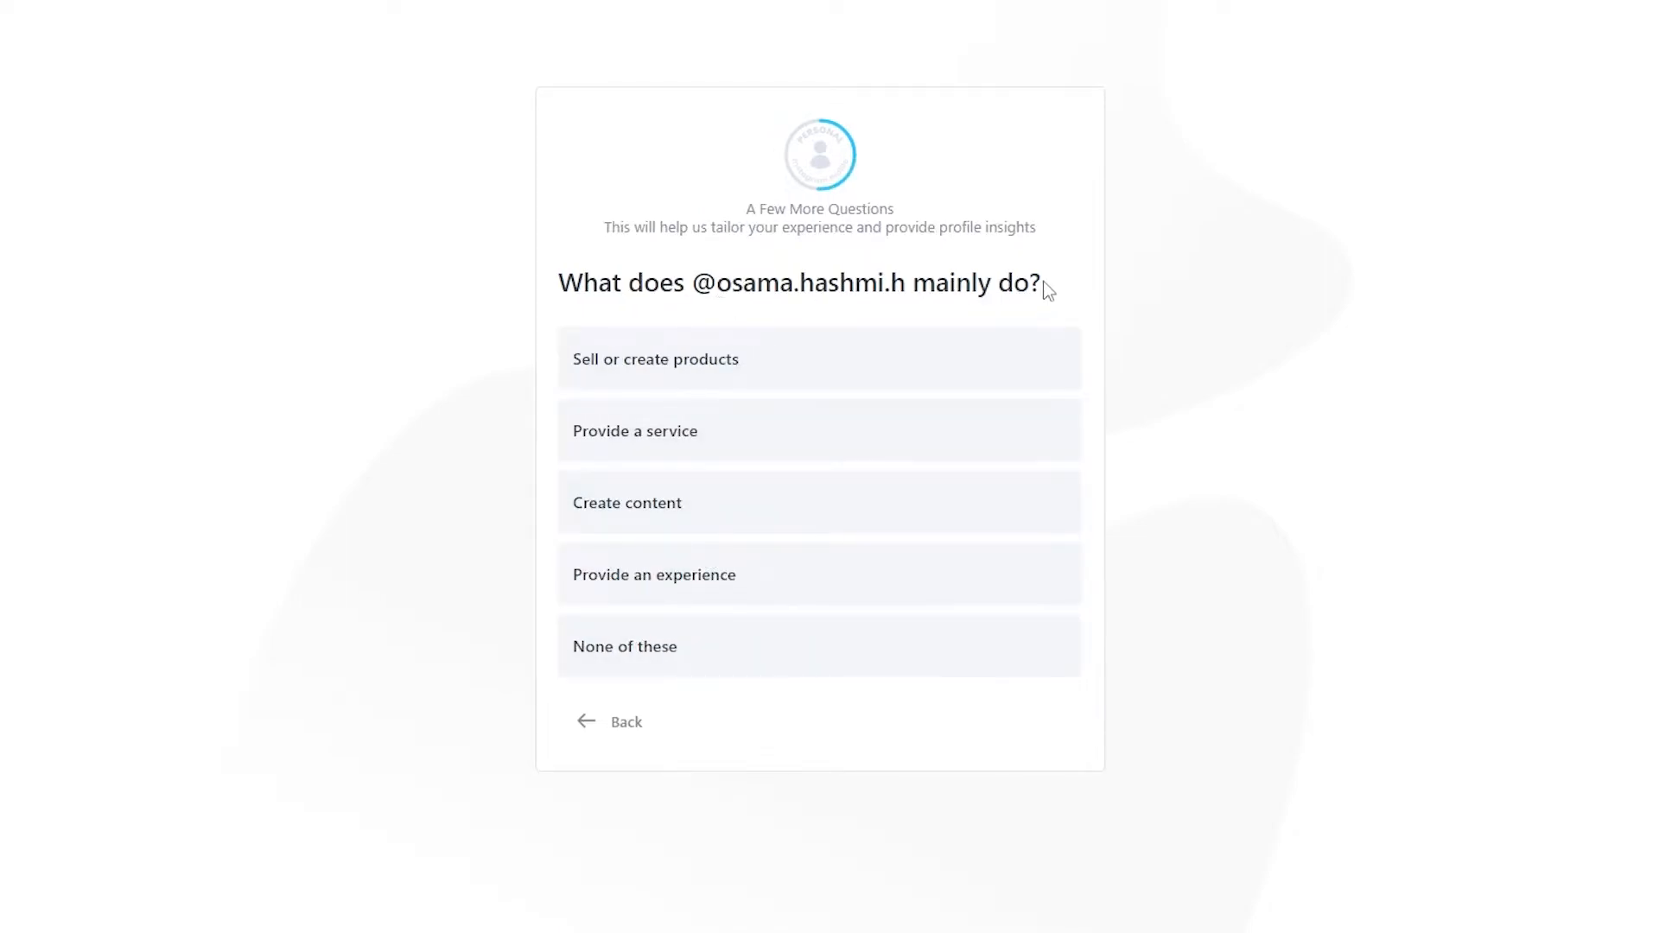
left_click(771, 369)
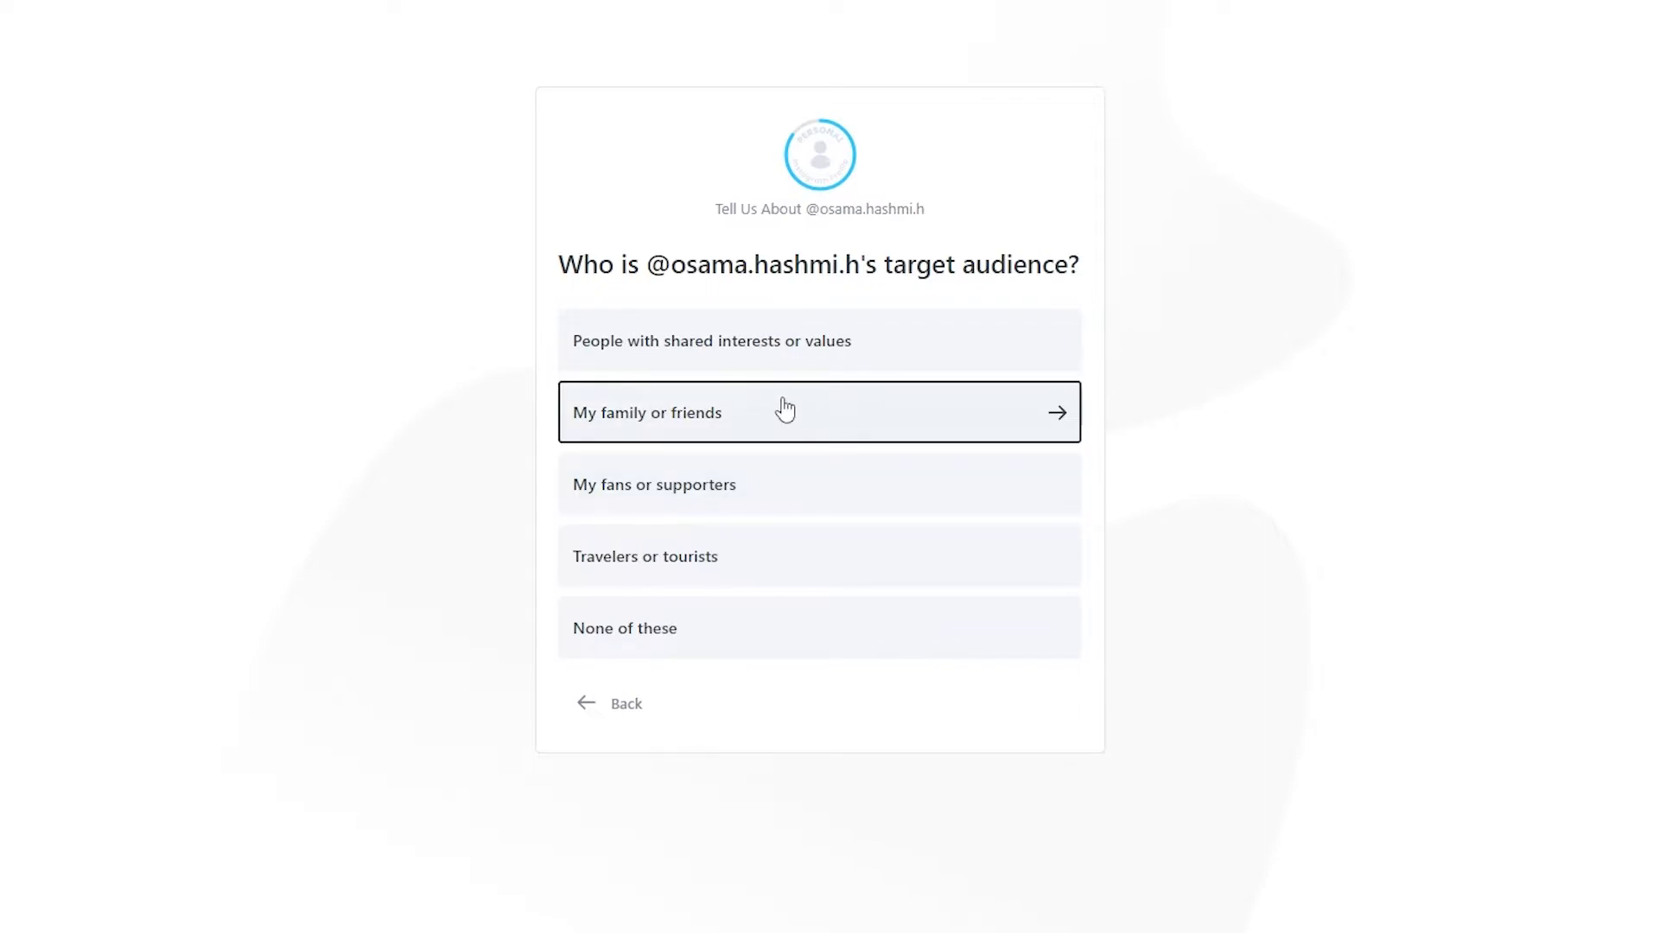
left_click(743, 425)
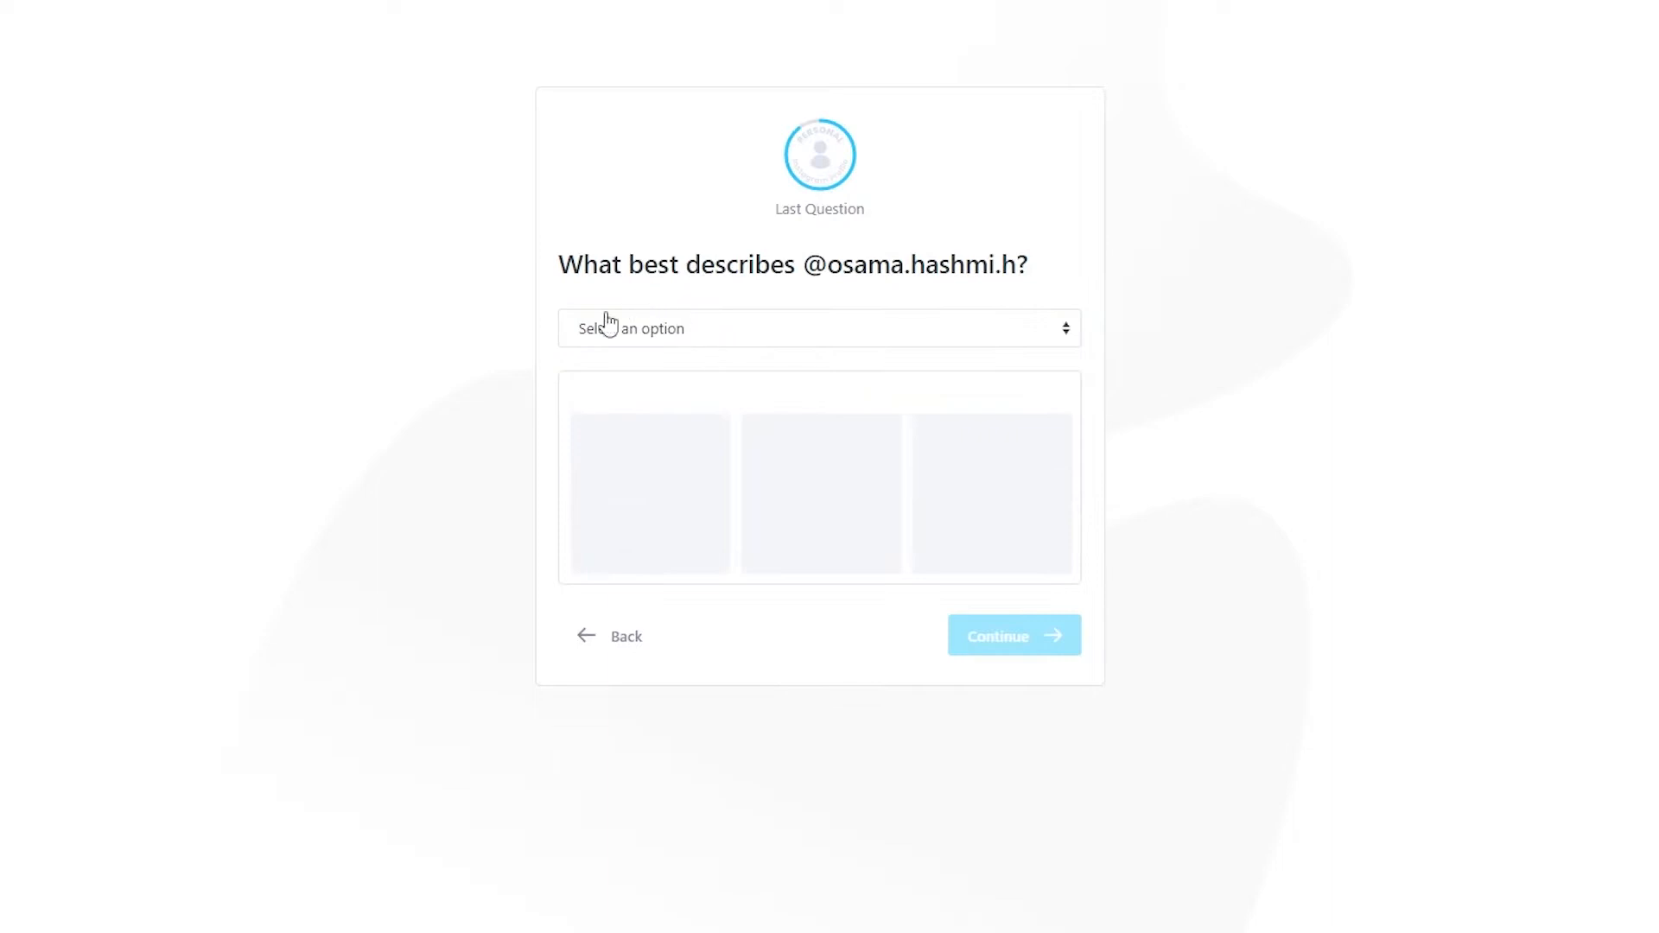
Step: Describe the Instagram profile as Community in the last profile question and continue
left_click(605, 337)
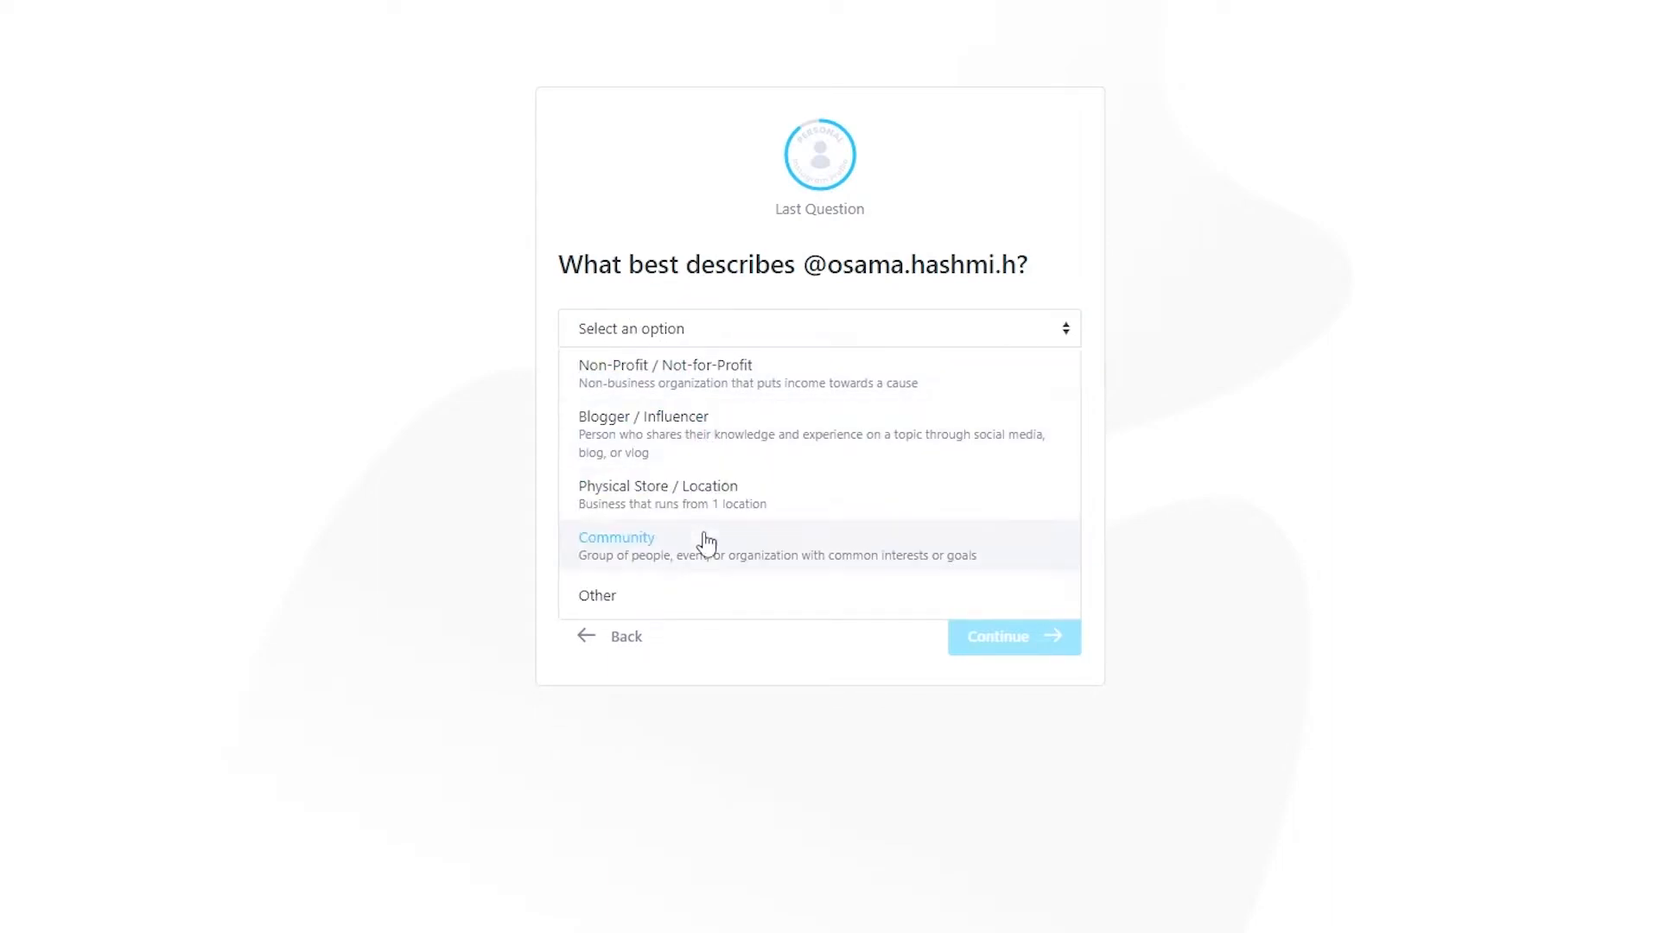
left_click(740, 394)
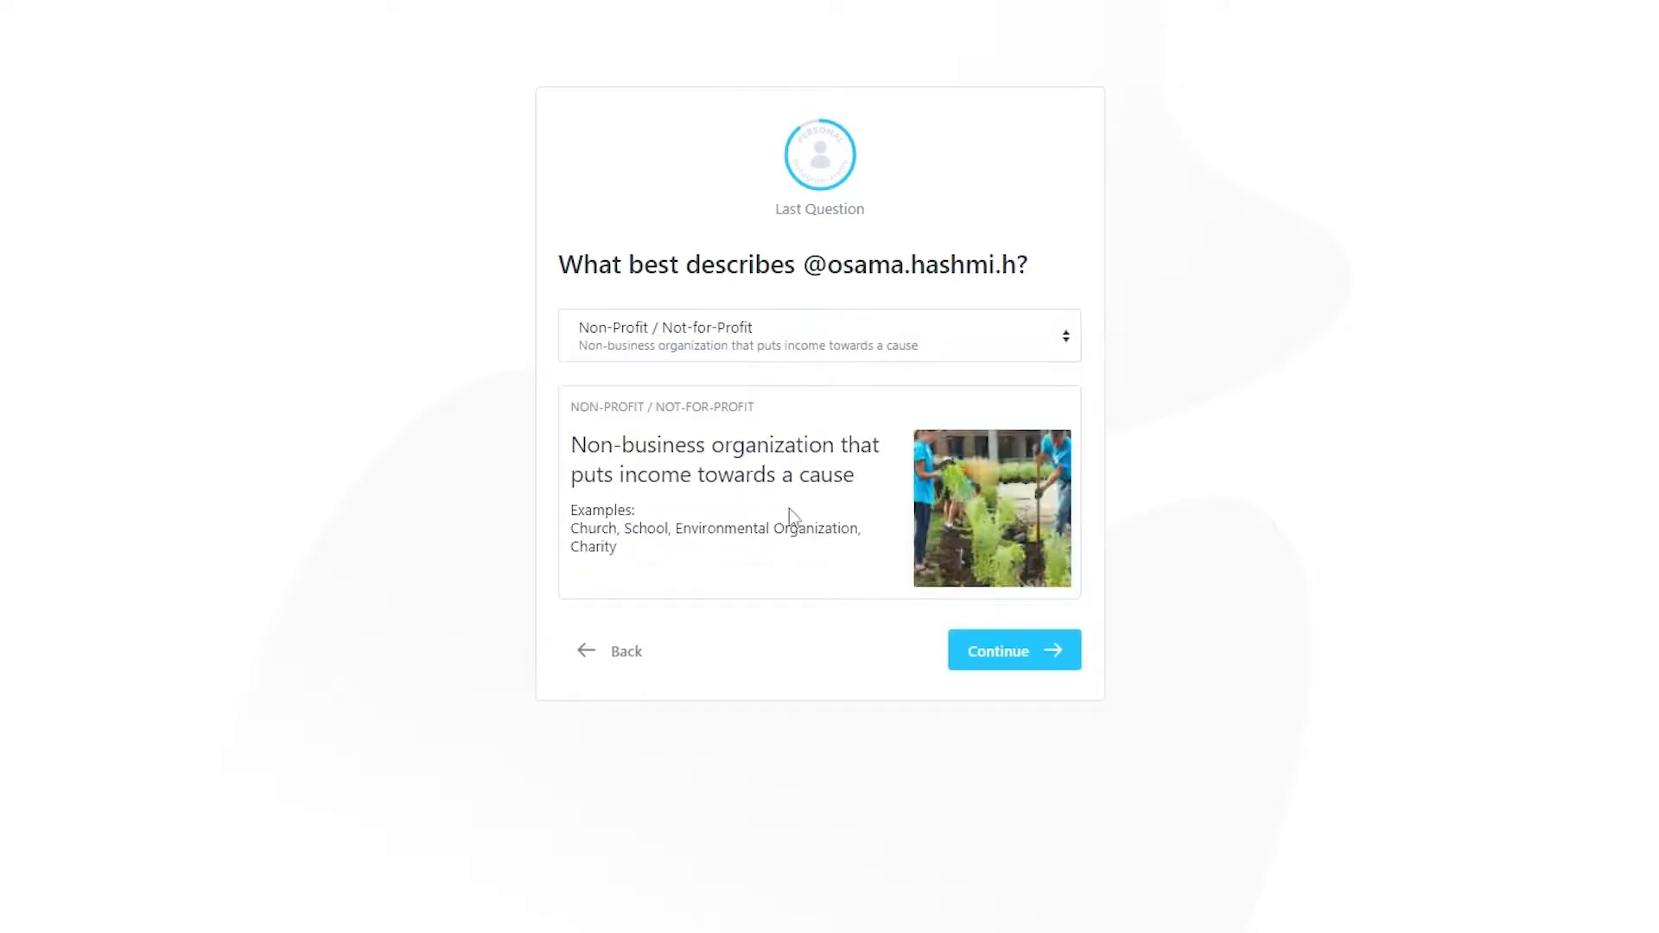
left_click(749, 357)
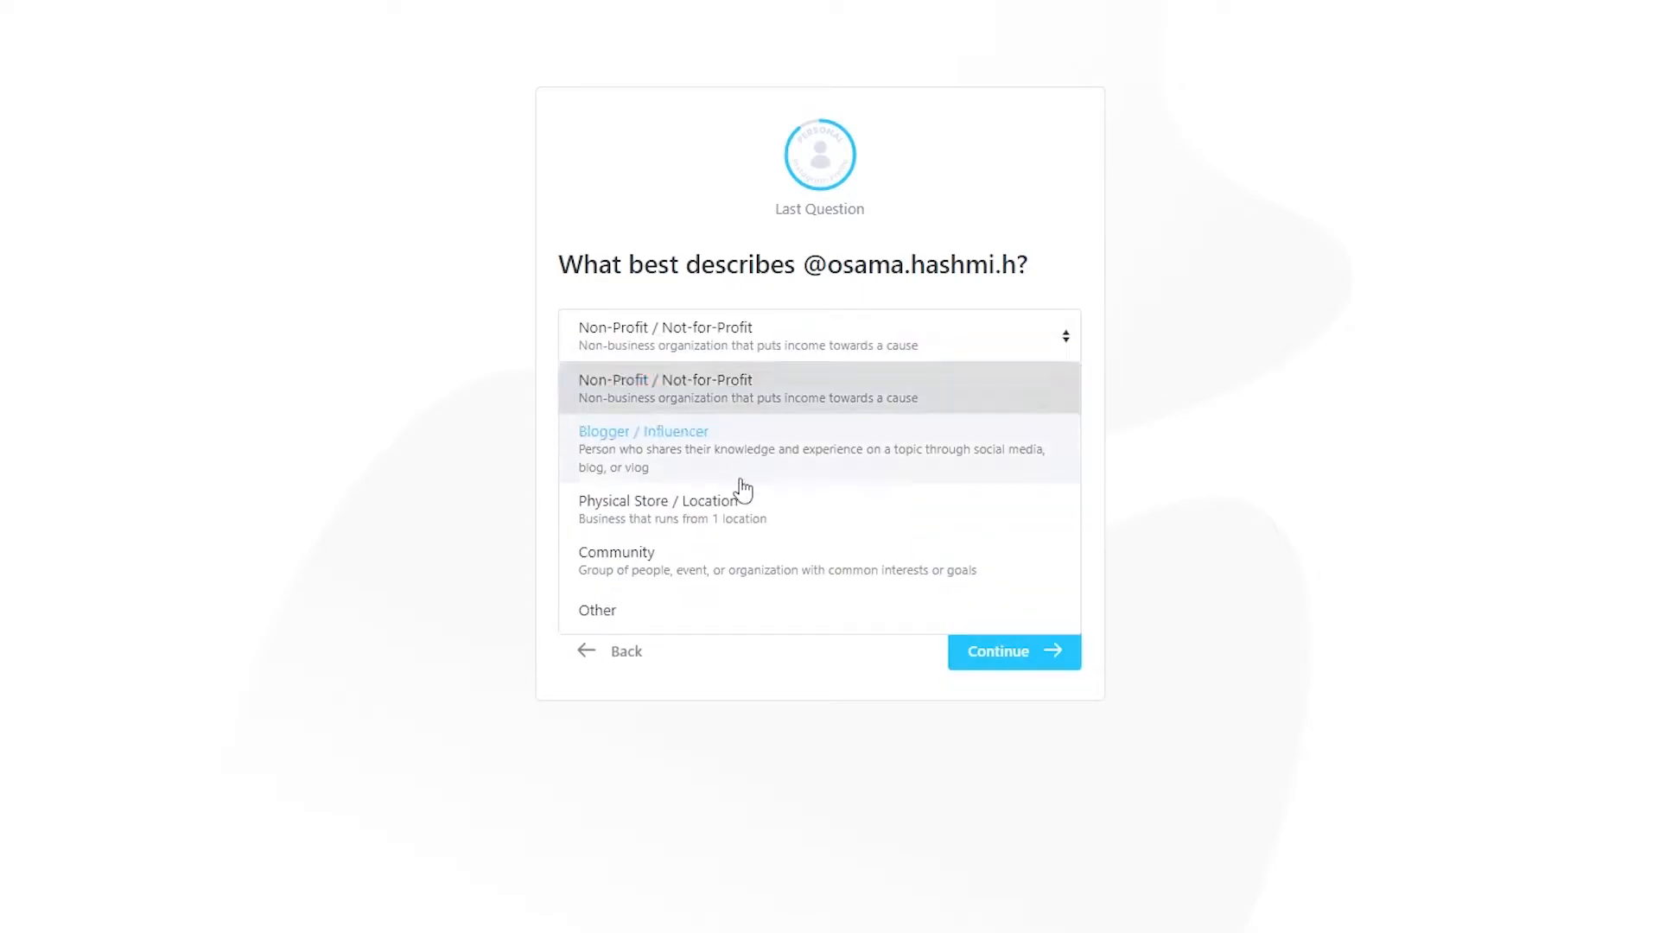
left_click(784, 572)
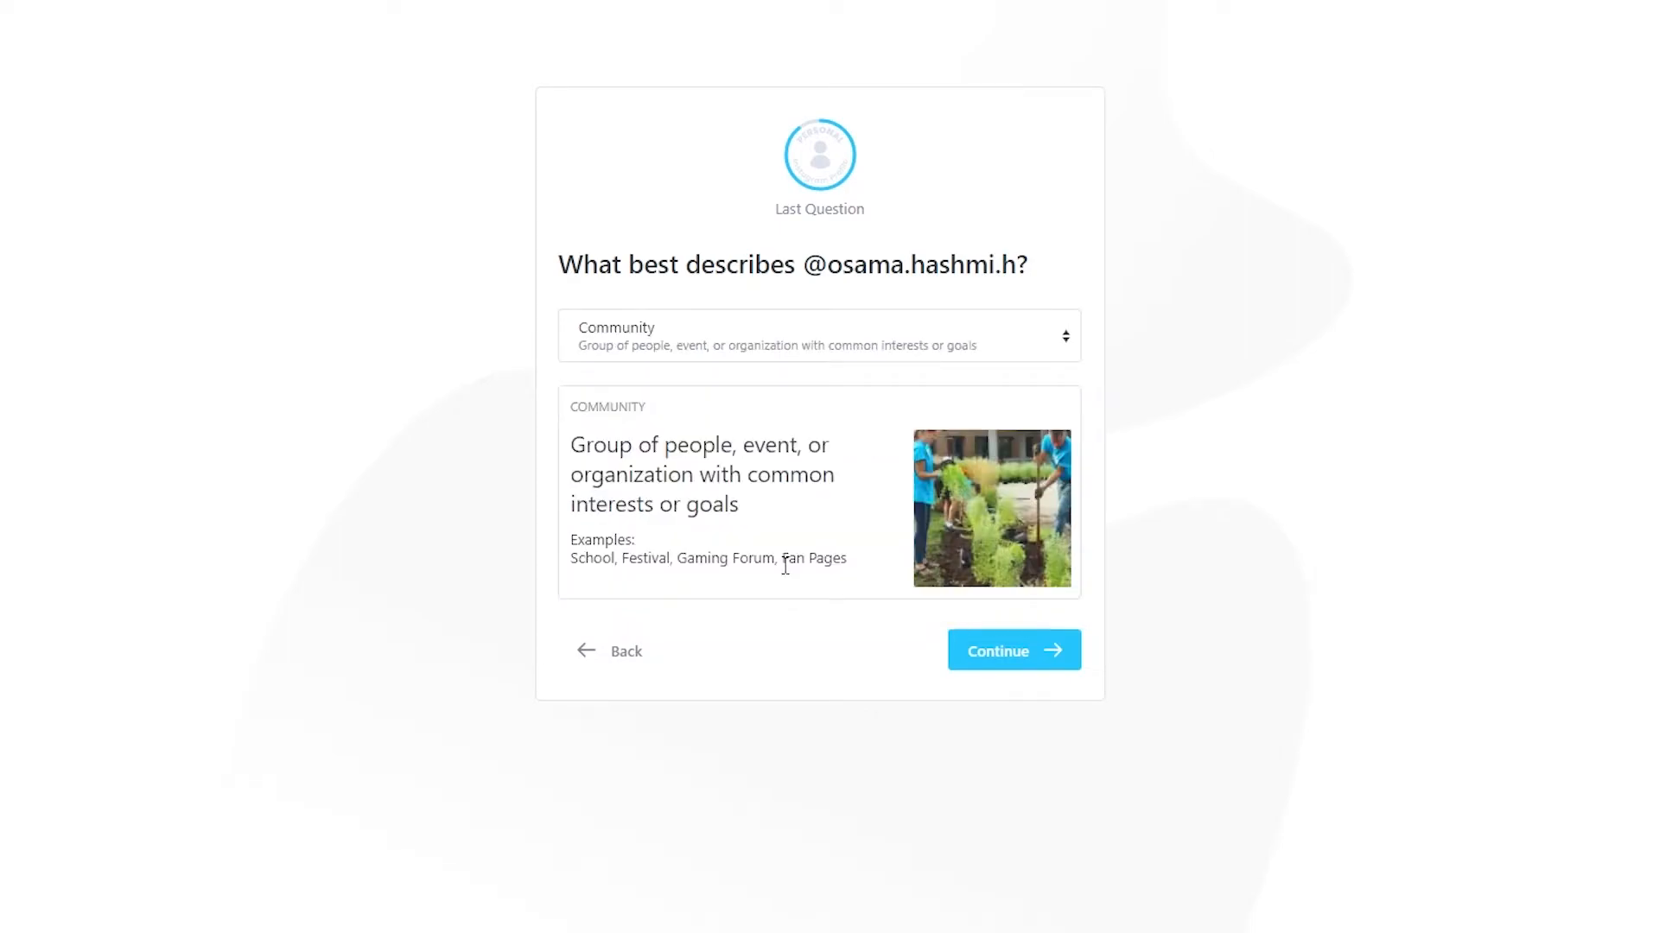
left_click(993, 649)
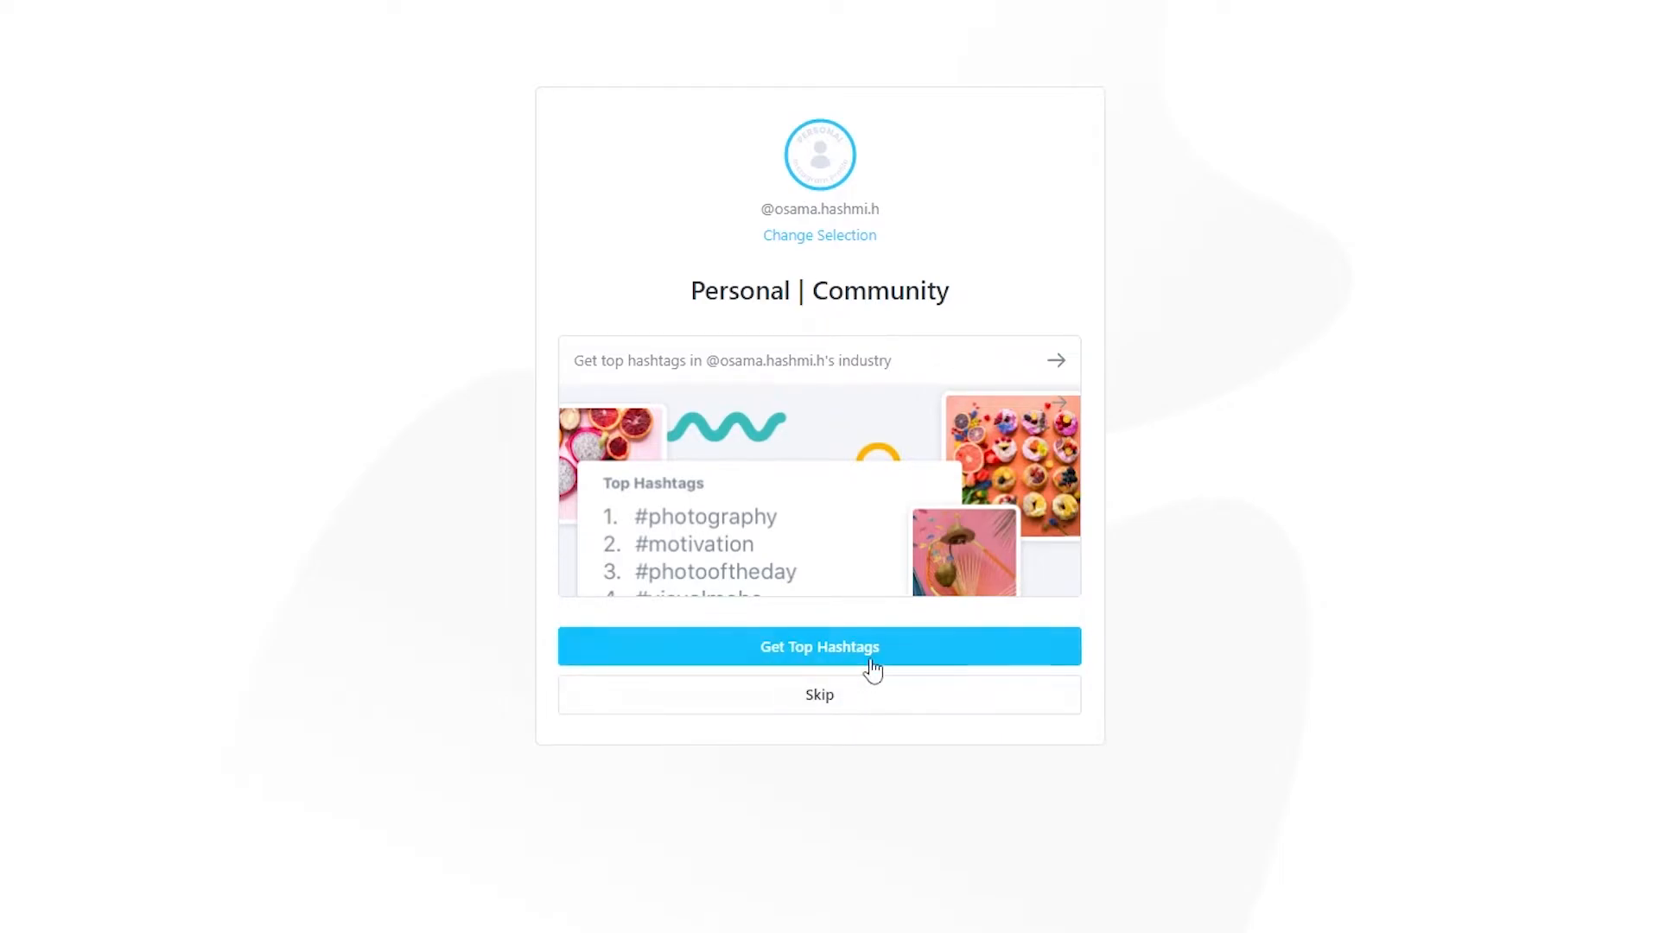
Step: Skip the top hashtags offer and the media library prompt, and dismiss the Upload Media tip on the calendar
left_click(843, 710)
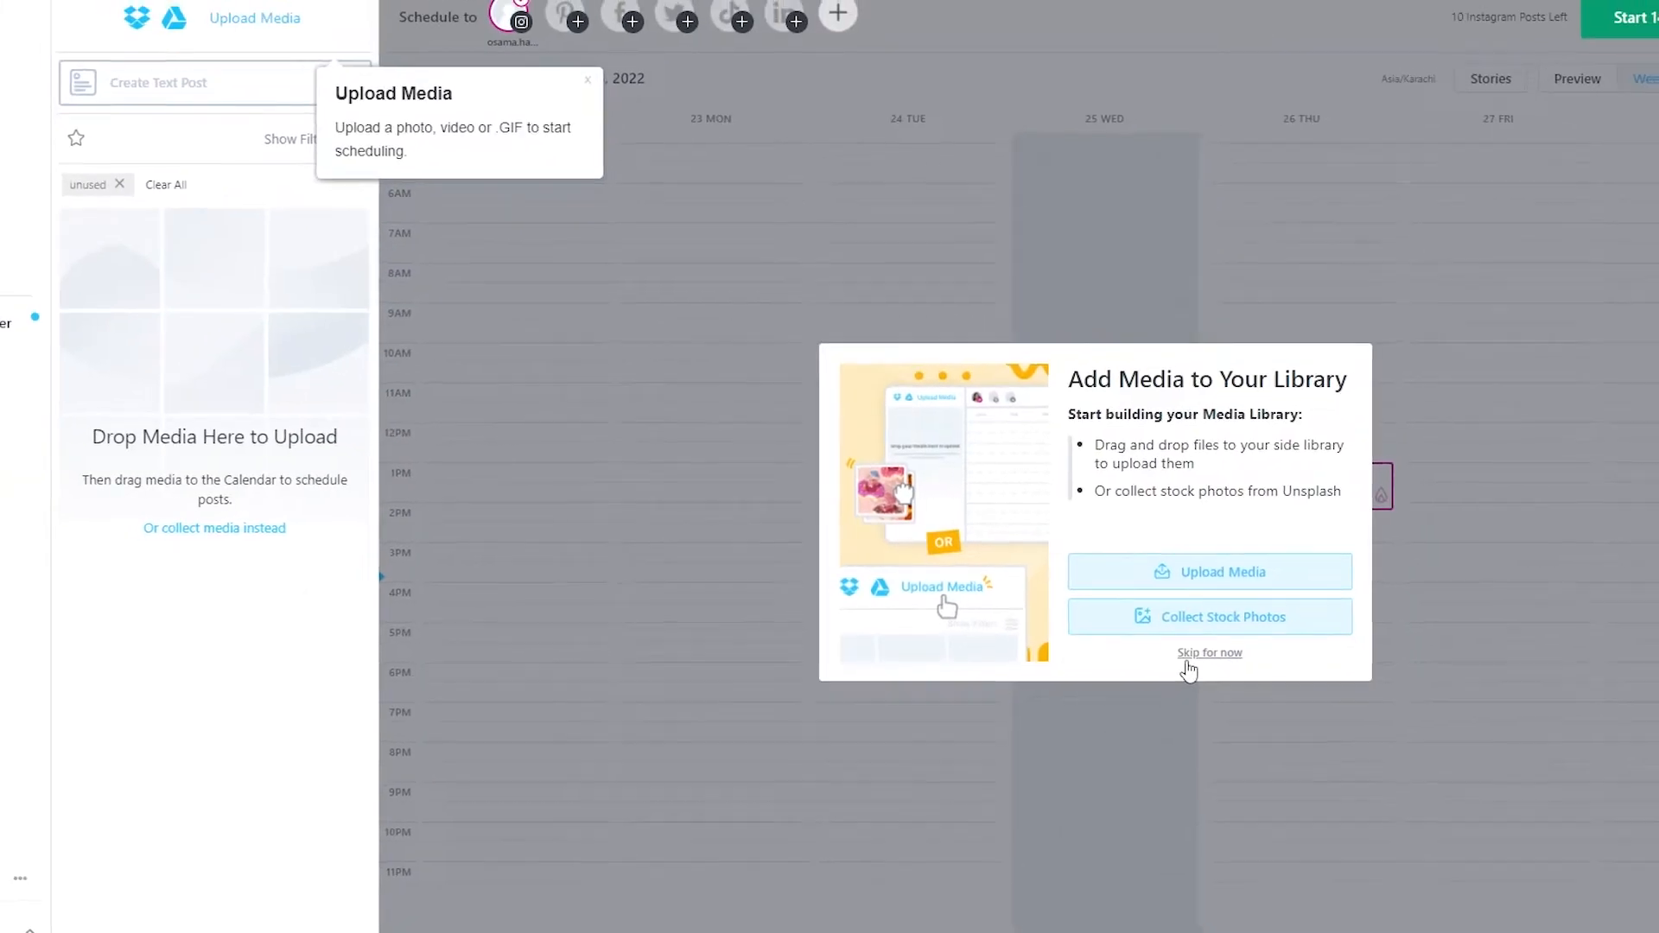
left_click(1208, 654)
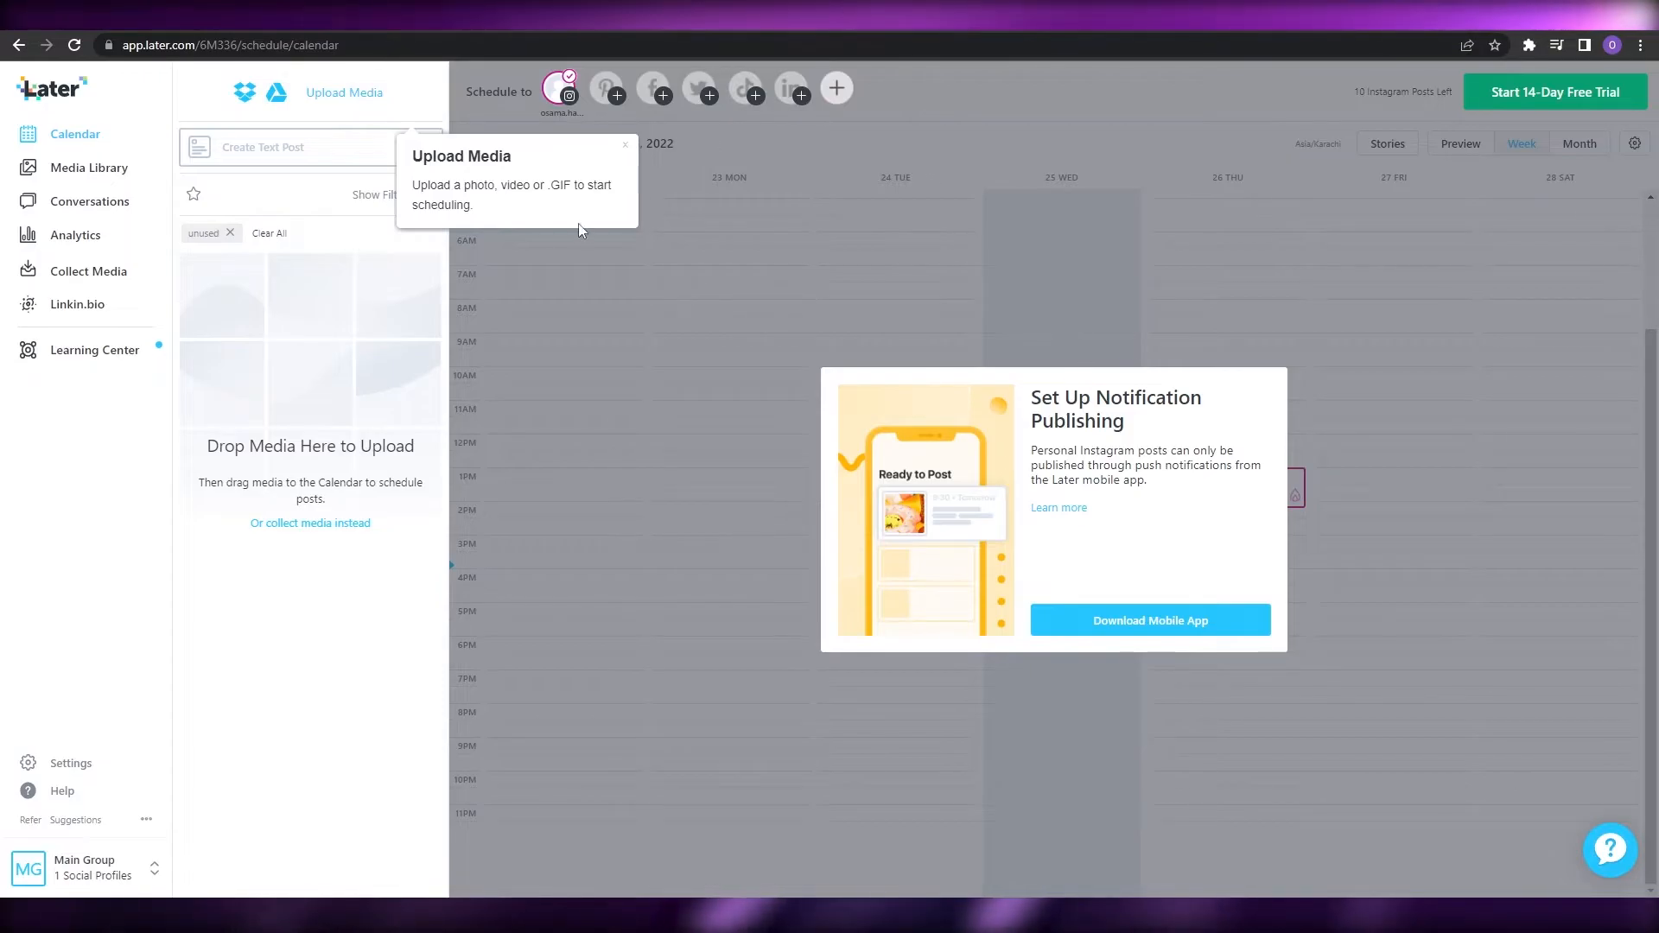
left_click(625, 145)
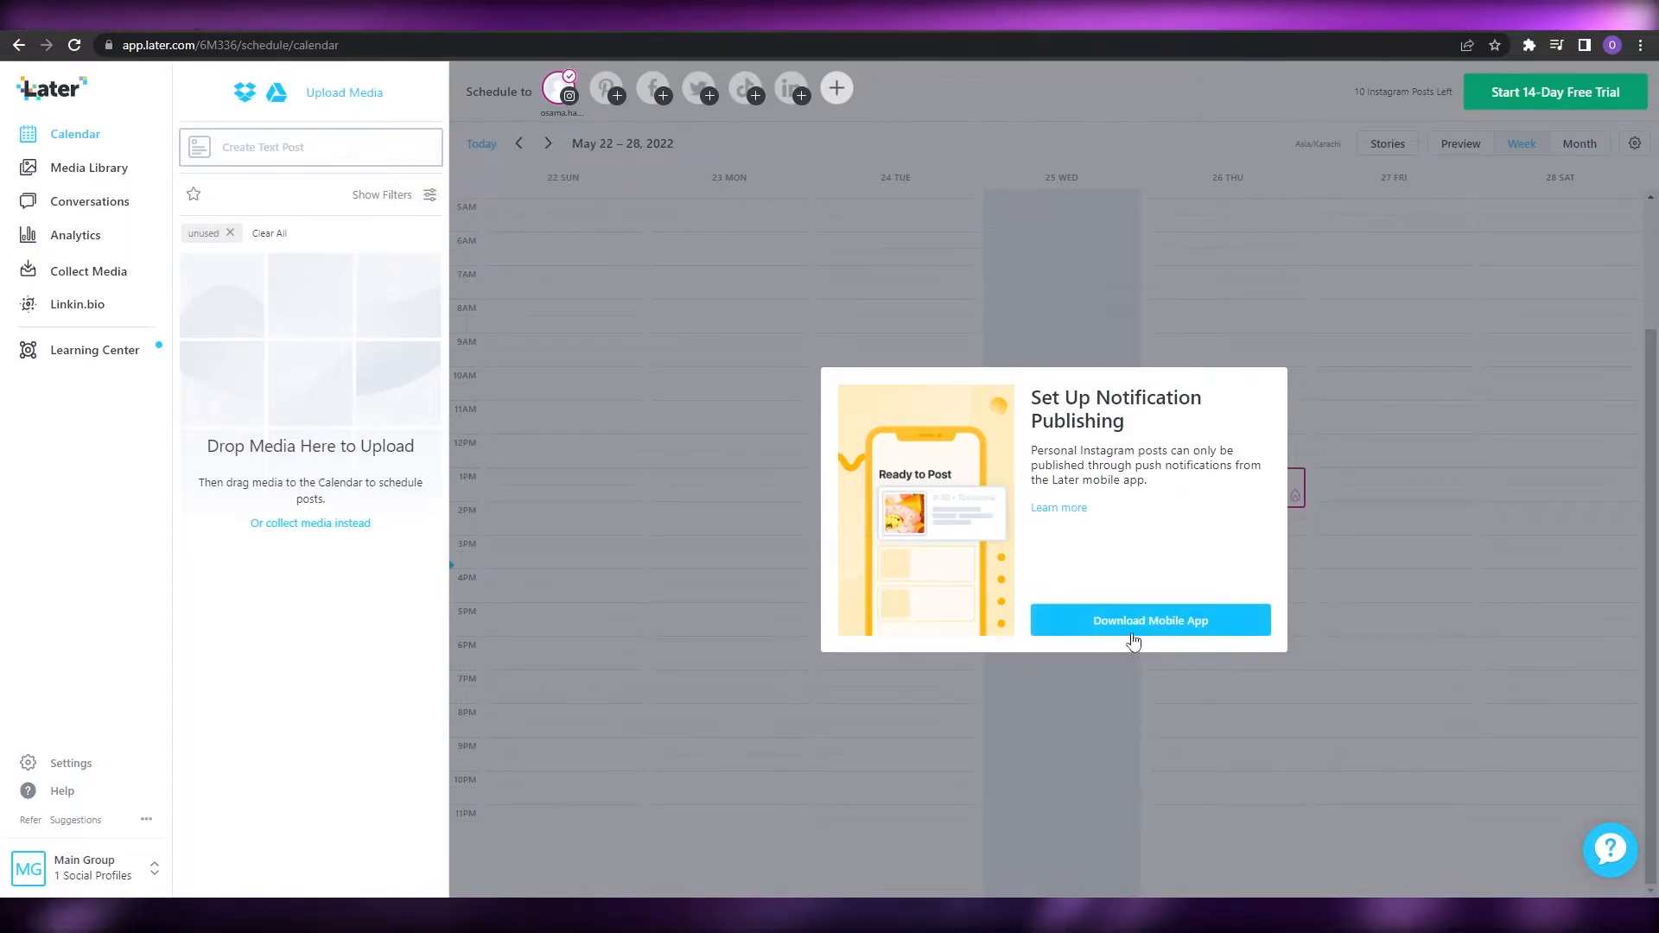
Step: Go through the notification publishing prompts and cancel the mobile app download to return to the calendar
left_click(1132, 629)
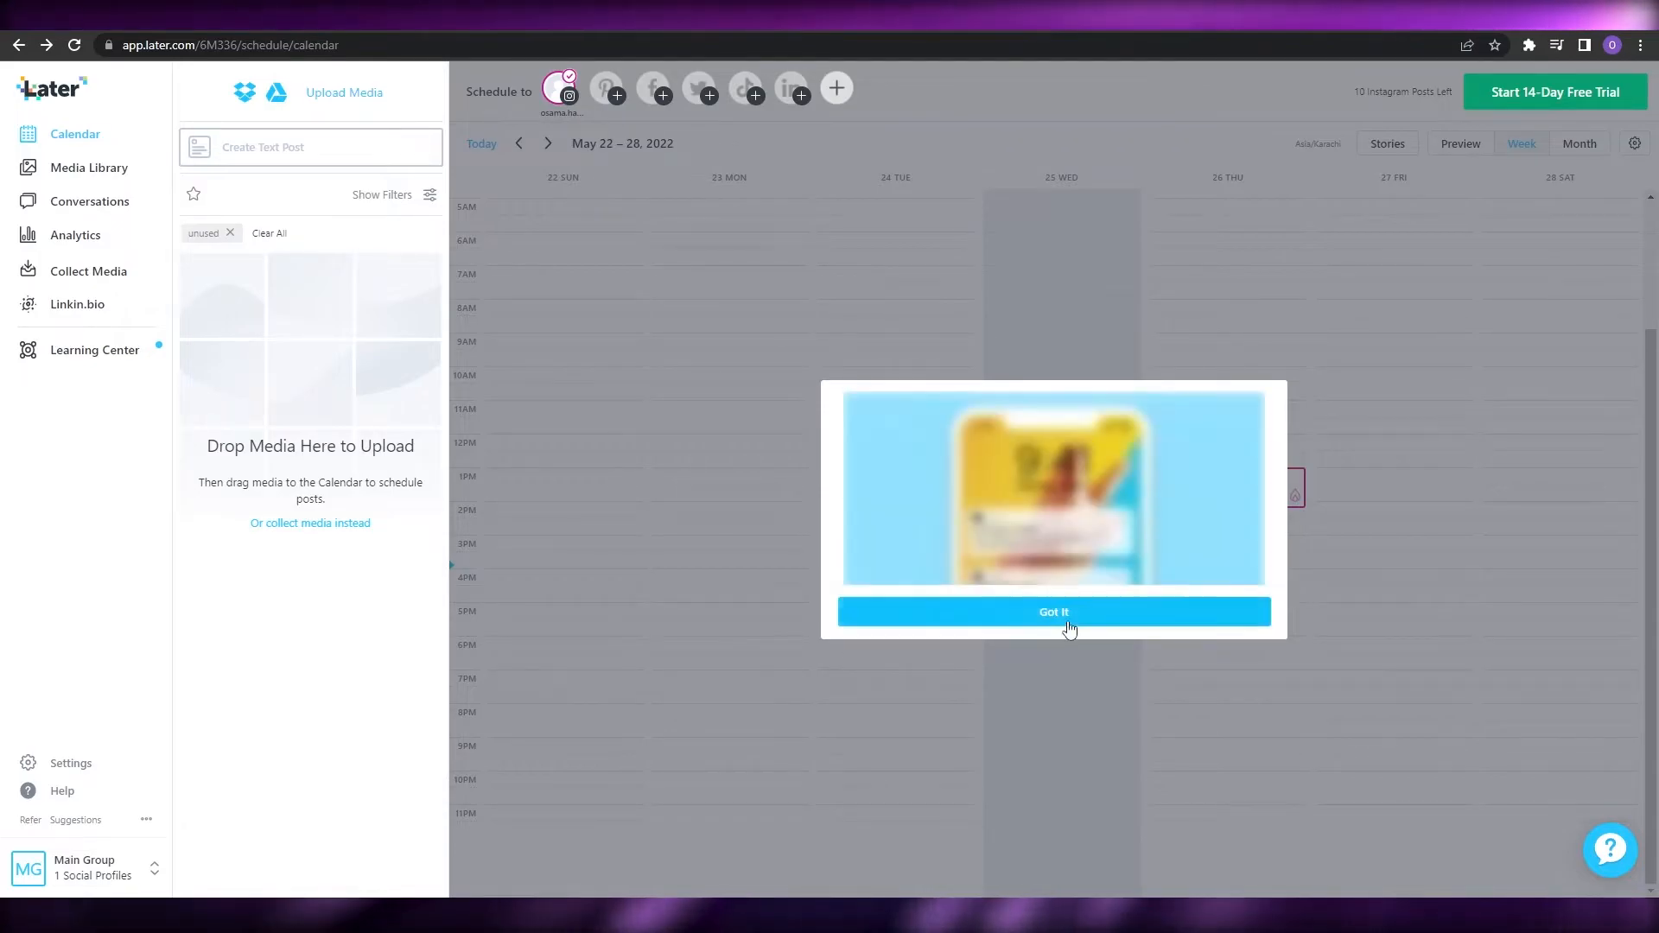
left_click(1068, 629)
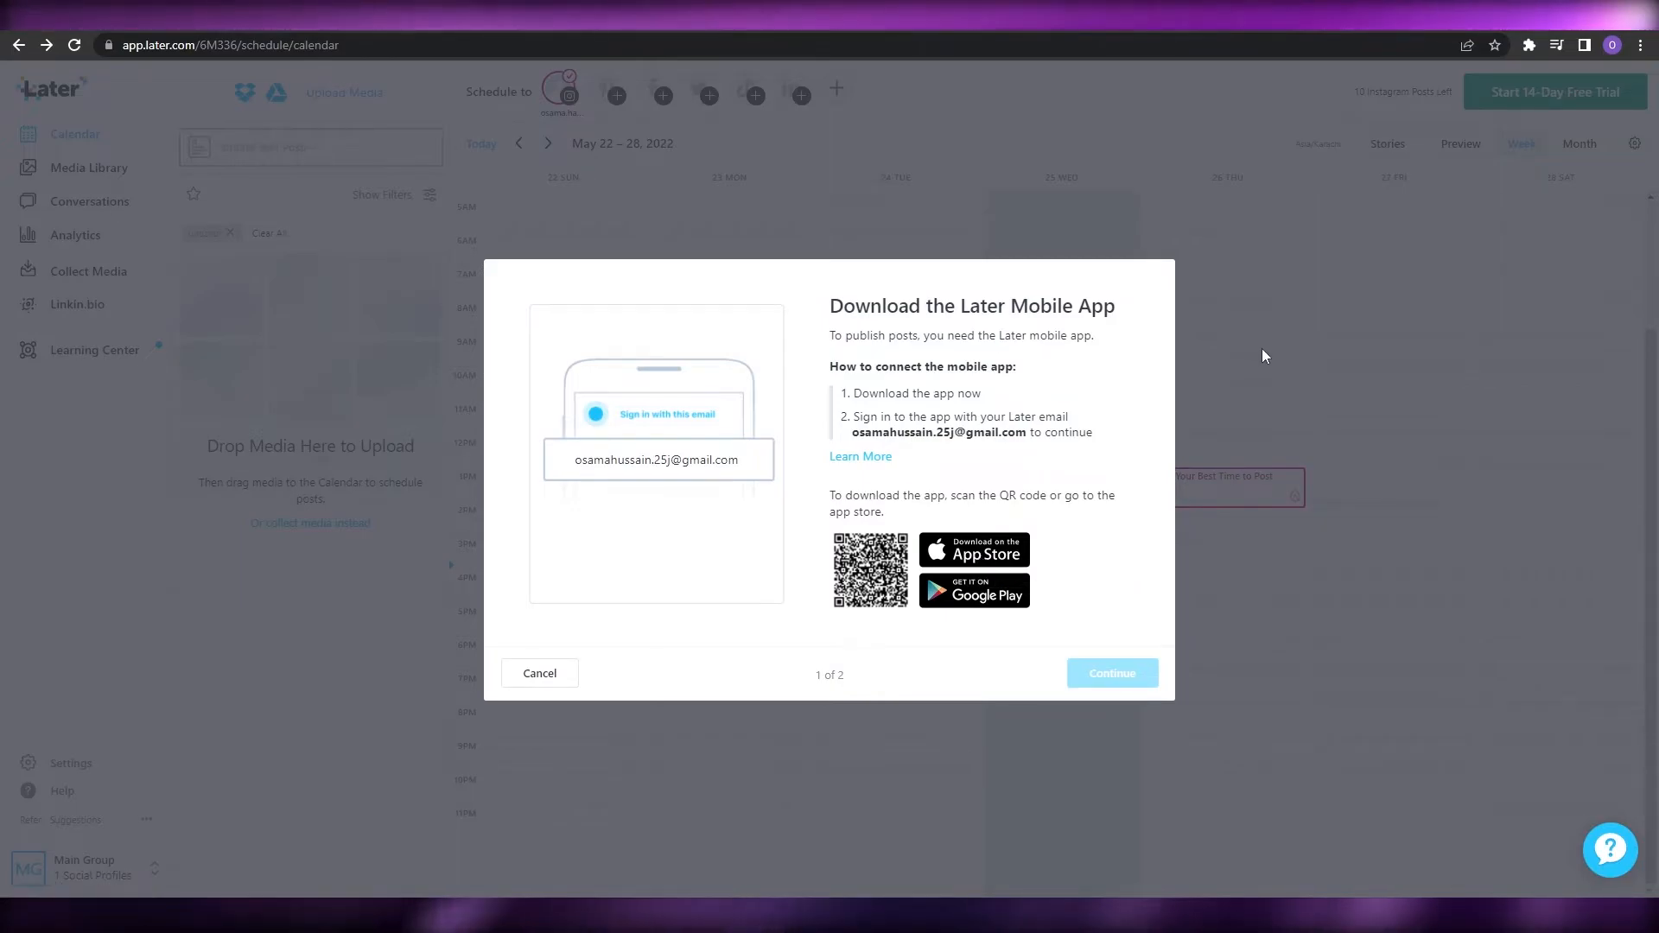
left_click(547, 676)
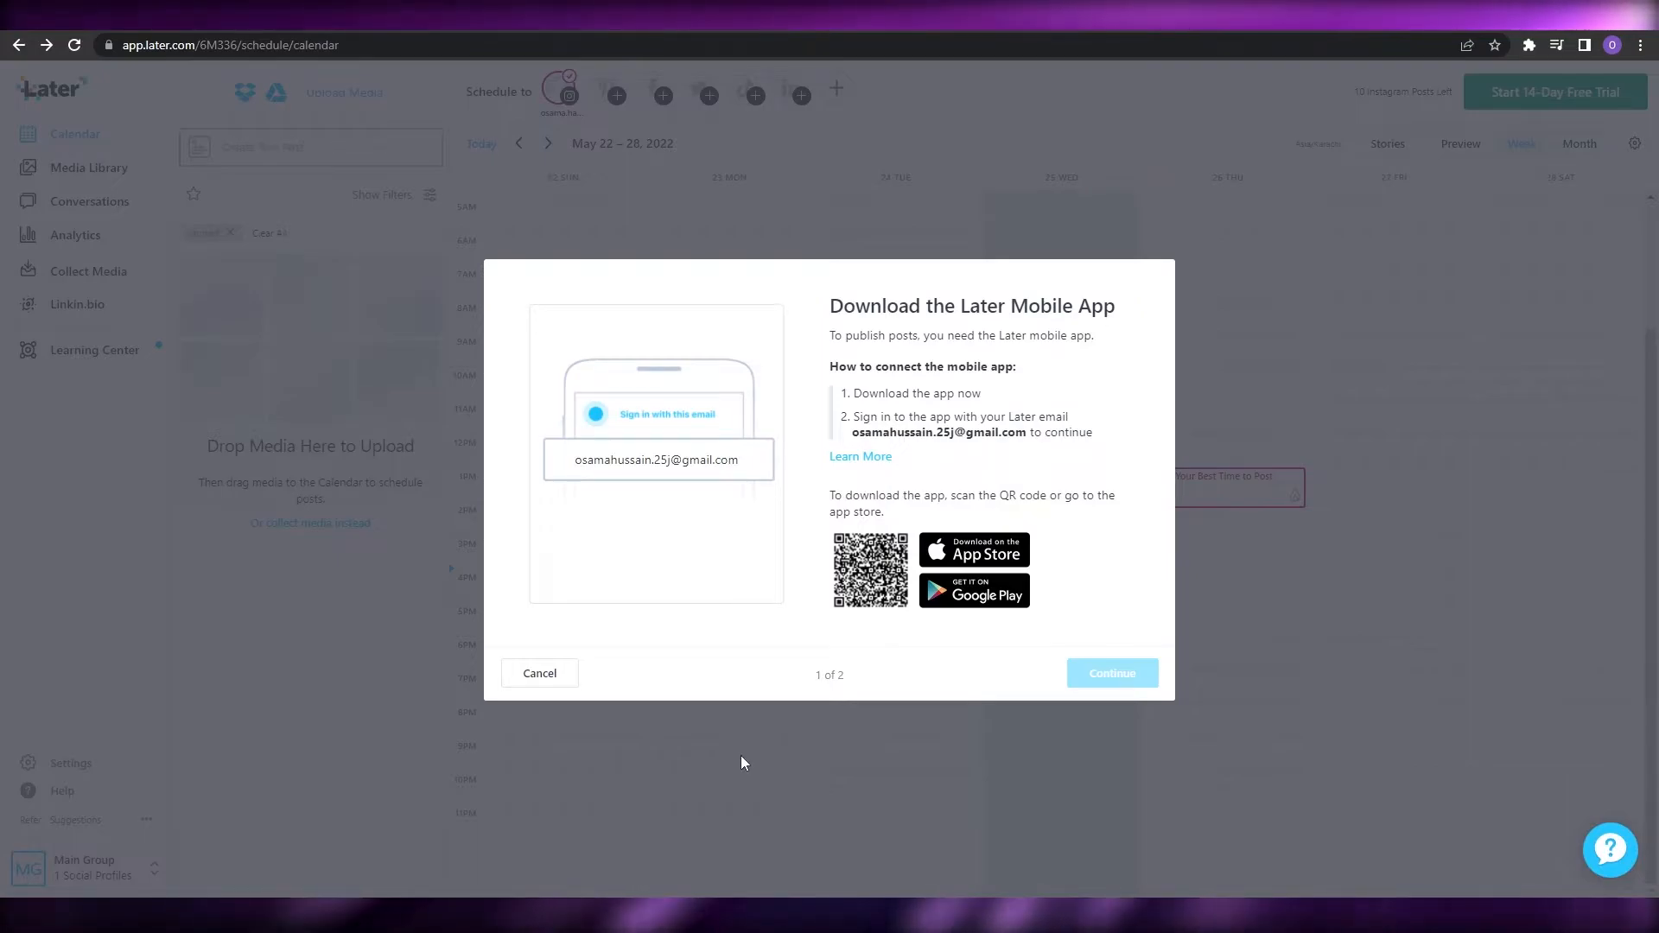
left_click(736, 748)
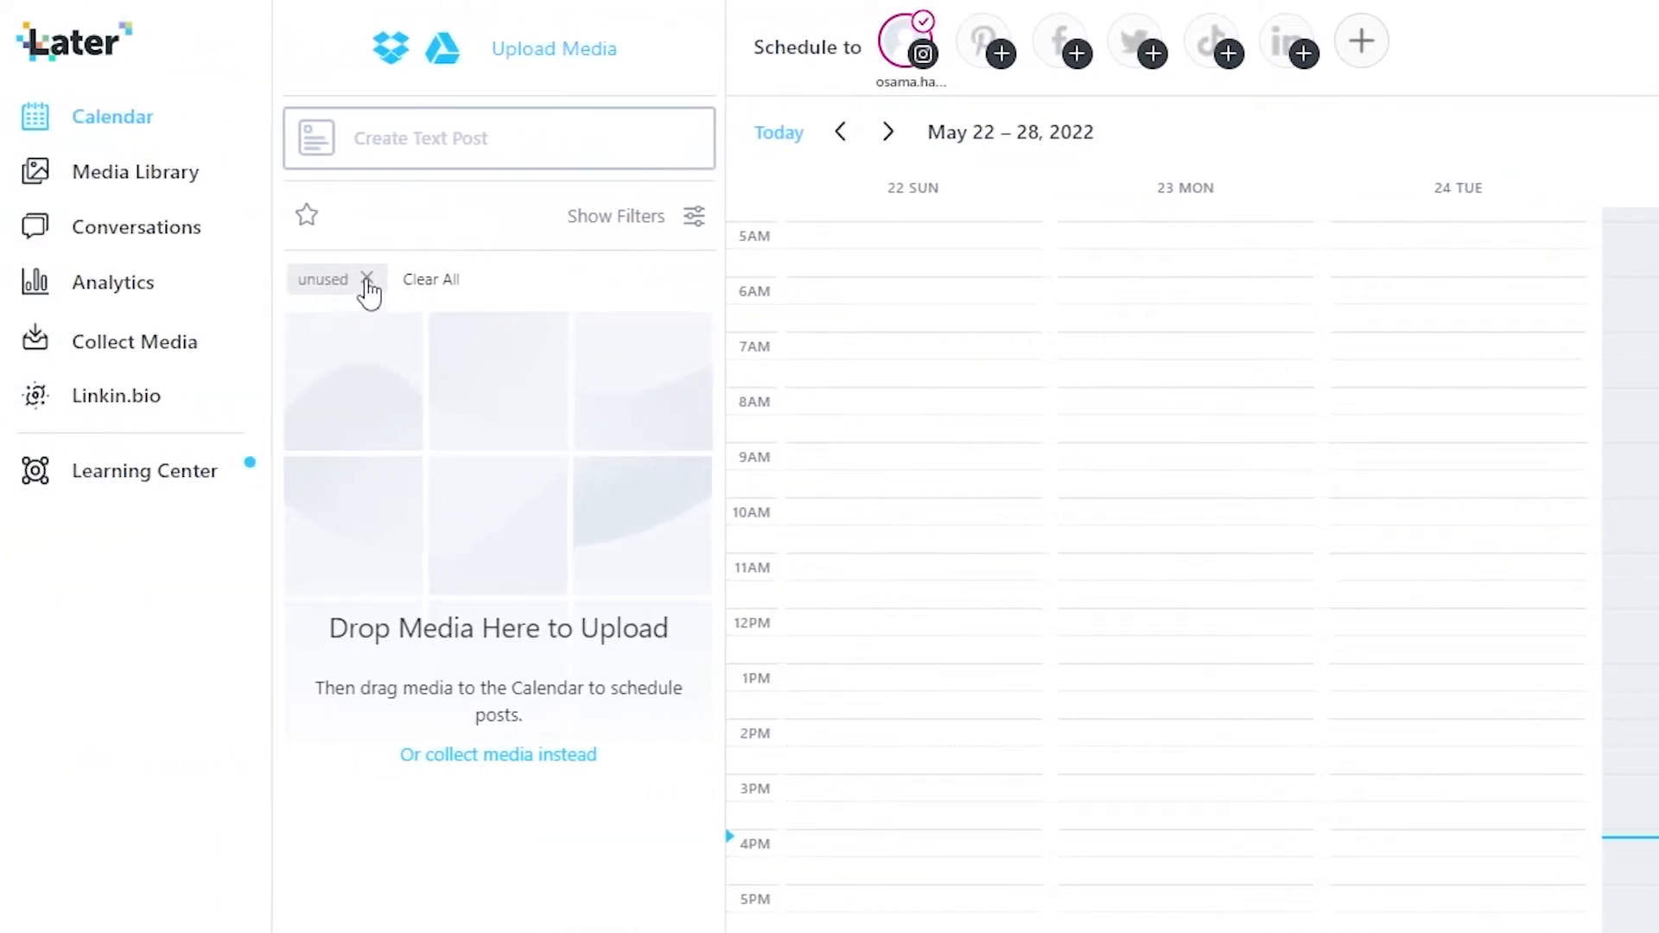
Step: Remove the unused filter from the calendar's media, look at the Media Library and return to the calendar
left_click(366, 279)
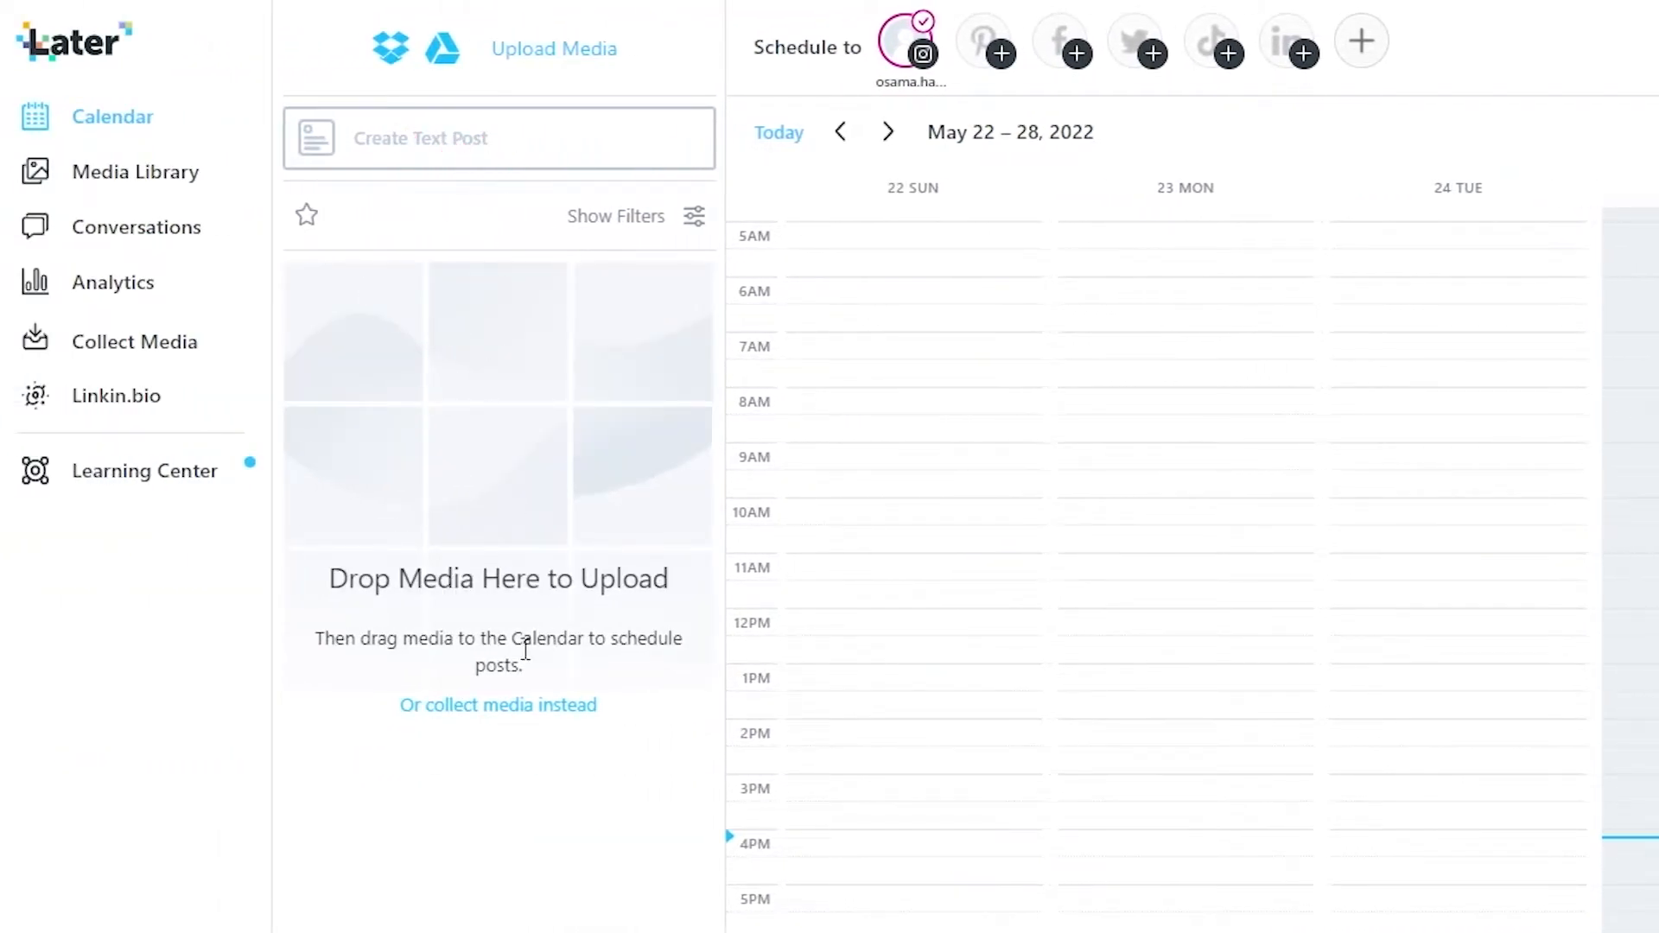
left_click(102, 195)
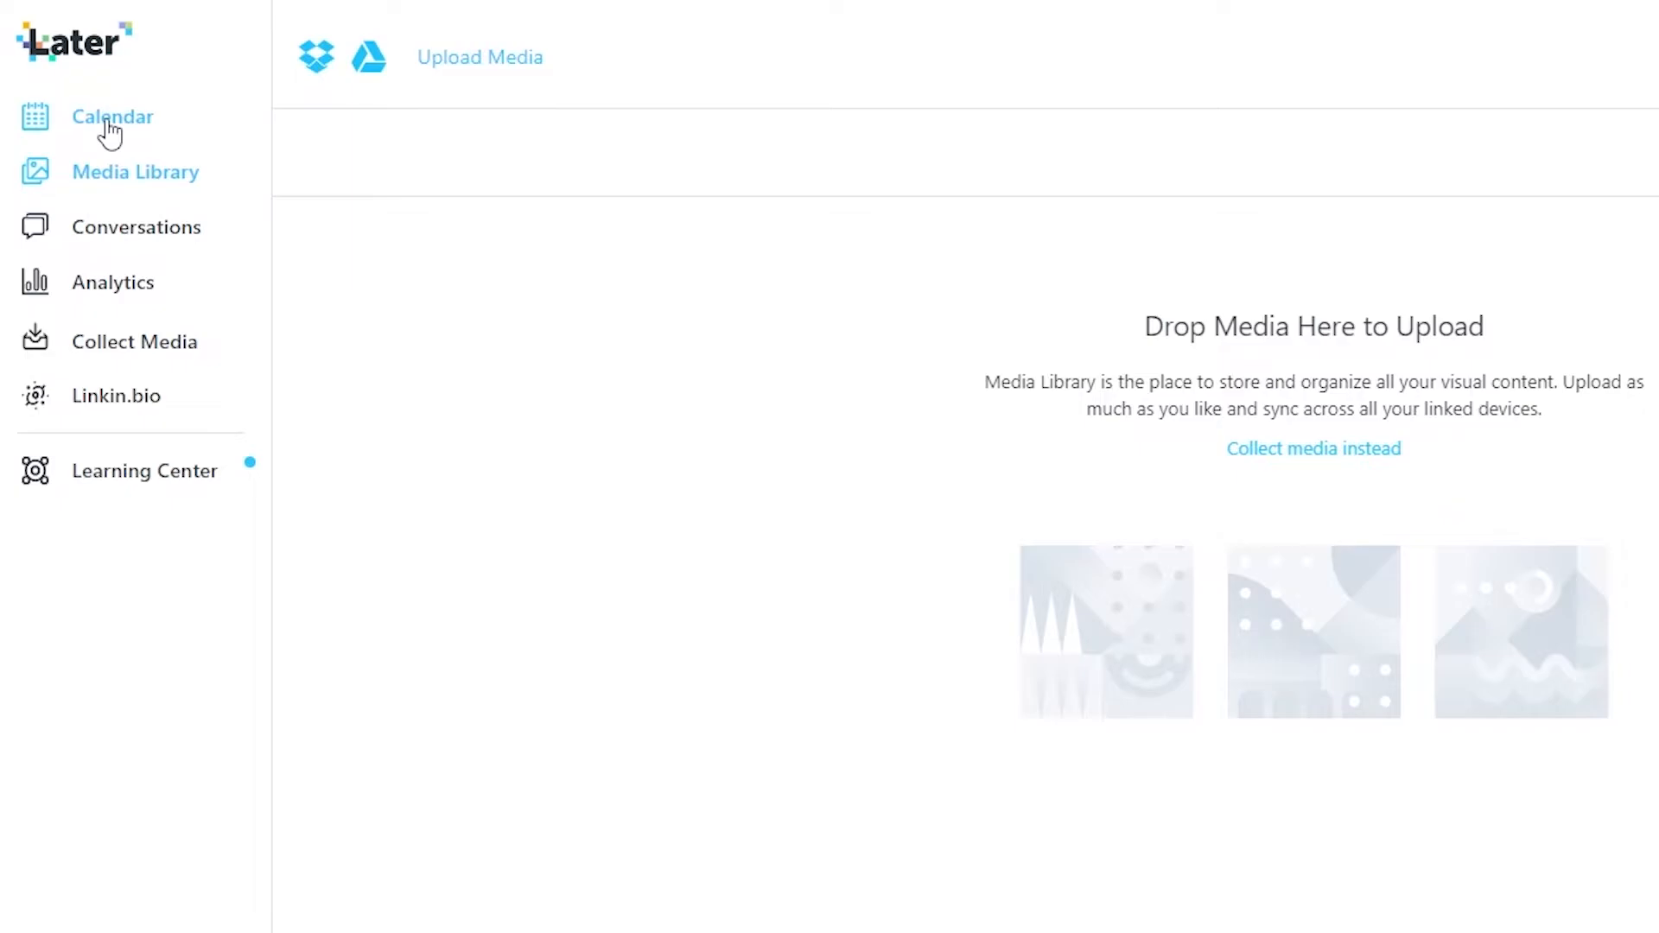
left_click(99, 73)
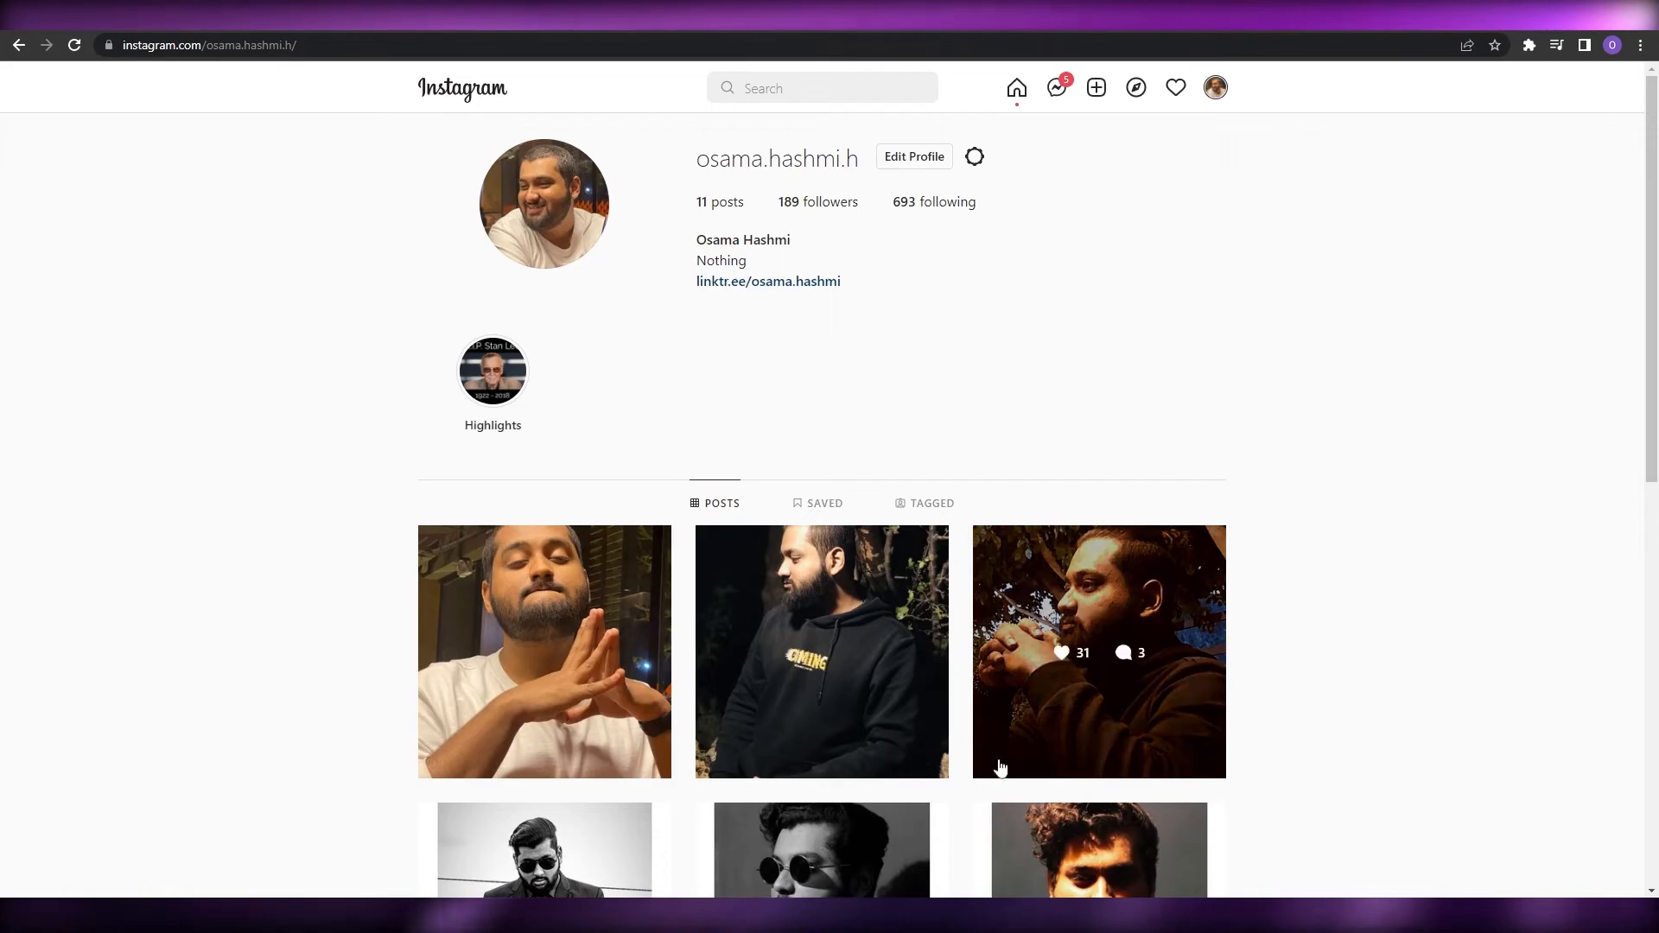
Step: Switch to Instagram and look through the posts on the connected profile
scroll(1163, 778, "down", 6)
scroll(1068, 675, "up", 5)
scroll(1068, 675, "up", 1)
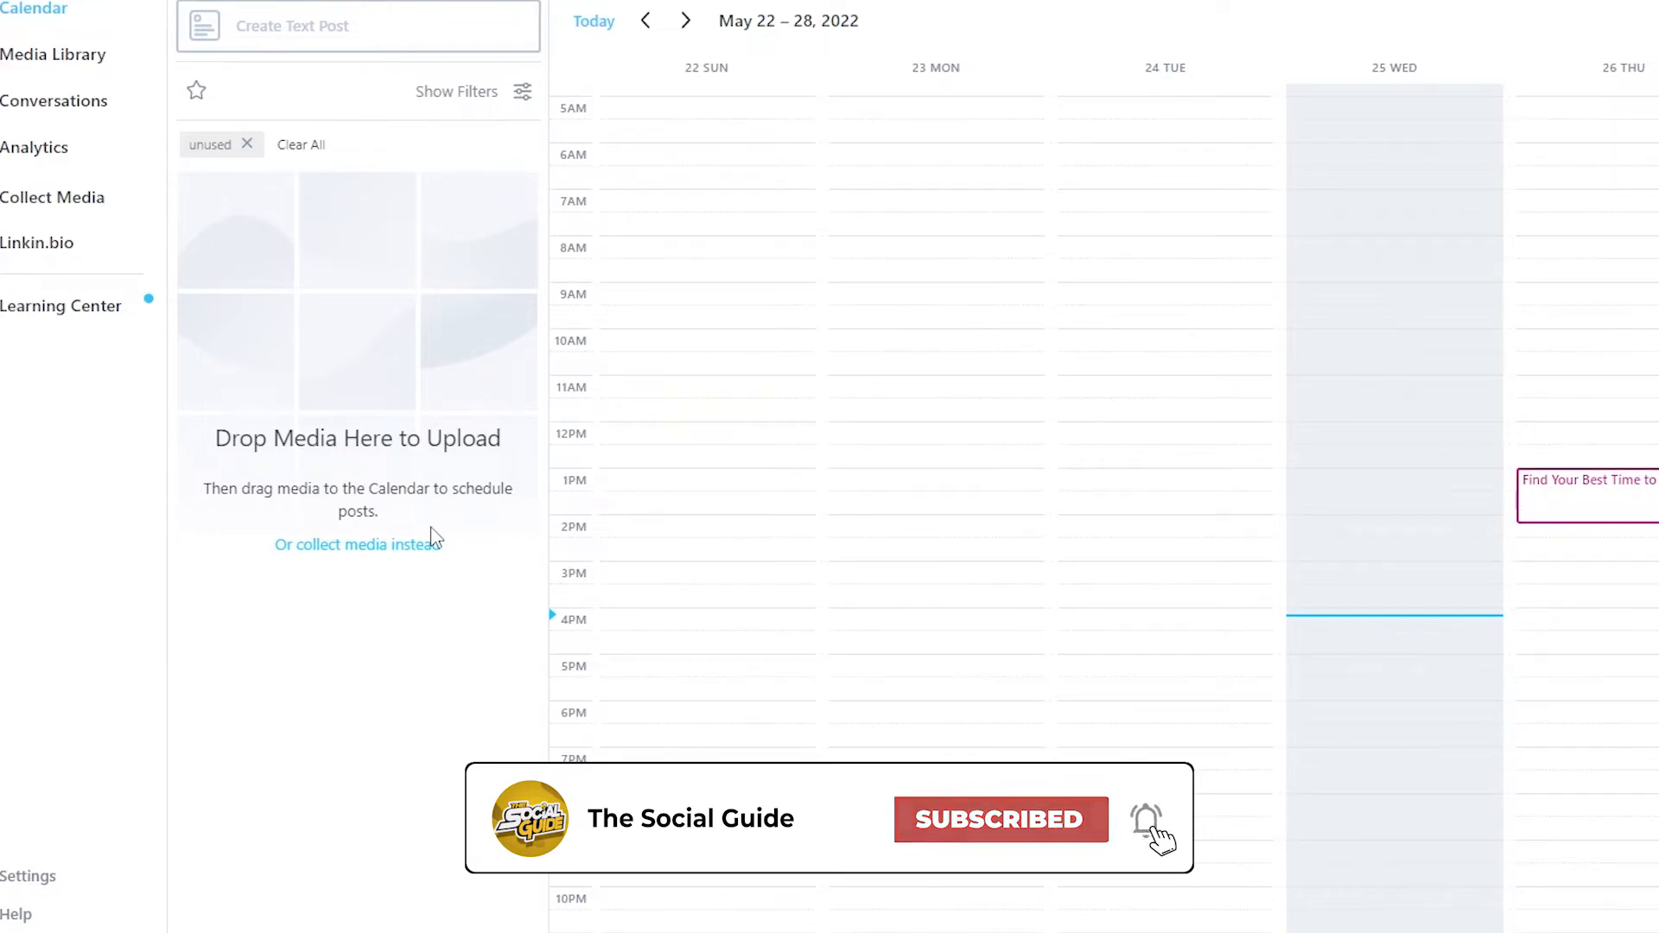
Step: Collect all 20 latest stock photos from the Unsplash Photo Library and add them to Later's media library
left_click(356, 546)
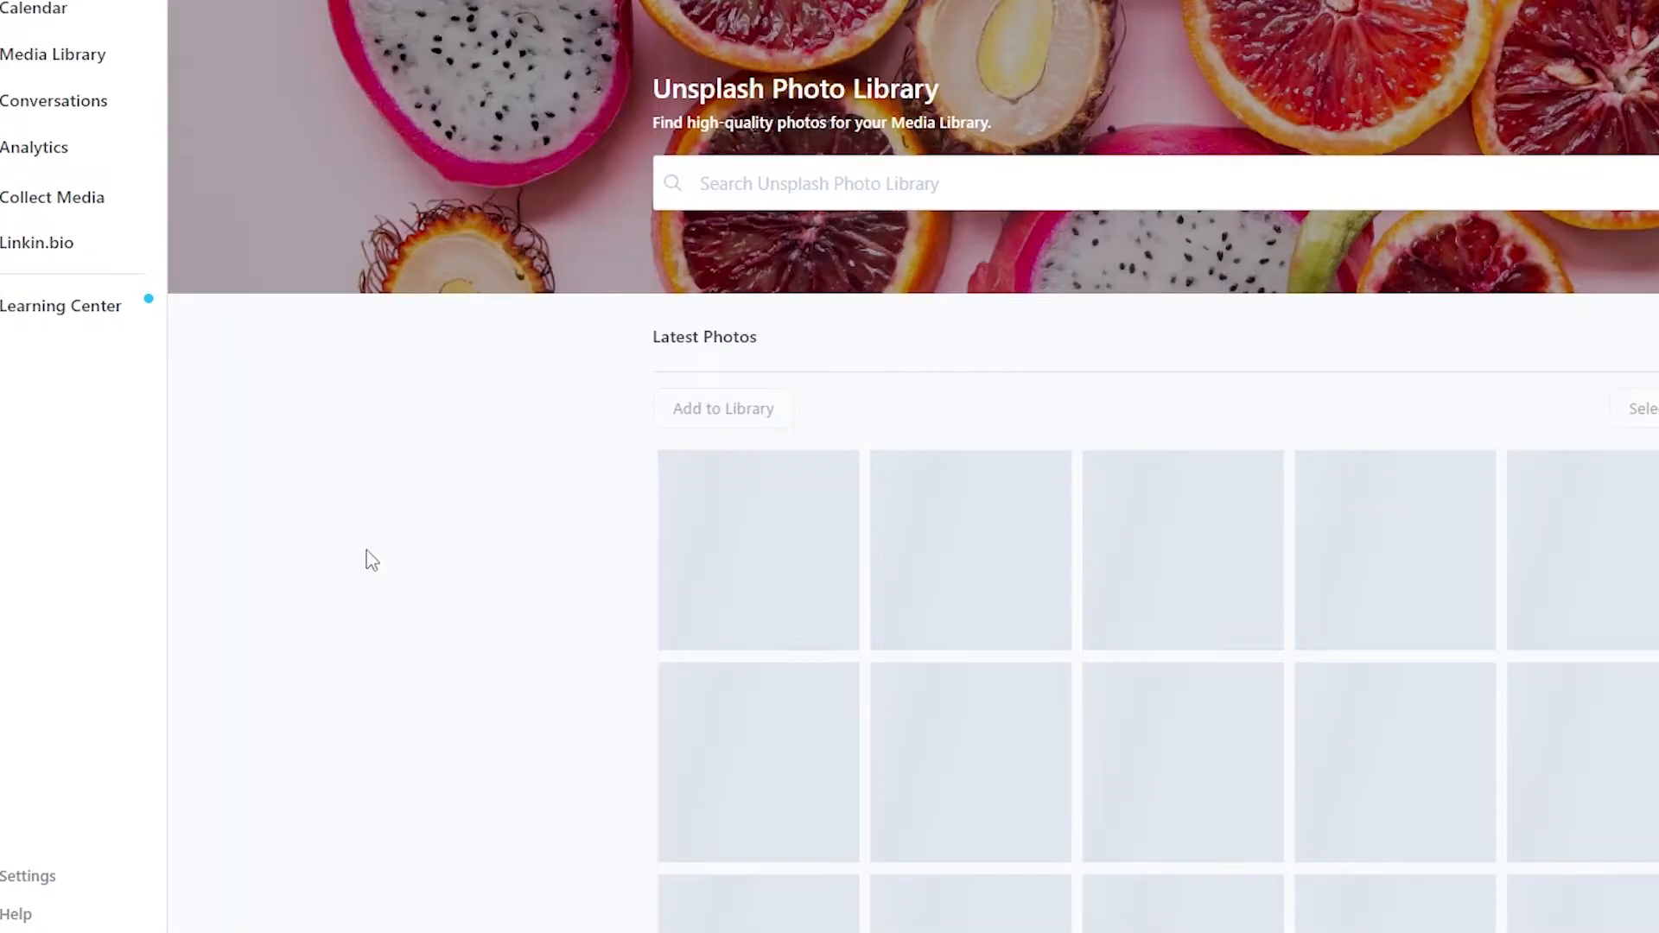
scroll(519, 575, "down", 4)
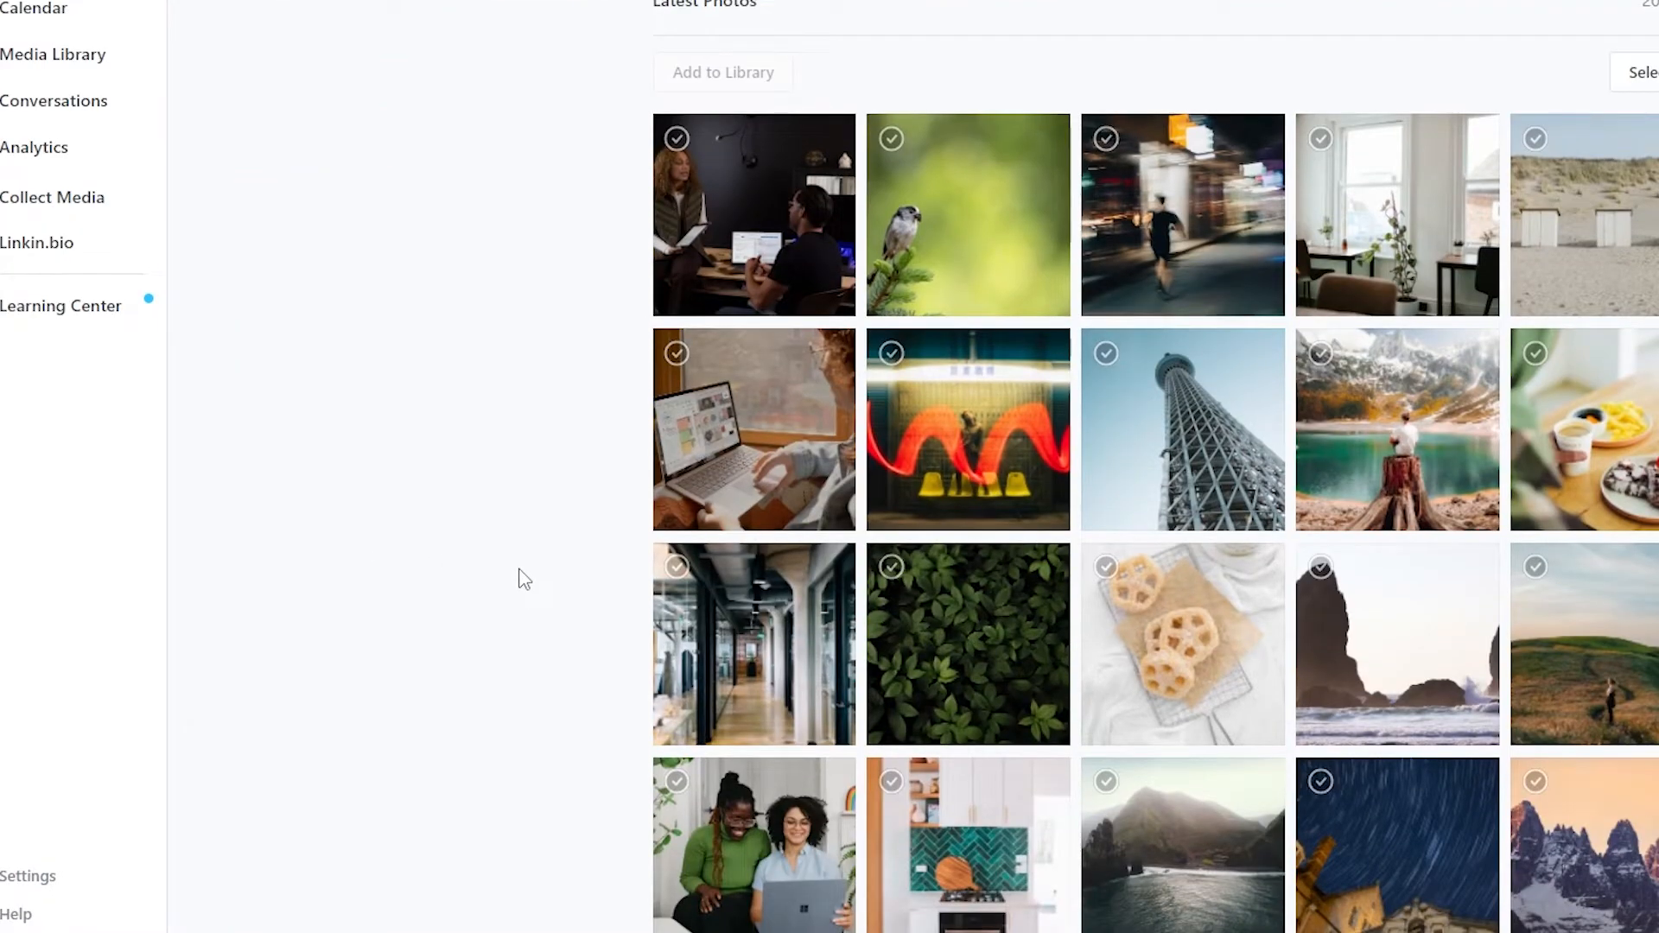
scroll(520, 572, "up", 3)
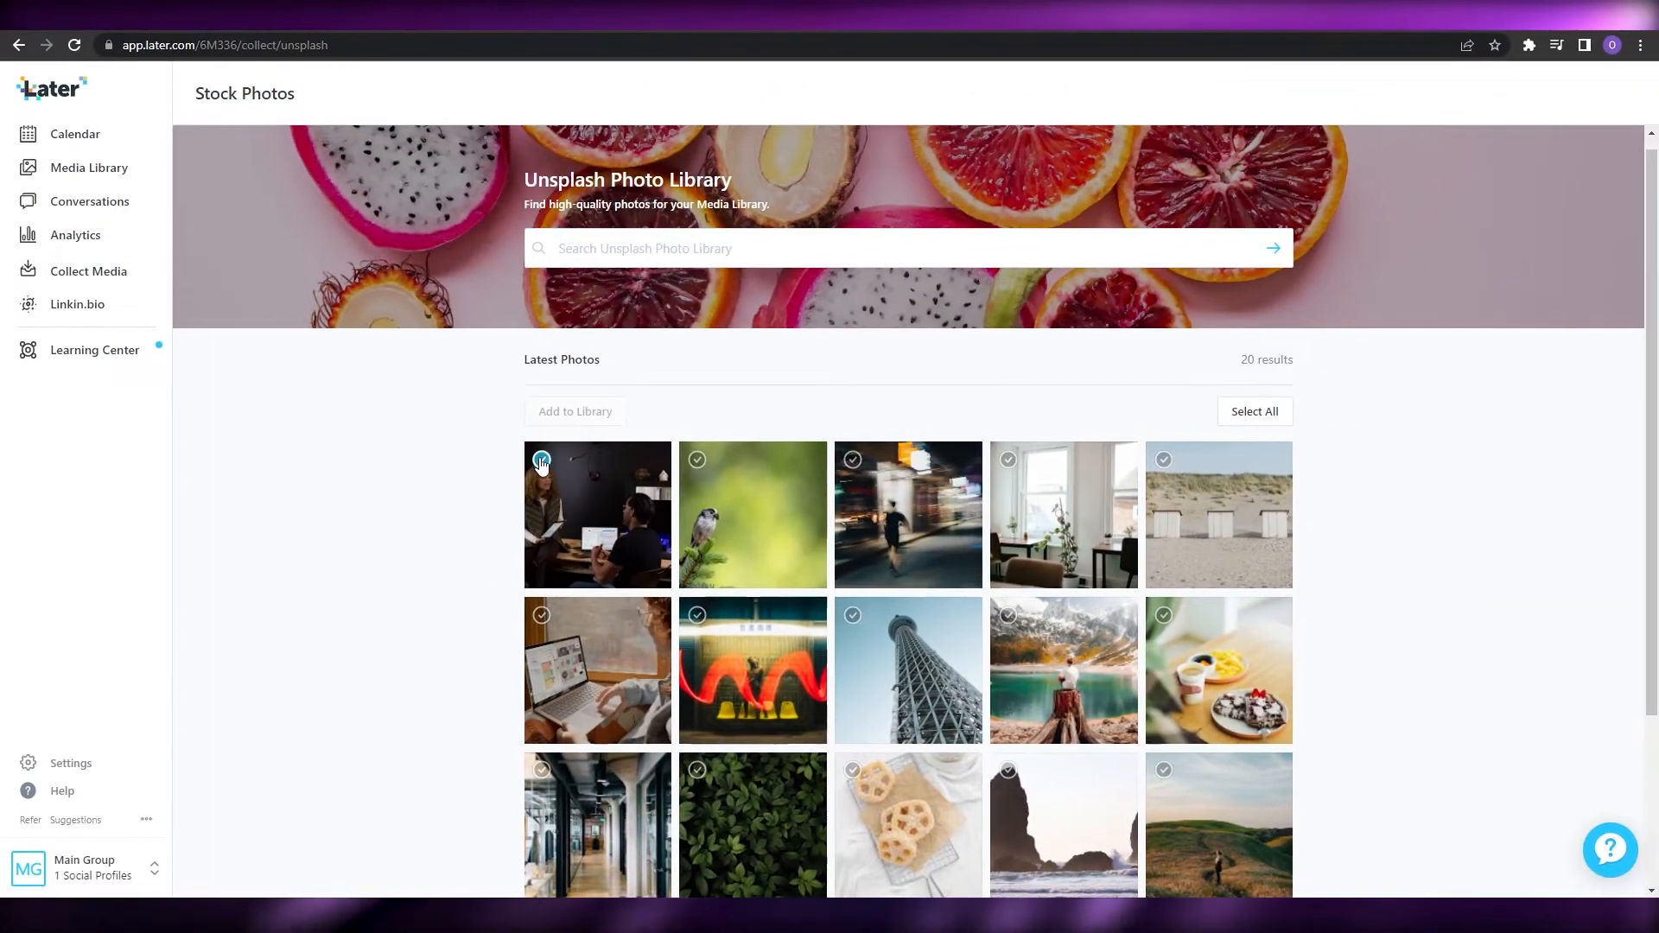
left_click(541, 461)
left_click(698, 460)
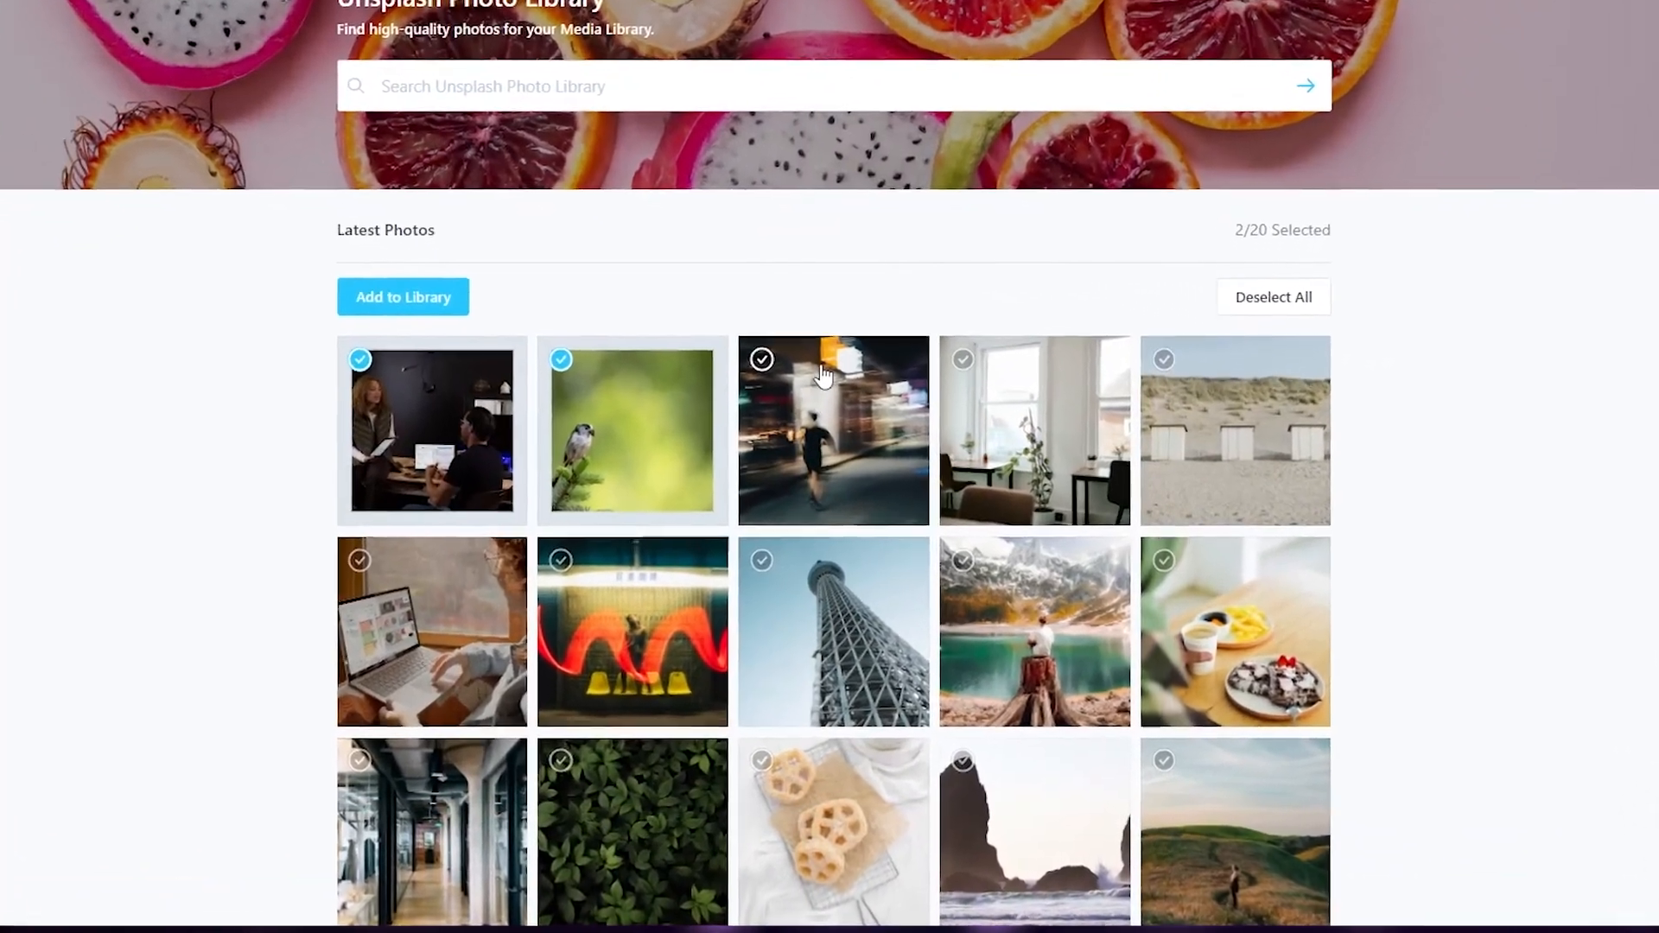
left_click(951, 360)
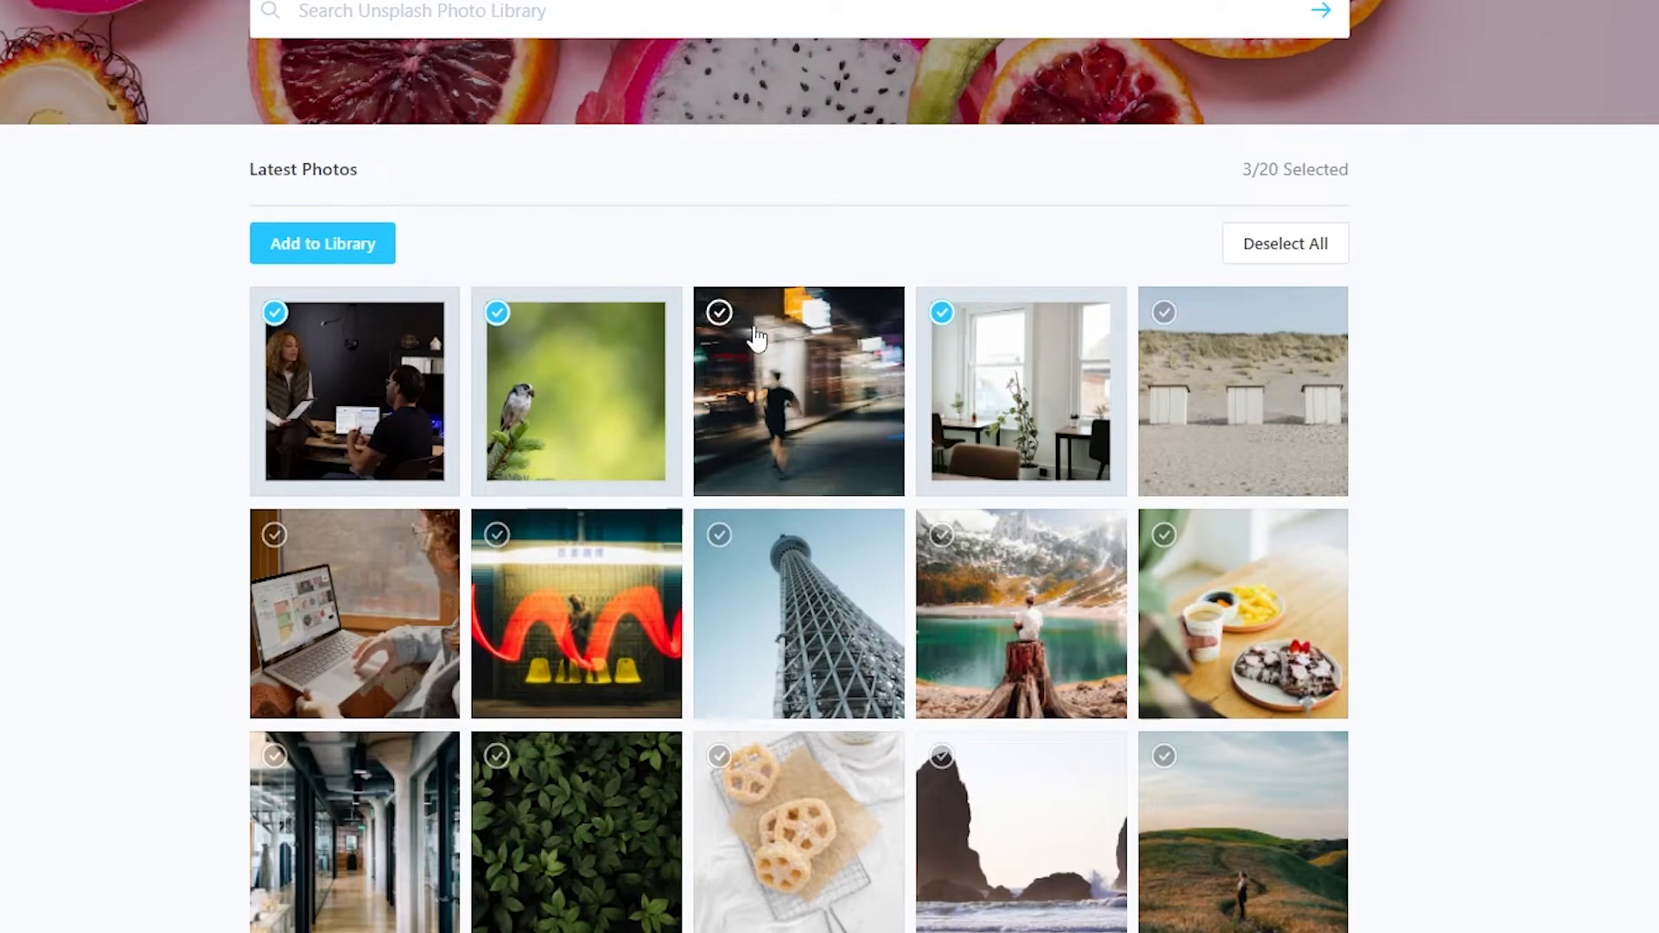
left_click(717, 314)
left_click(1041, 759)
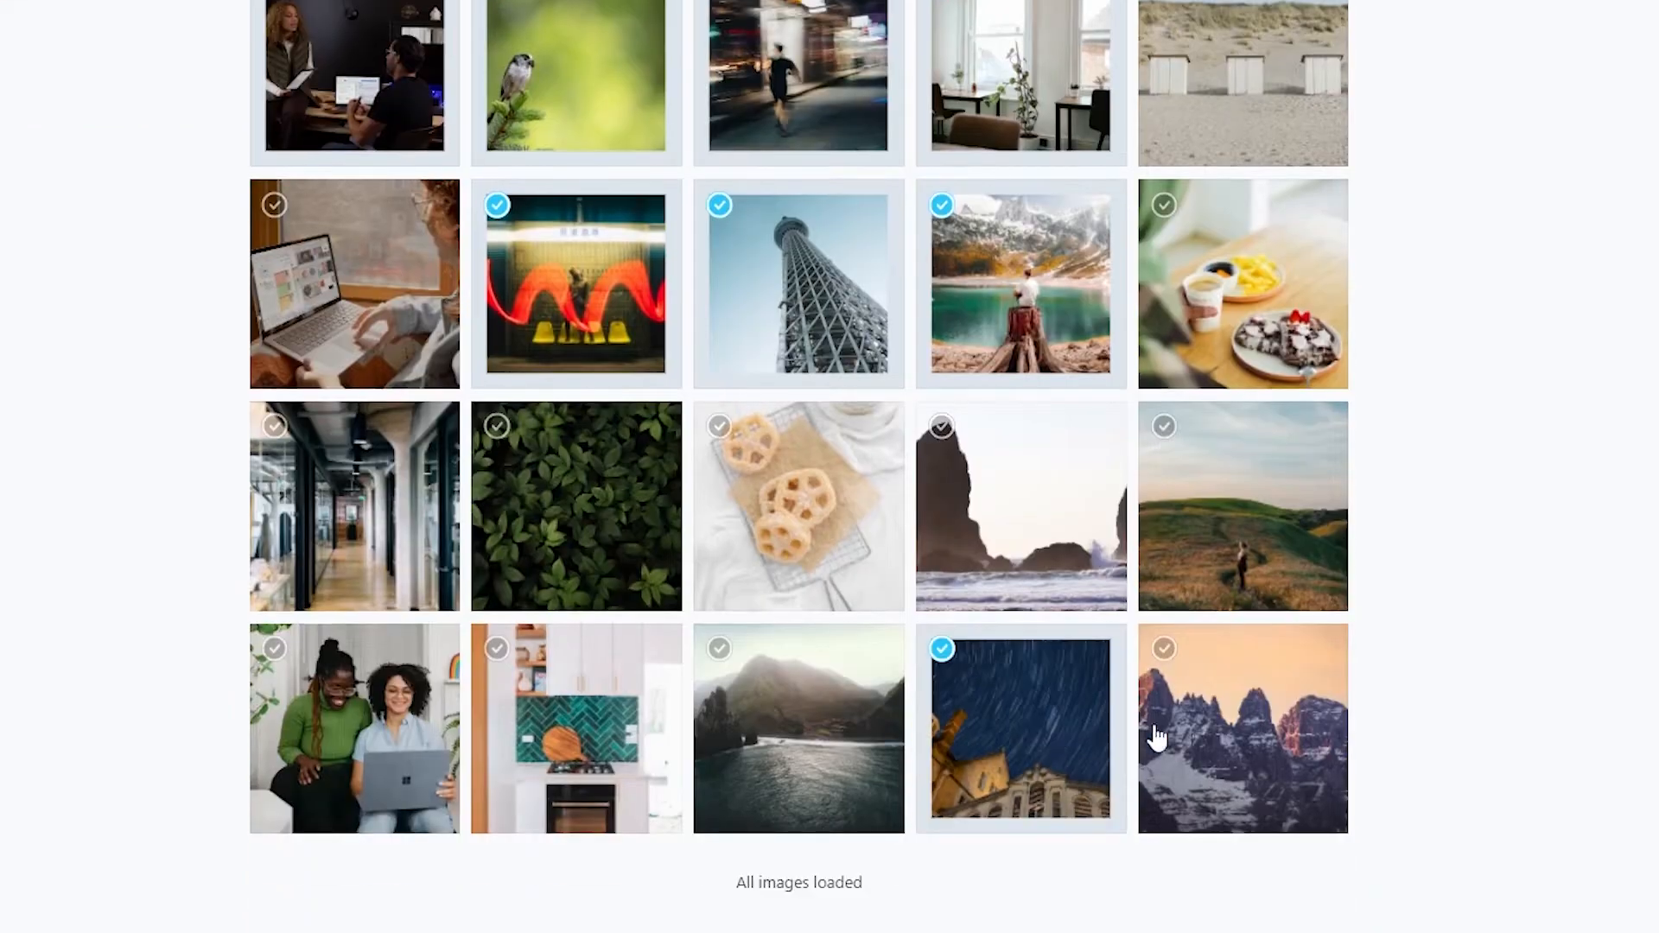
left_click(1202, 731)
left_click(823, 734)
left_click(488, 732)
left_click(344, 707)
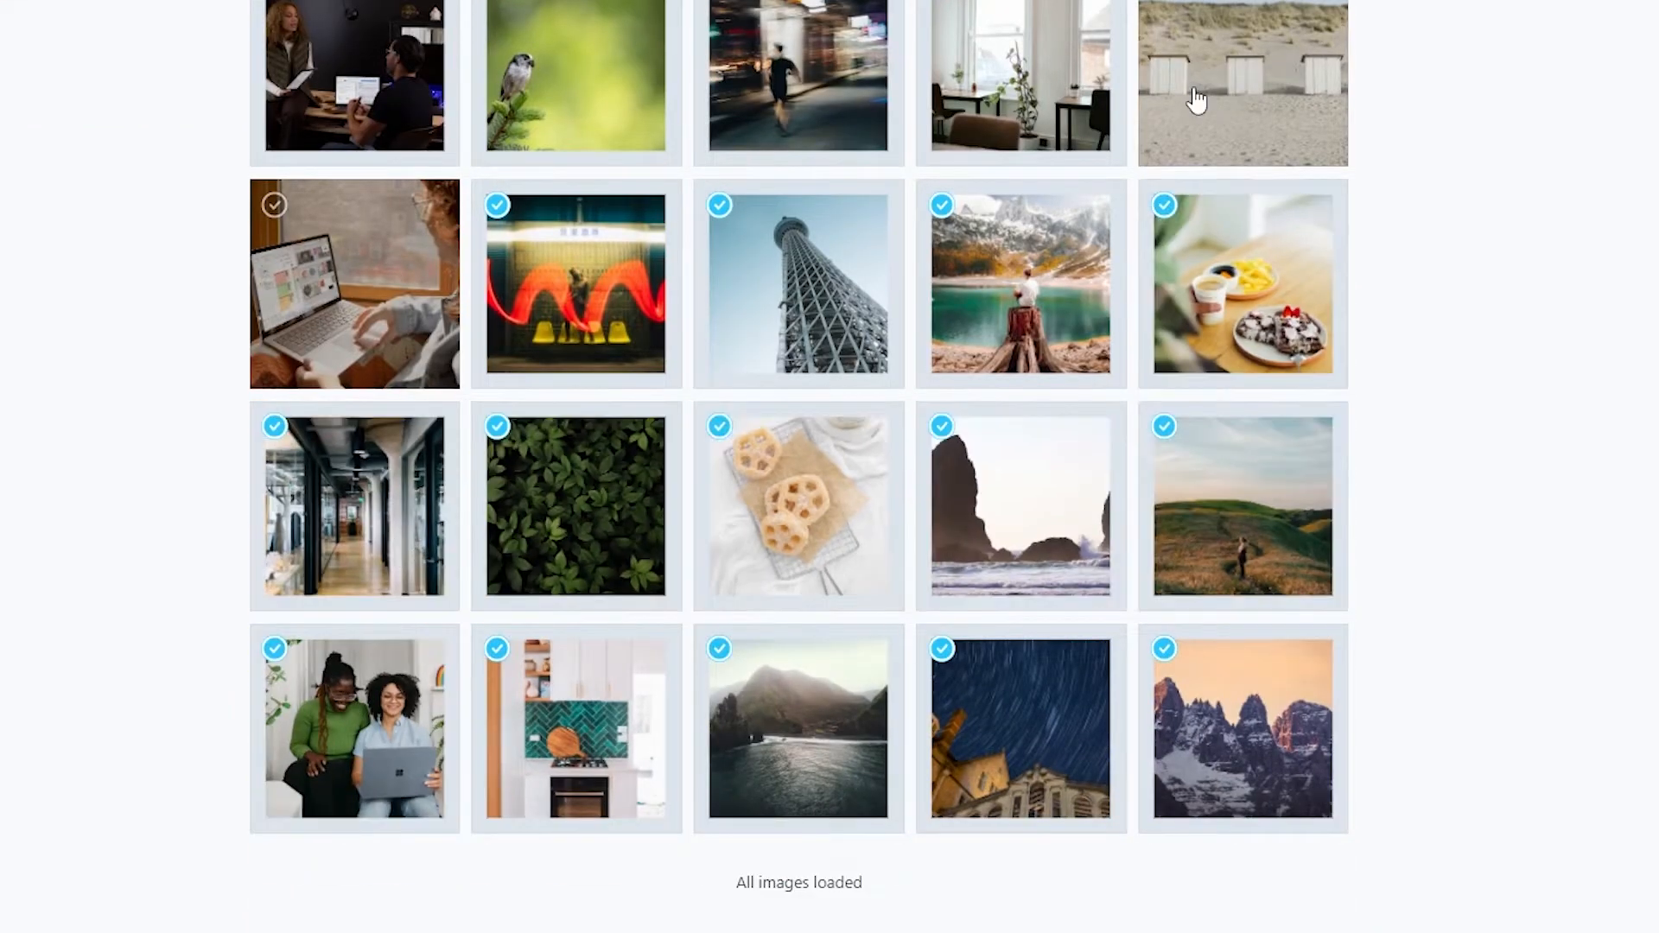
left_click(1192, 90)
left_click(400, 273)
scroll(1250, 135, "up", 4)
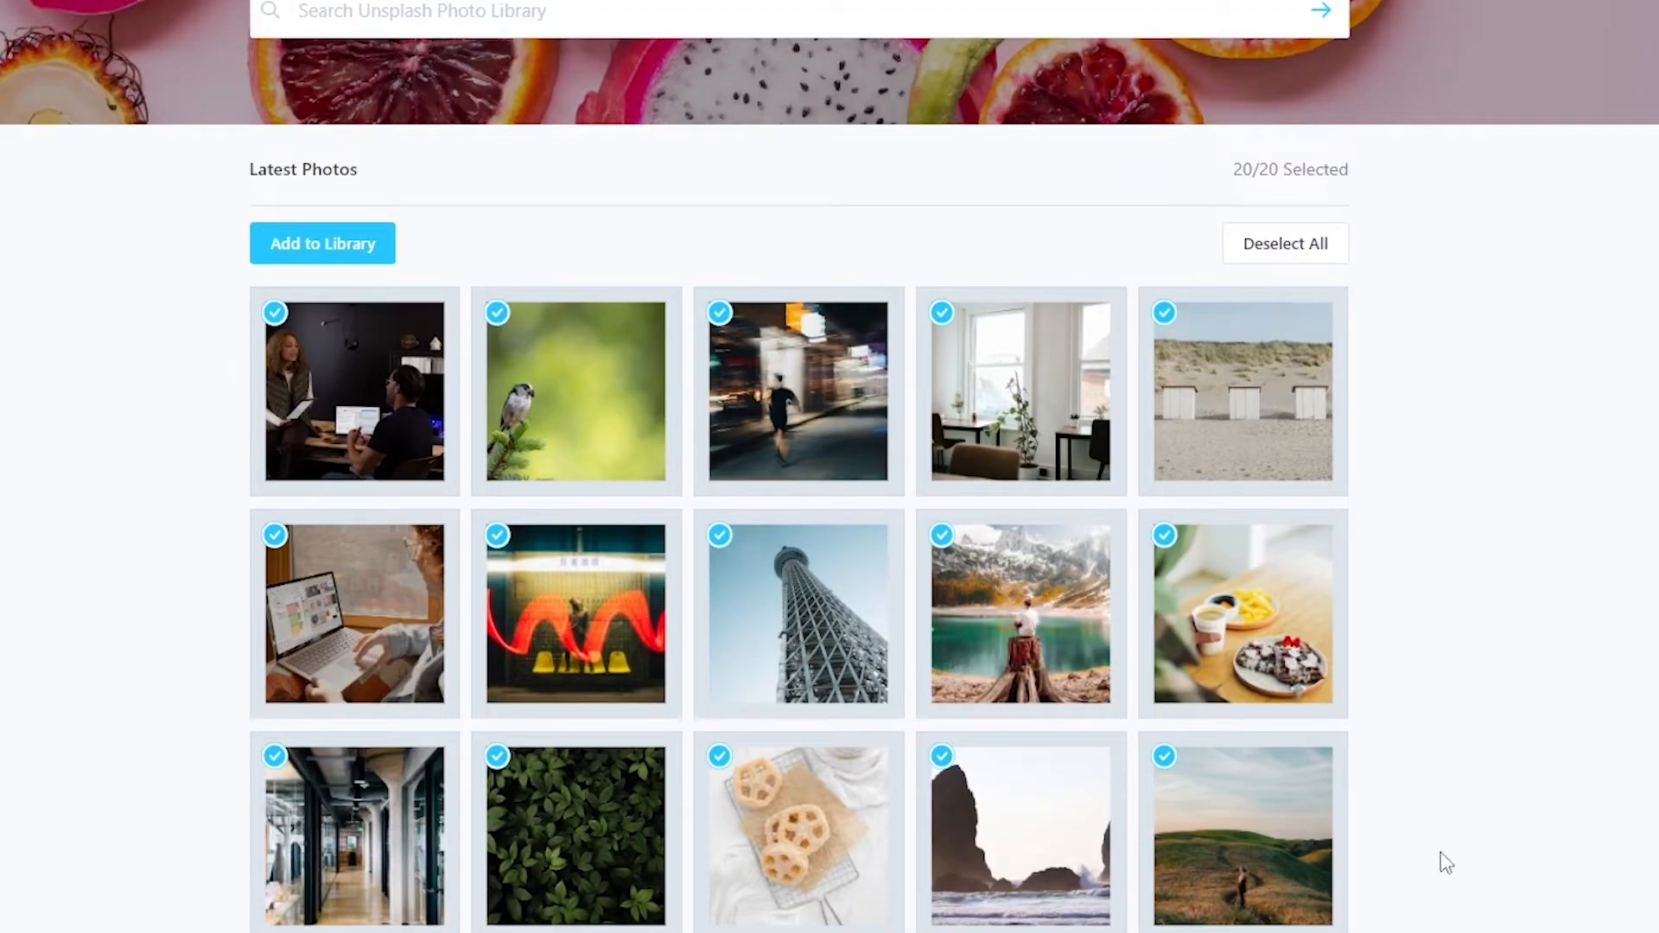
left_click(356, 259)
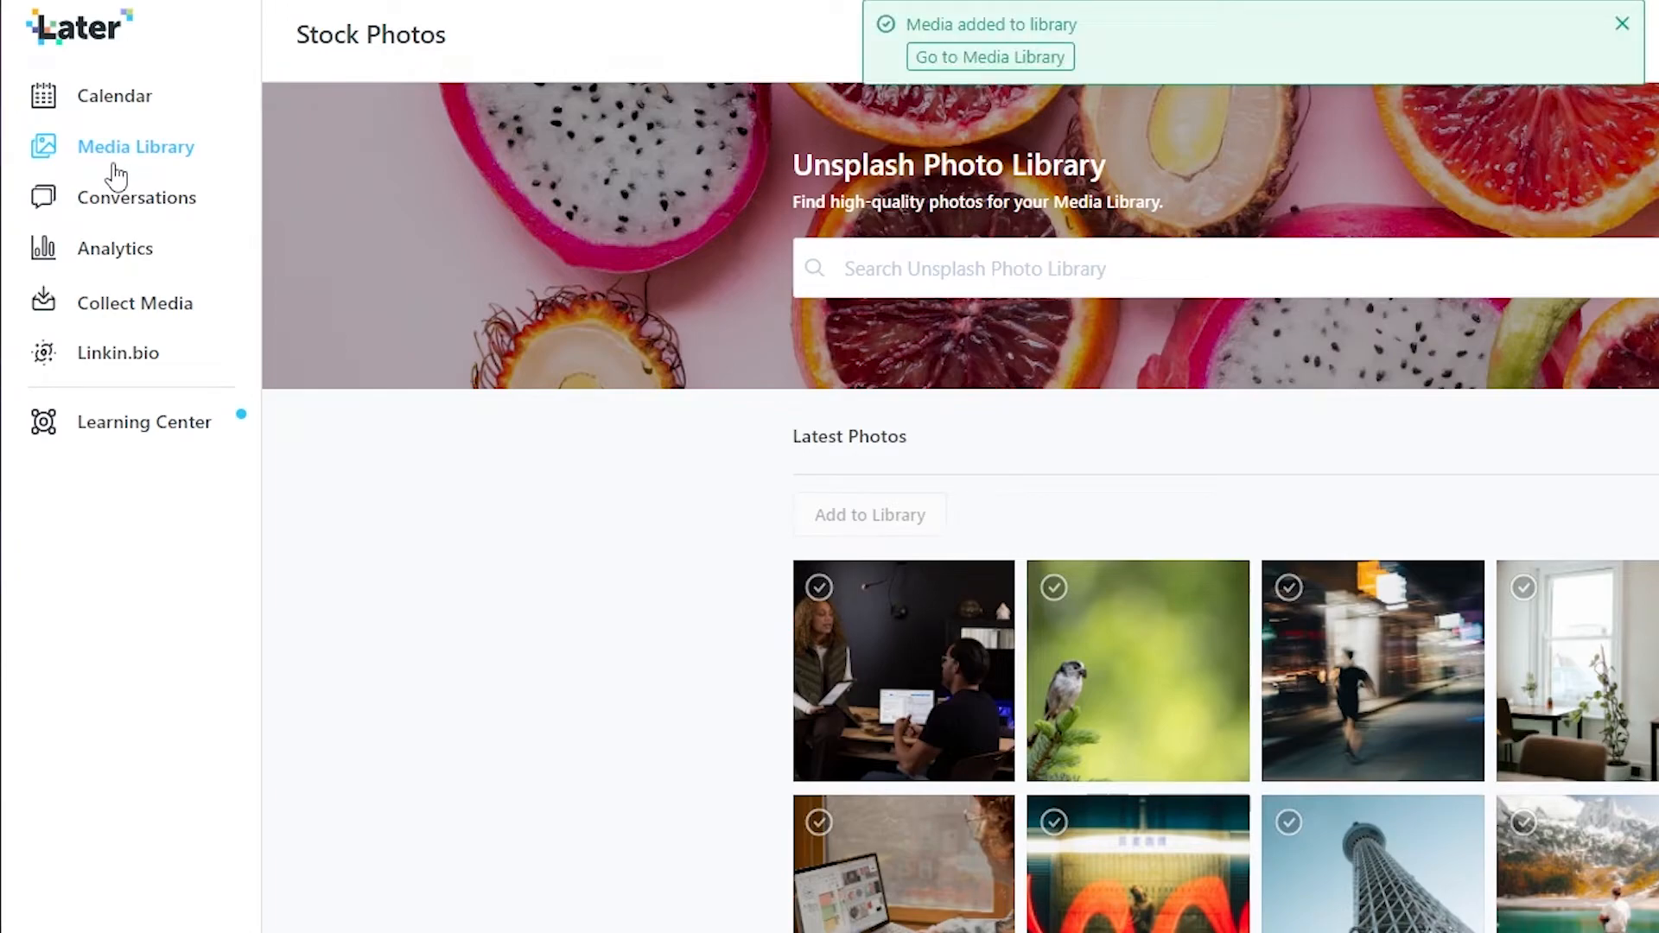
Step: Start an Instagram post from the calendar with the photo of chairs and tables by the windows, and leave it without saving
left_click(996, 66)
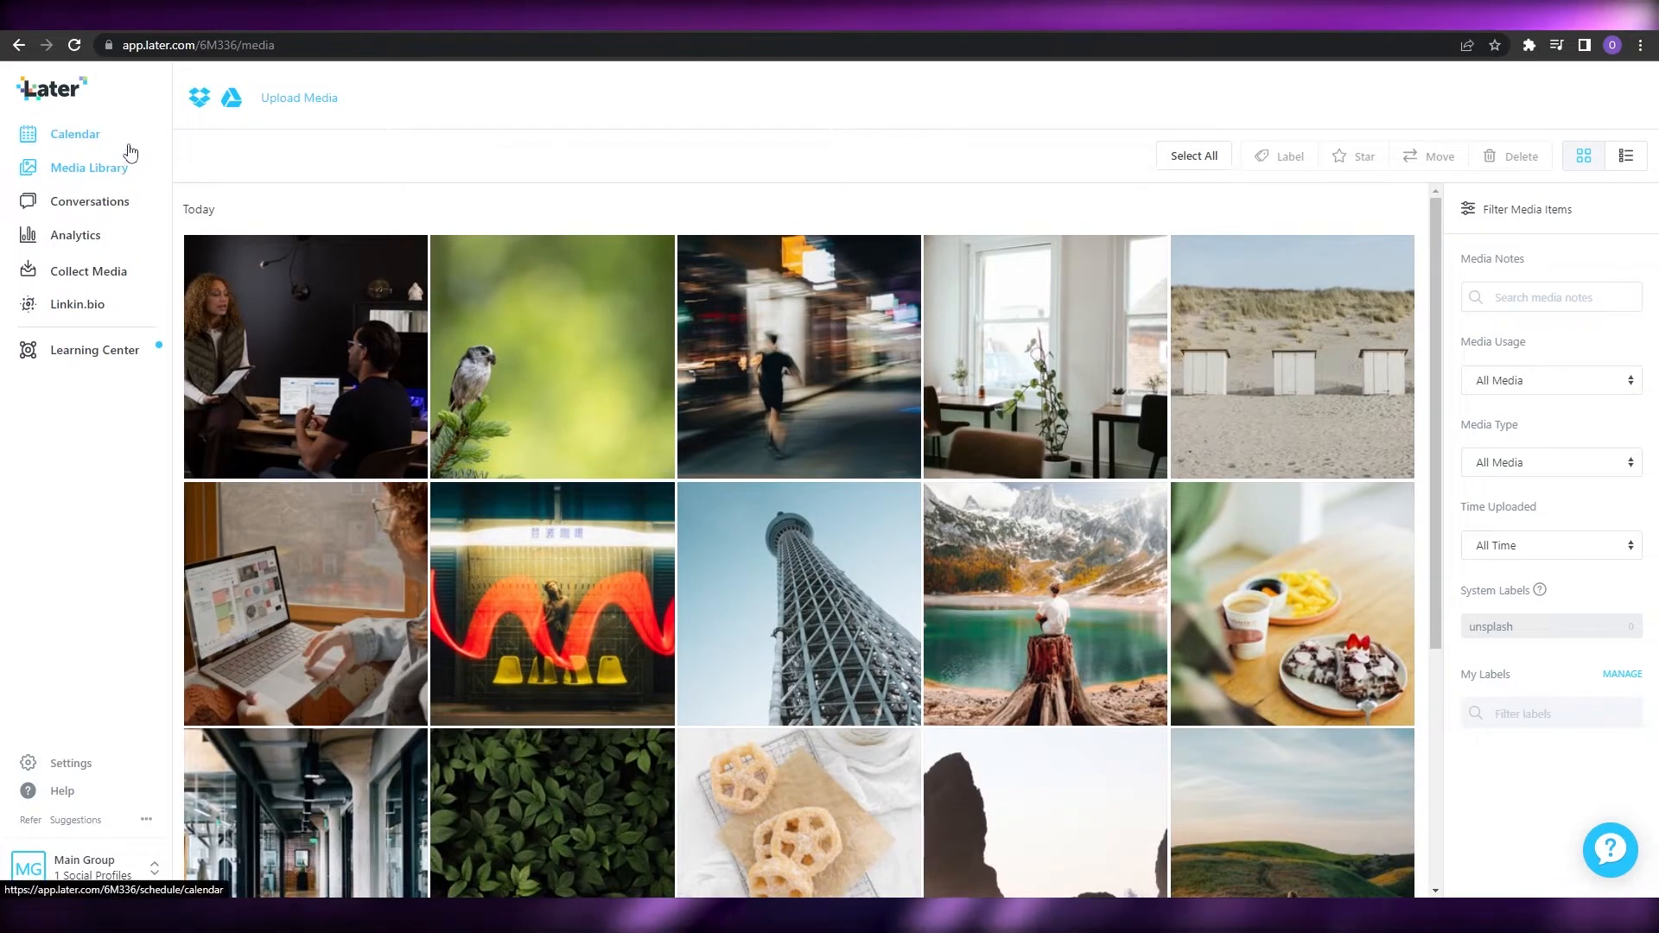
left_click(129, 151)
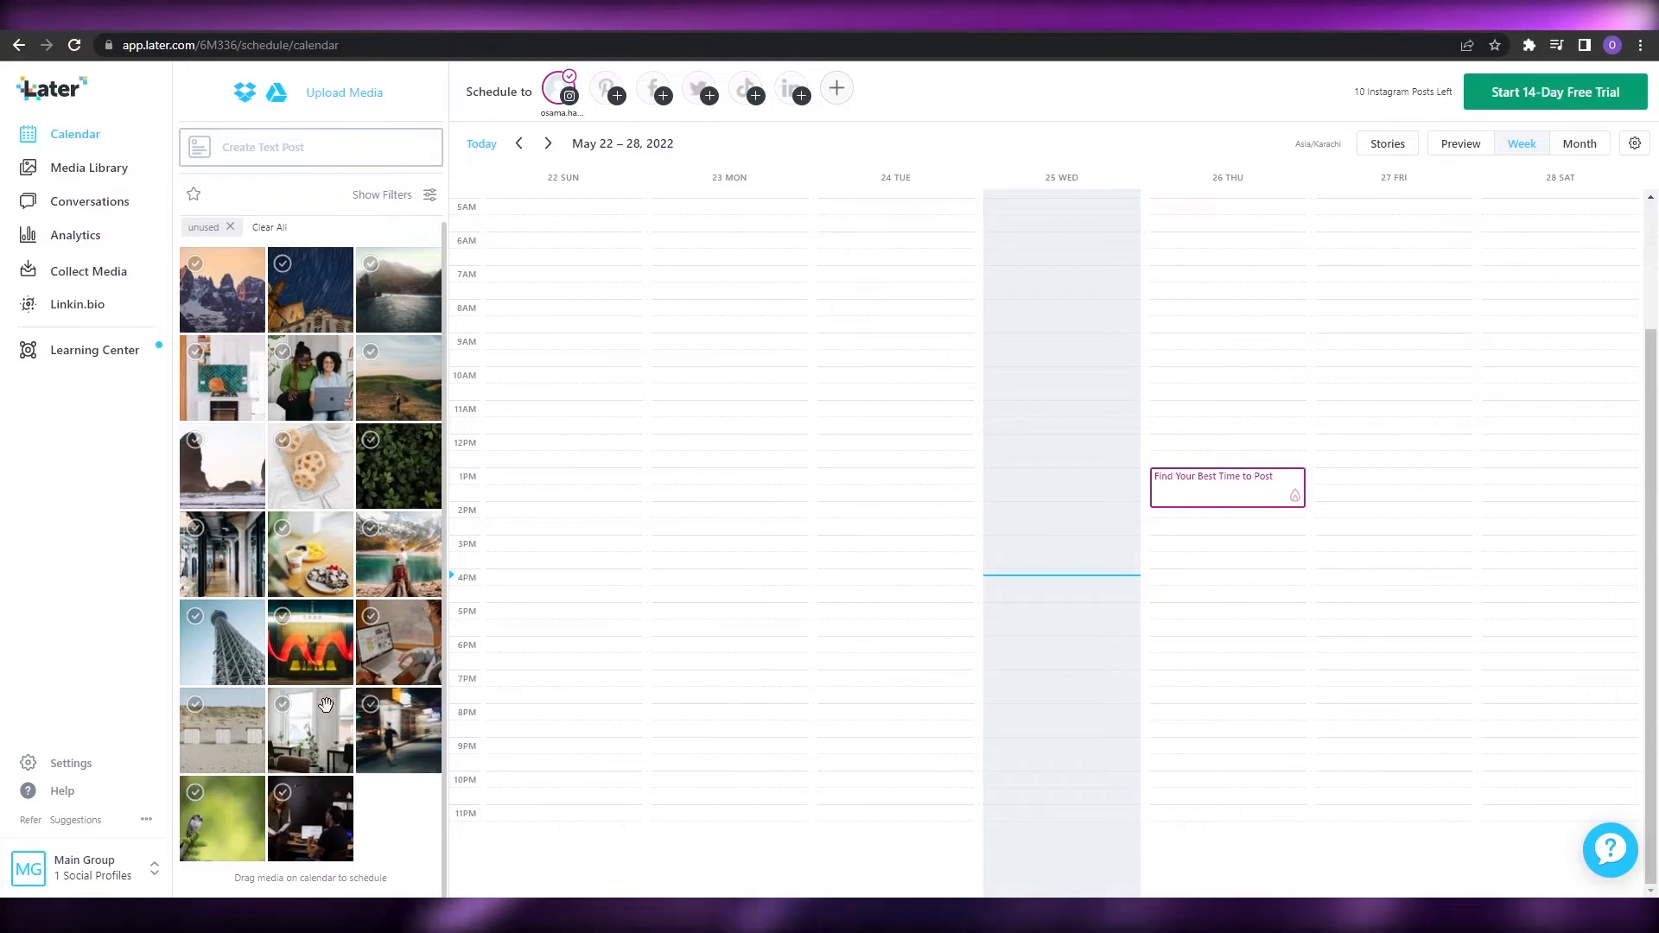
left_click(310, 799)
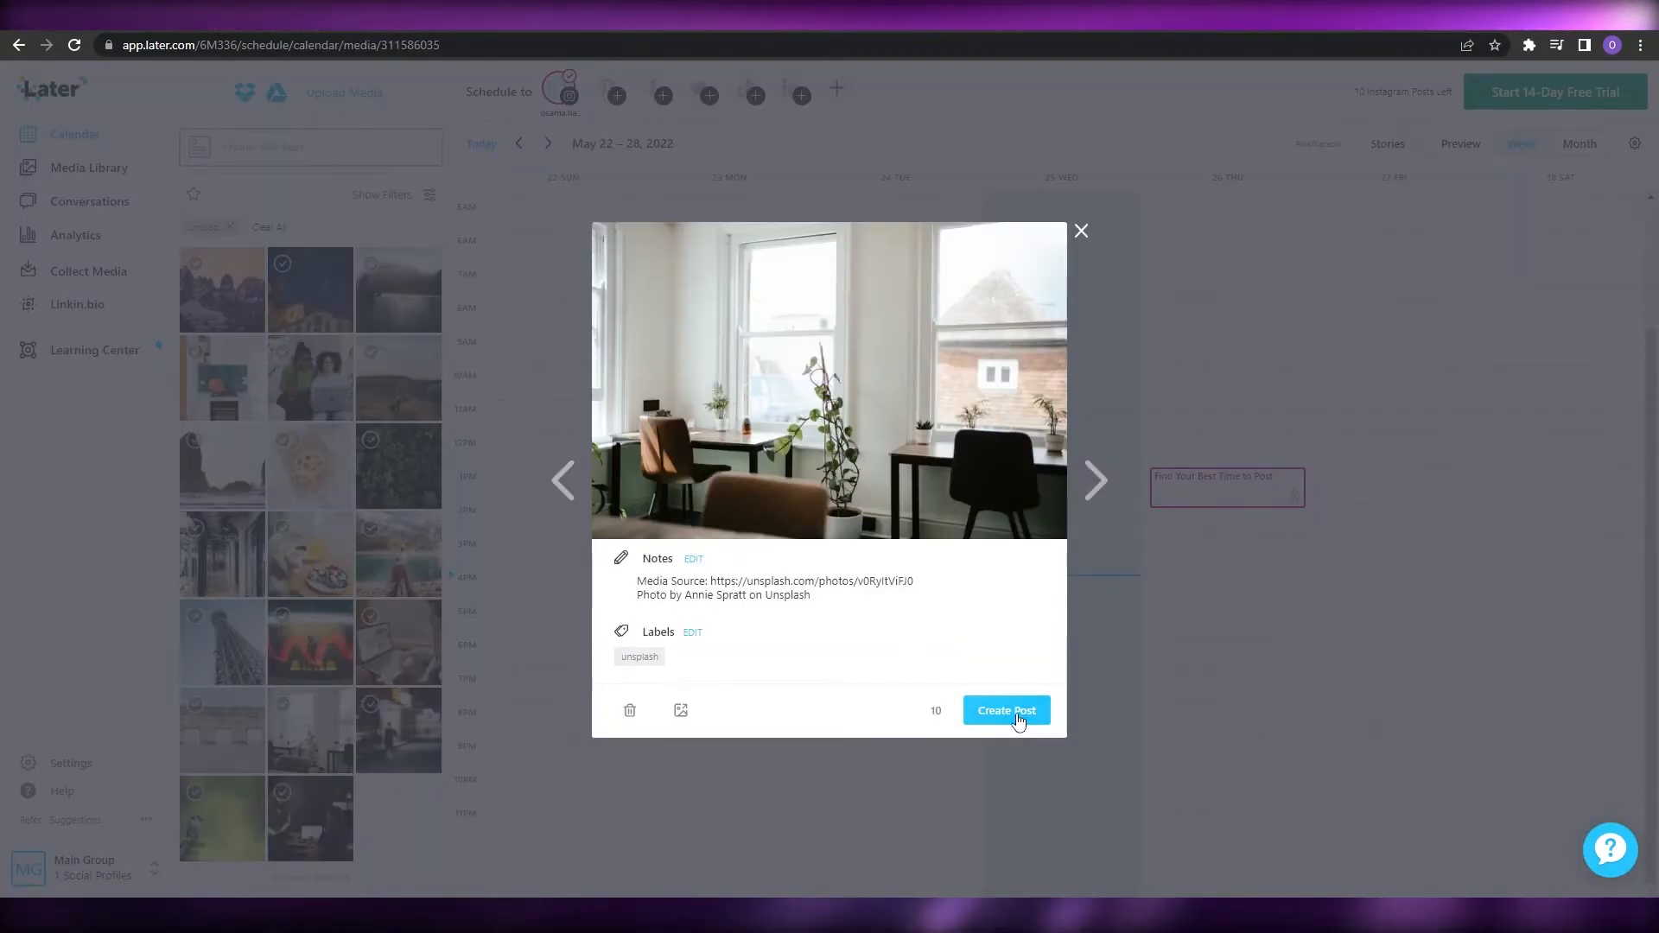
left_click(1016, 717)
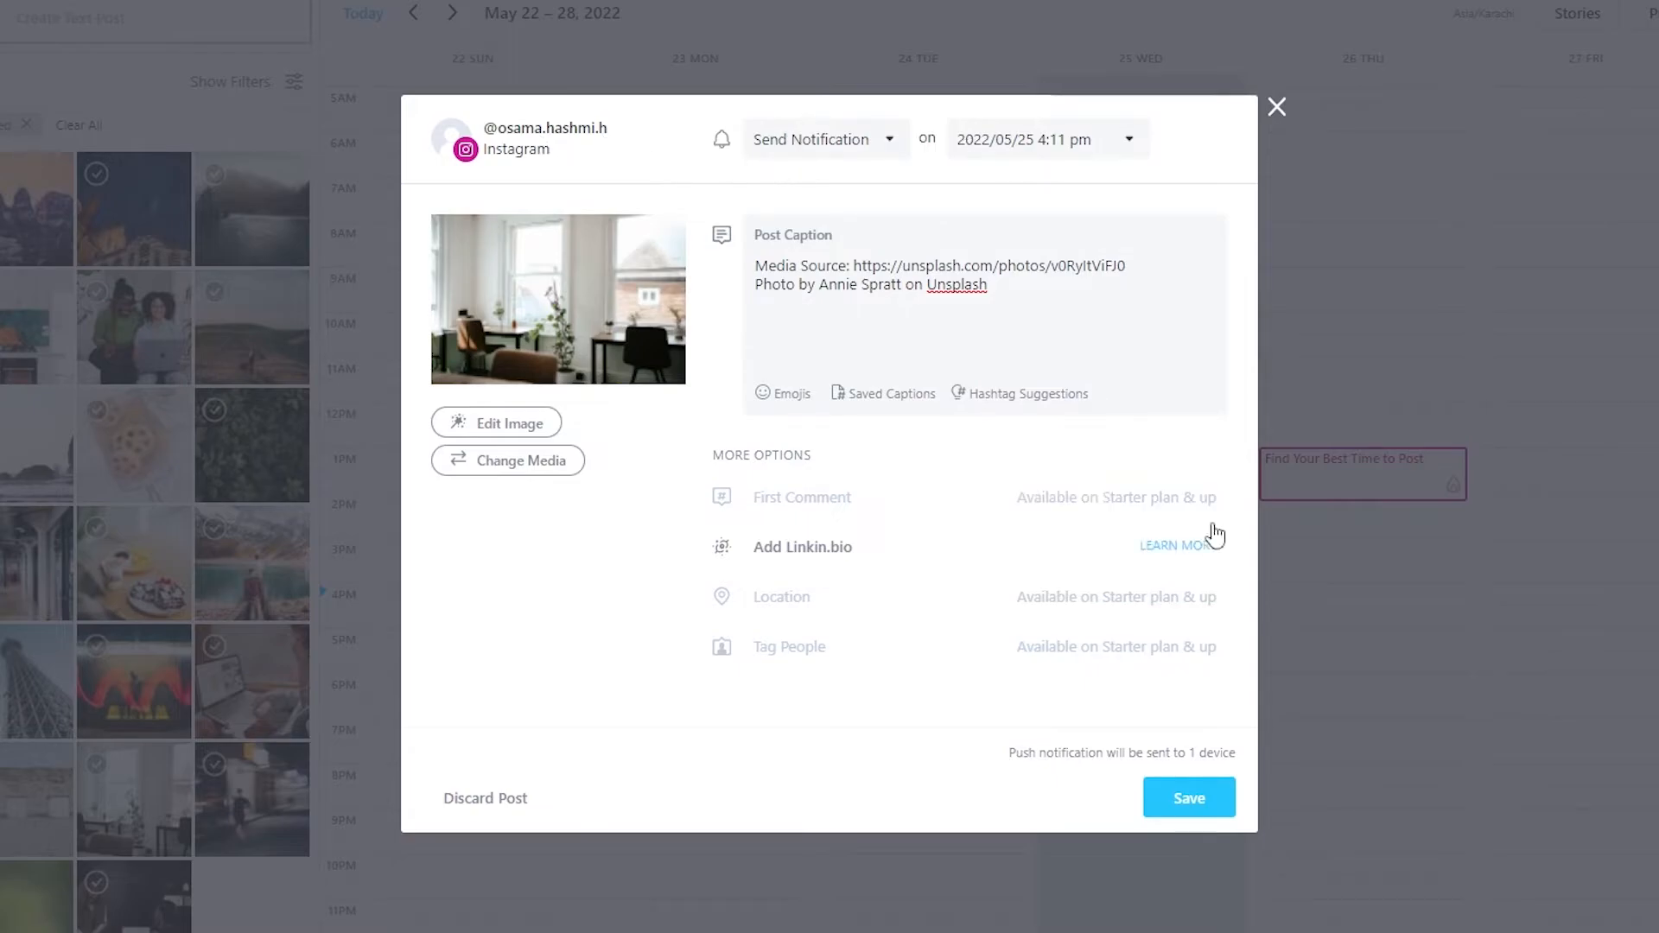
left_click(1277, 108)
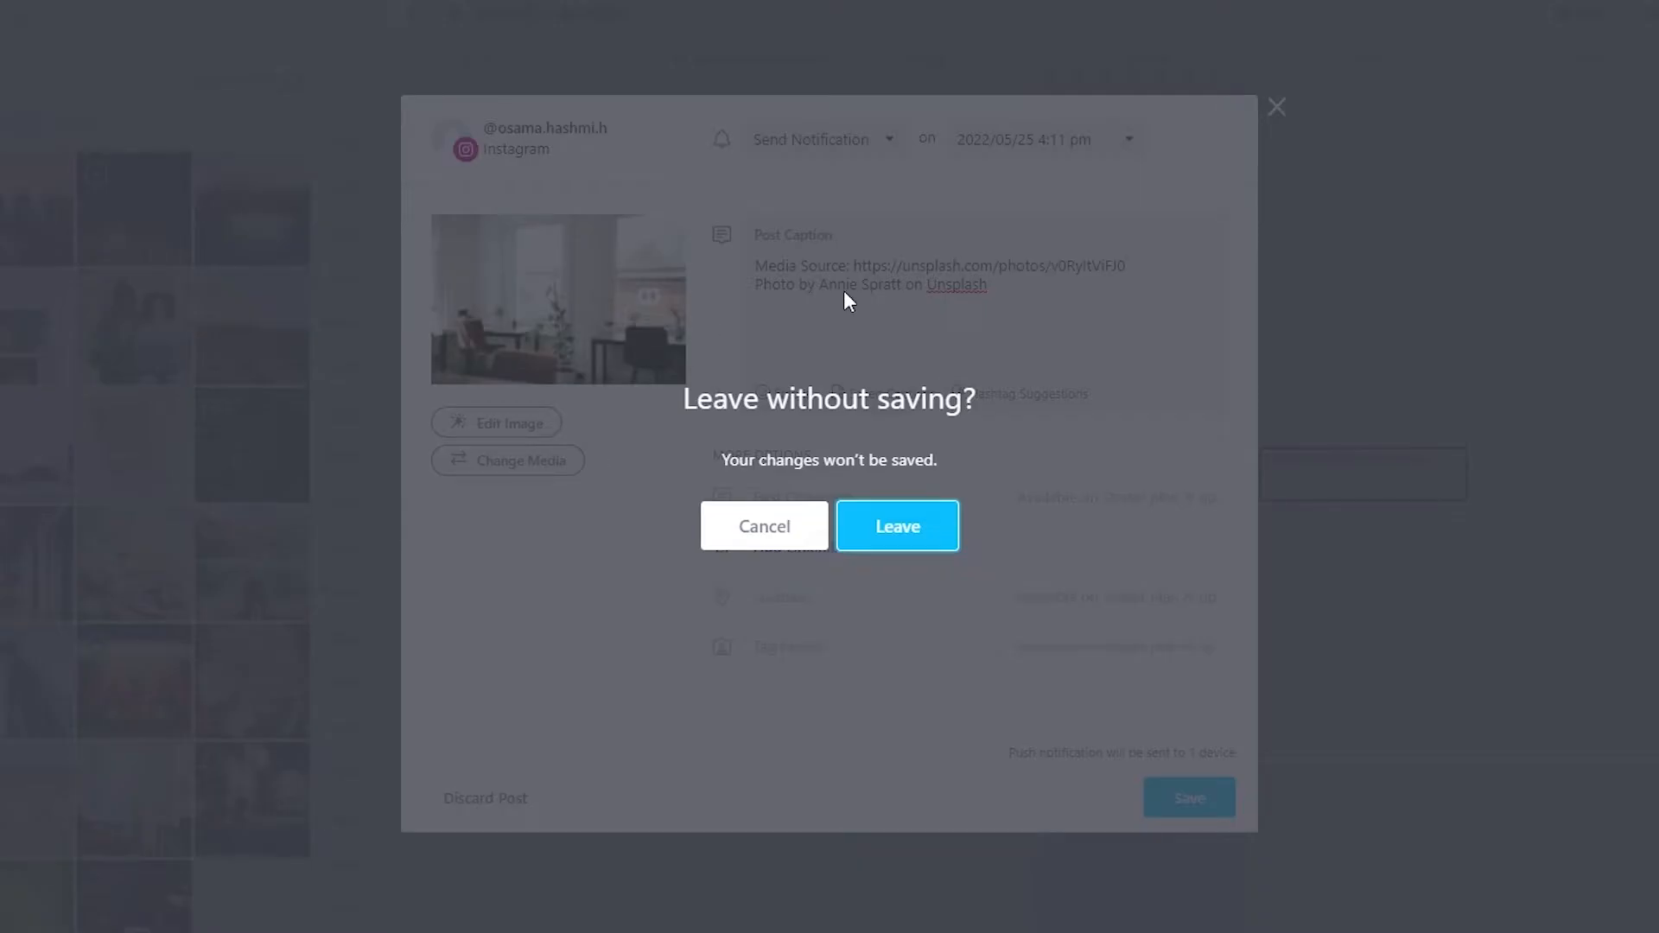
left_click(781, 518)
left_click(1278, 107)
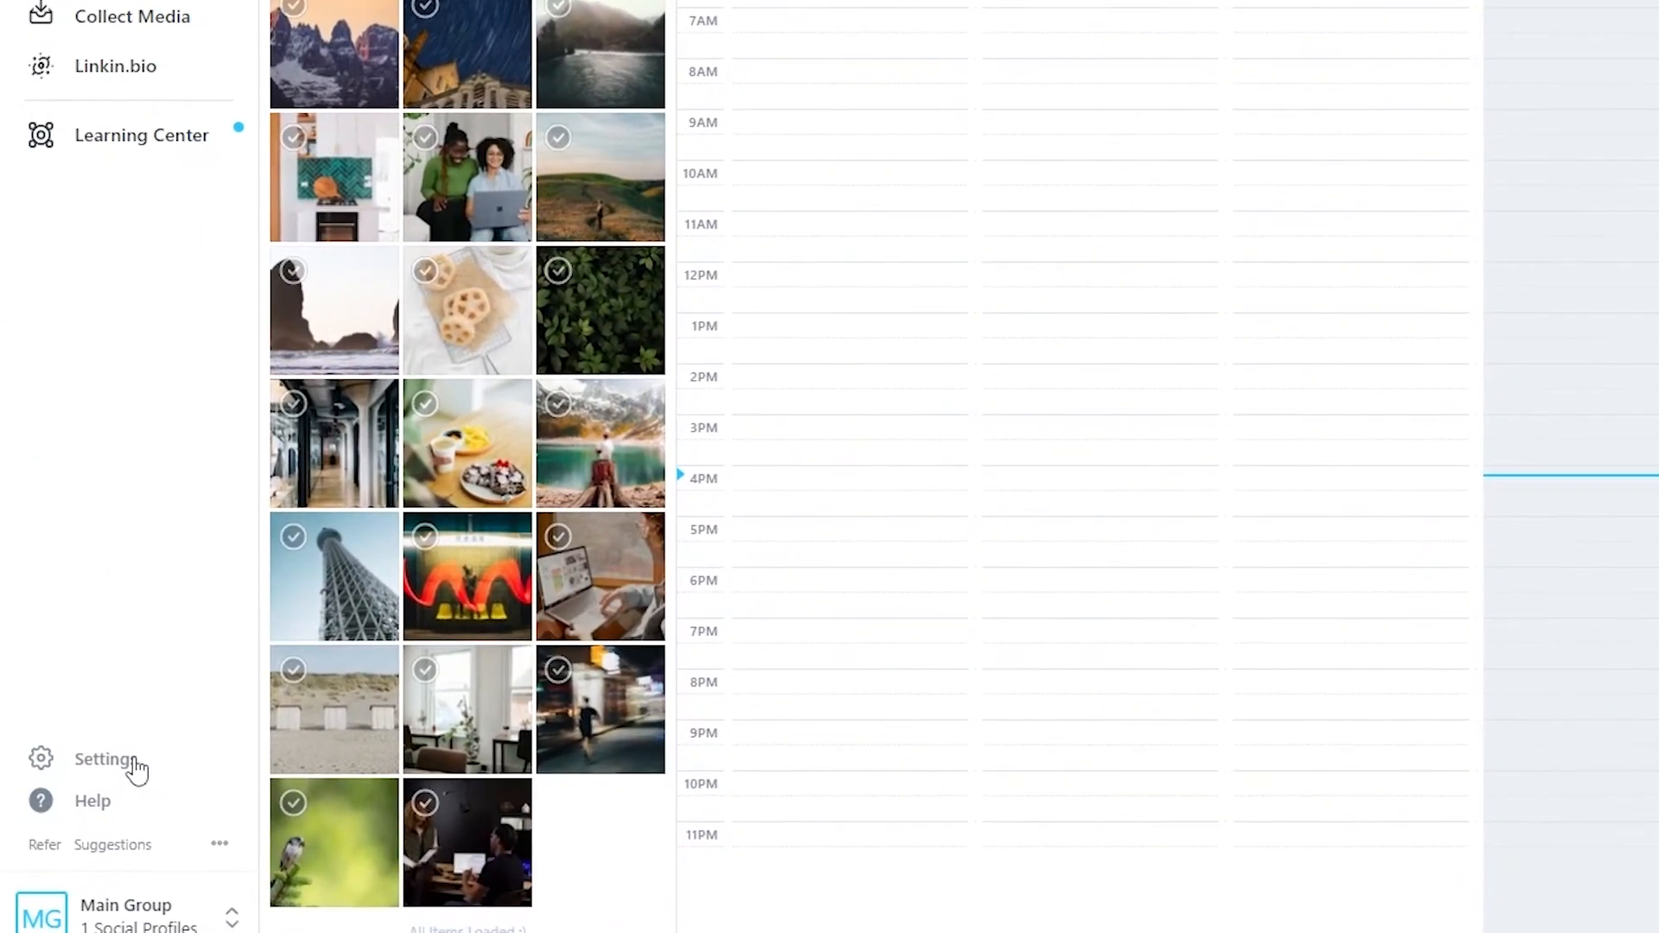
Step: View the account settings, including the subscription and the posts used this month
left_click(96, 776)
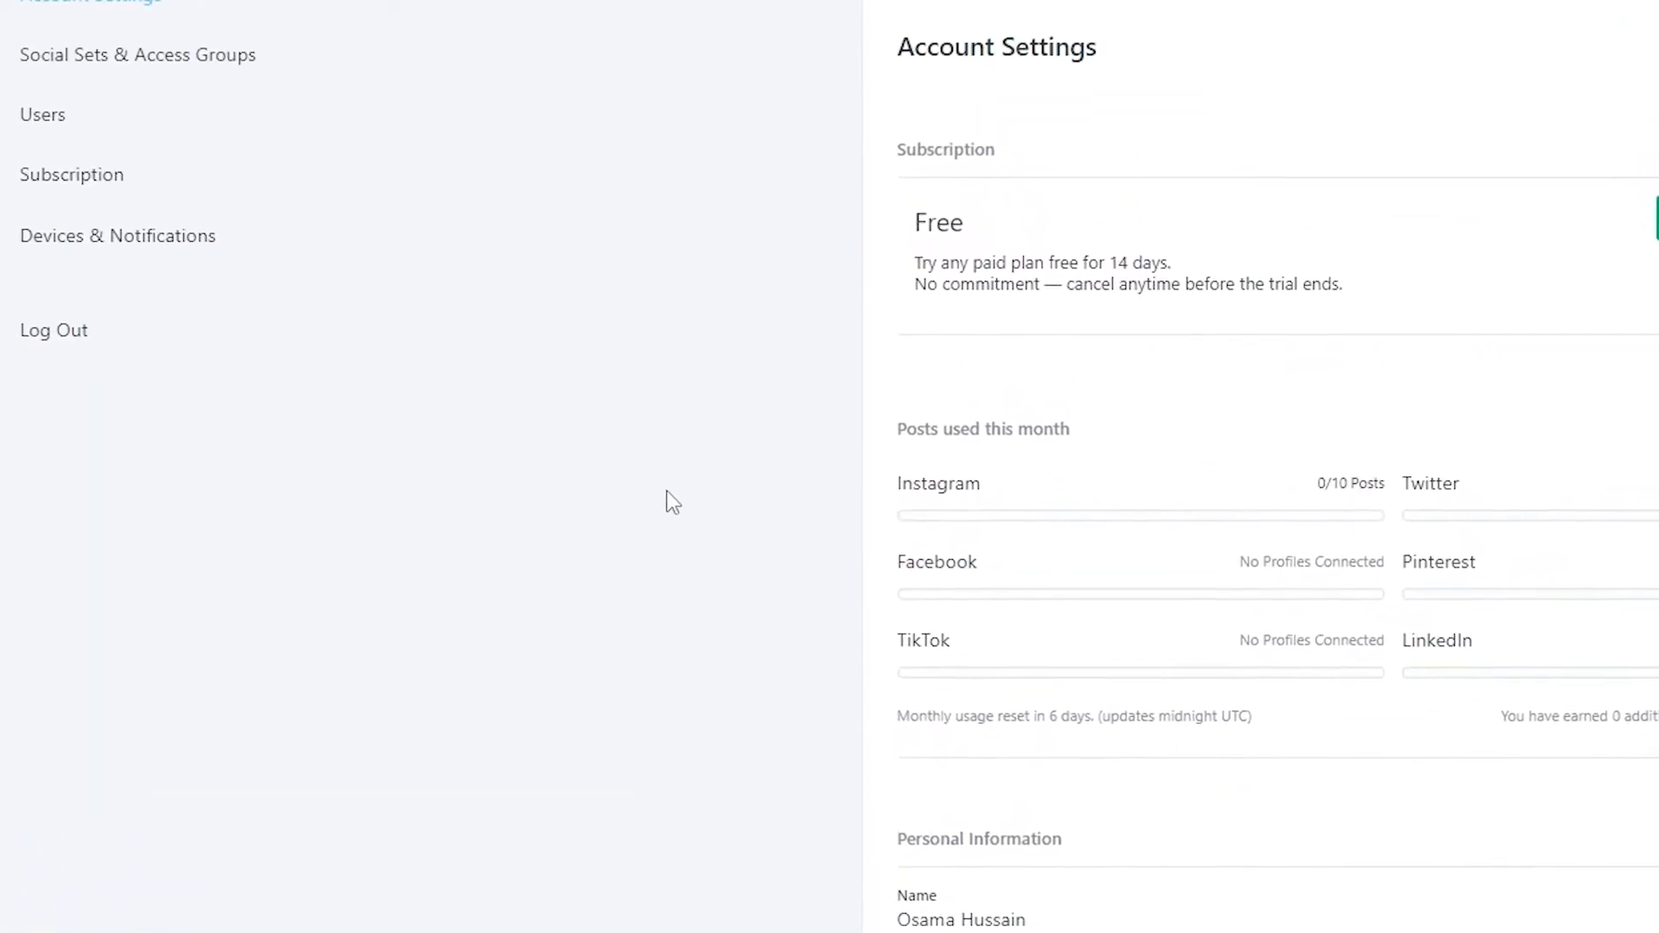
scroll(1189, 927, "down", 2)
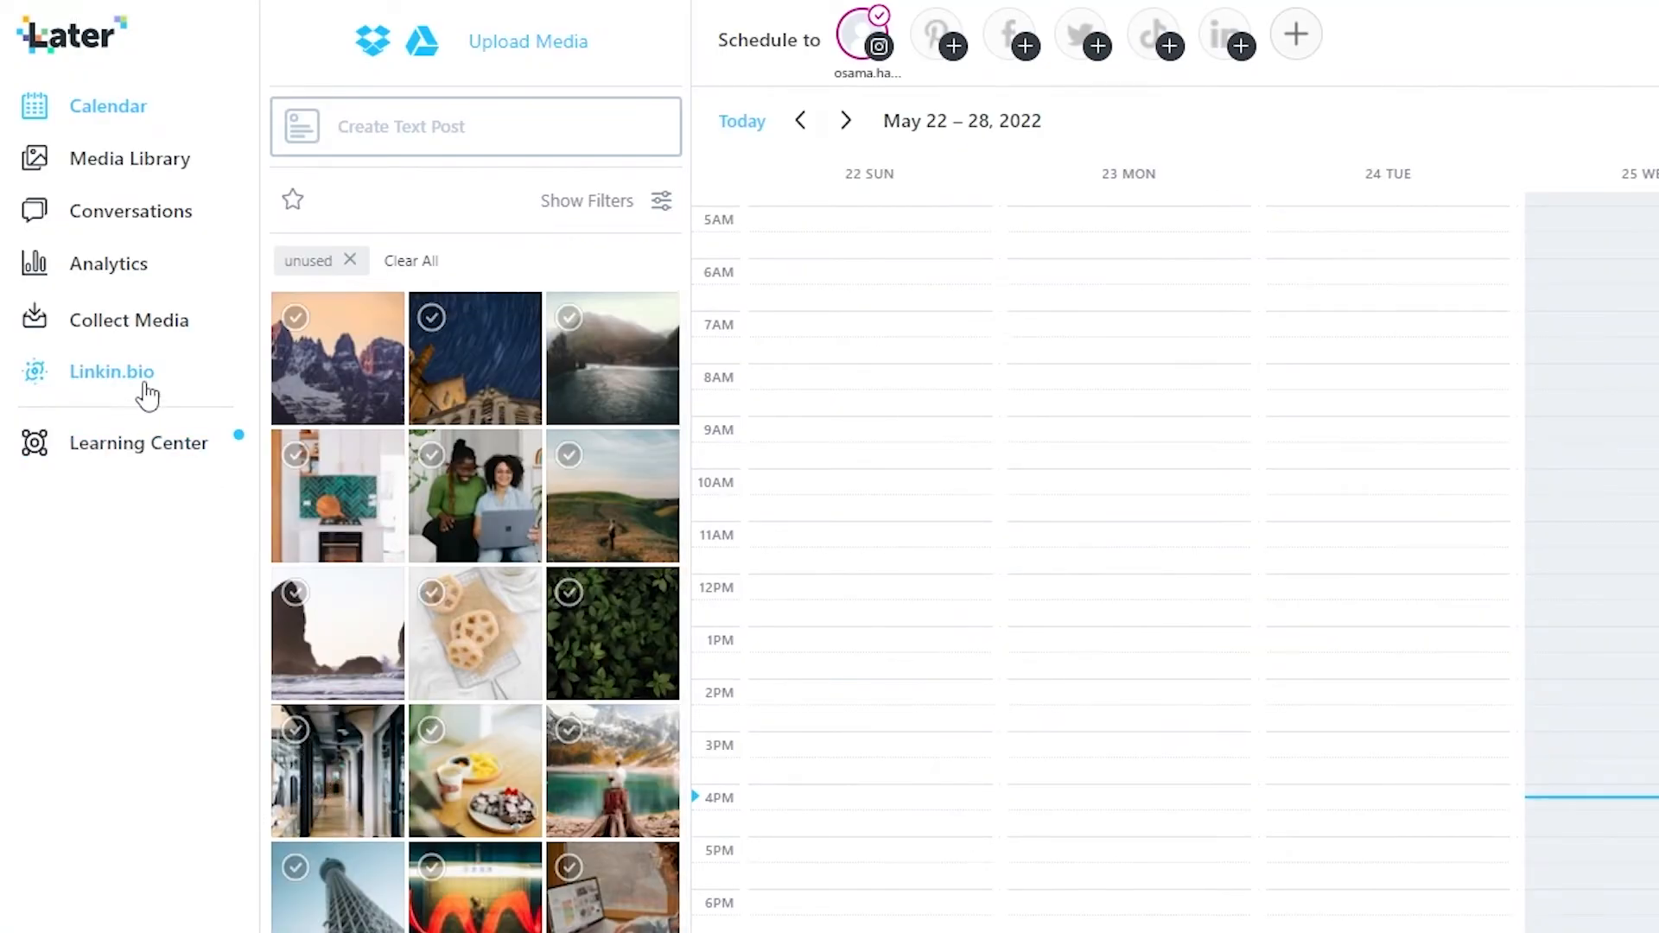
Step: Start the Linkin.bio setup, keeping the suggested username for the page's address
left_click(144, 396)
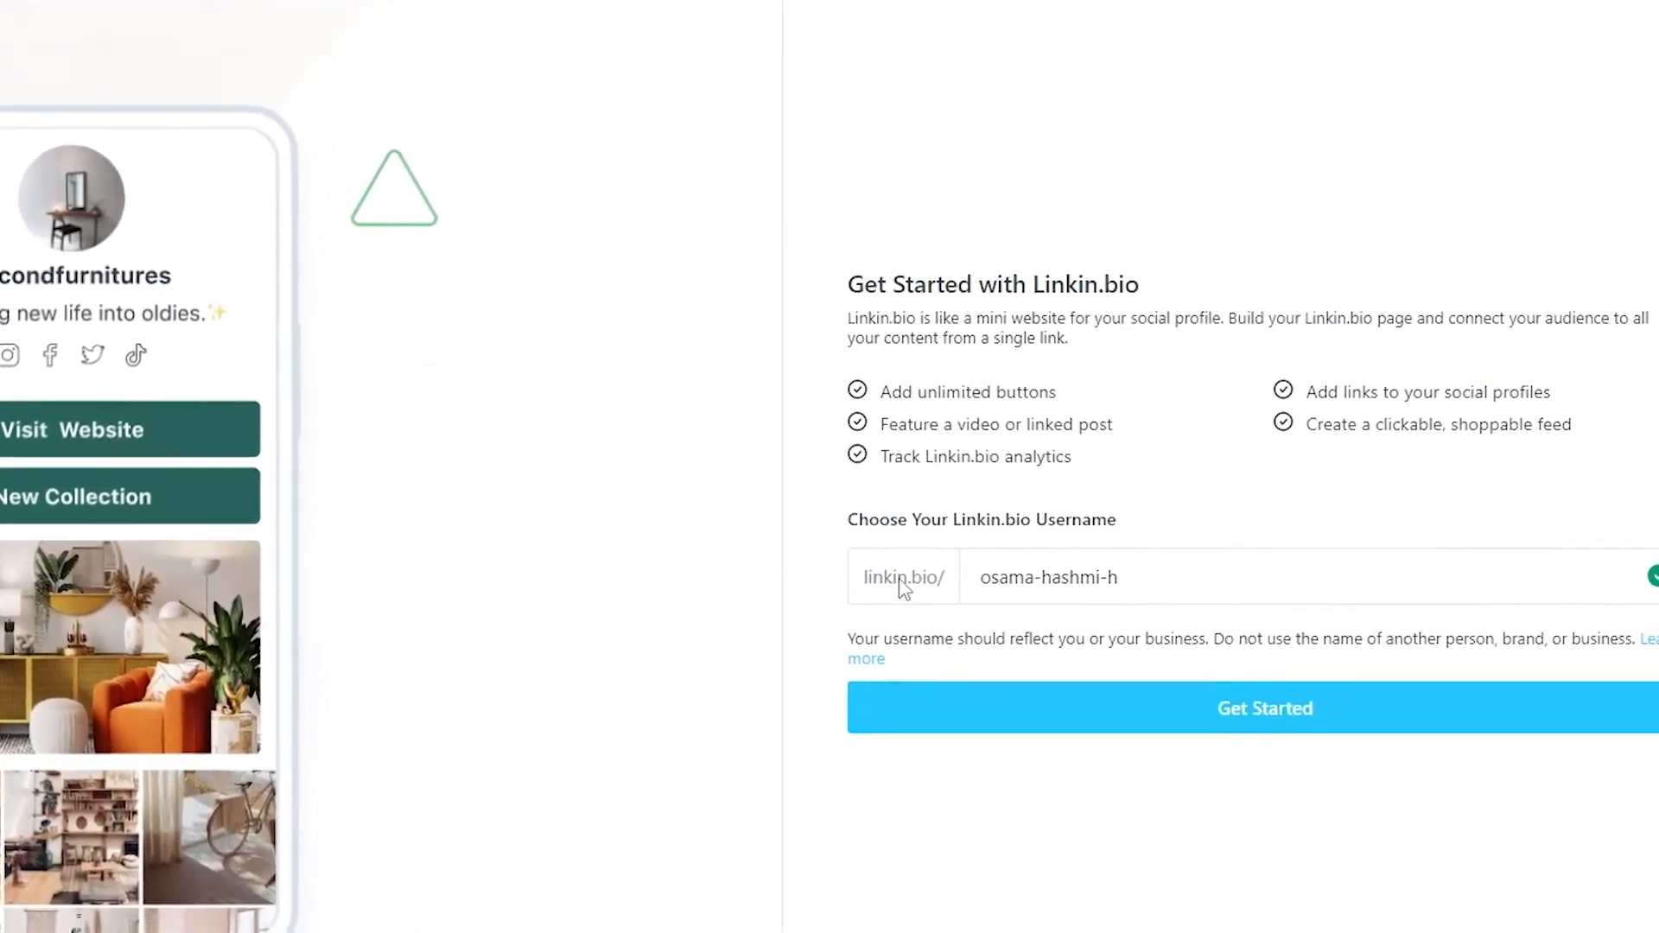
left_click(1073, 563)
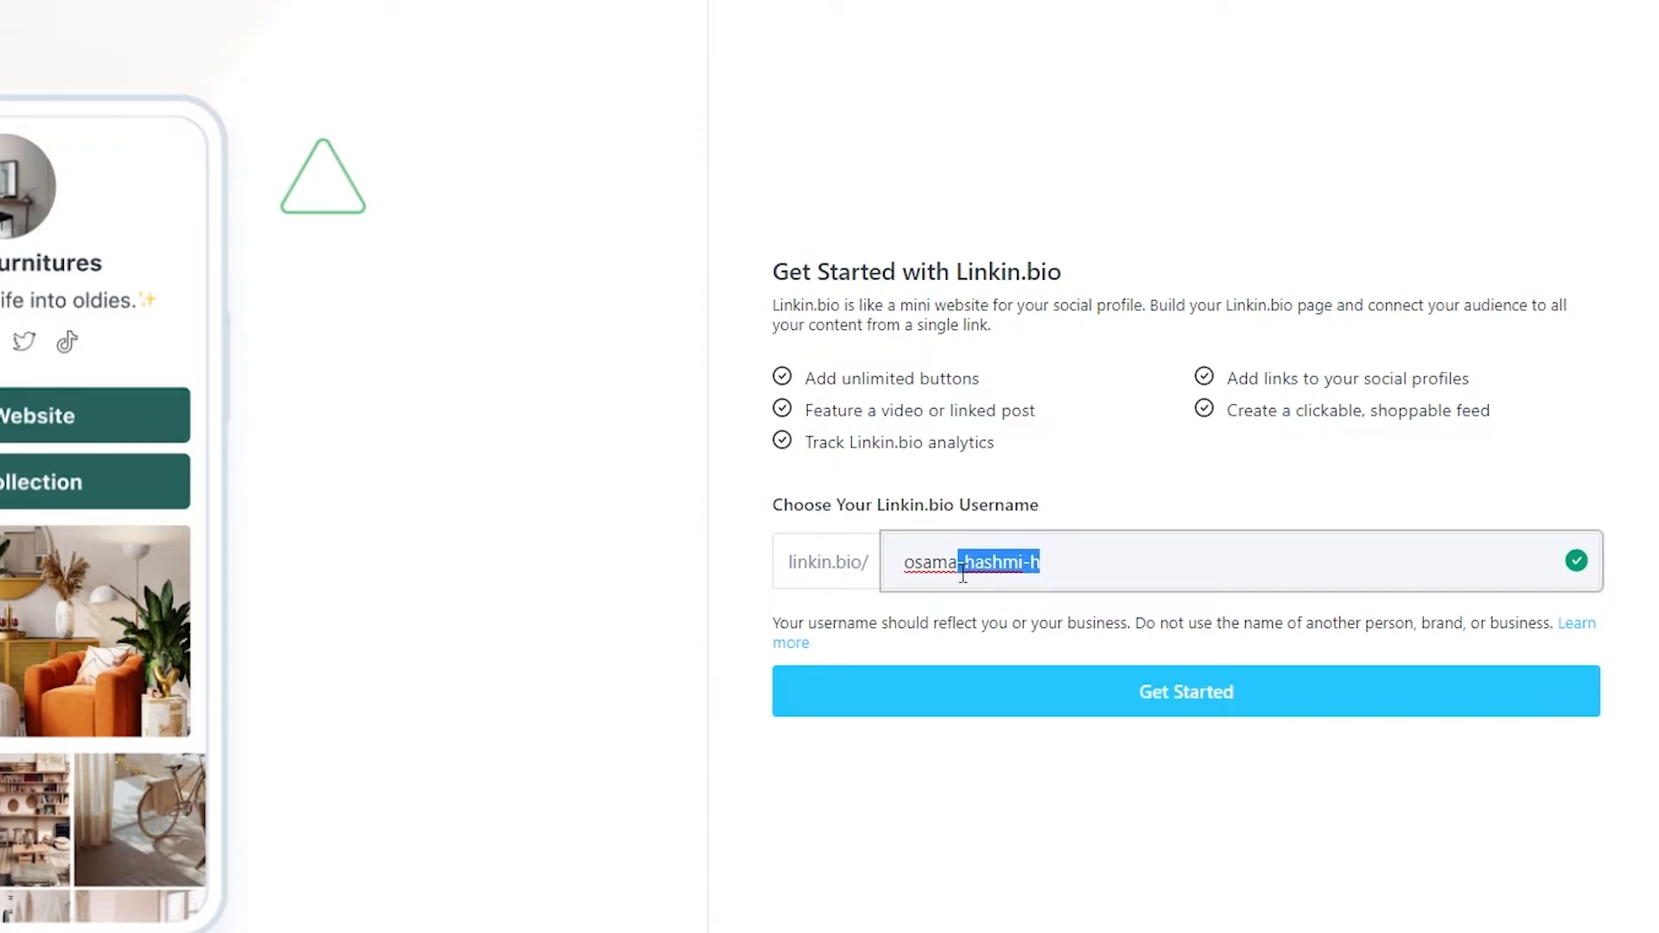
key("BackSpace")
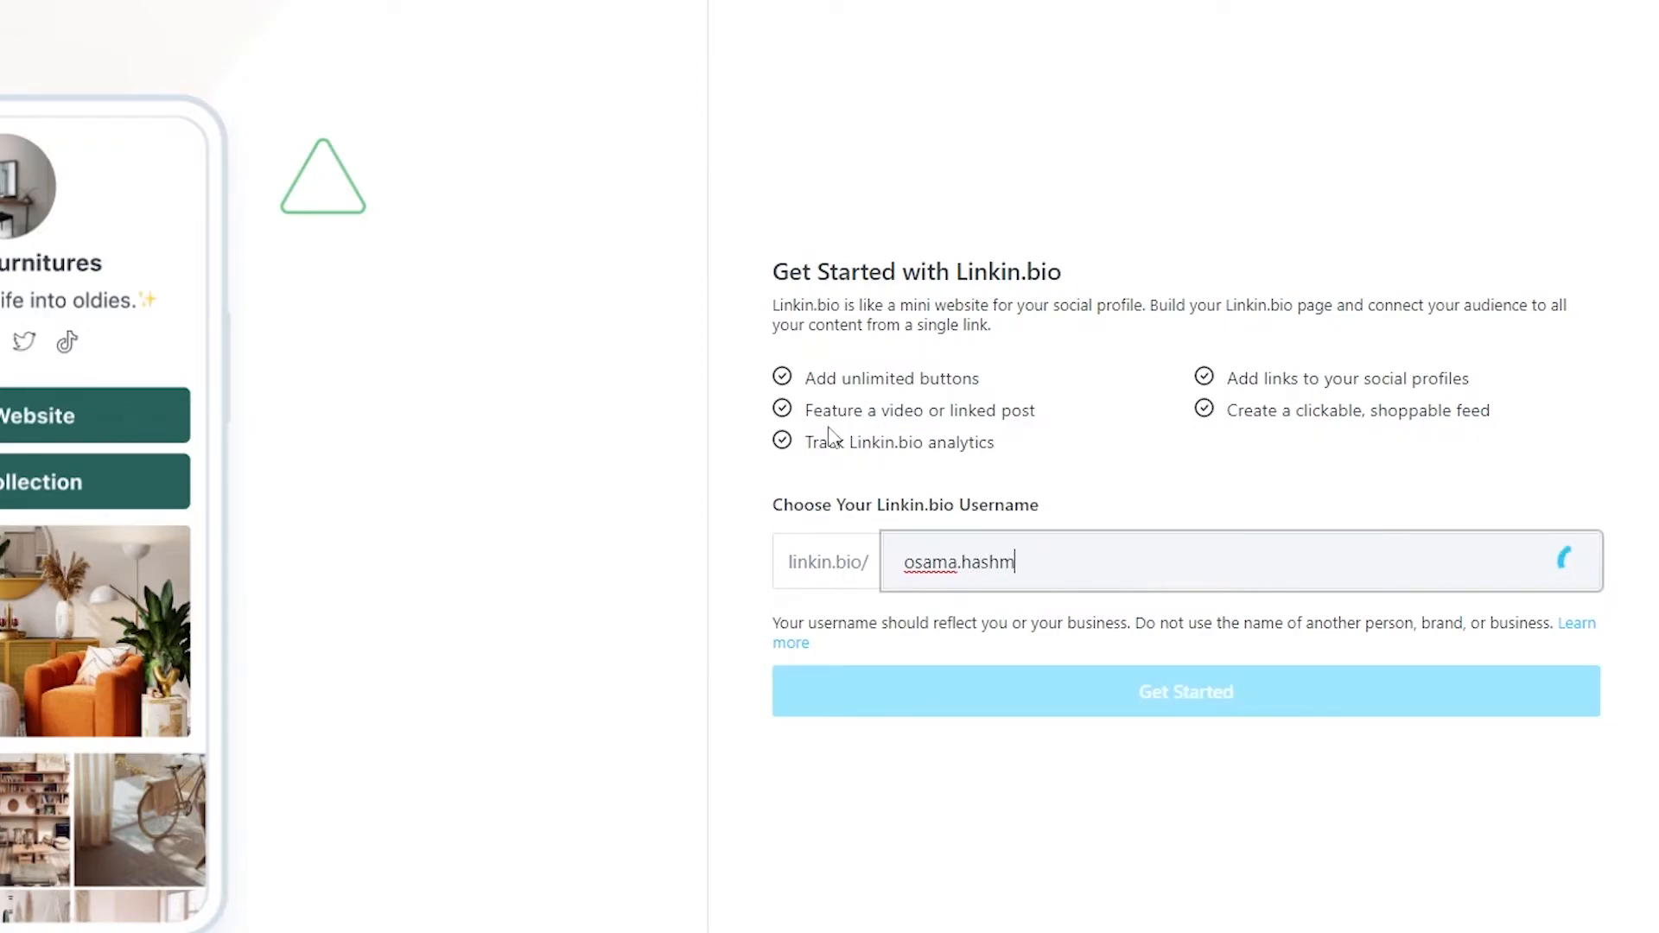
key("ctrl+z")
key("ctrl+z")
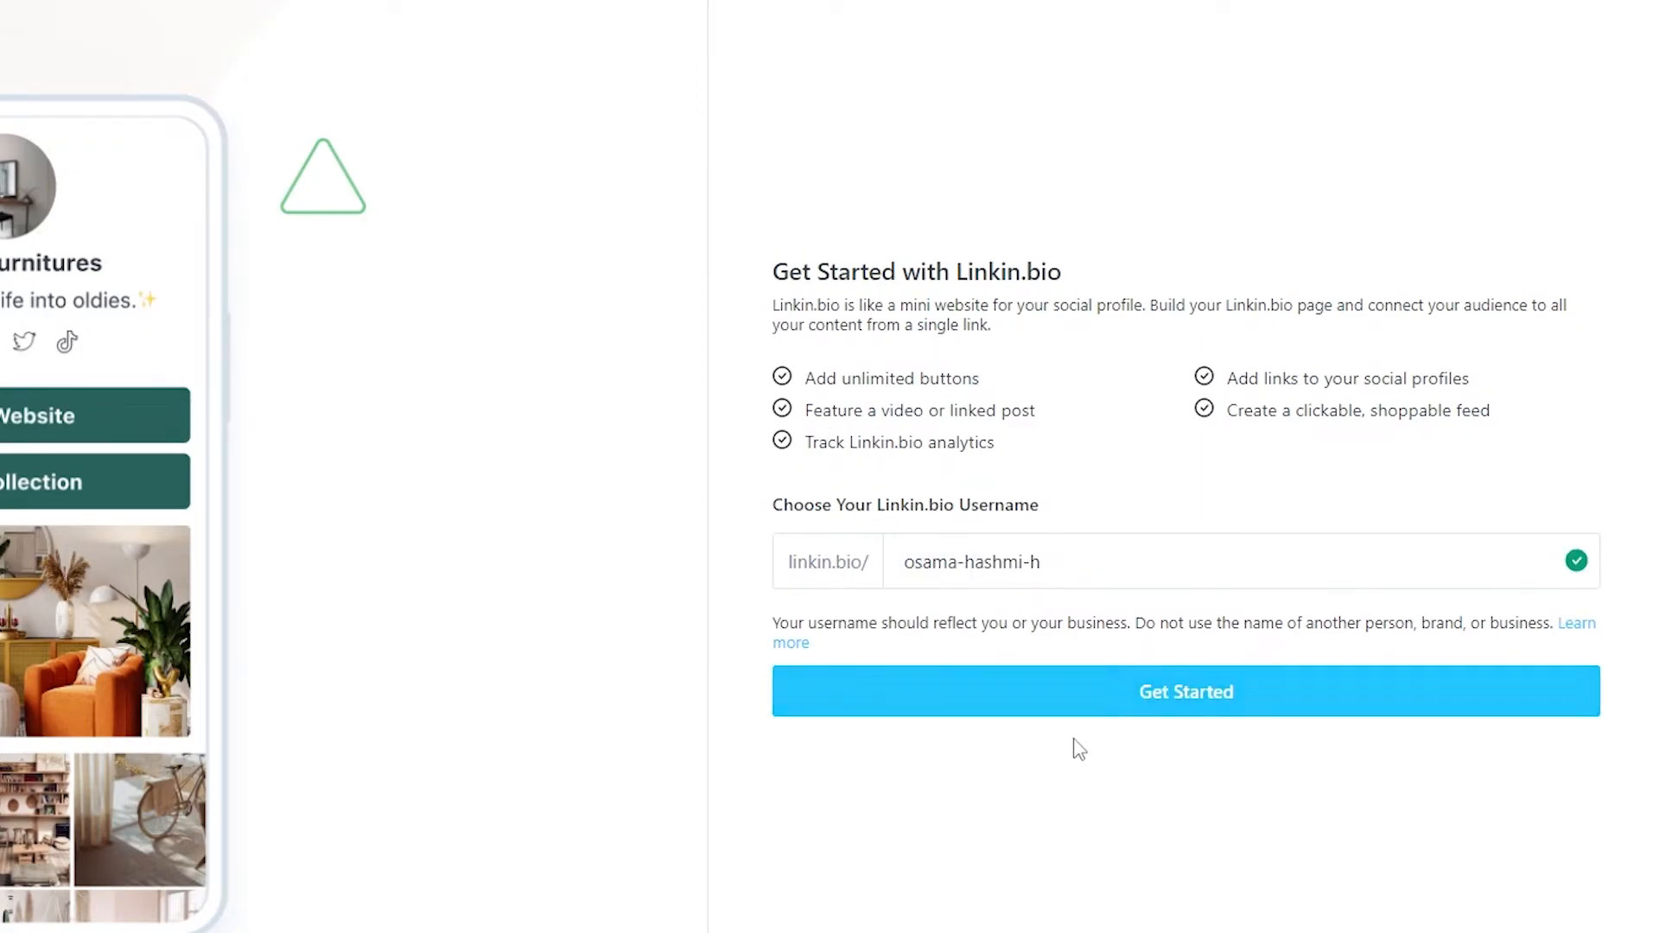
left_click(1098, 707)
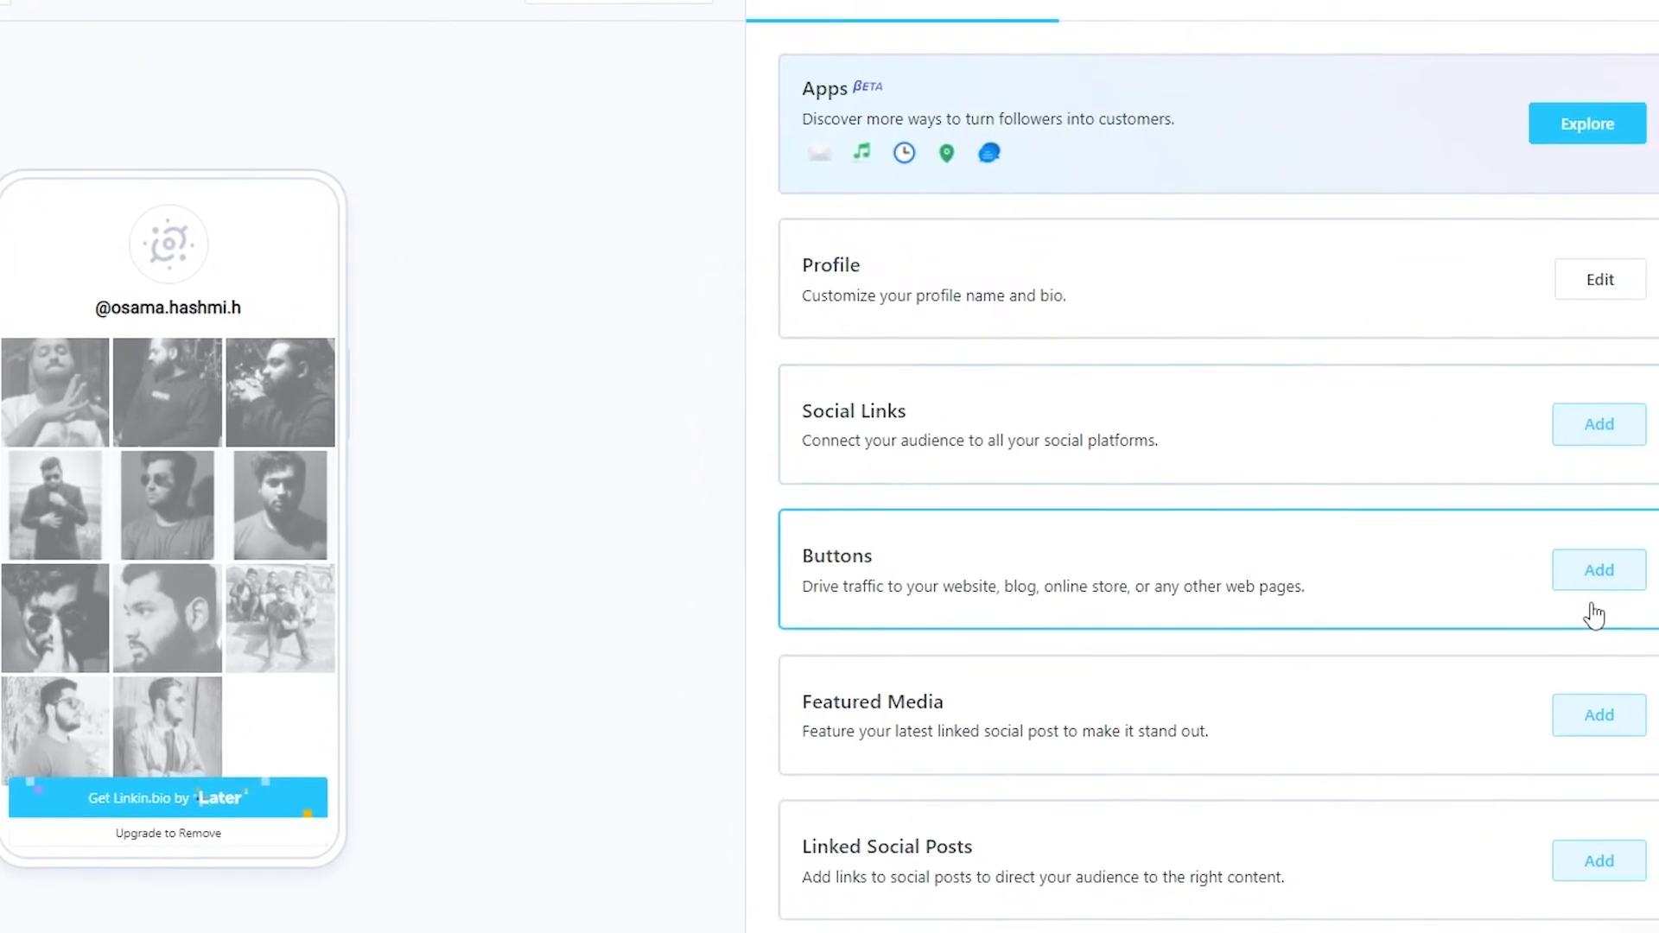
Step: Start a new blank button on the Linkin.bio page and leave it without saving
left_click(1559, 553)
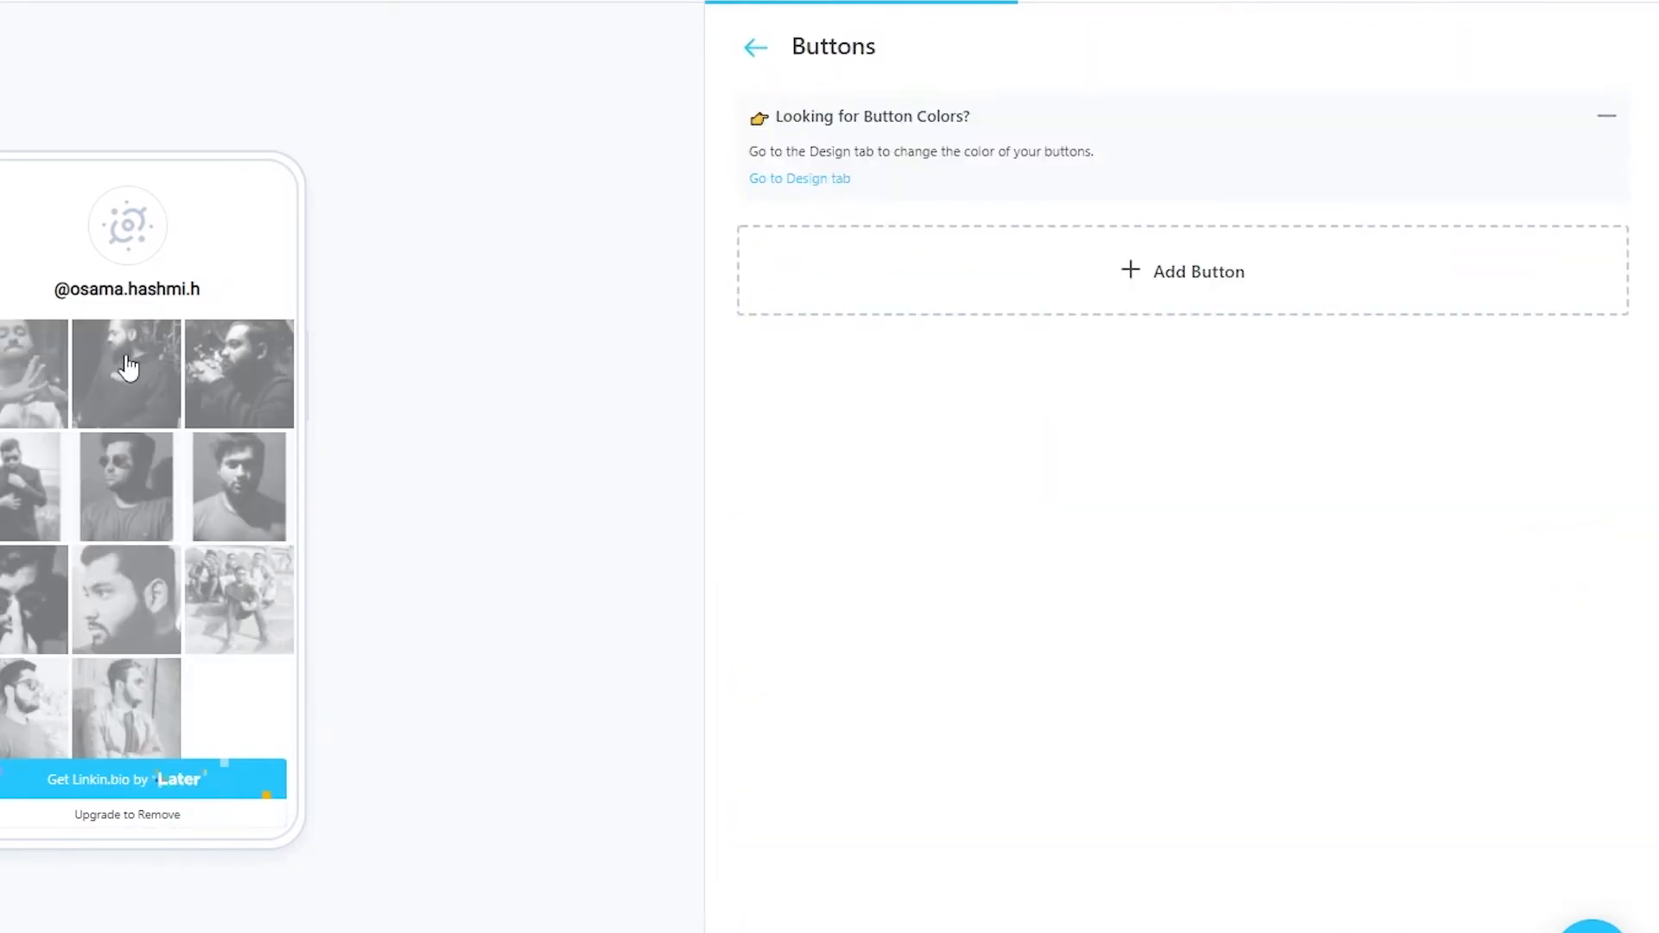
left_click(1197, 314)
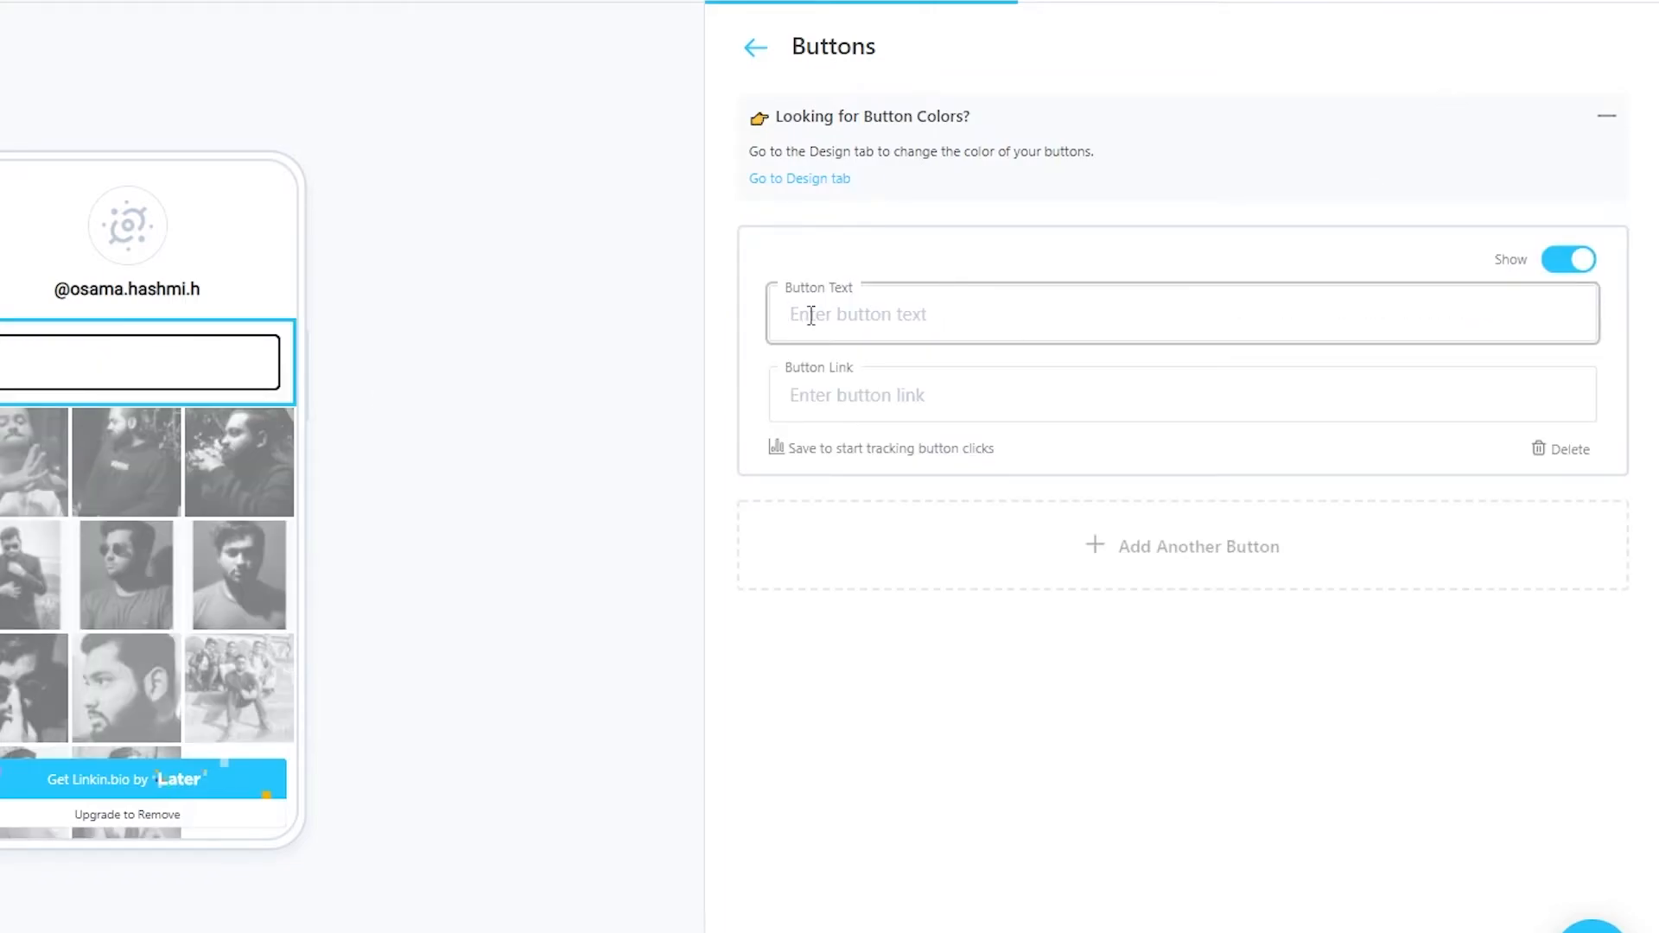
left_click(754, 49)
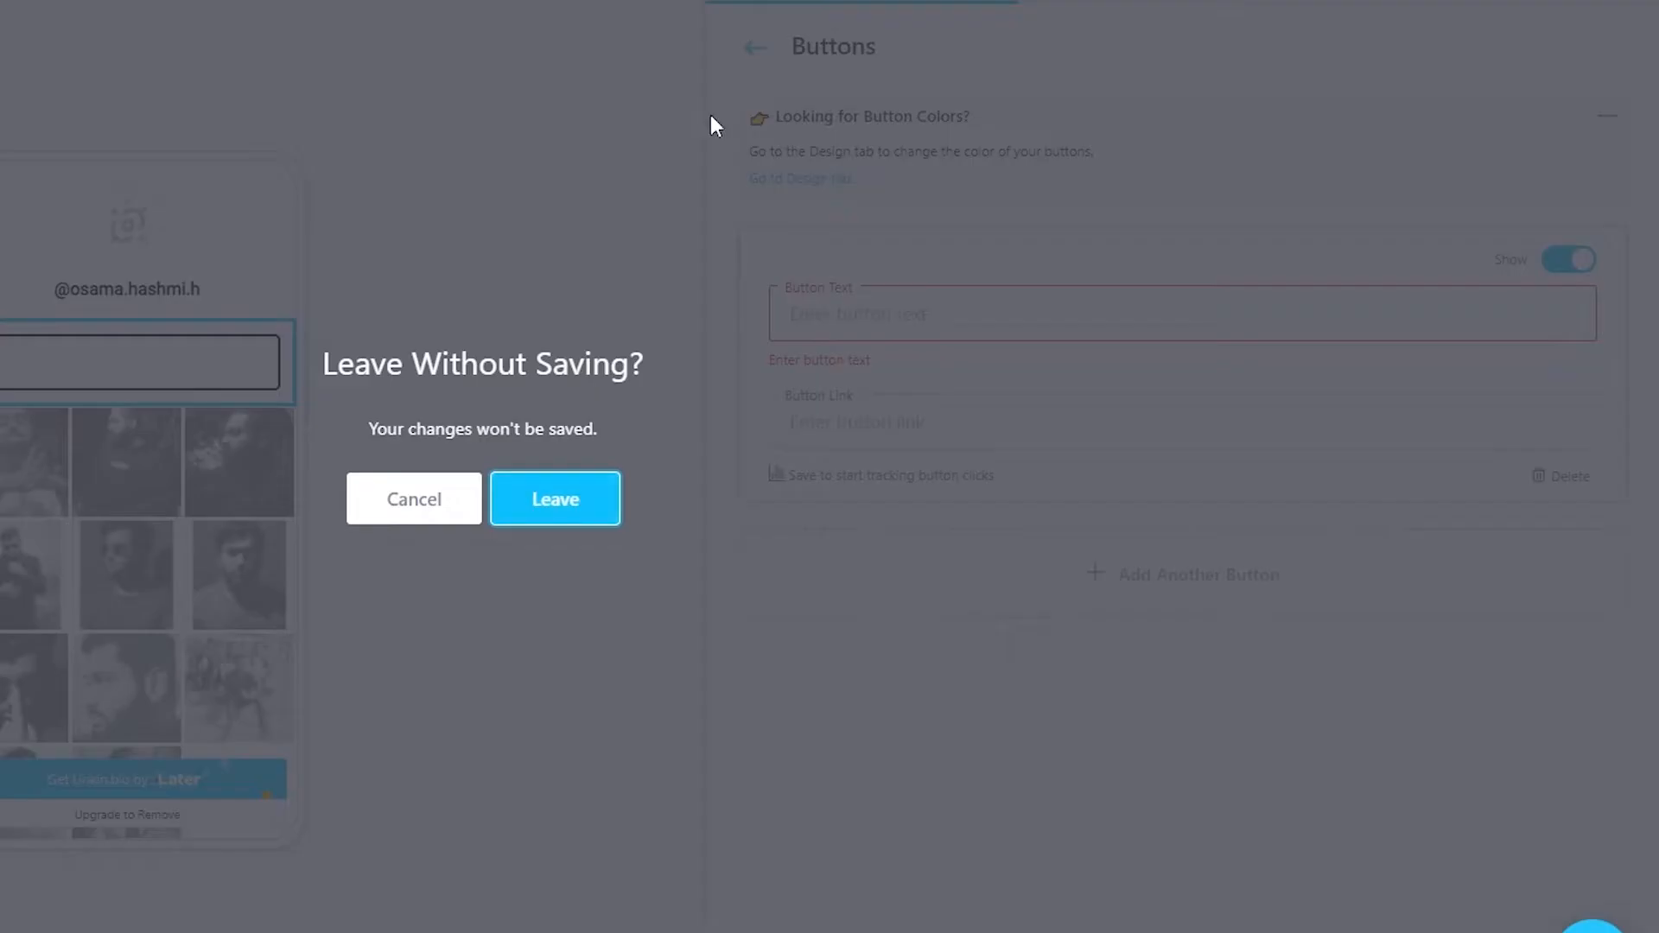
left_click(603, 497)
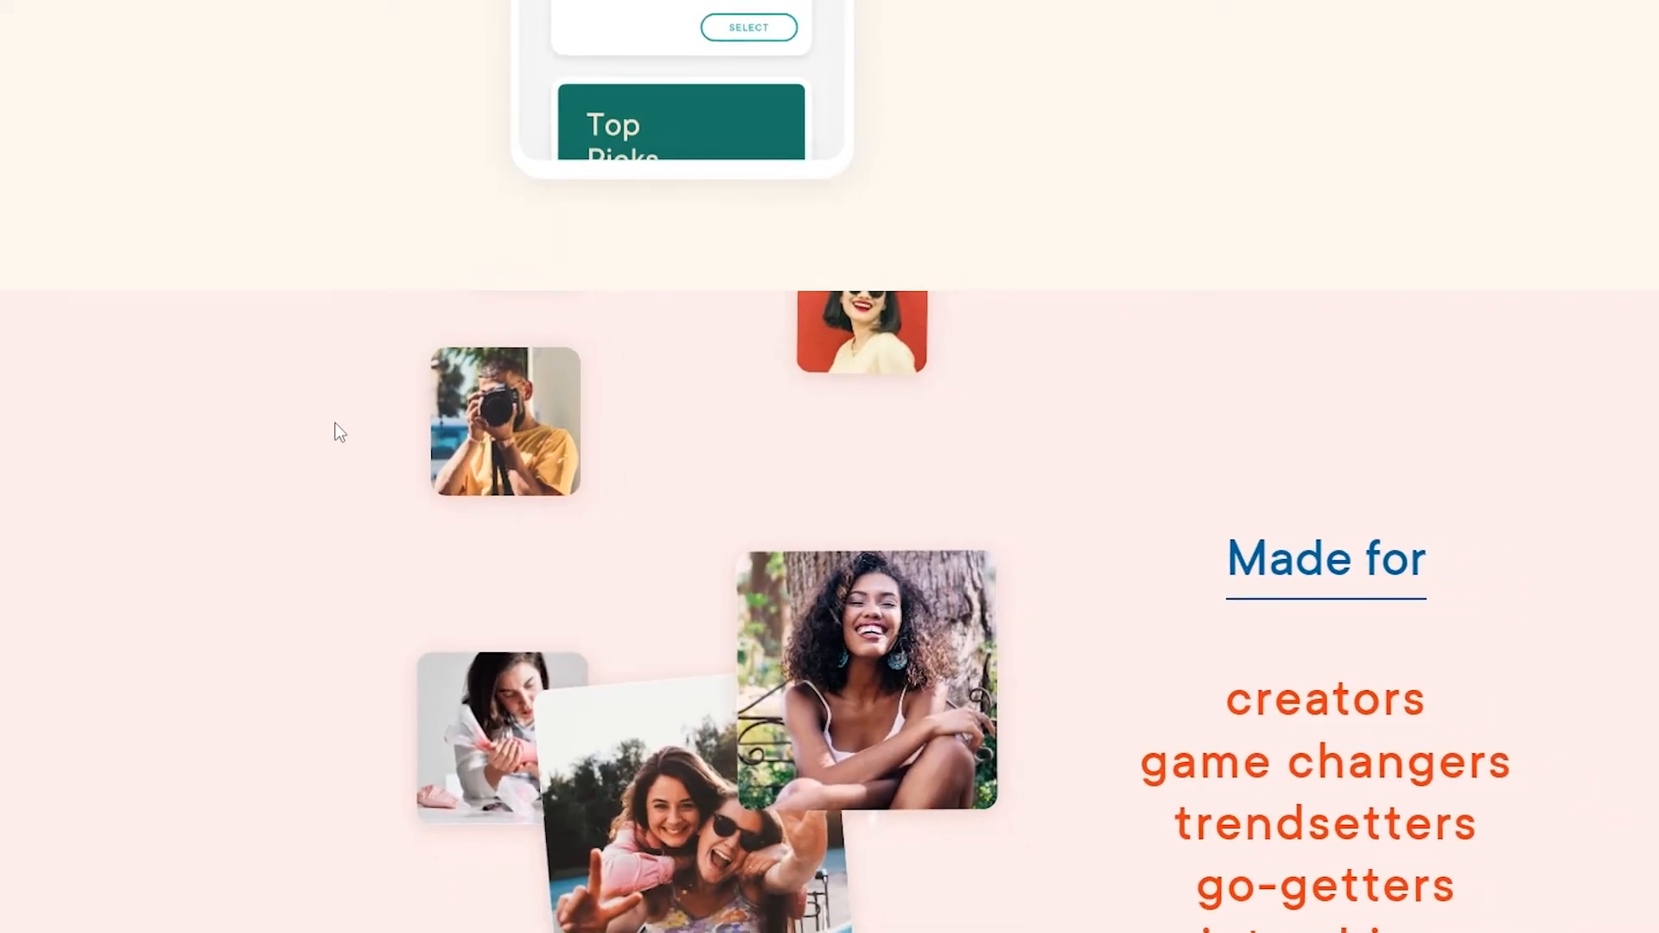
Step: Switch to the Milkshake website and review its home page, including the headline about making a free website on a phone
scroll(307, 582, "up", 10)
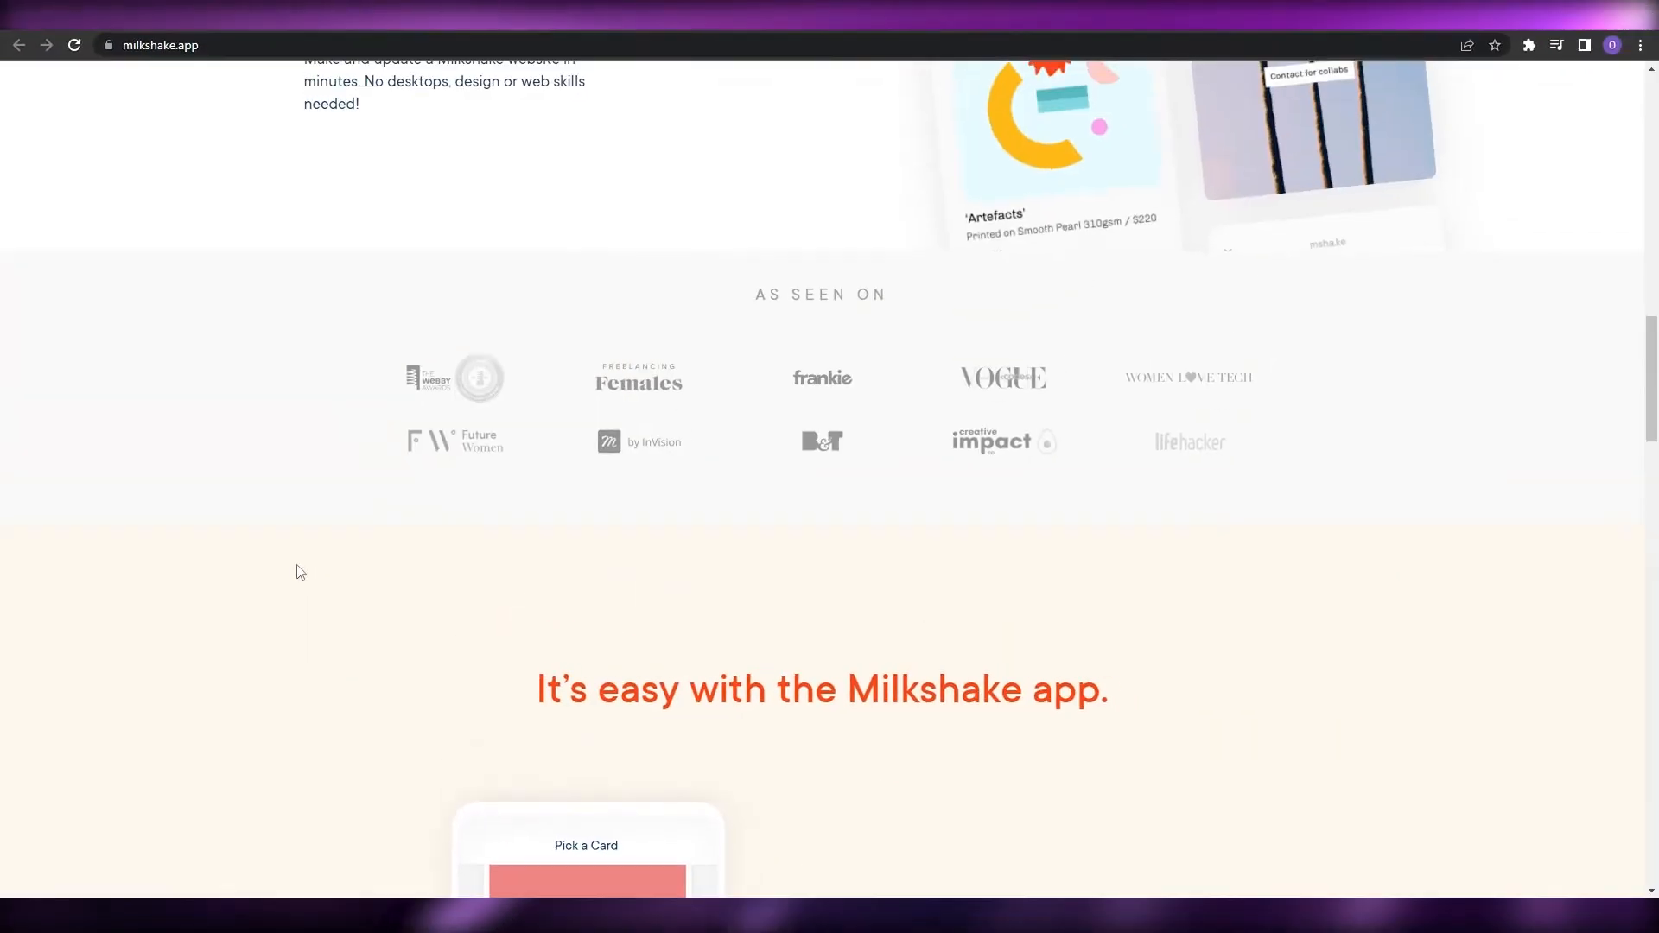
scroll(300, 572, "up", 10)
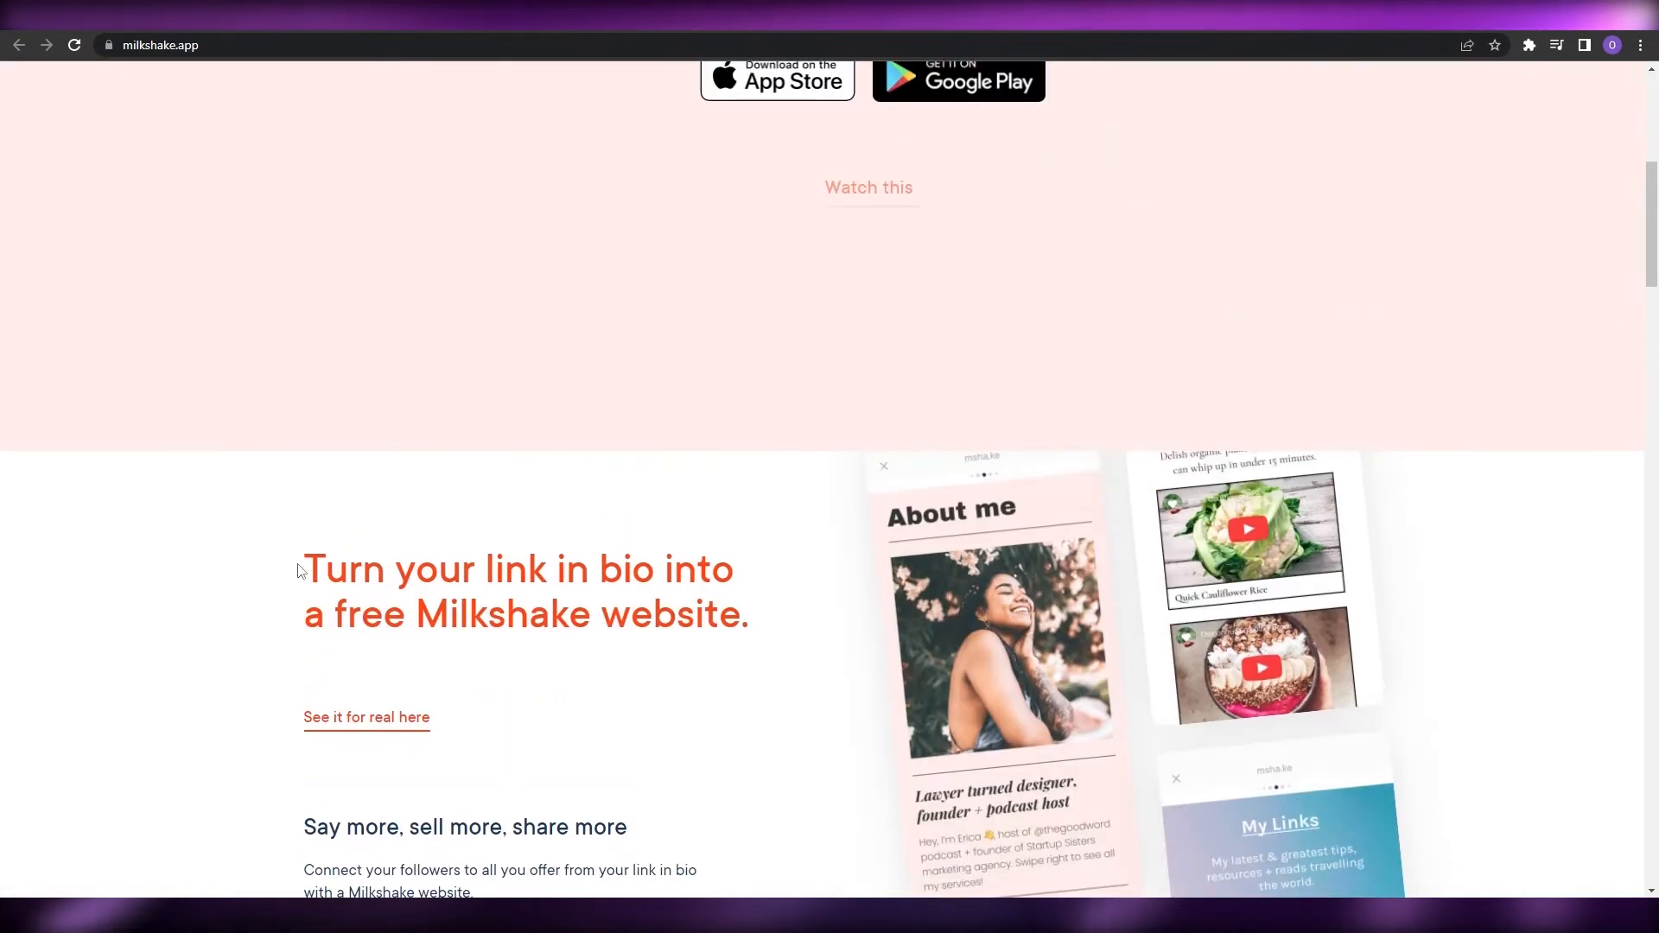
scroll(303, 574, "up", 7)
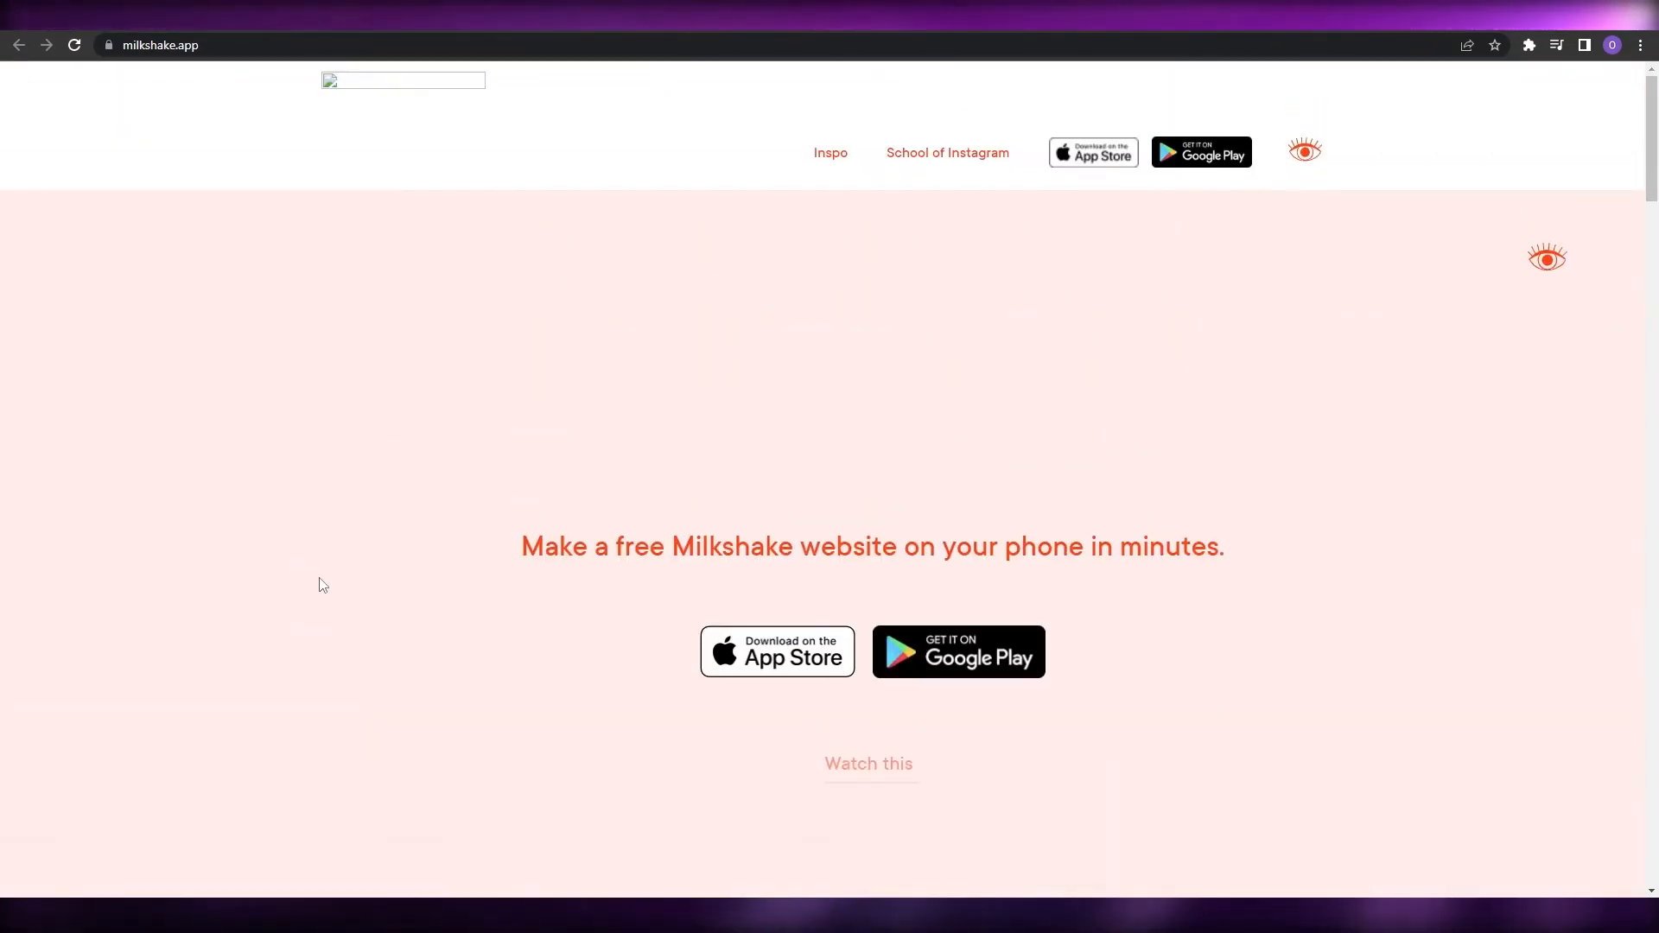
scroll(333, 579, "down", 3)
scroll(548, 352, "up", 3)
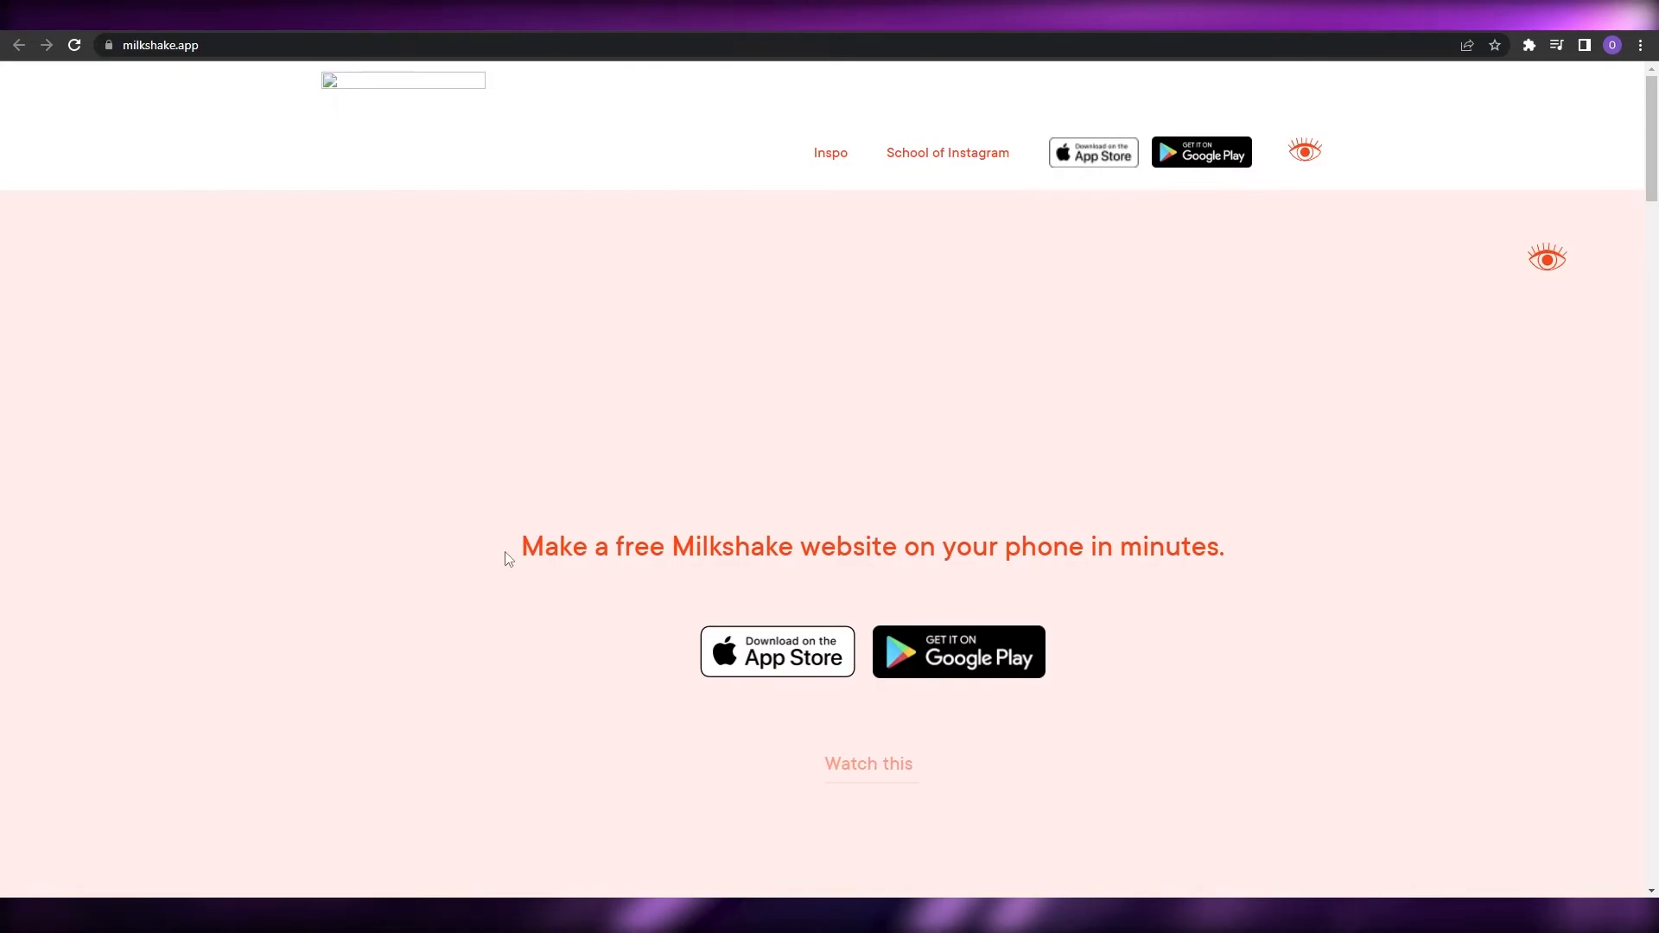
left_click_drag(507, 560, 1285, 567)
left_click(1305, 565)
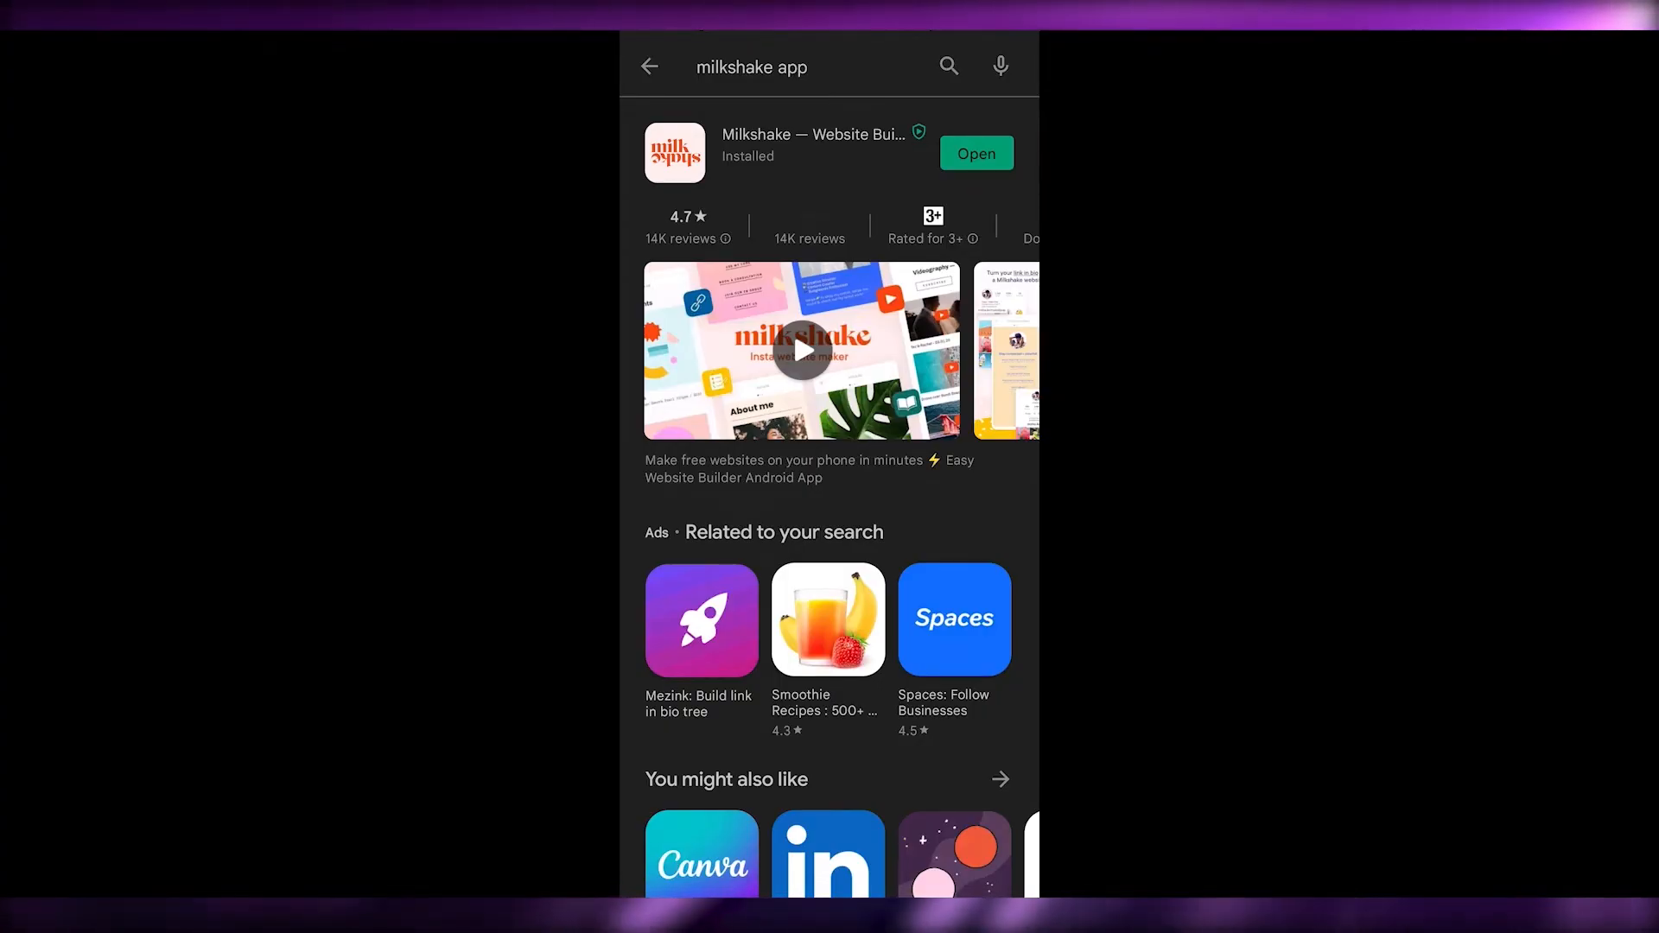
Step: Open the Milkshake app on the phone and sign up with the Google business account
left_click(976, 154)
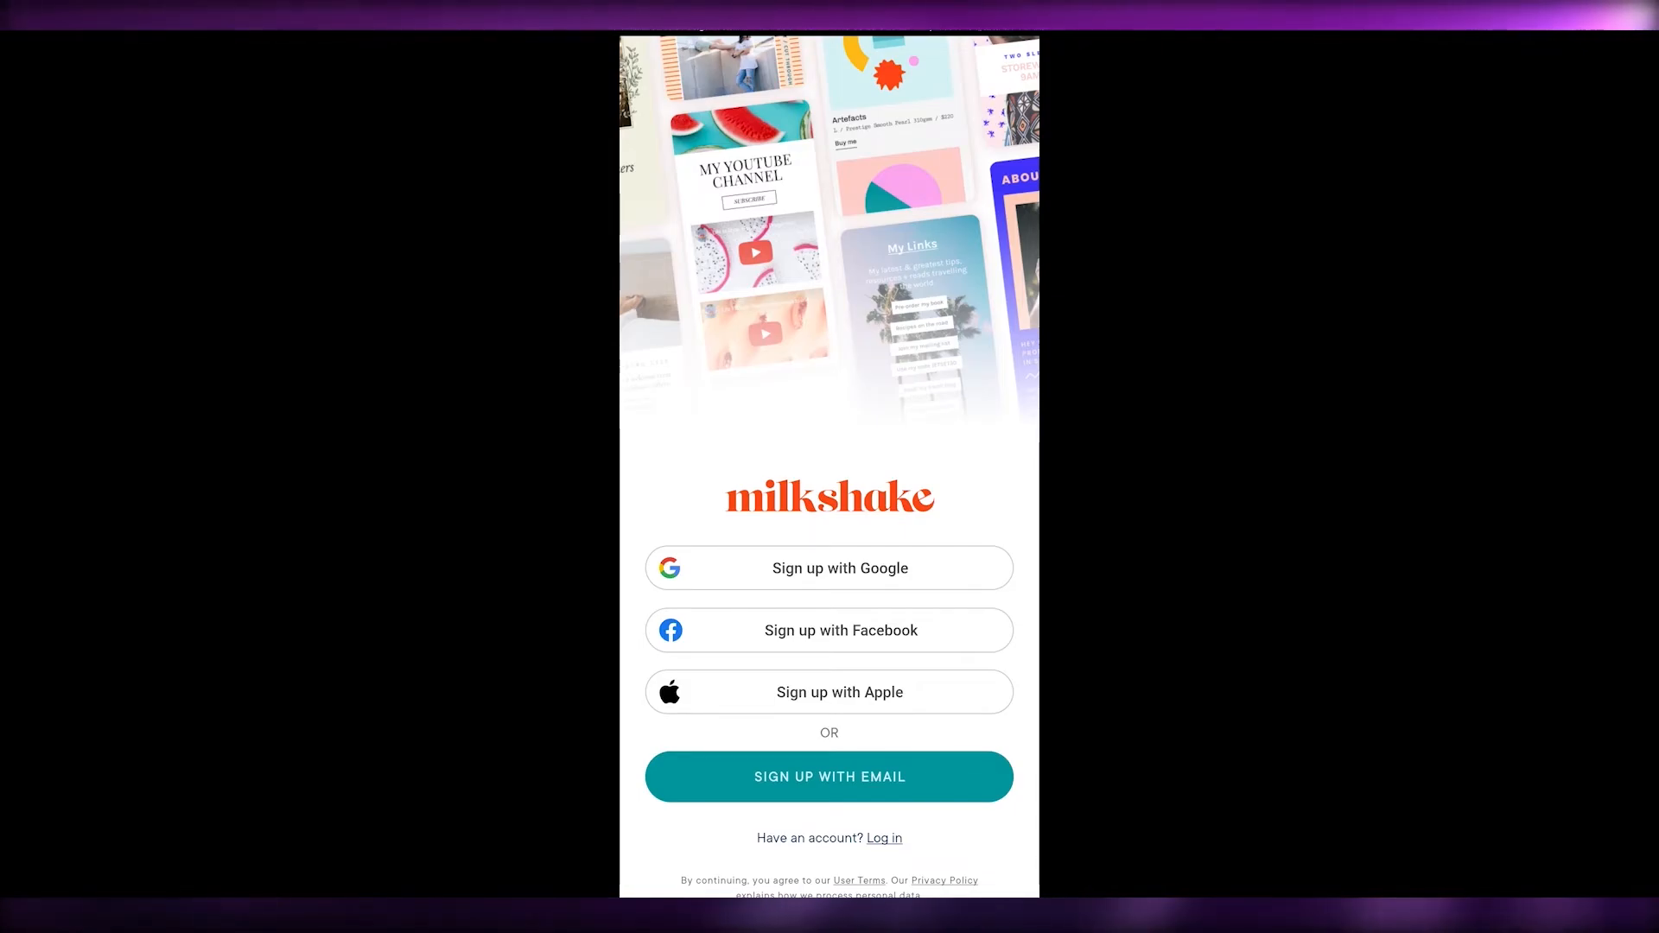
left_click(829, 568)
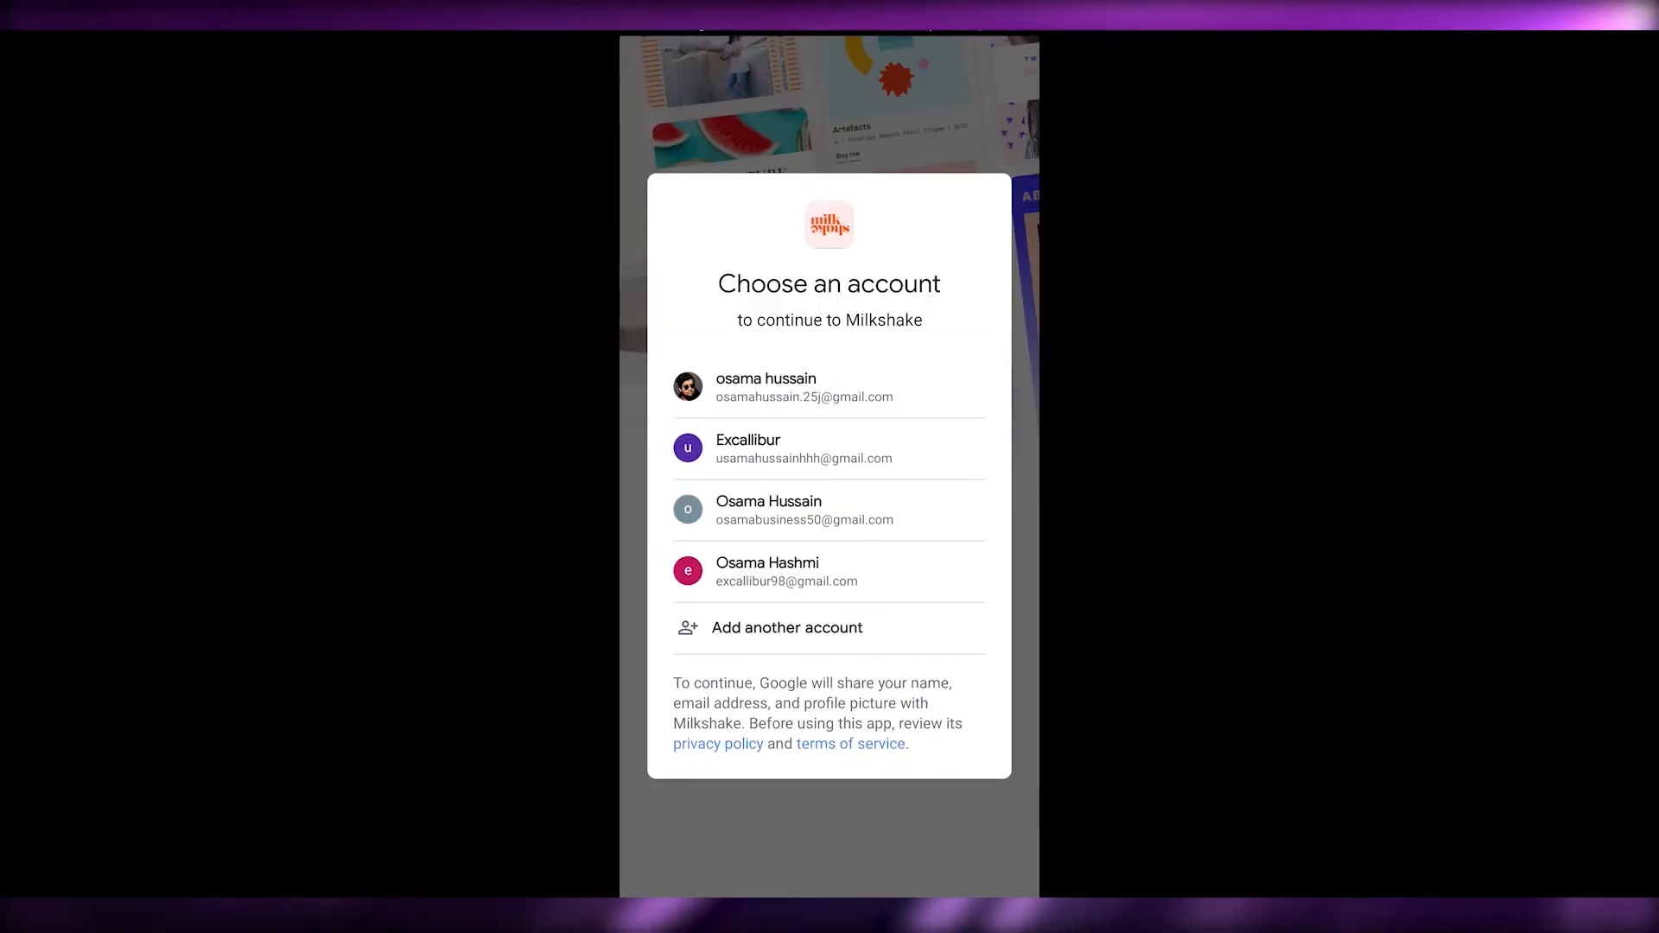
left_click(805, 510)
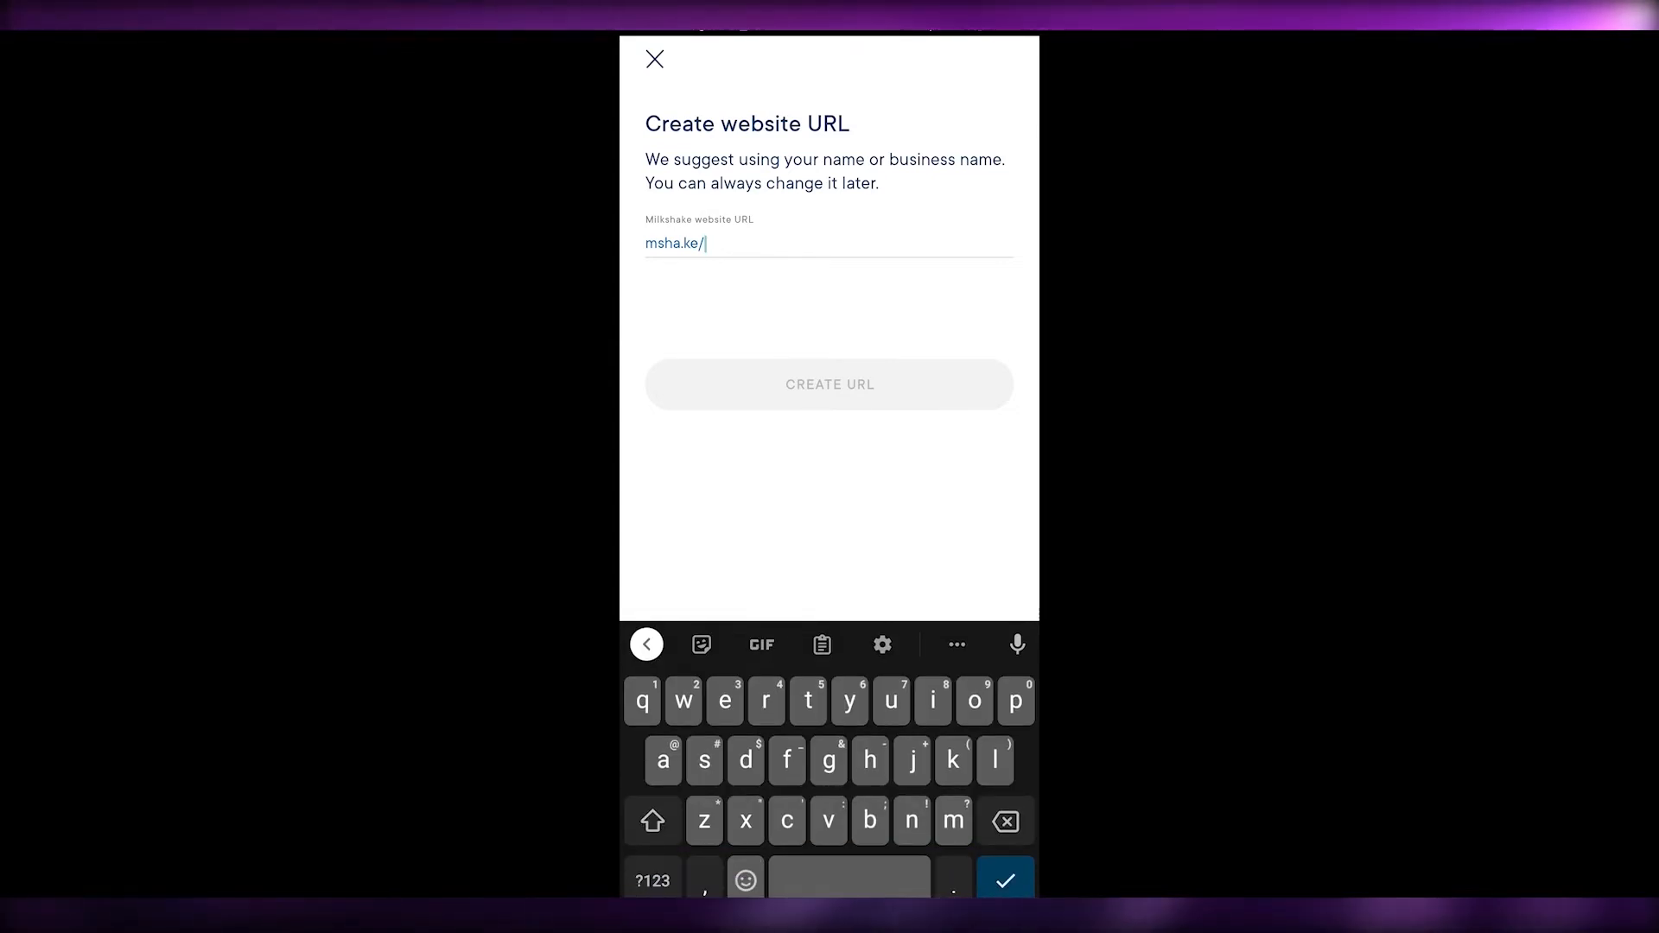
Step: Create the Milkshake website URL from the account owner's name and continue with marketing communication left off
type("osama.hashmi")
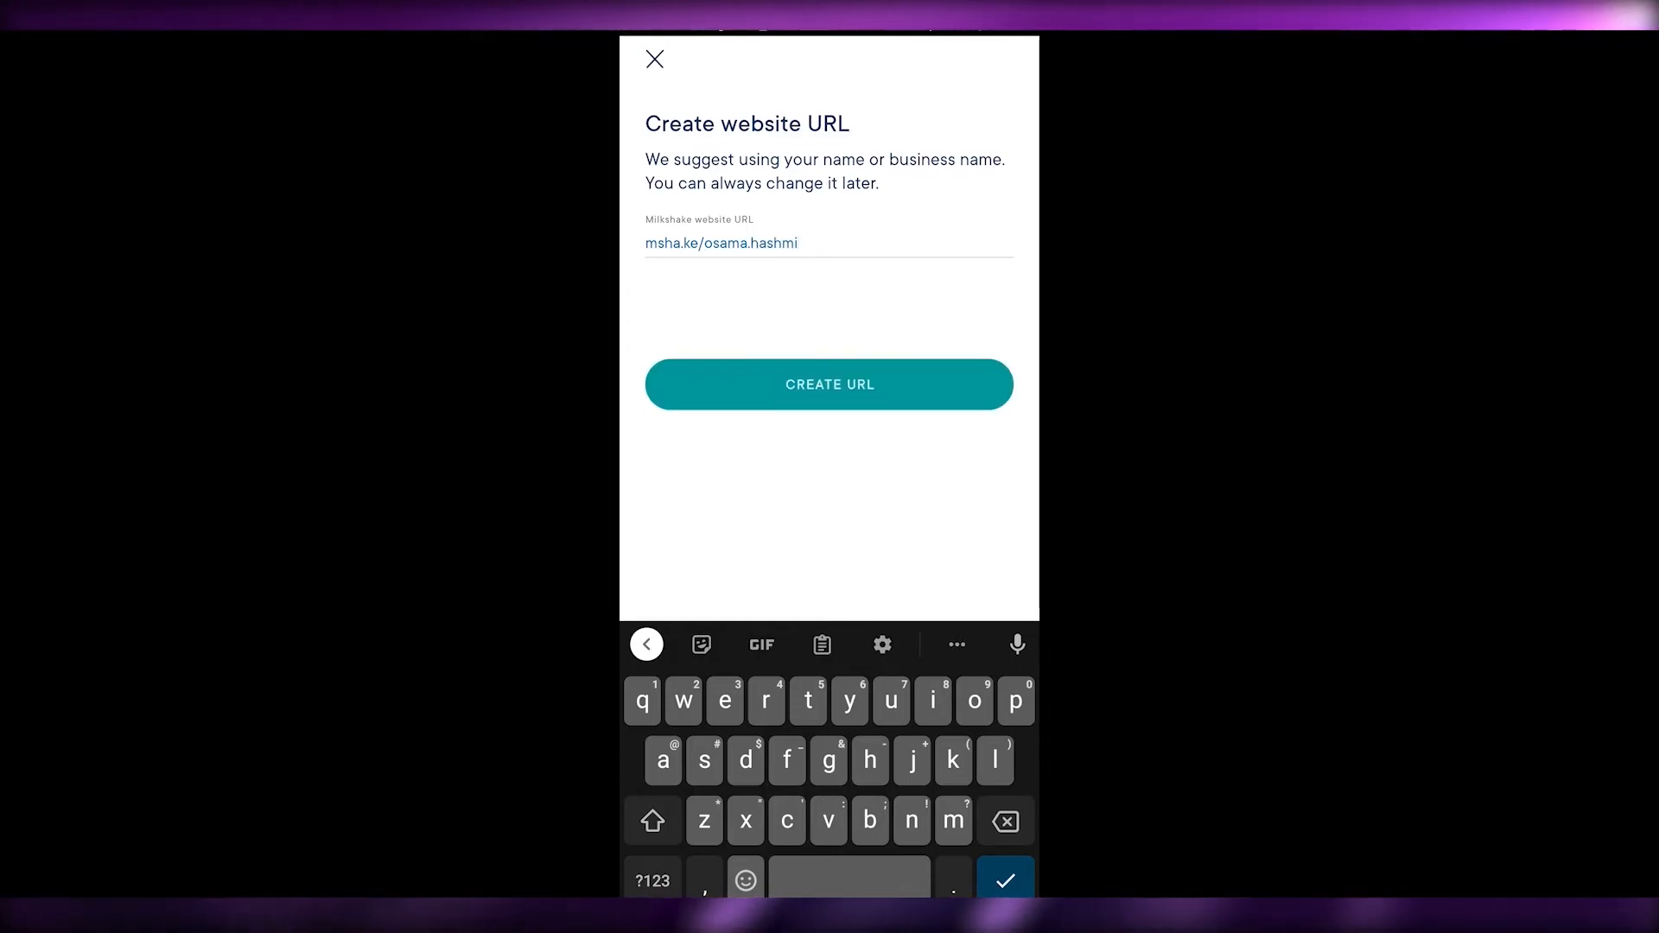
left_click(829, 384)
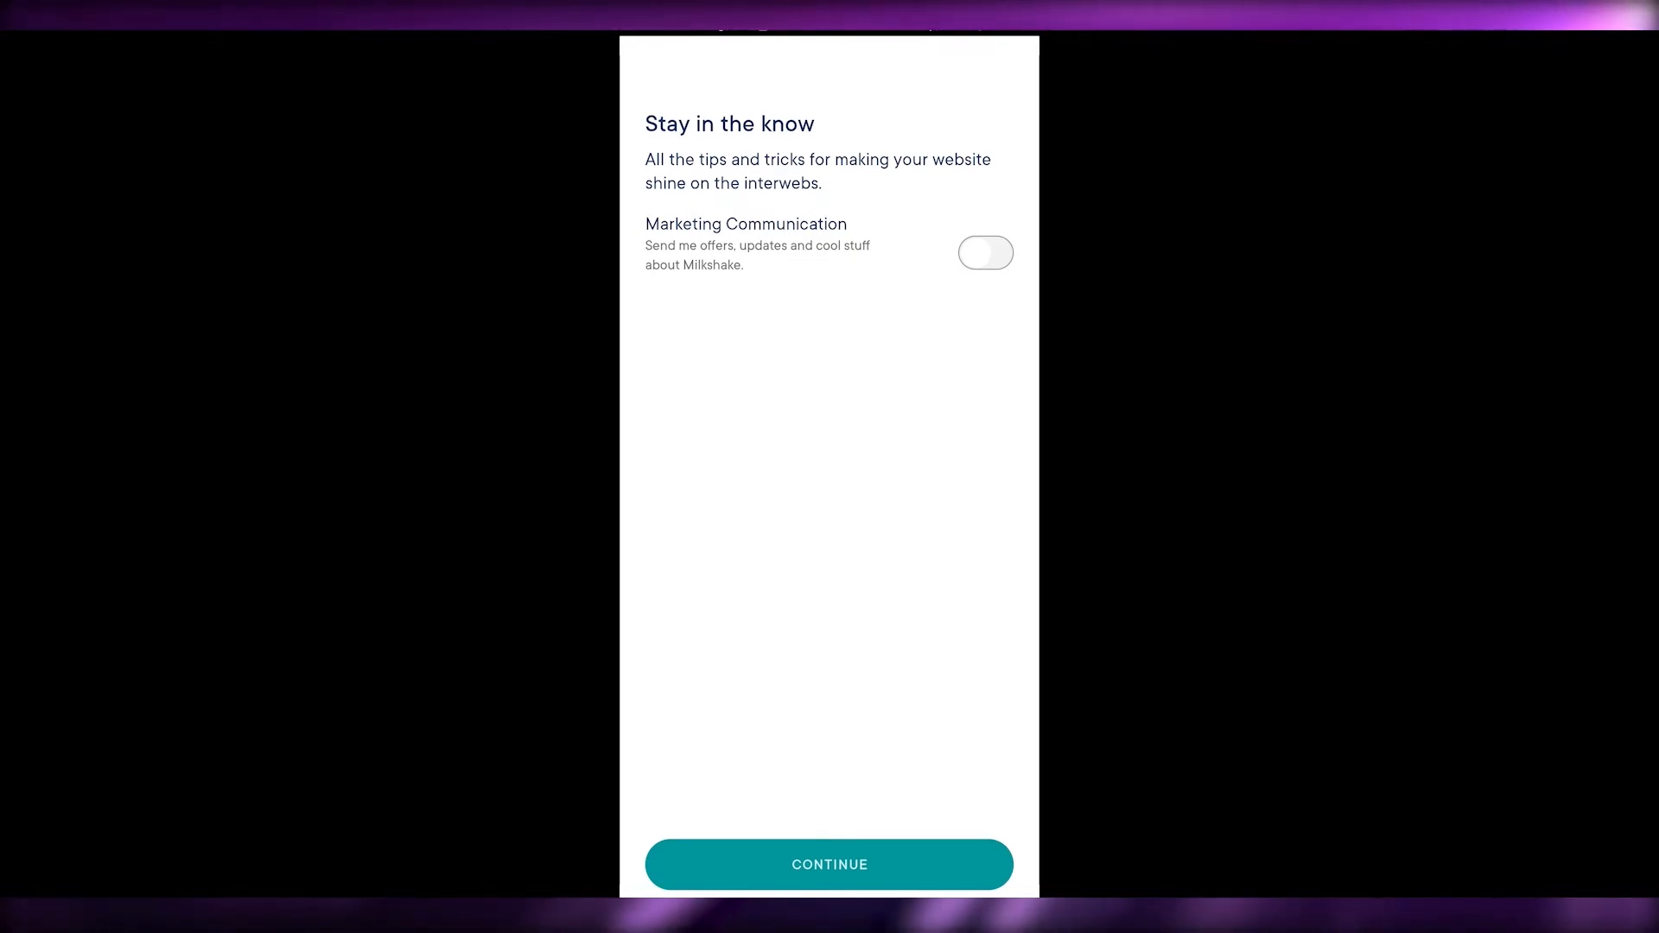
left_click(829, 865)
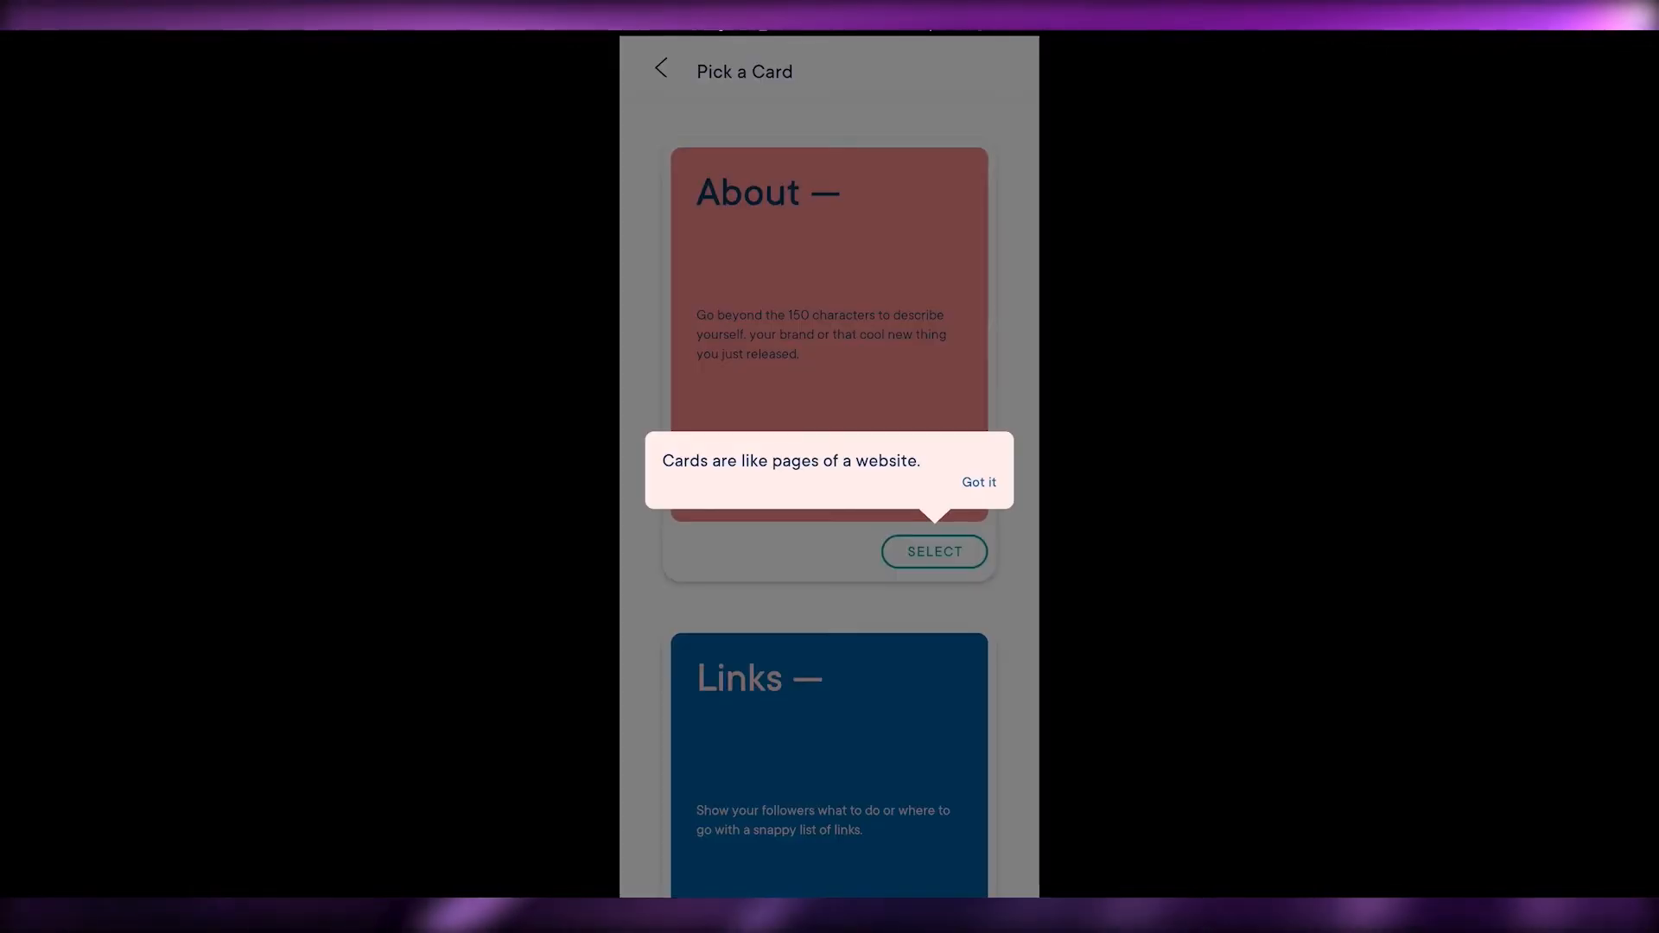
Step: Browse the available card types and select the Links card for the website
scroll(830, 484, "down", 3)
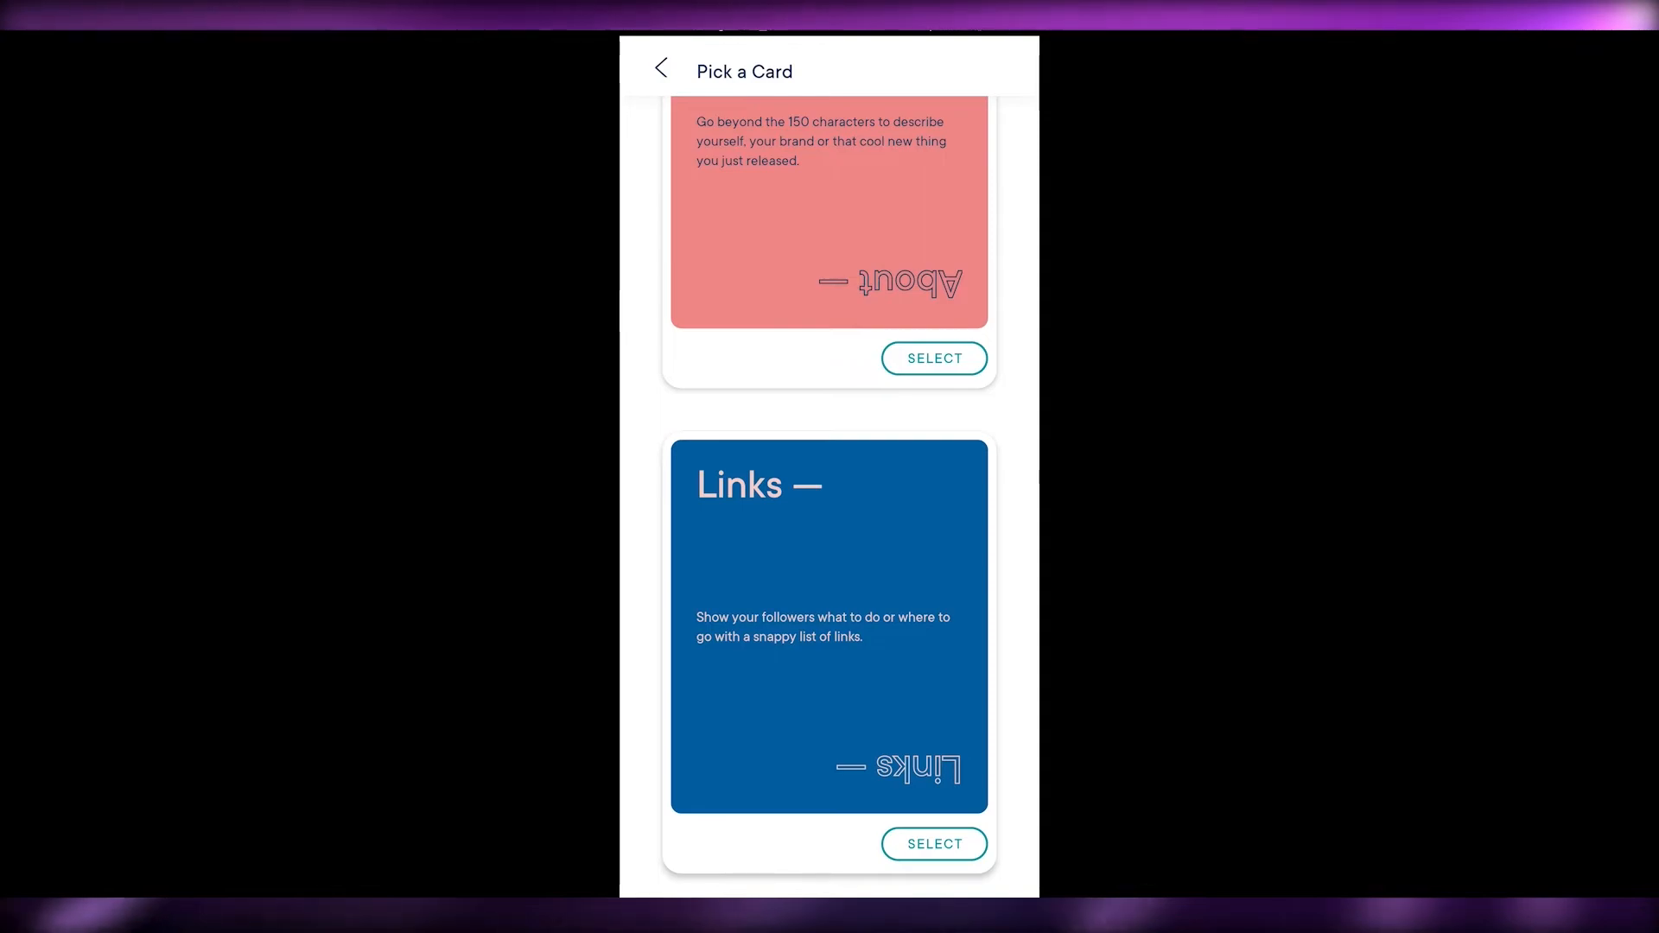
scroll(829, 484, "up", 3)
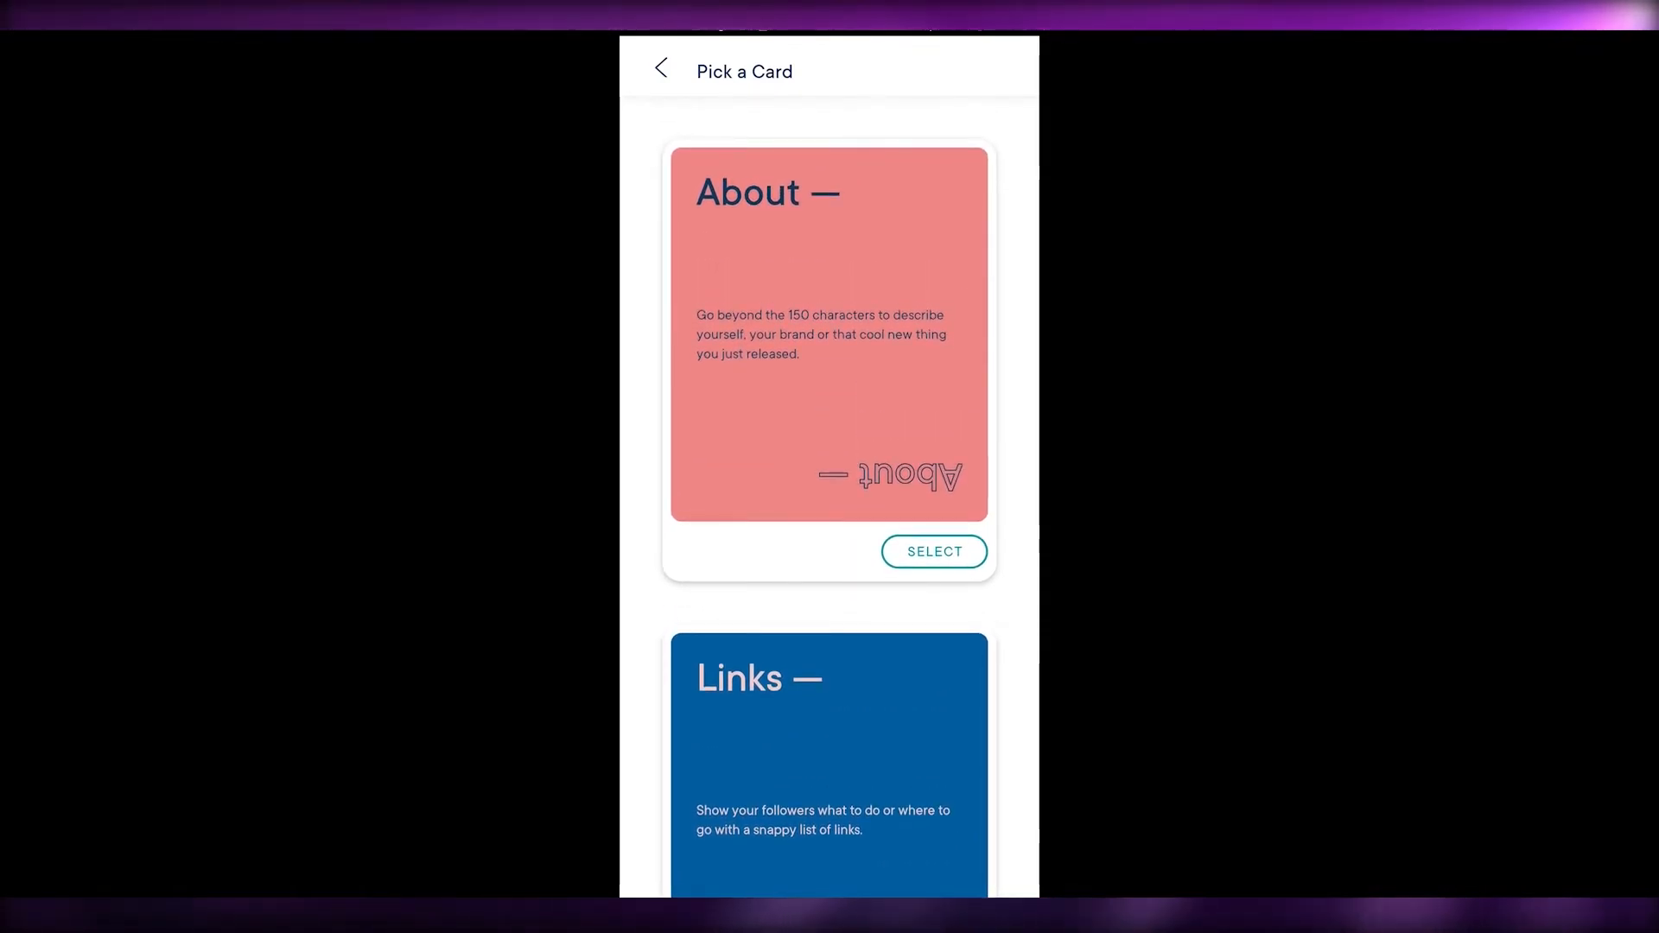
scroll(830, 484, "down", 10)
scroll(830, 484, "down", 10)
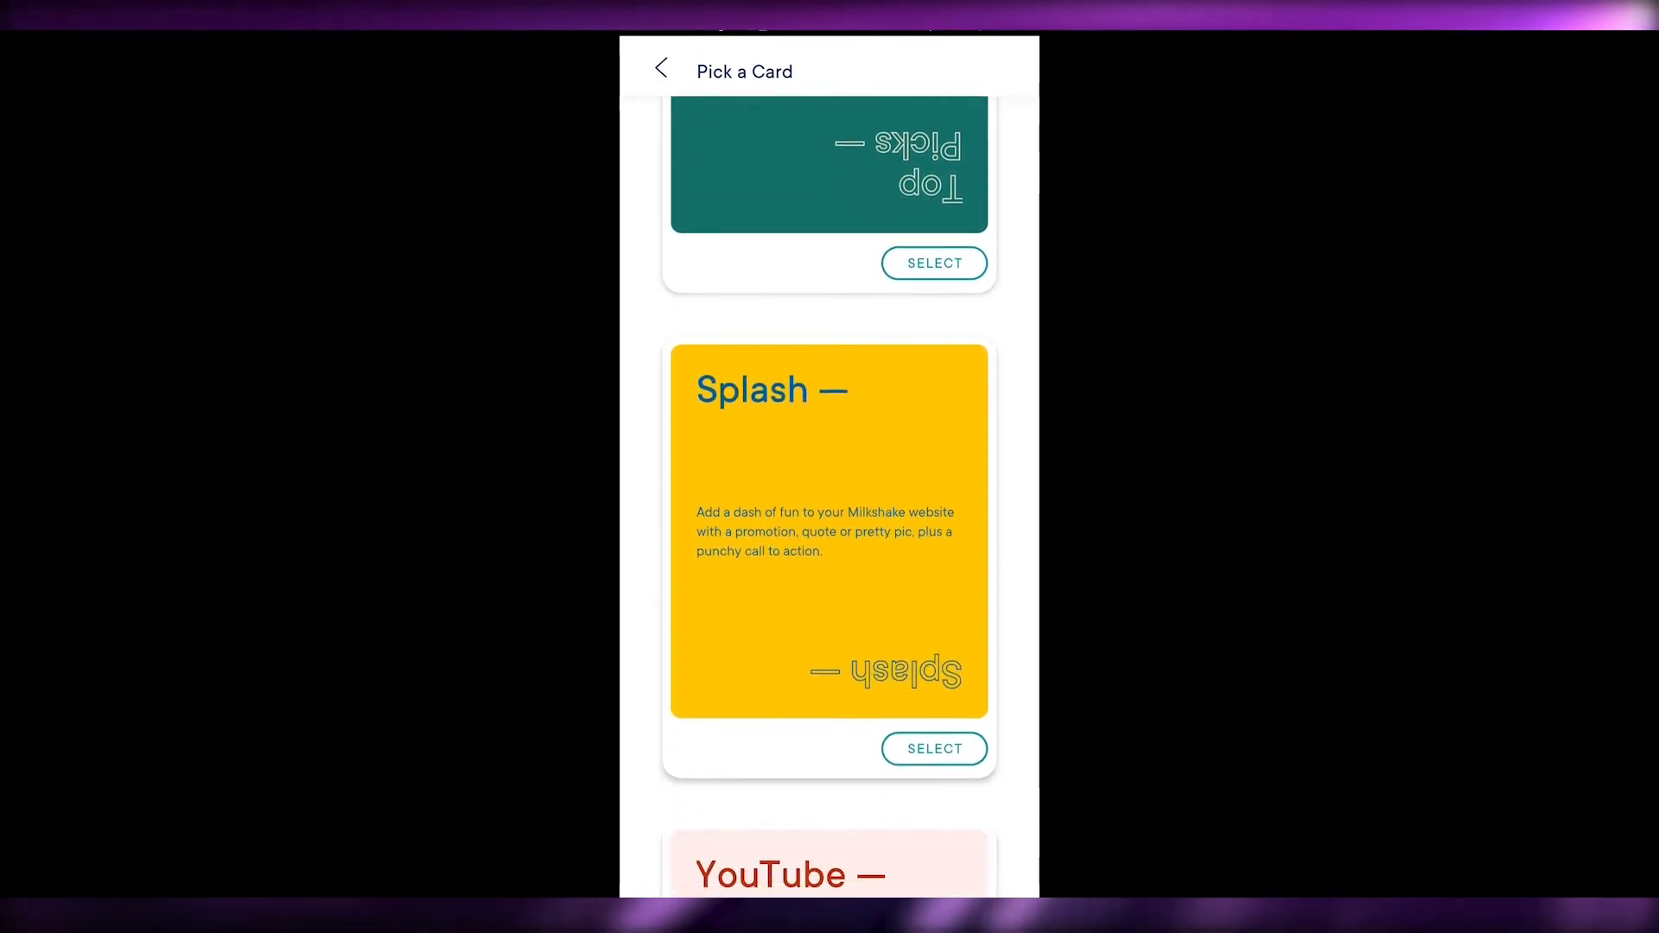
scroll(830, 484, "up", 20)
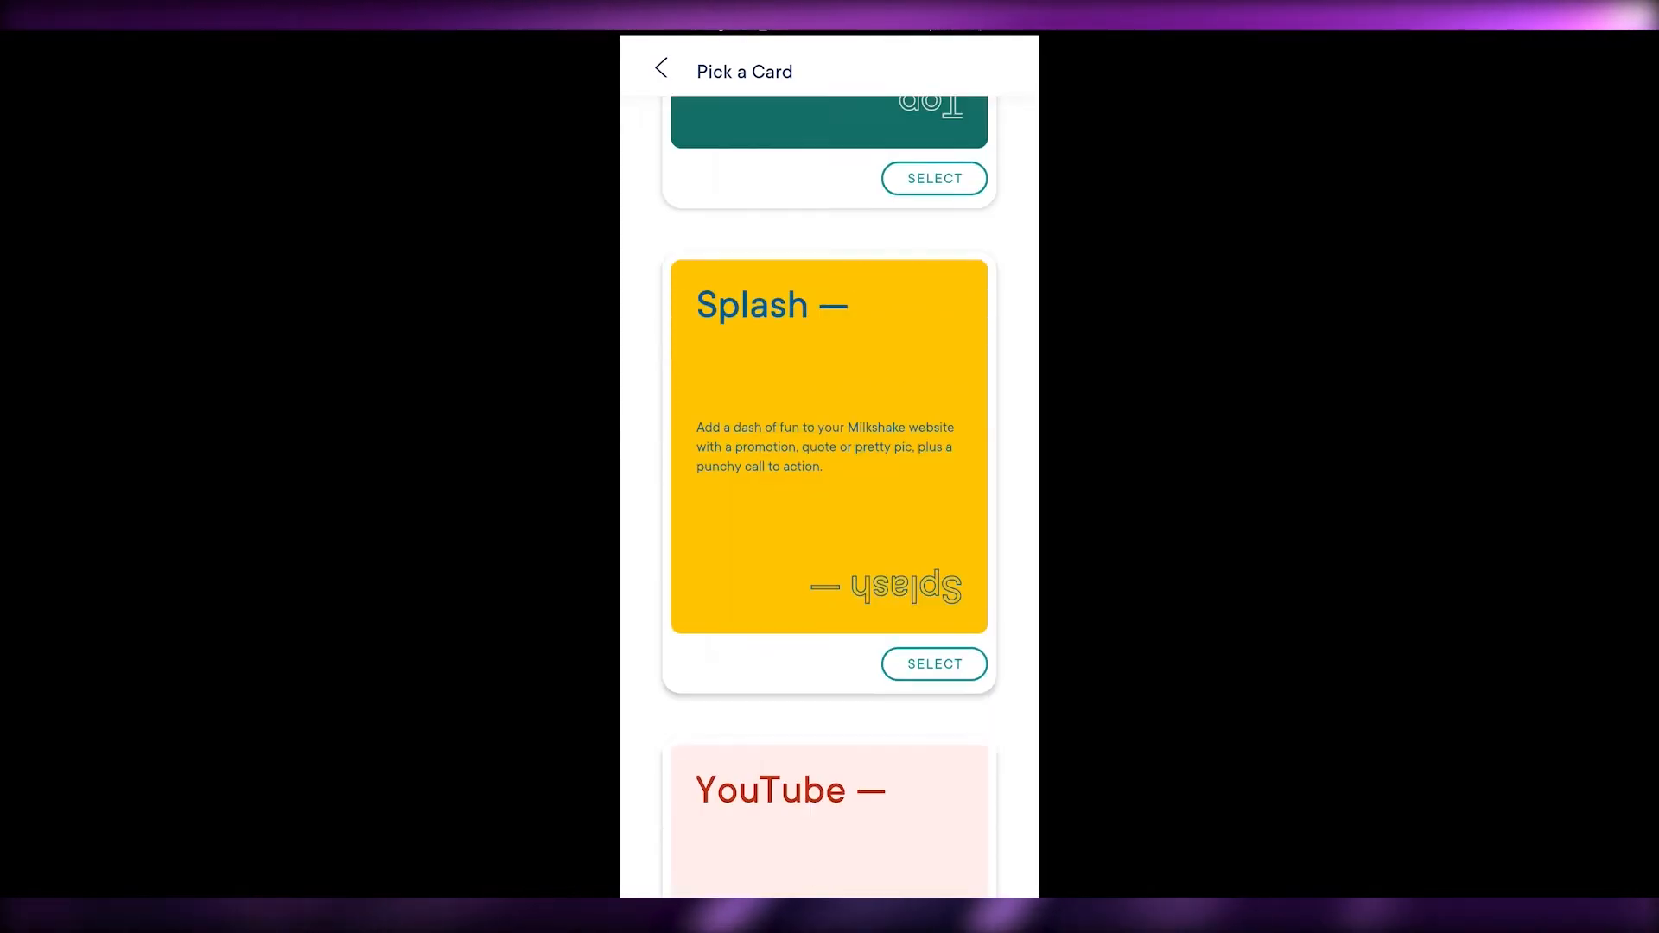
scroll(830, 484, "down", 4)
scroll(830, 484, "down", 2)
left_click(934, 383)
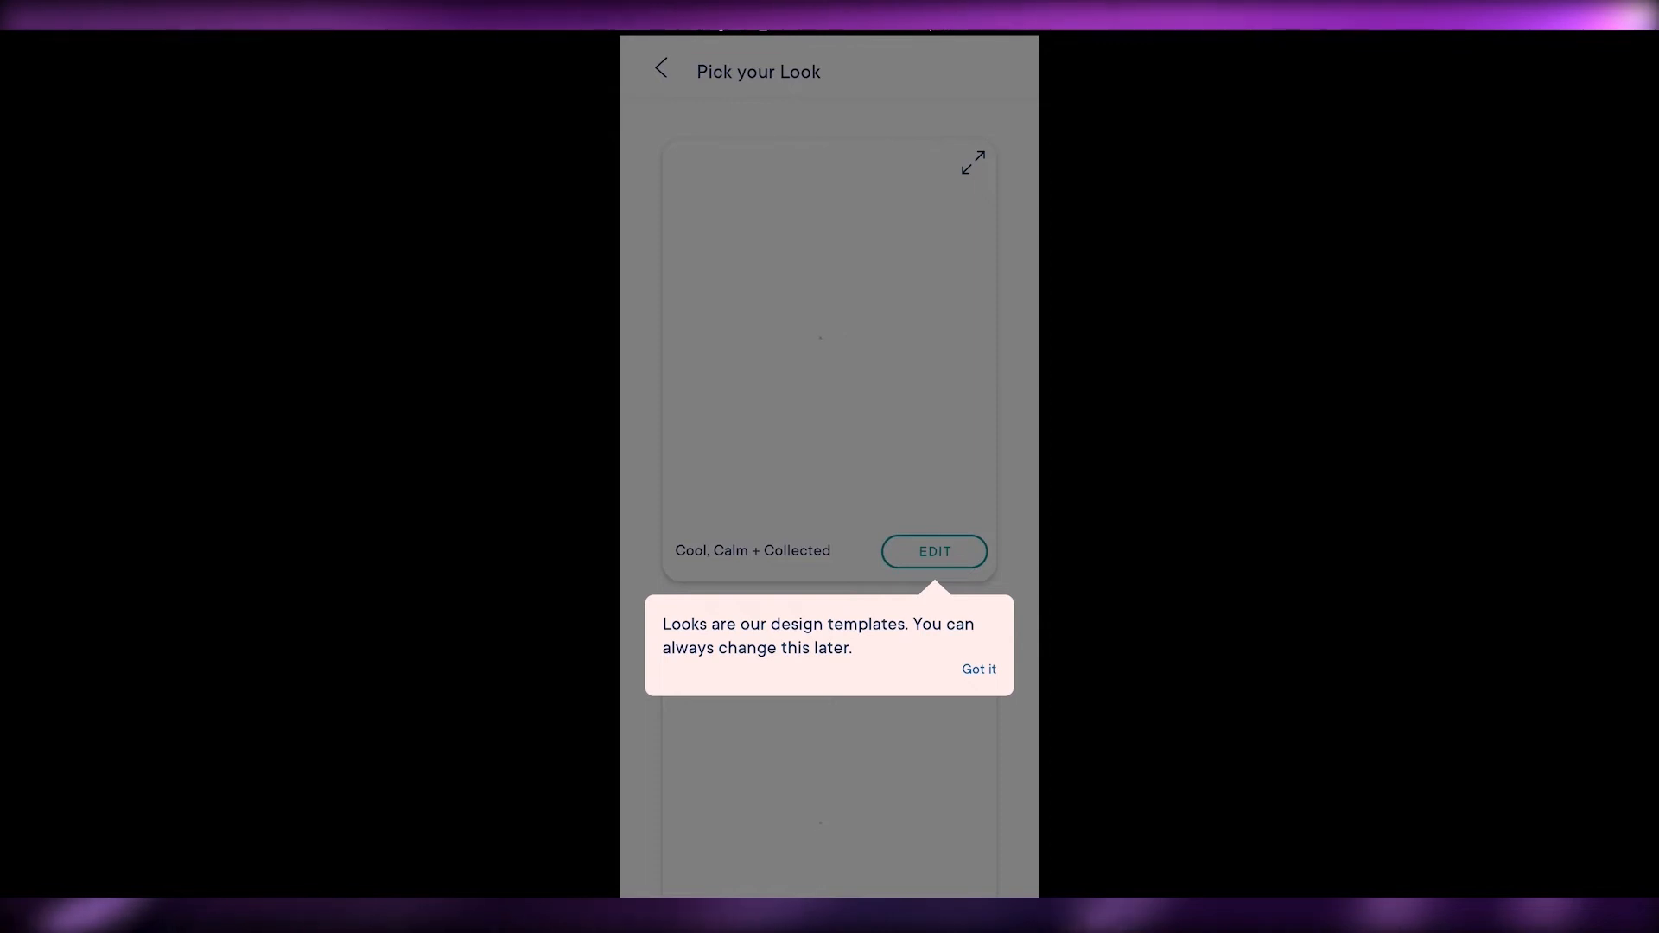
Step: Browse the design looks for the Links card and choose Blank Canvas for editing
left_click(979, 670)
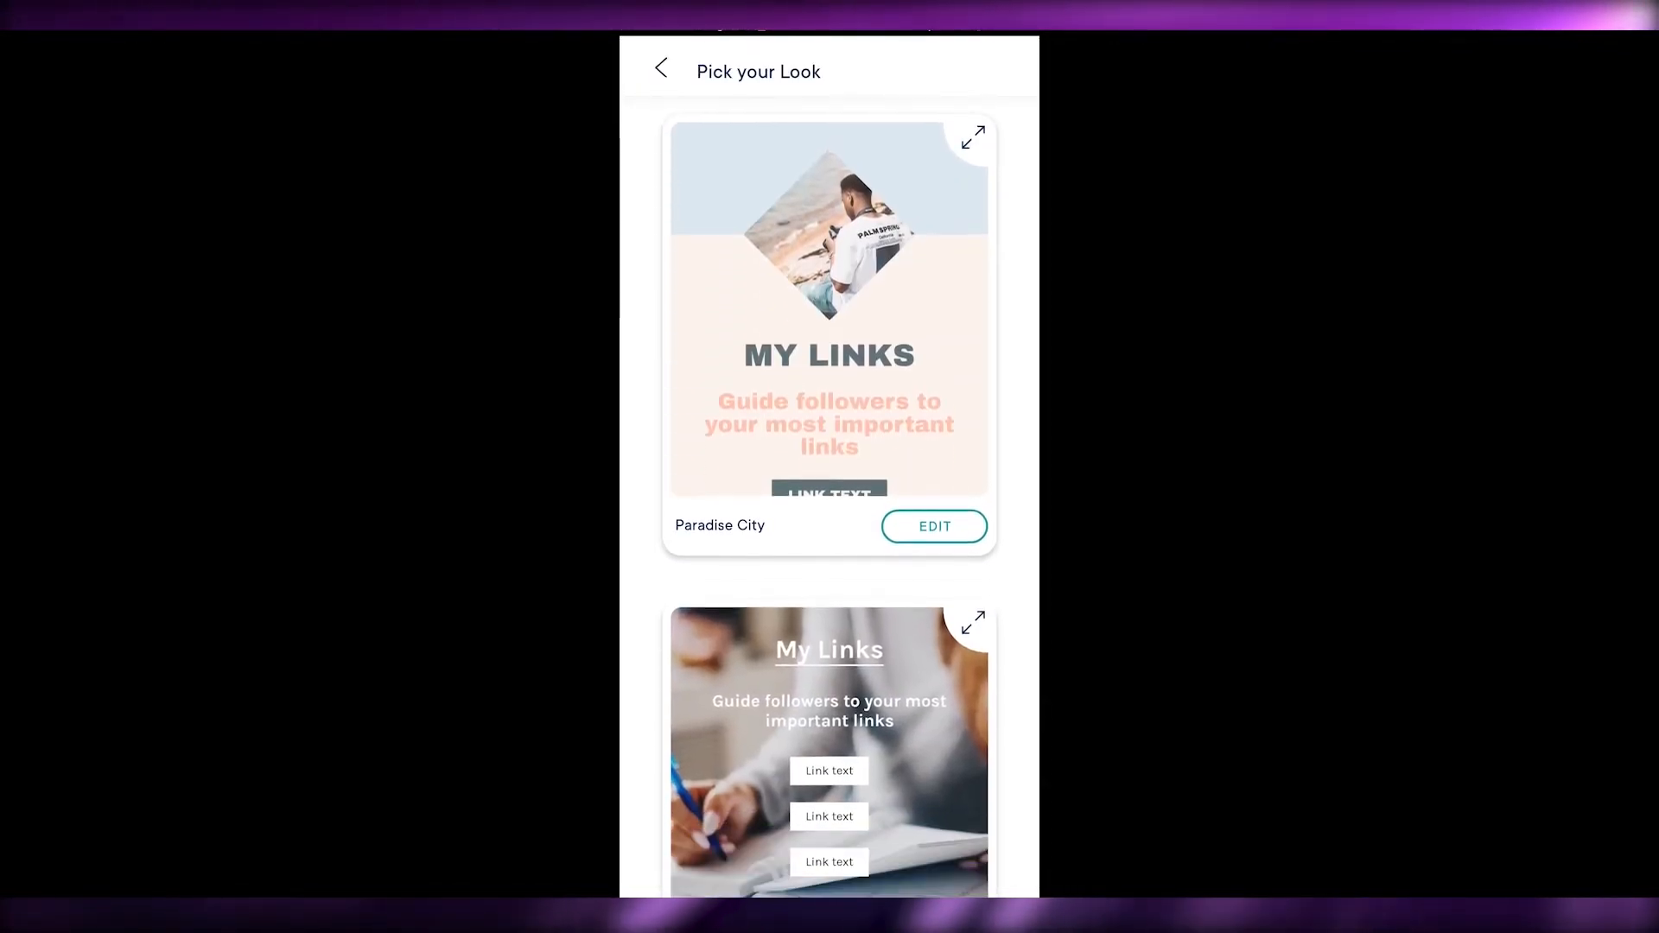
scroll(829, 484, "down", 8)
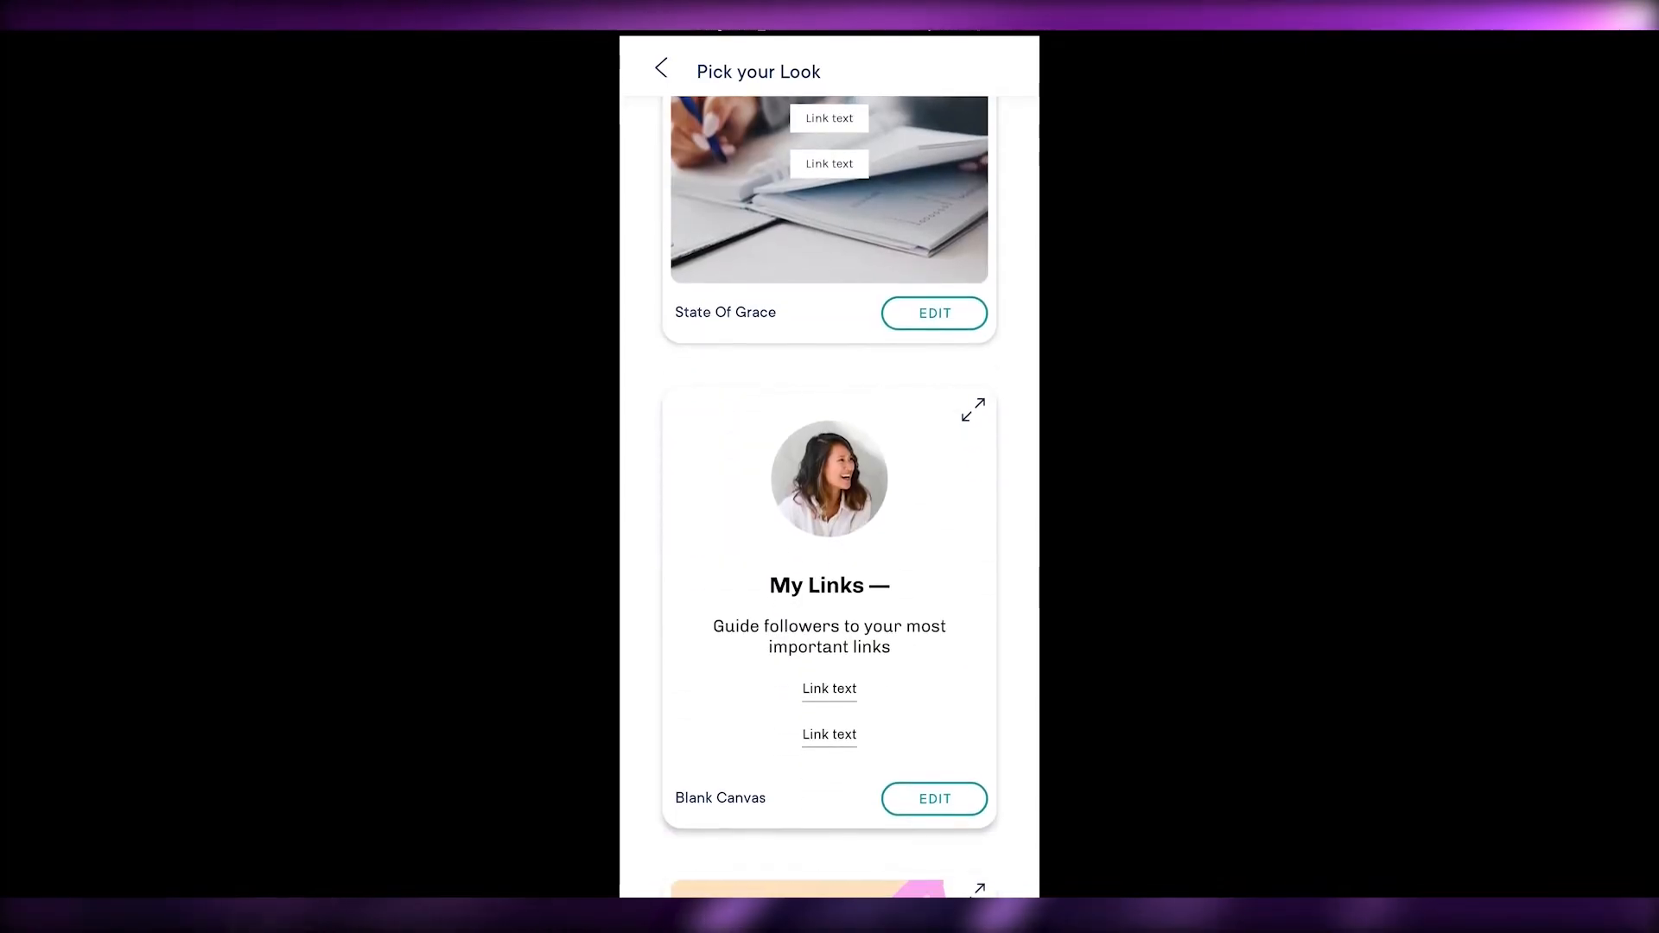
scroll(830, 484, "down", 5)
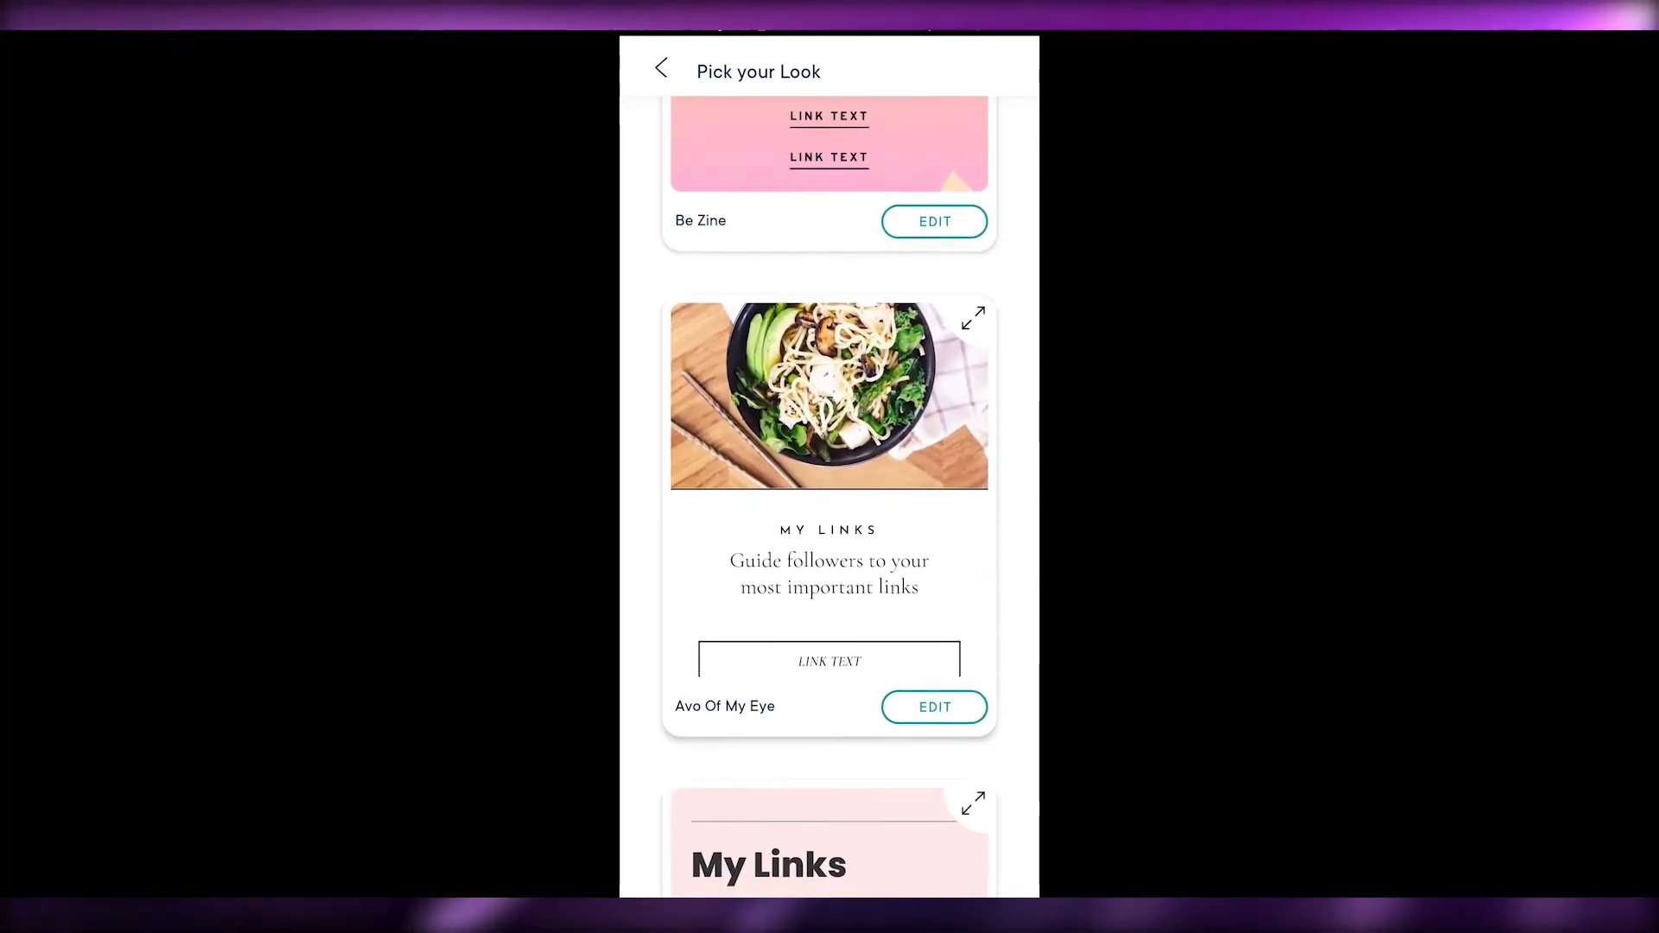
scroll(830, 484, "down", 15)
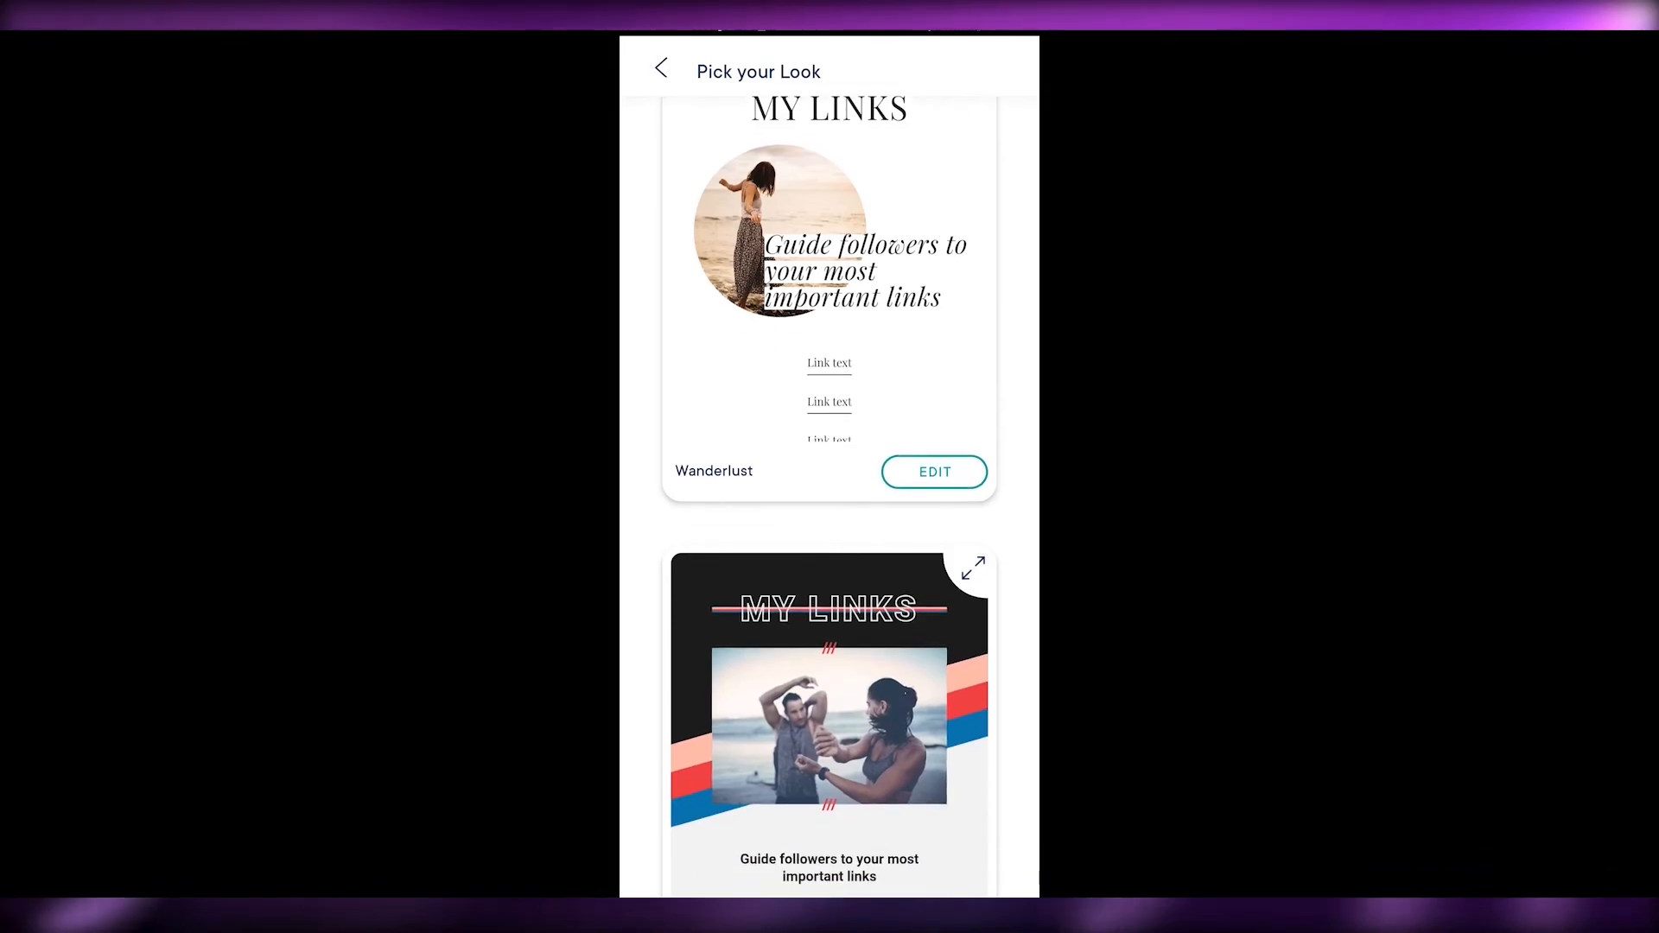
scroll(829, 484, "down", 12)
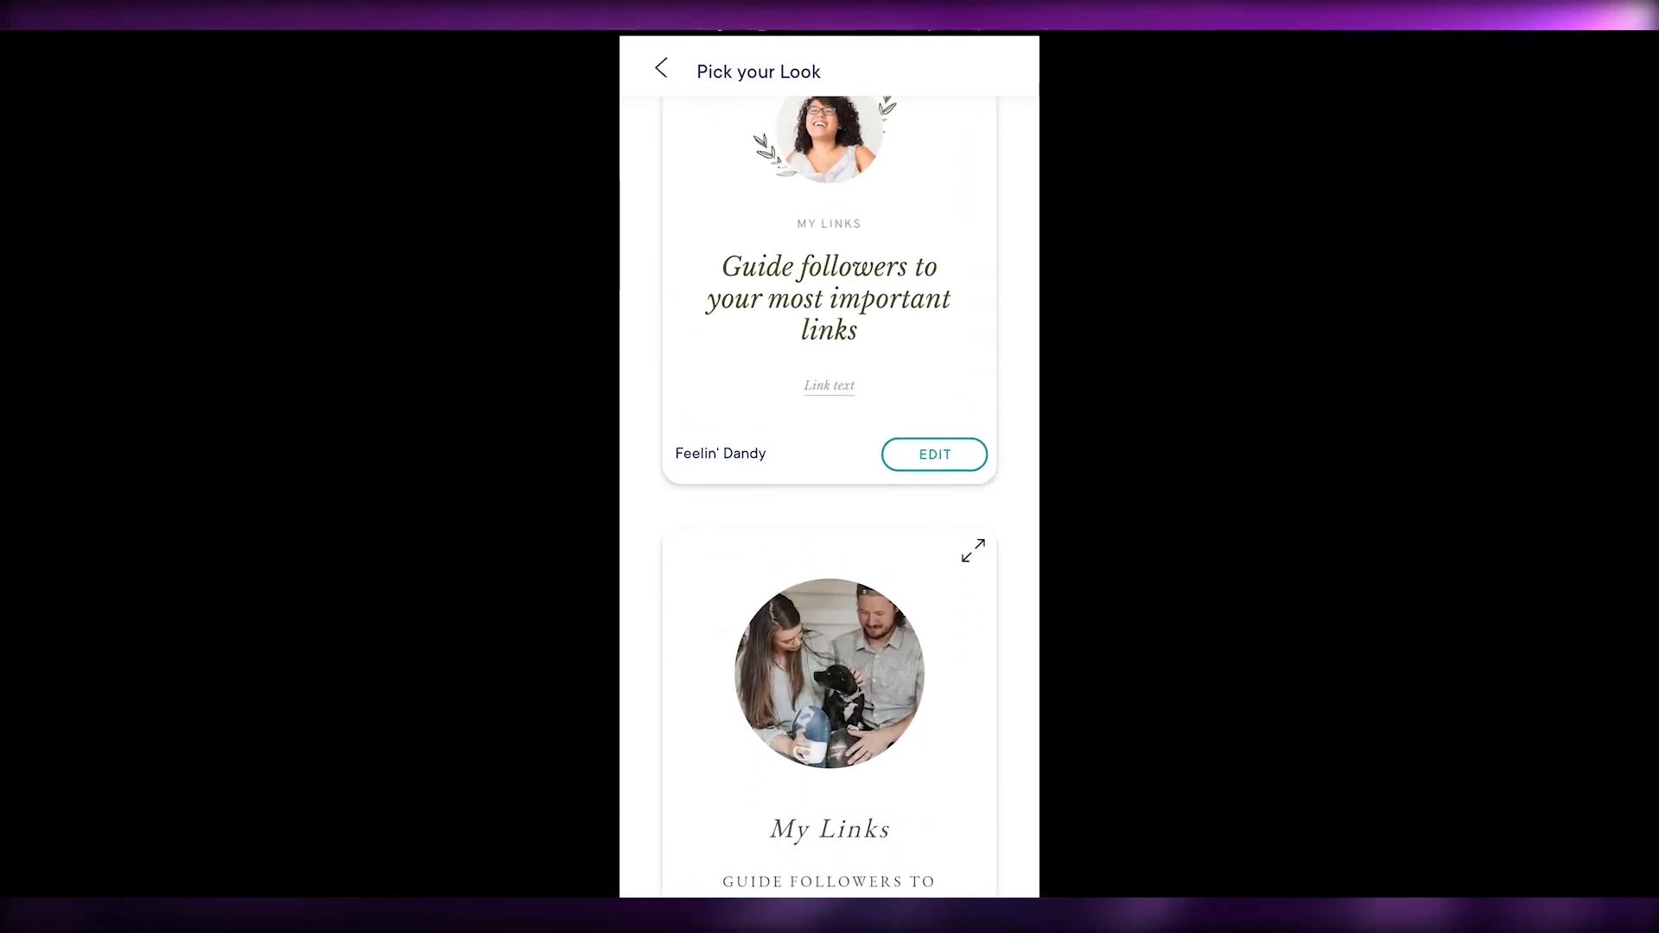
scroll(829, 484, "down", 4)
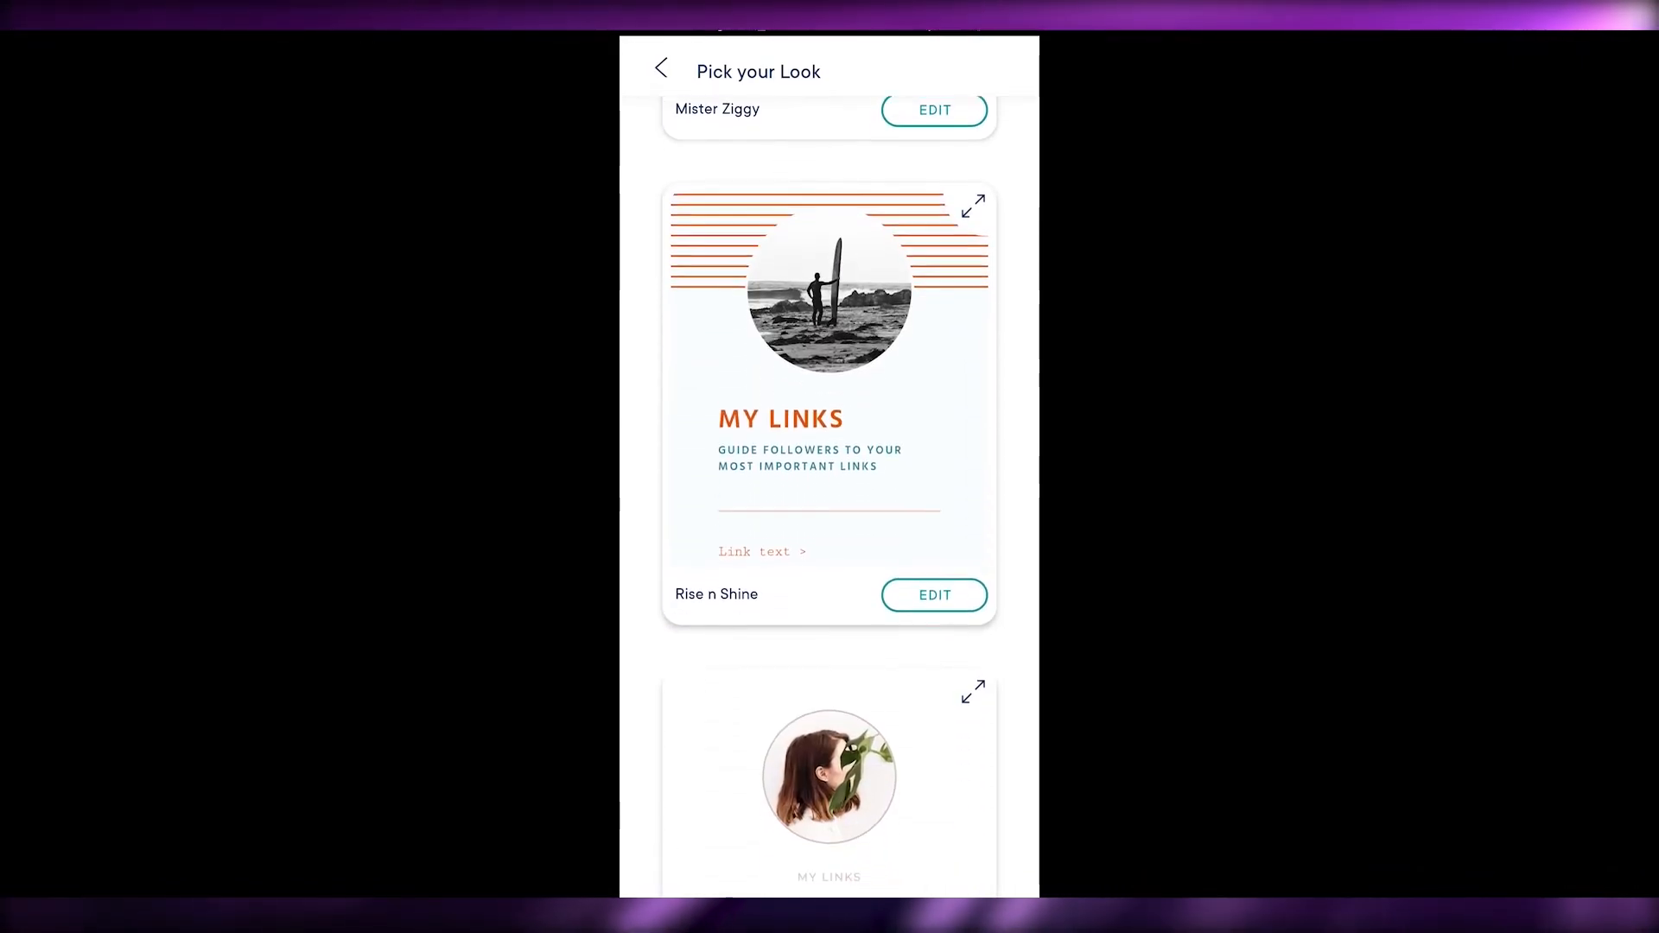
scroll(830, 484, "down", 10)
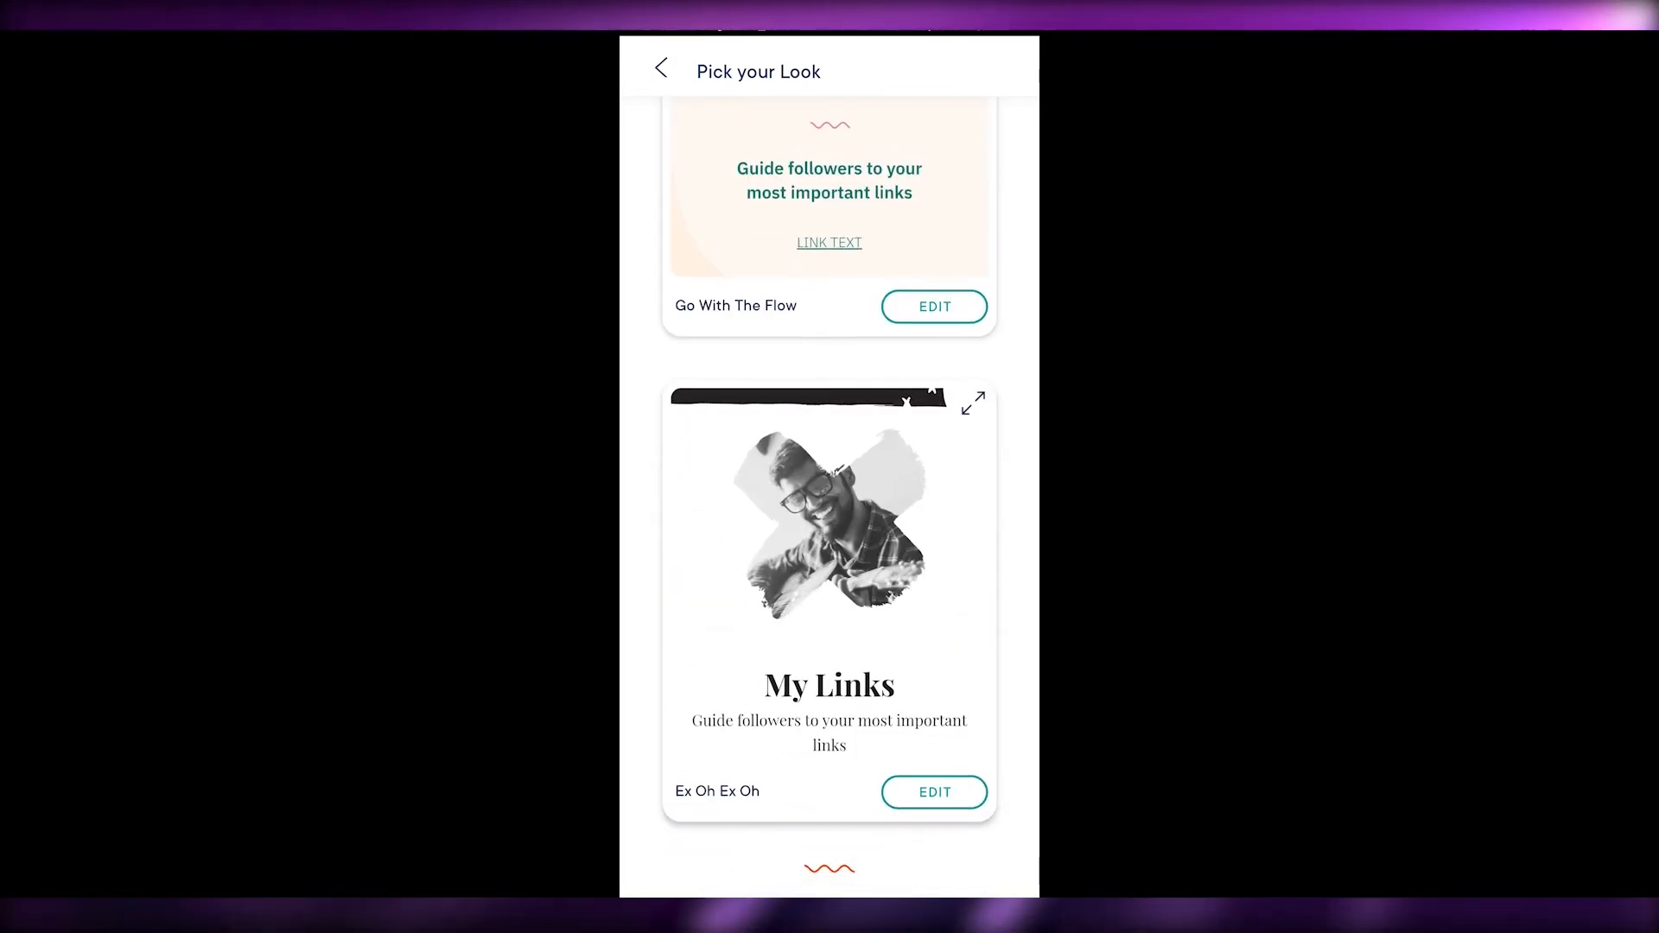
scroll(830, 484, "up", 5)
scroll(829, 484, "up", 10)
scroll(830, 484, "up", 5)
scroll(830, 484, "down", 9)
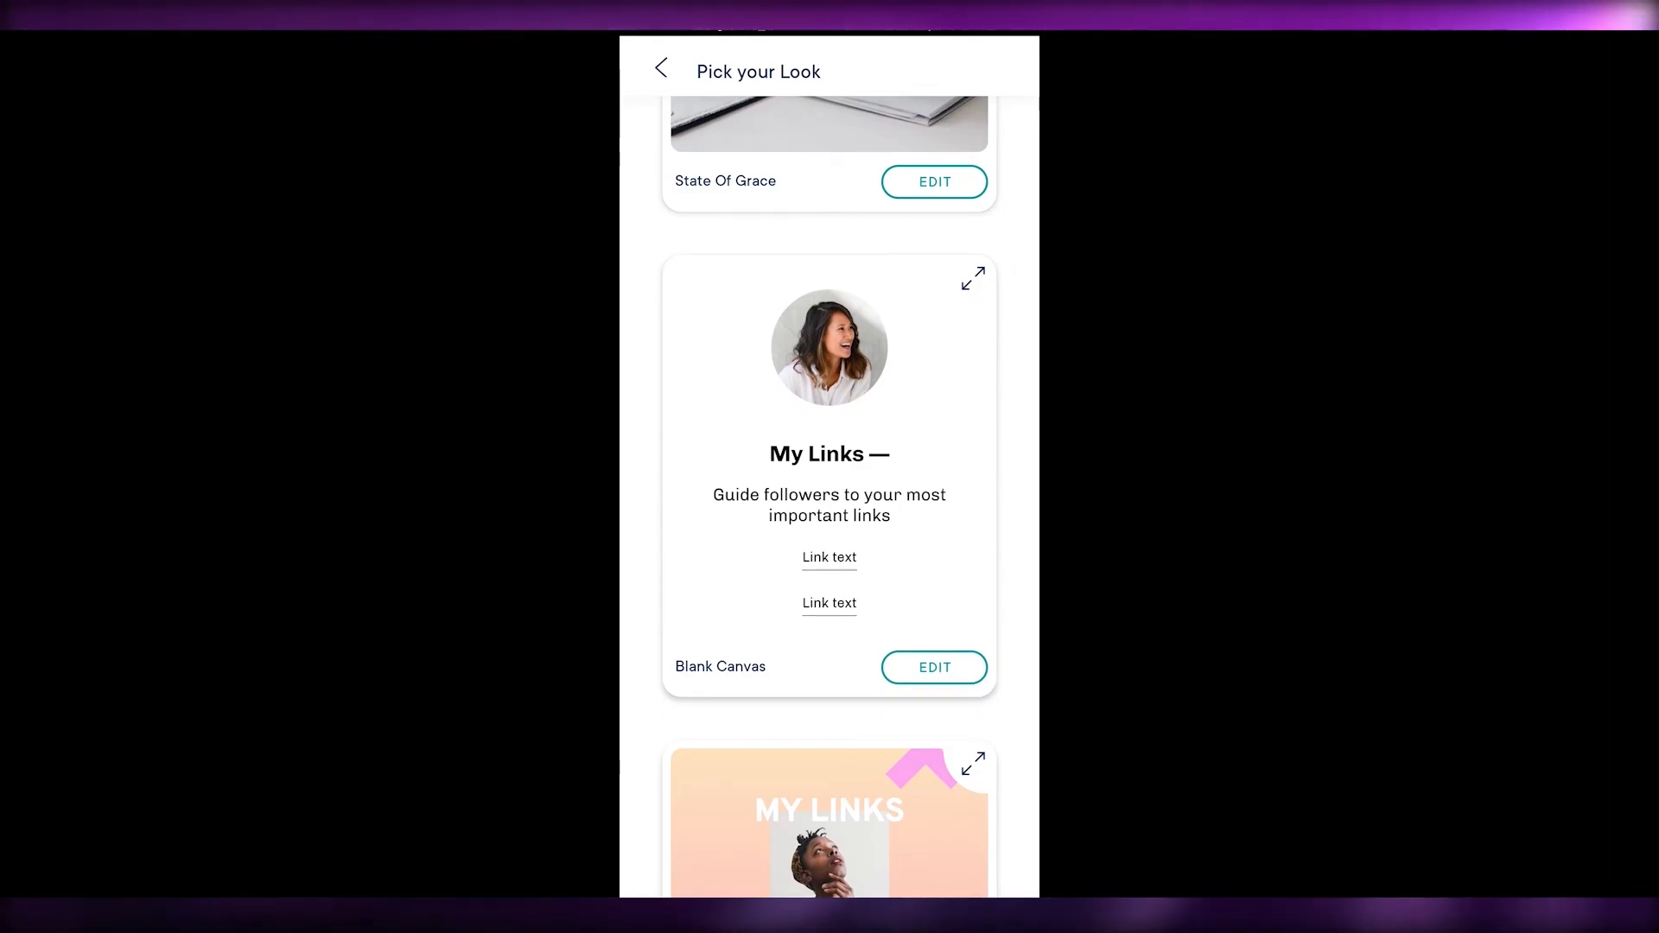
scroll(829, 484, "up", 15)
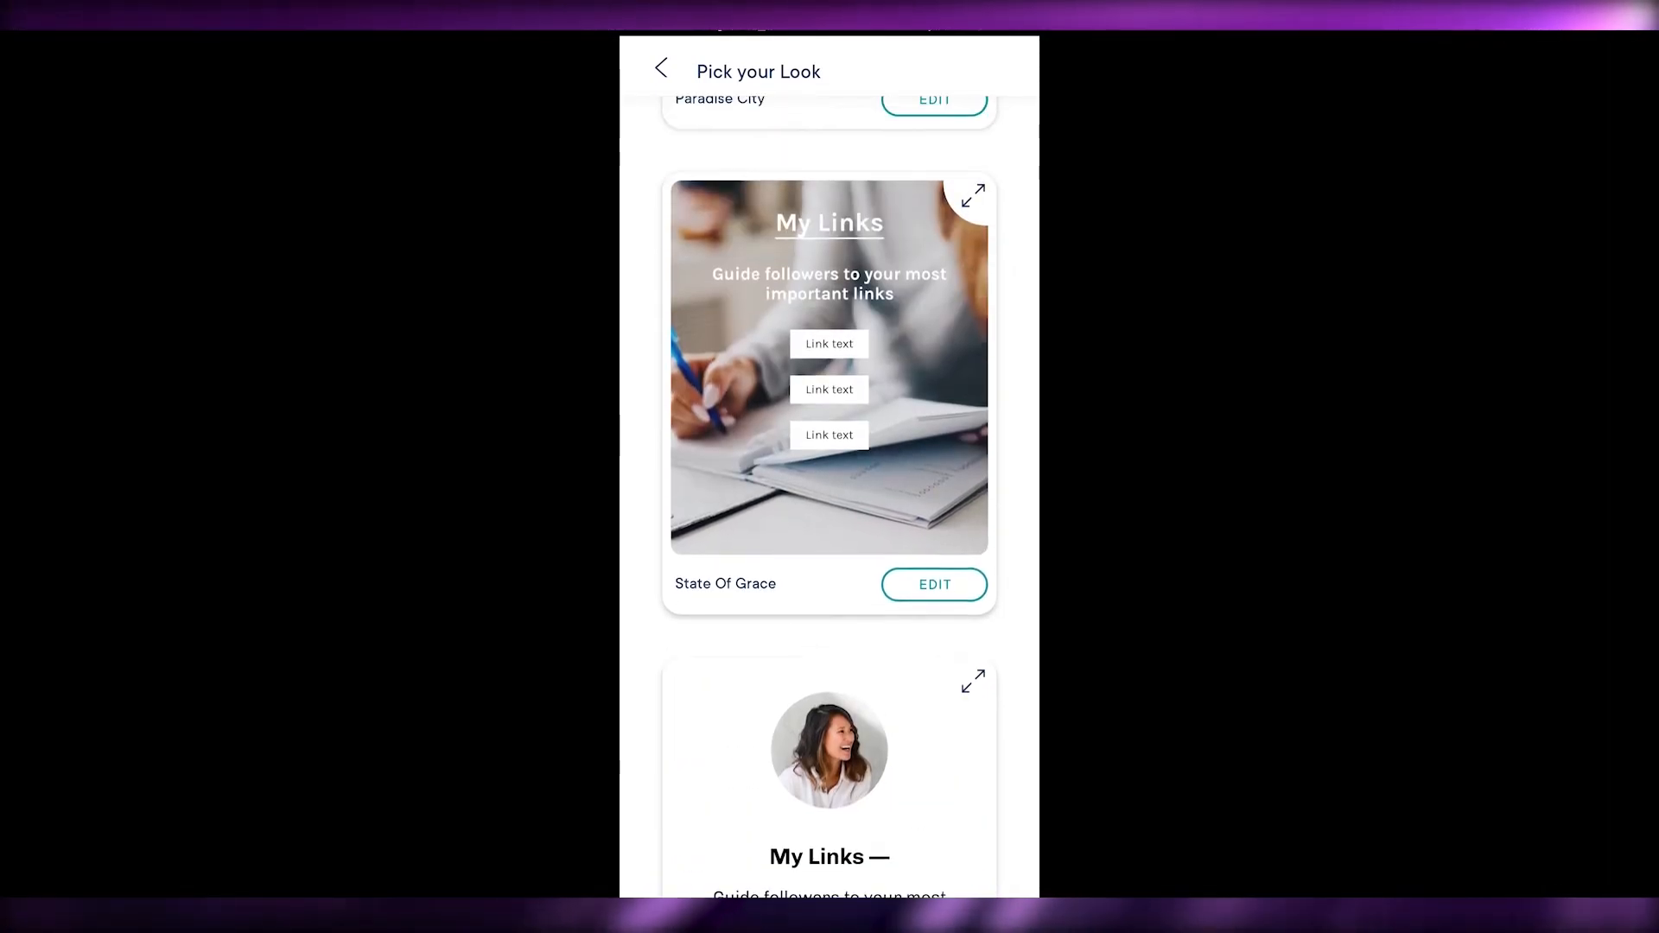
scroll(830, 483, "down", 15)
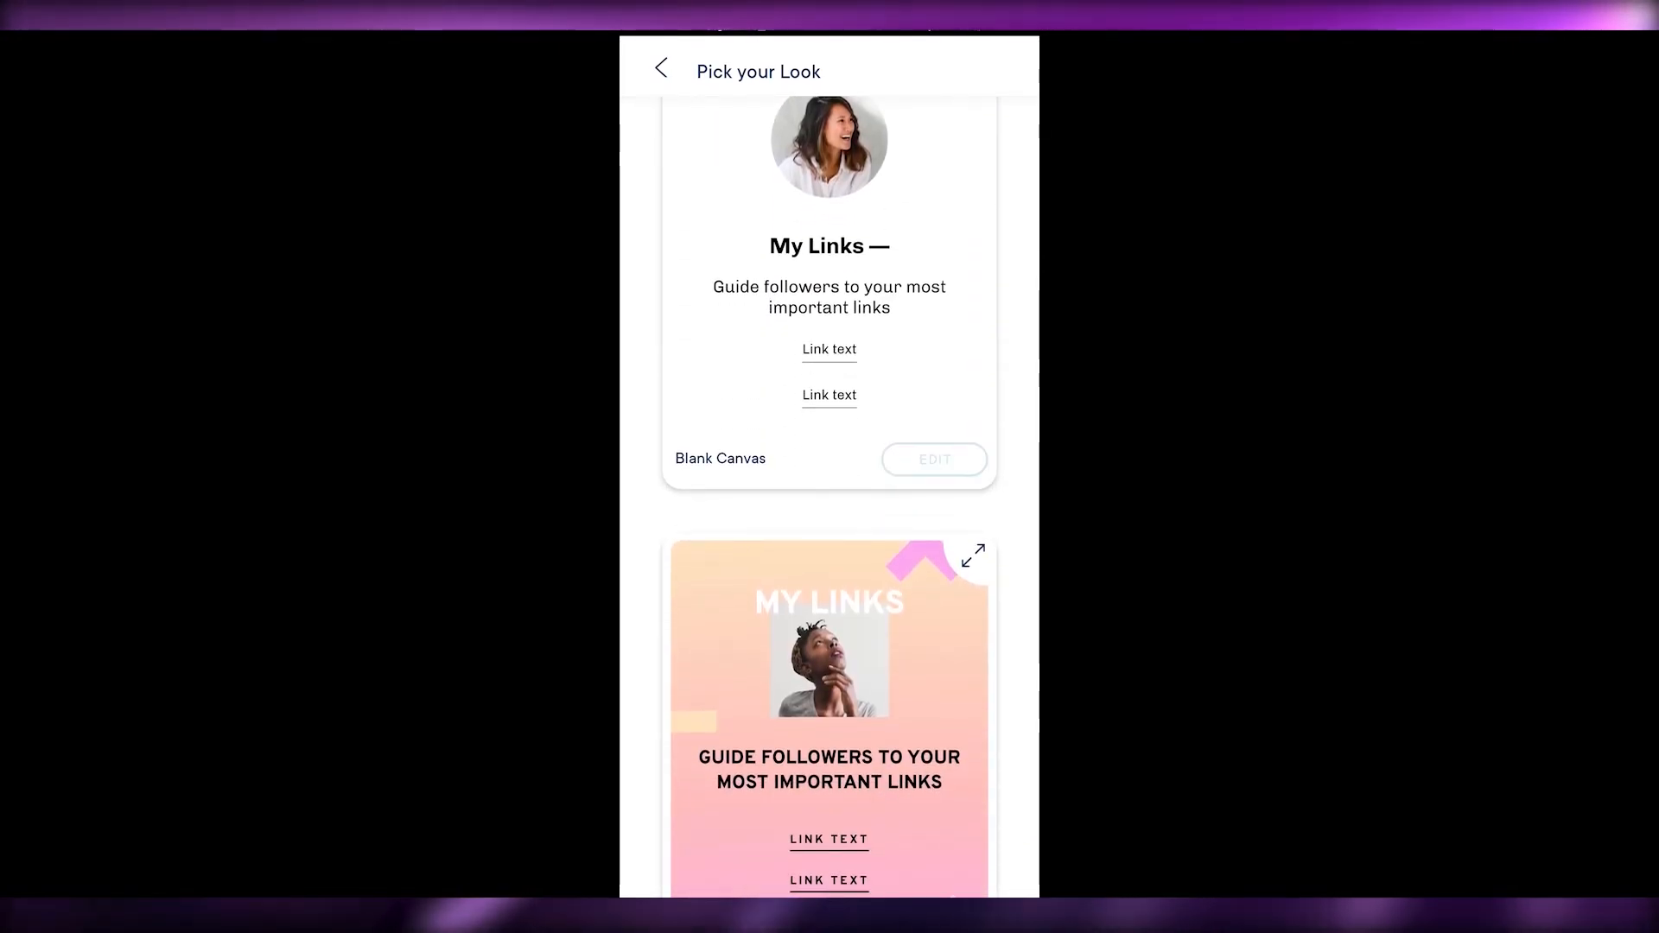
left_click(935, 460)
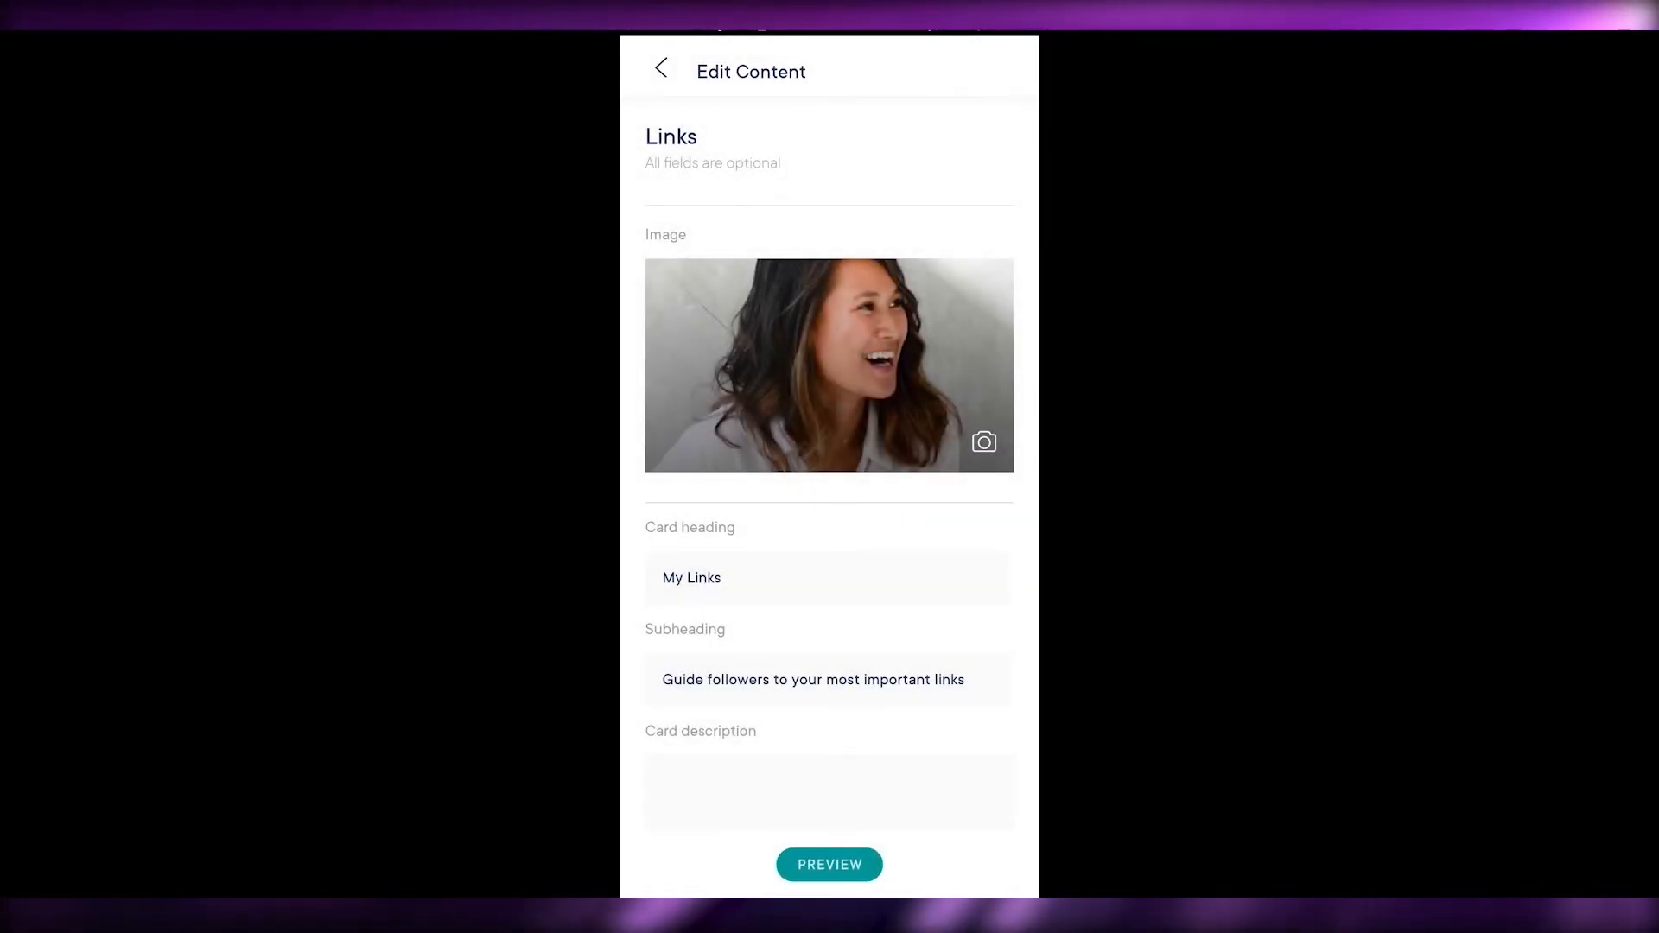
Step: Review the Links card's content fields and add Instagram to its social links
scroll(829, 467, "down", 5)
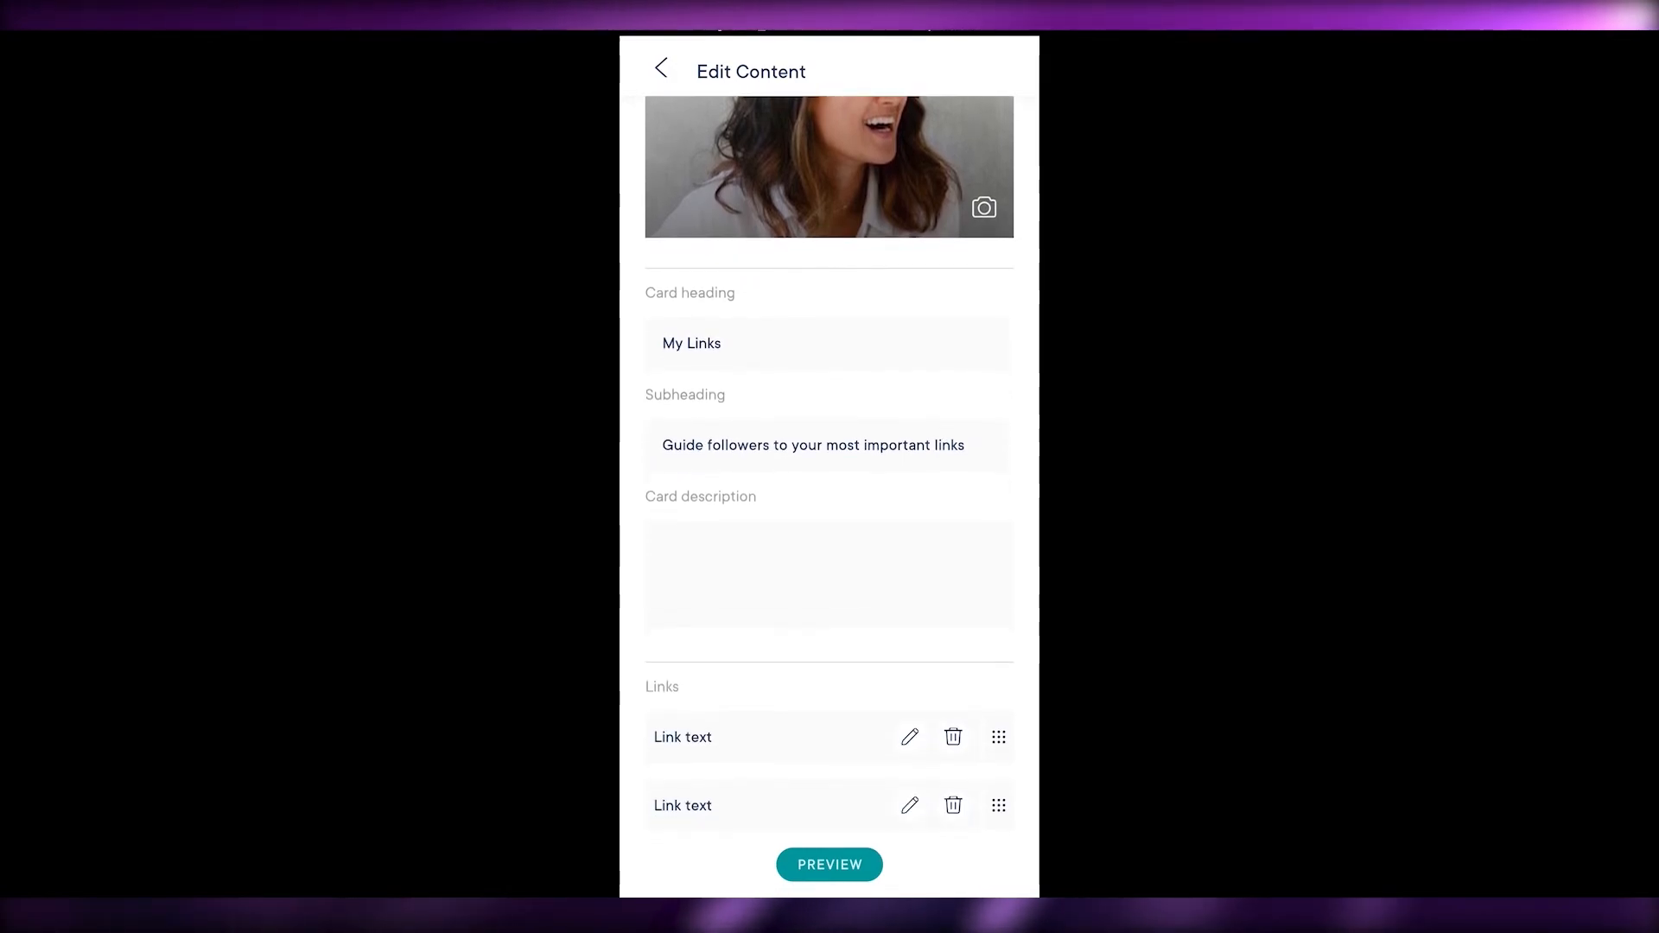
scroll(830, 467, "down", 2)
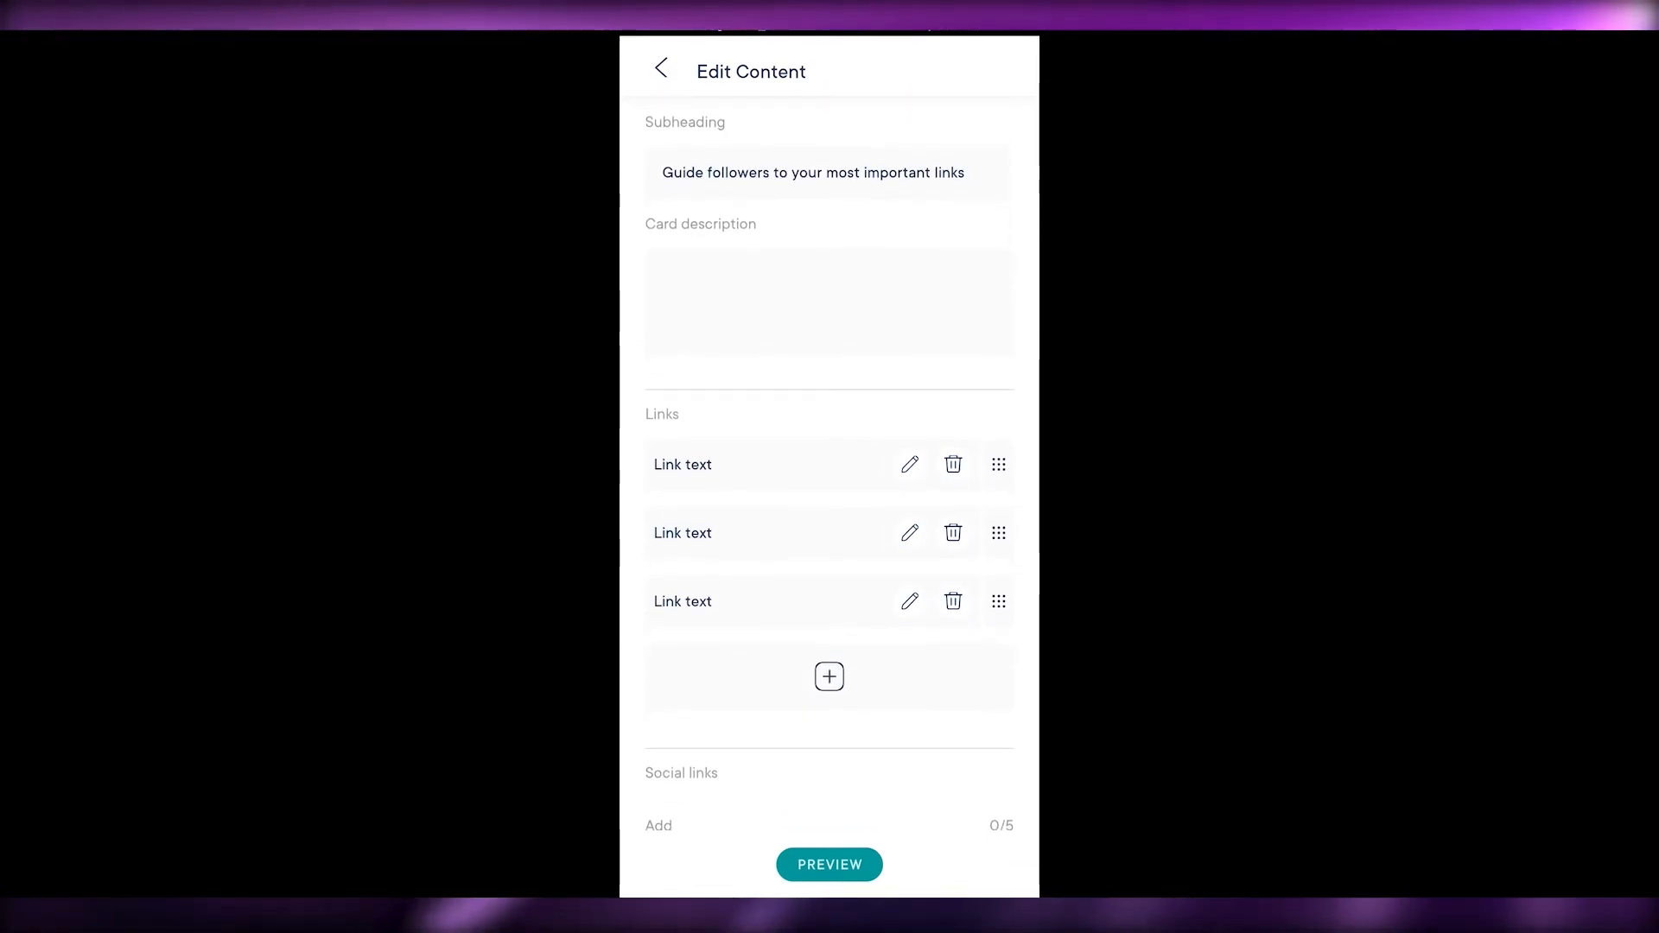
scroll(830, 466, "down", 2)
scroll(830, 467, "down", 2)
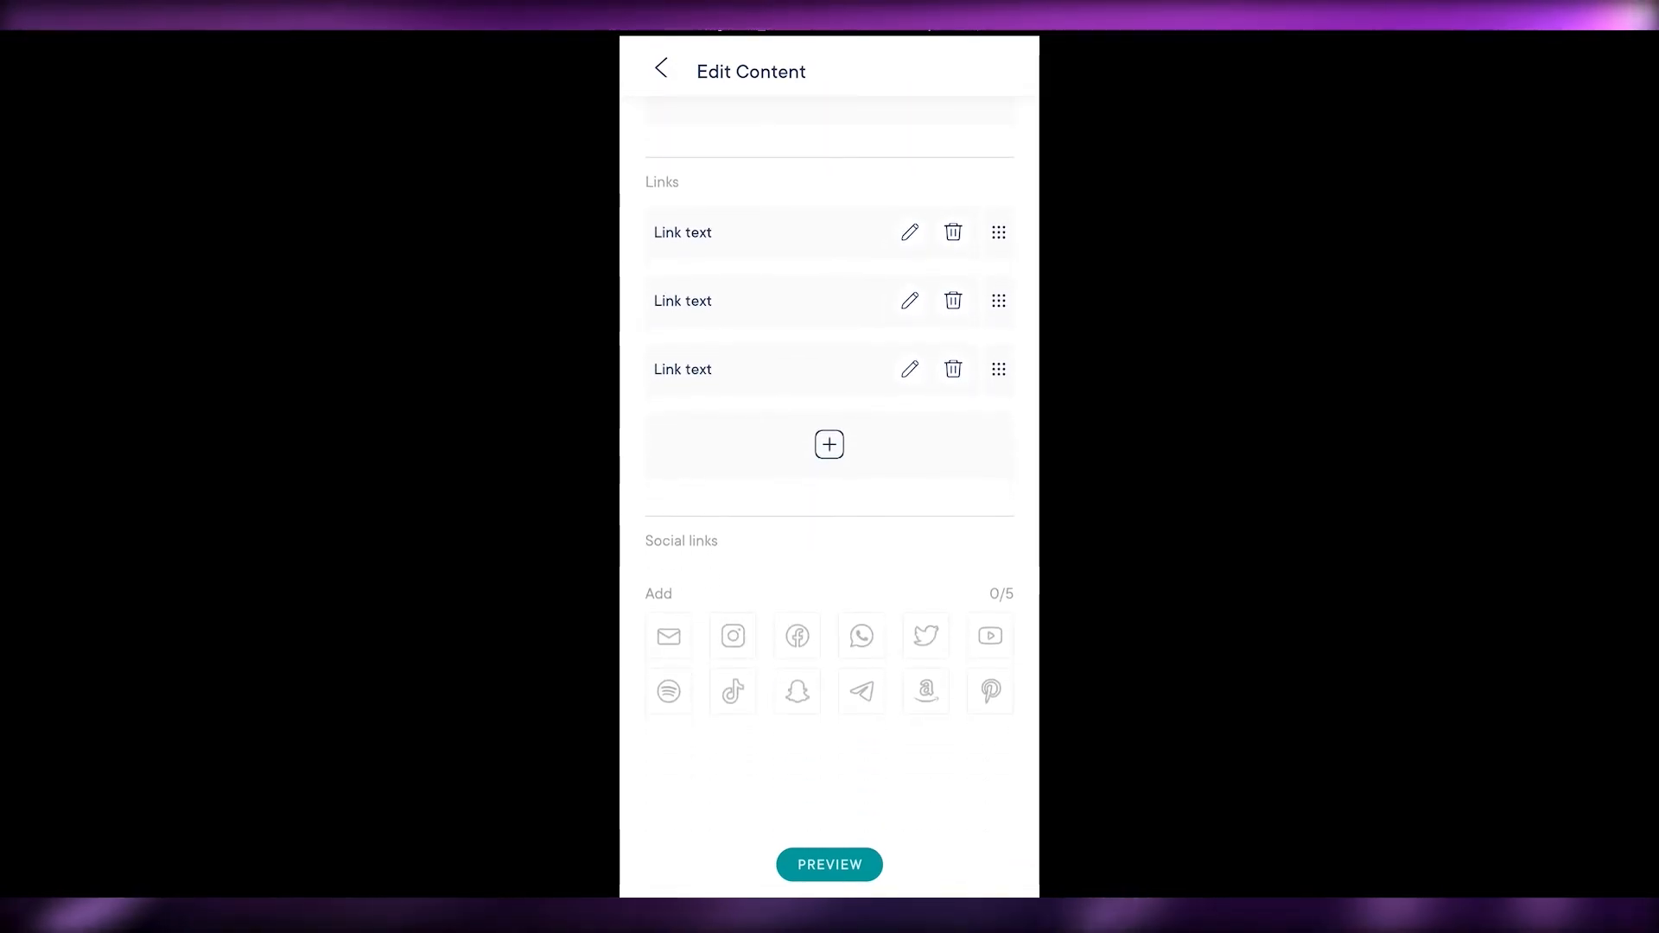
left_click(733, 636)
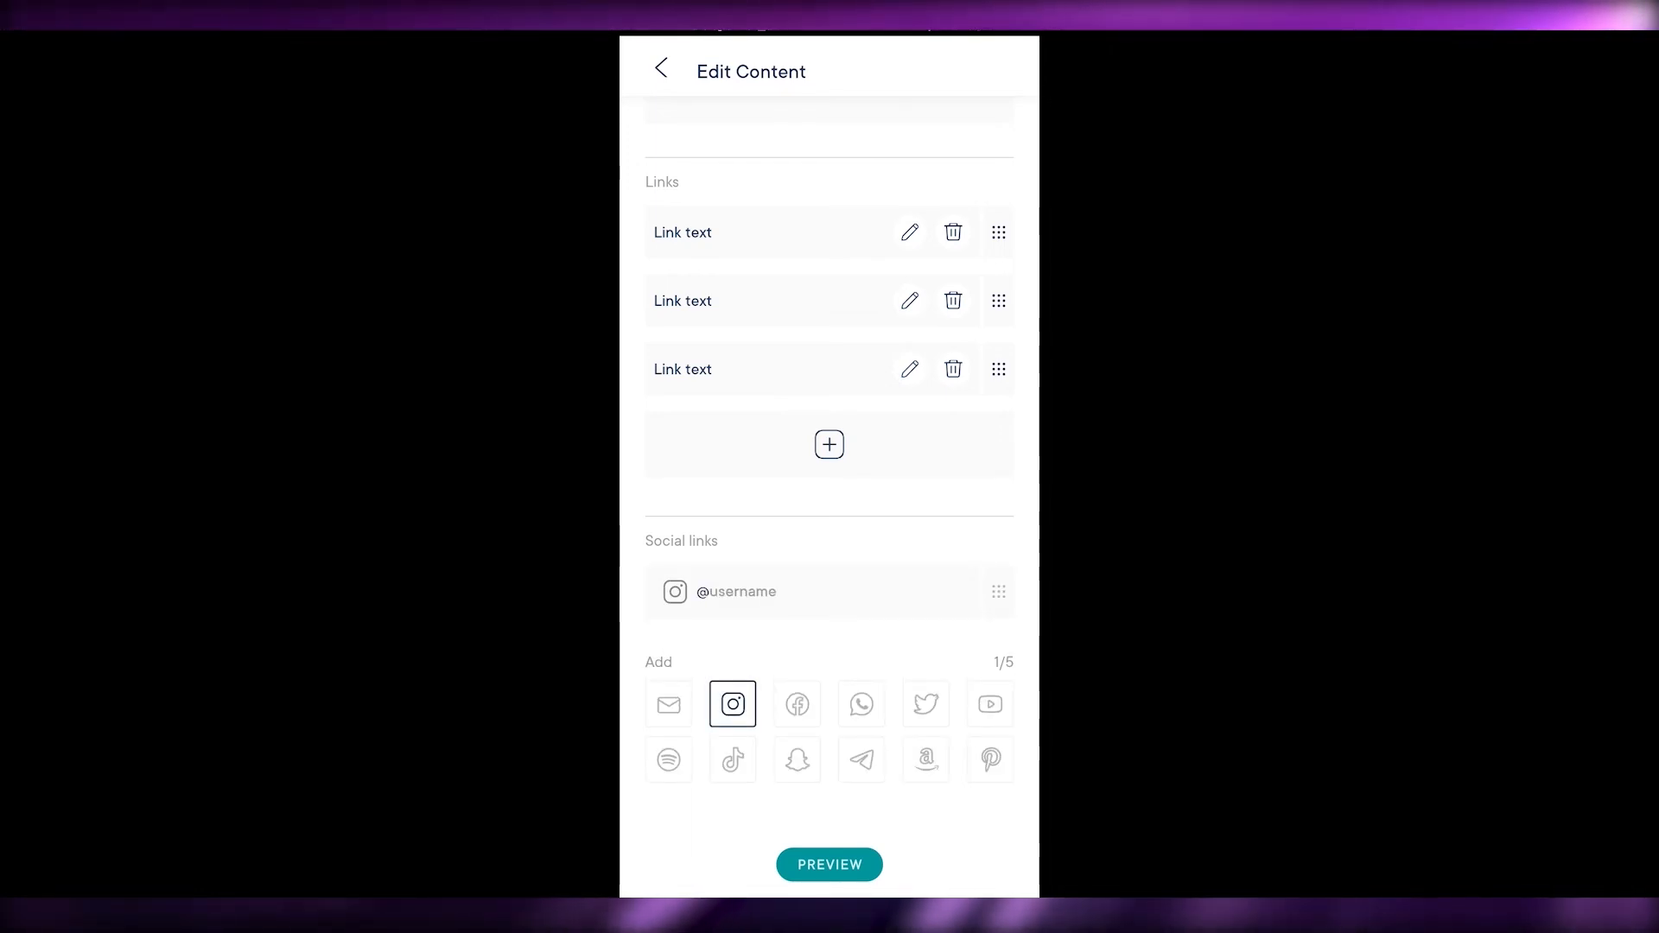
Step: Re-add Instagram to the card's social links with the account's username, and add WhatsApp
left_click(733, 705)
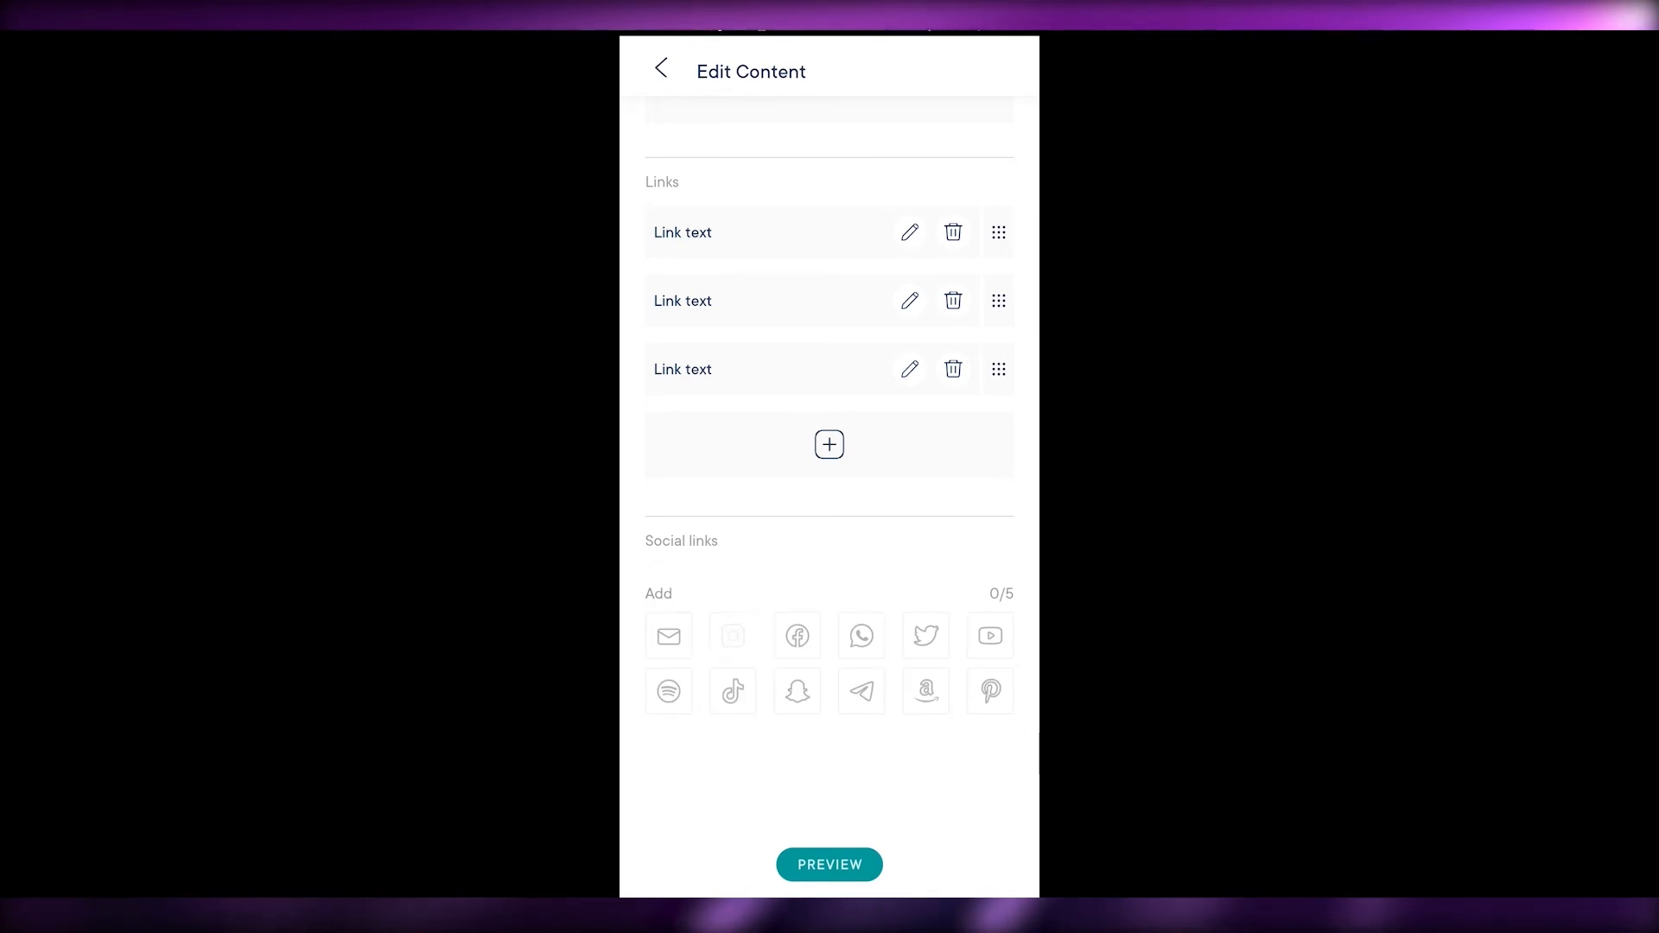
left_click(733, 636)
left_click(787, 592)
key("BackSpace")
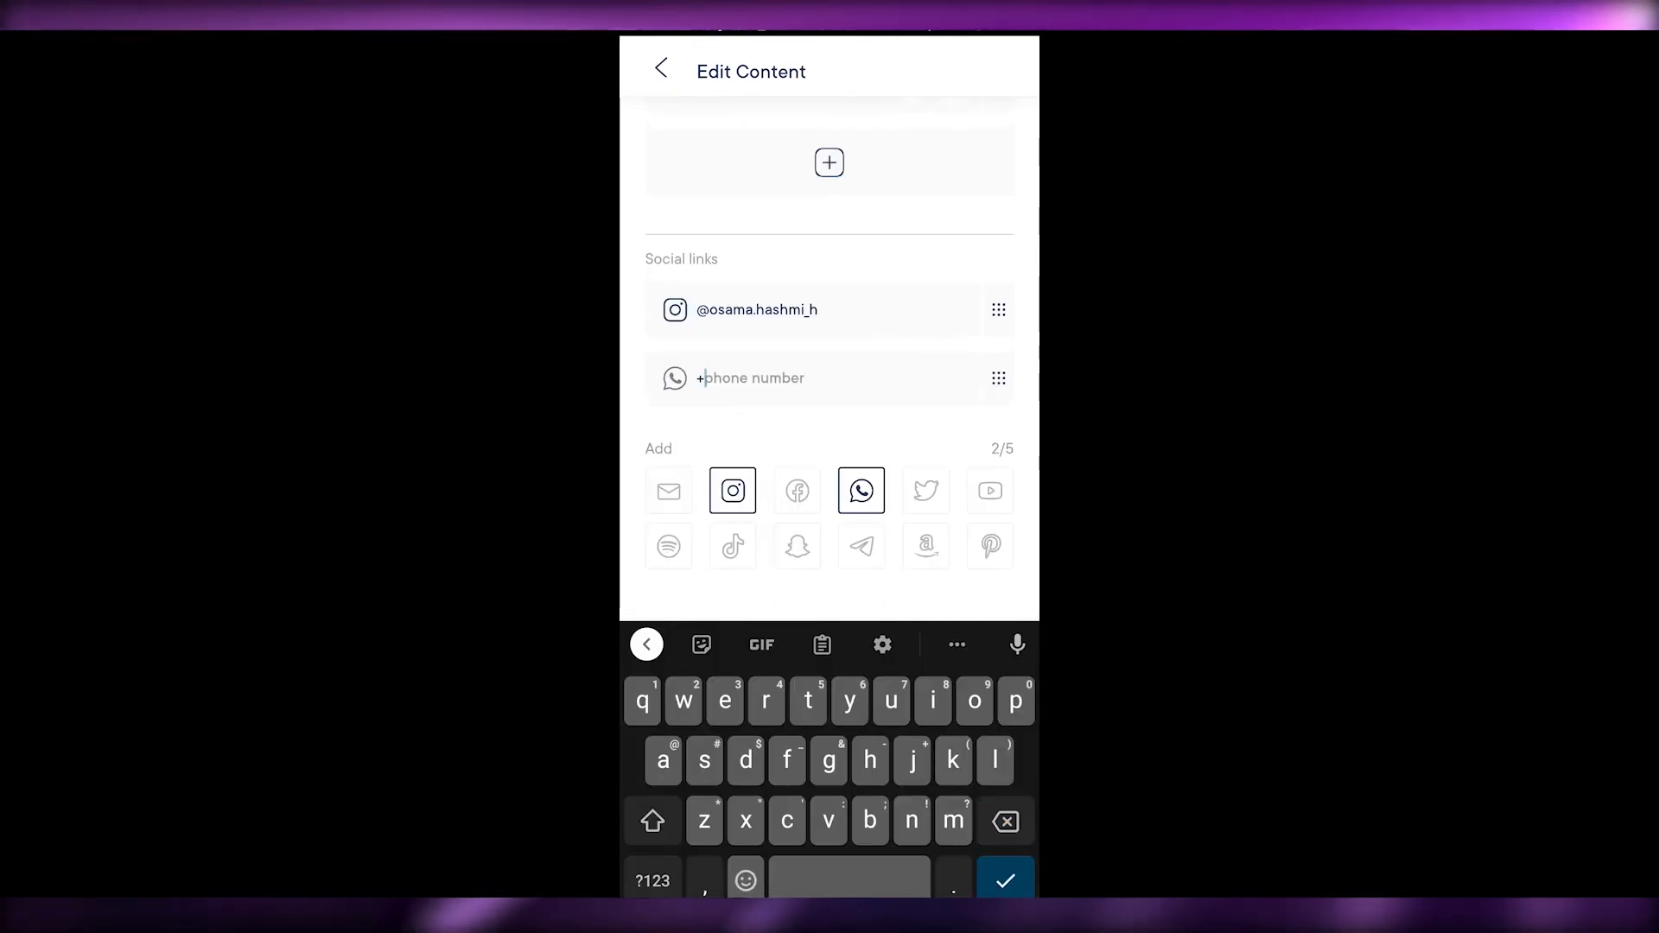
Step: Try "bdu" as the WhatsApp entry, clear it, and add Twitter to the social links
type("bdu")
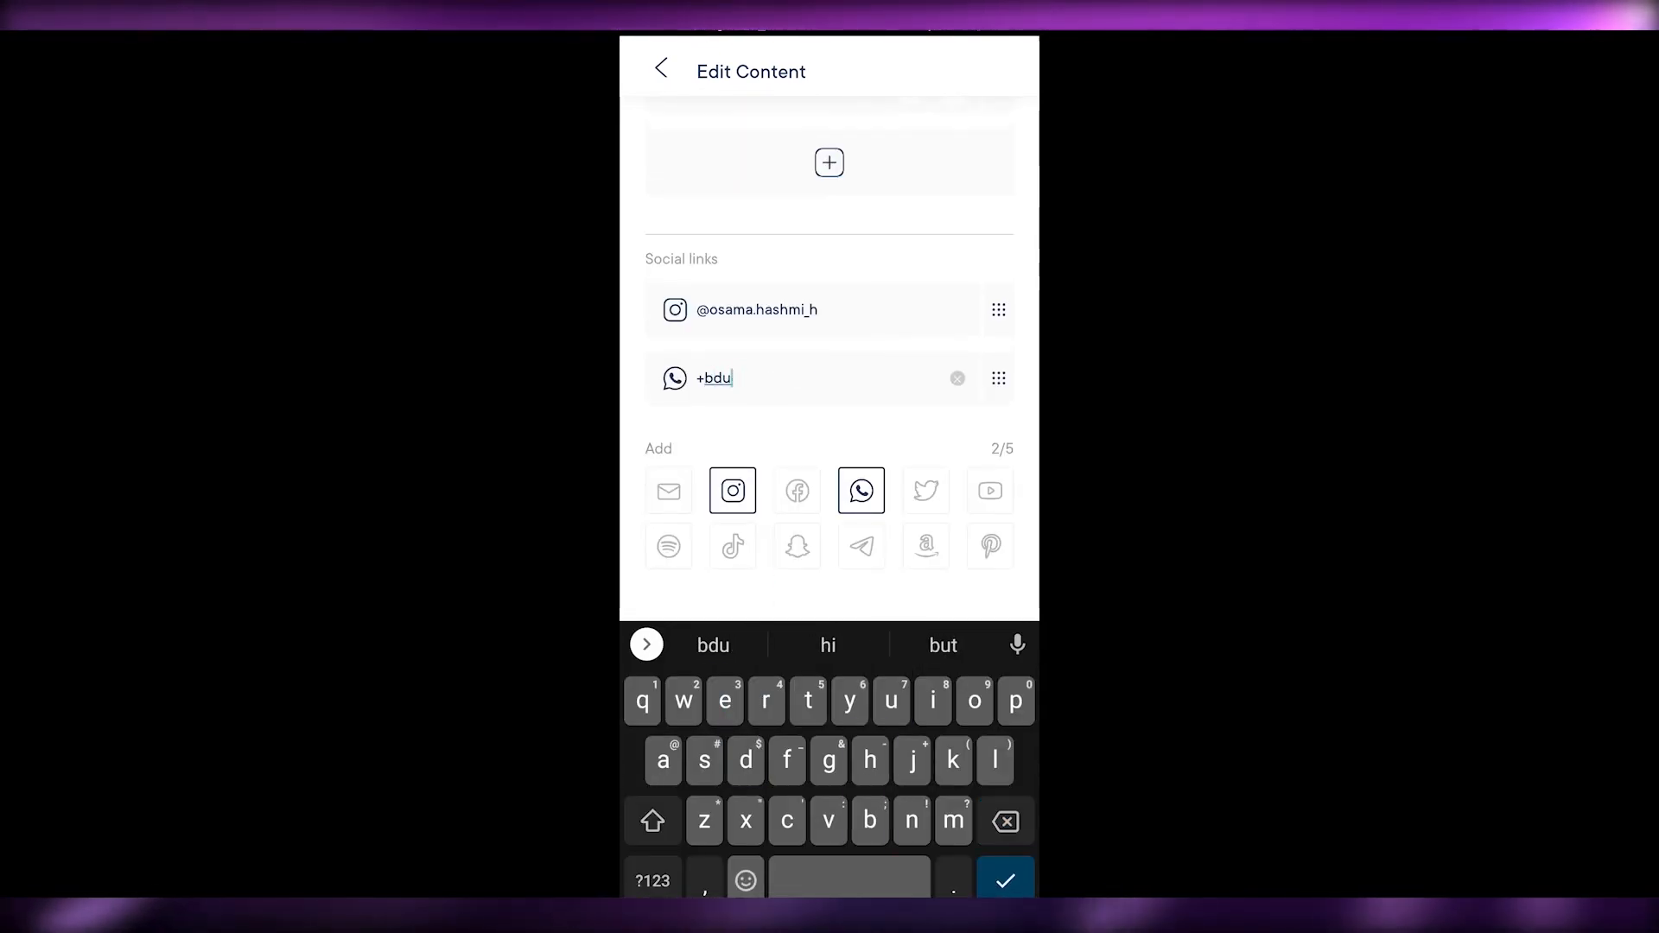
key("BackSpace")
key("BackSpace")
key("BackSpace")
left_click(926, 422)
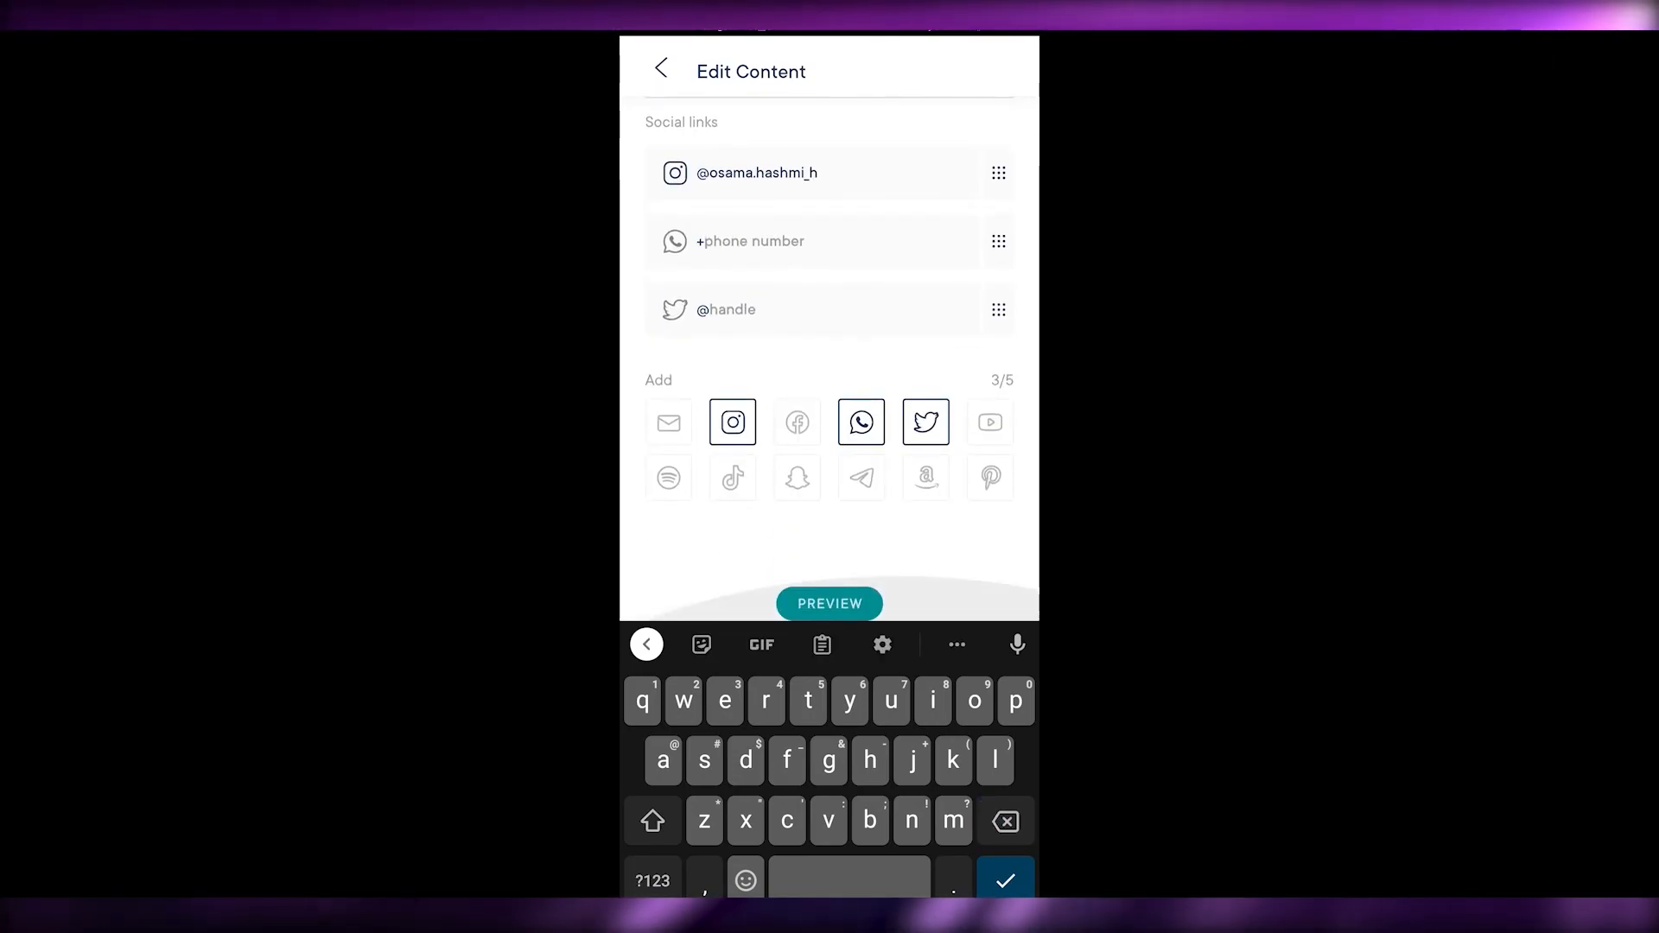
left_click(822, 645)
key("Escape")
Step: Preview the Links card, dismiss the publishing tip, and return to editing its content
left_click(830, 864)
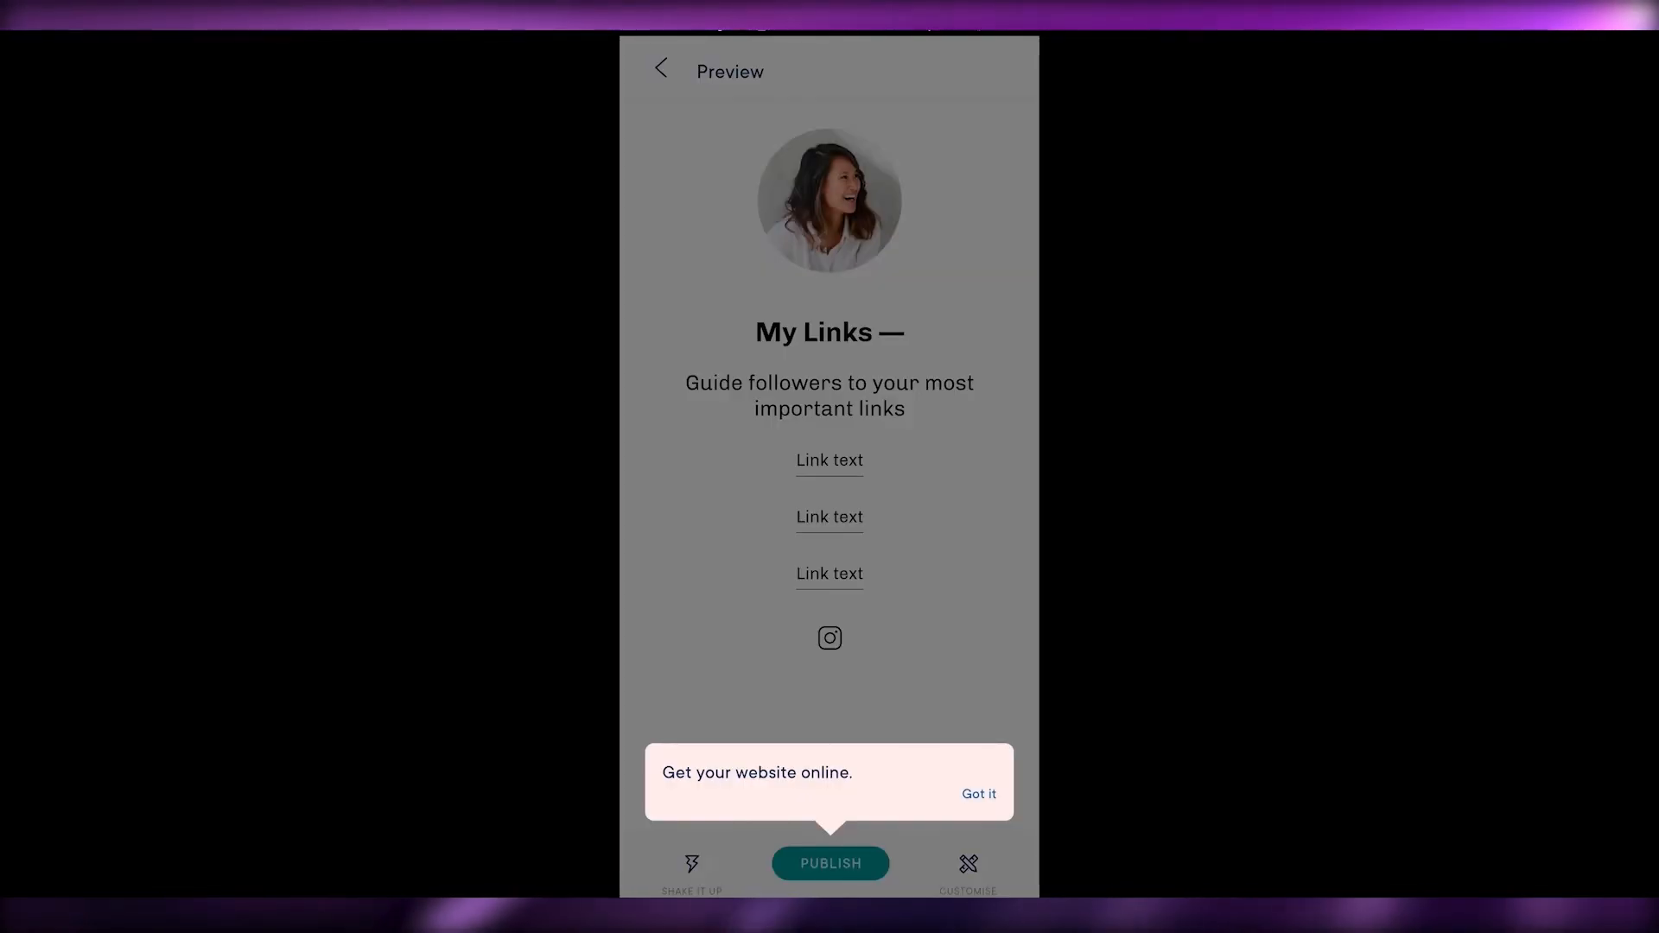
left_click(979, 794)
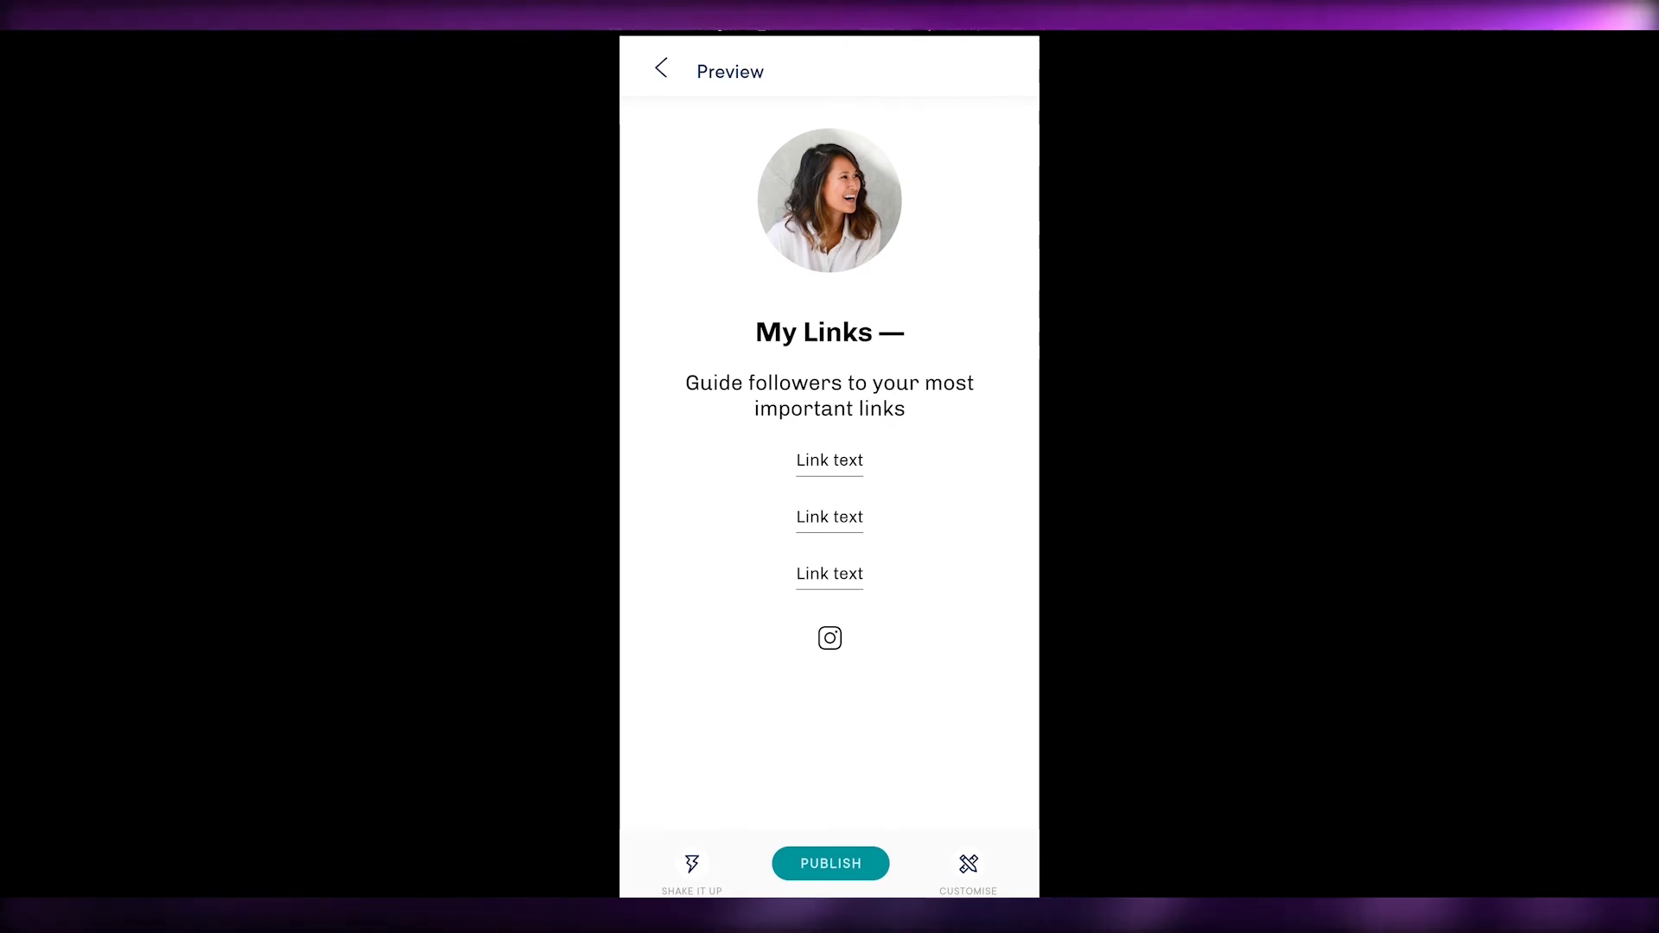
left_click_drag(1037, 636, 959, 636)
scroll(829, 467, "up", 4)
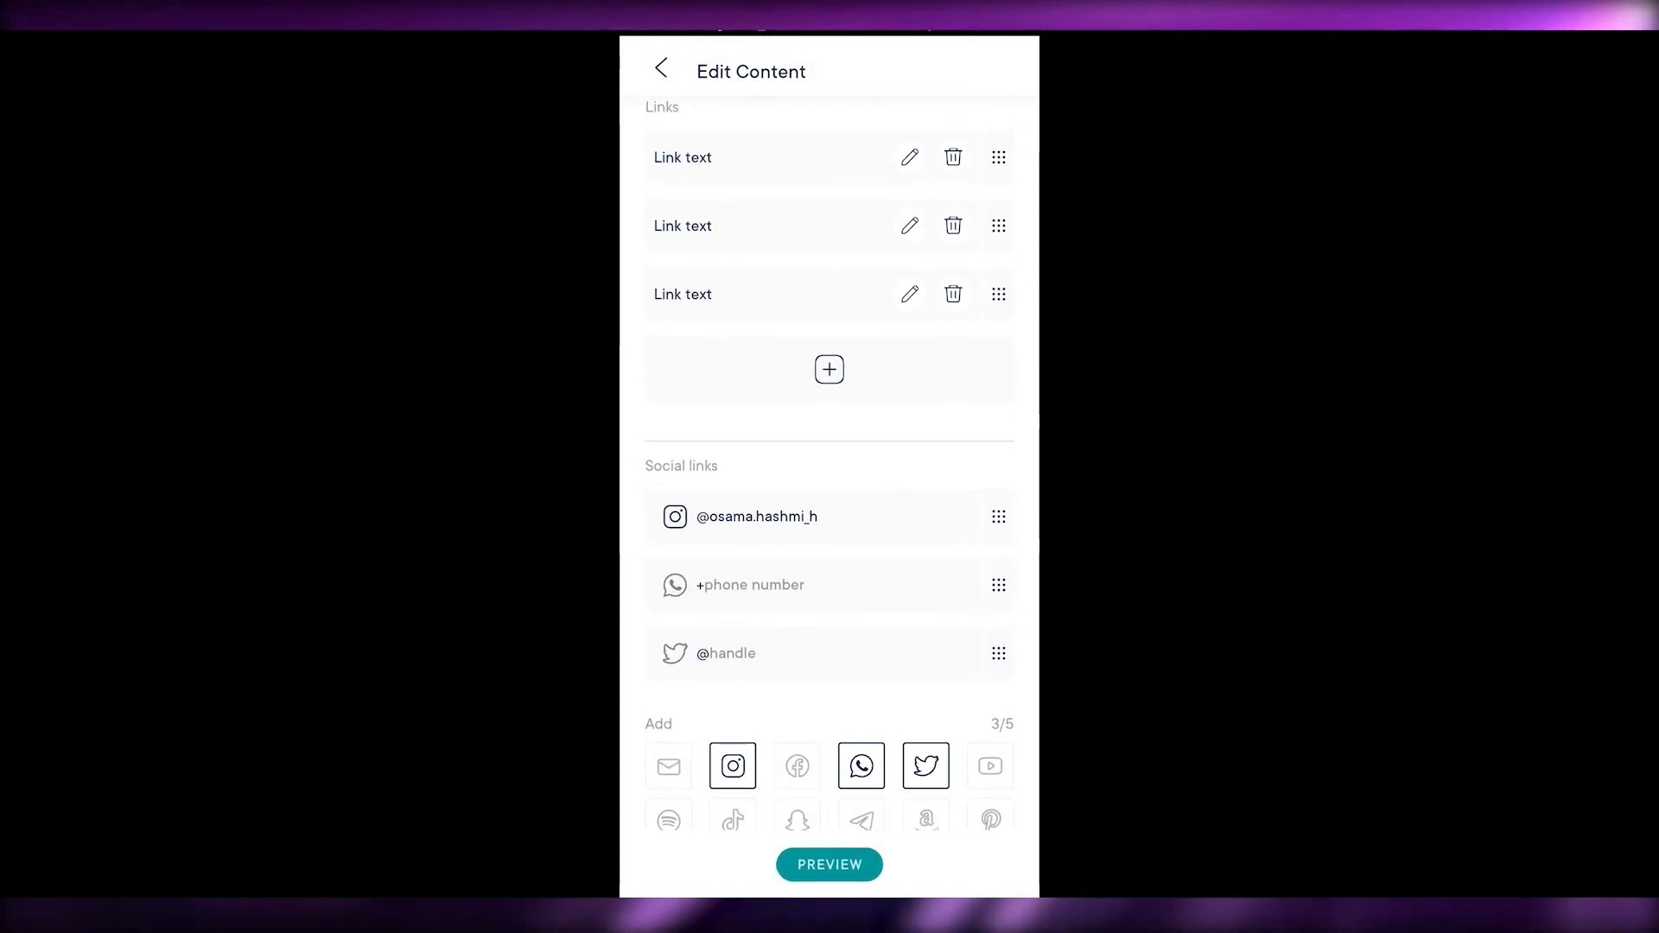
left_click(953, 406)
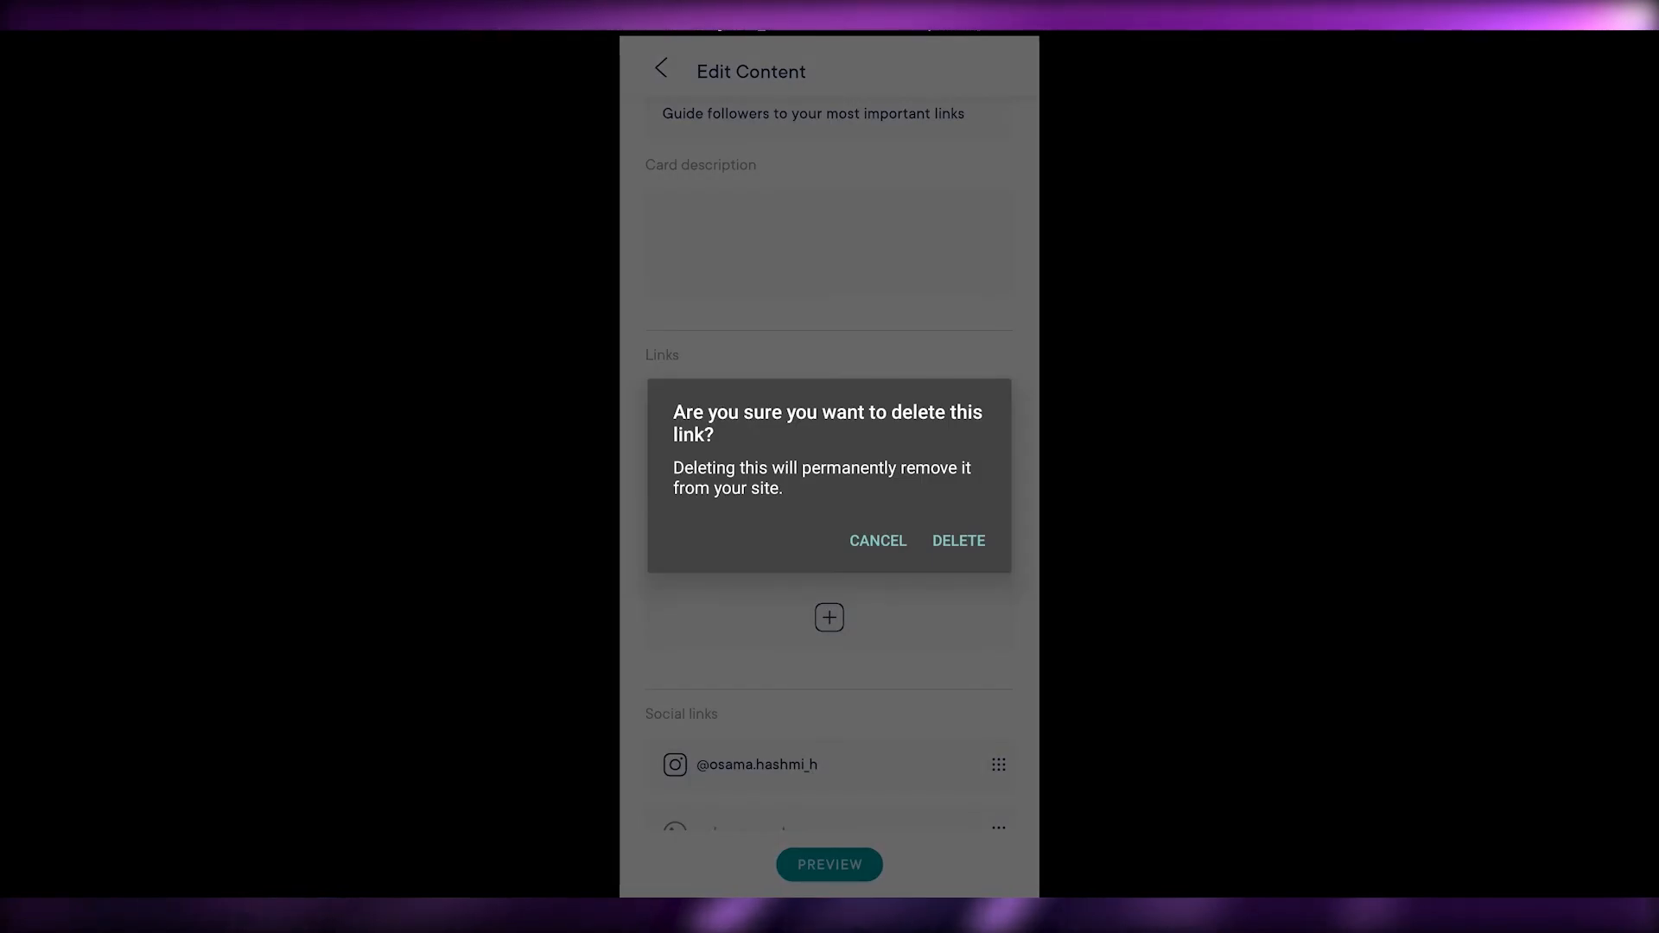
left_click(878, 541)
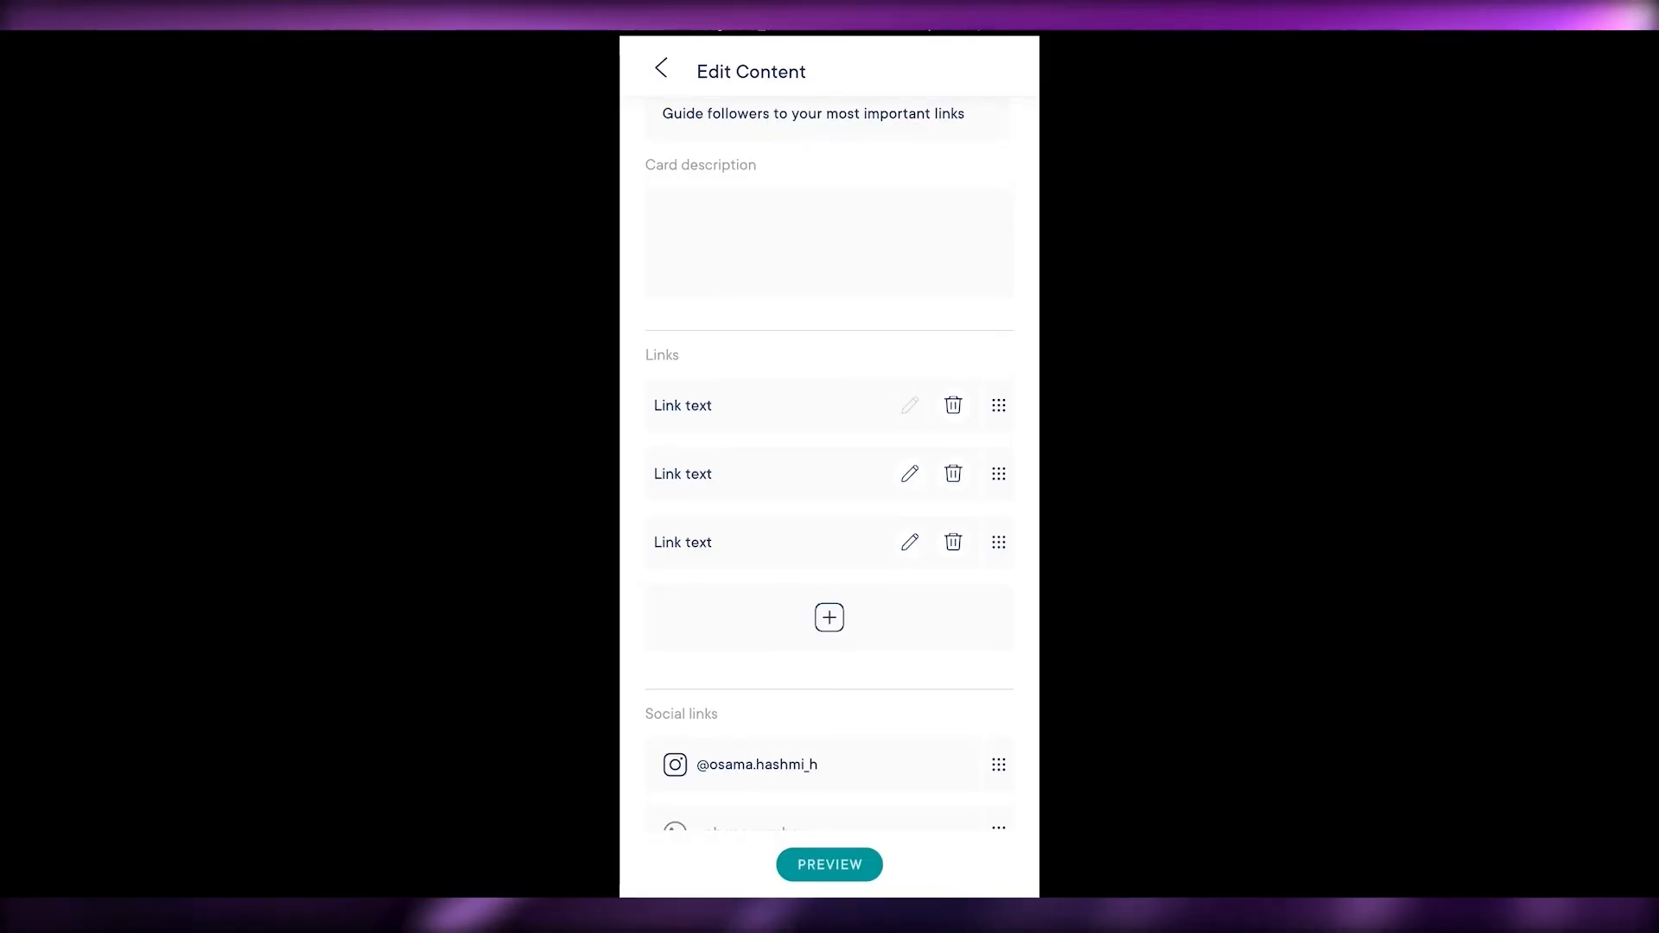
Step: Try to change the first link's text to "Instagram" and leave the link editor without saving
left_click(910, 405)
left_click(827, 285)
key("BackSpace")
key("BackSpace")
key("BackSpace")
key("BackSpace")
key("BackSpace")
key("BackSpace")
key("BackSpace")
key("BackSpace")
key("BackSpace")
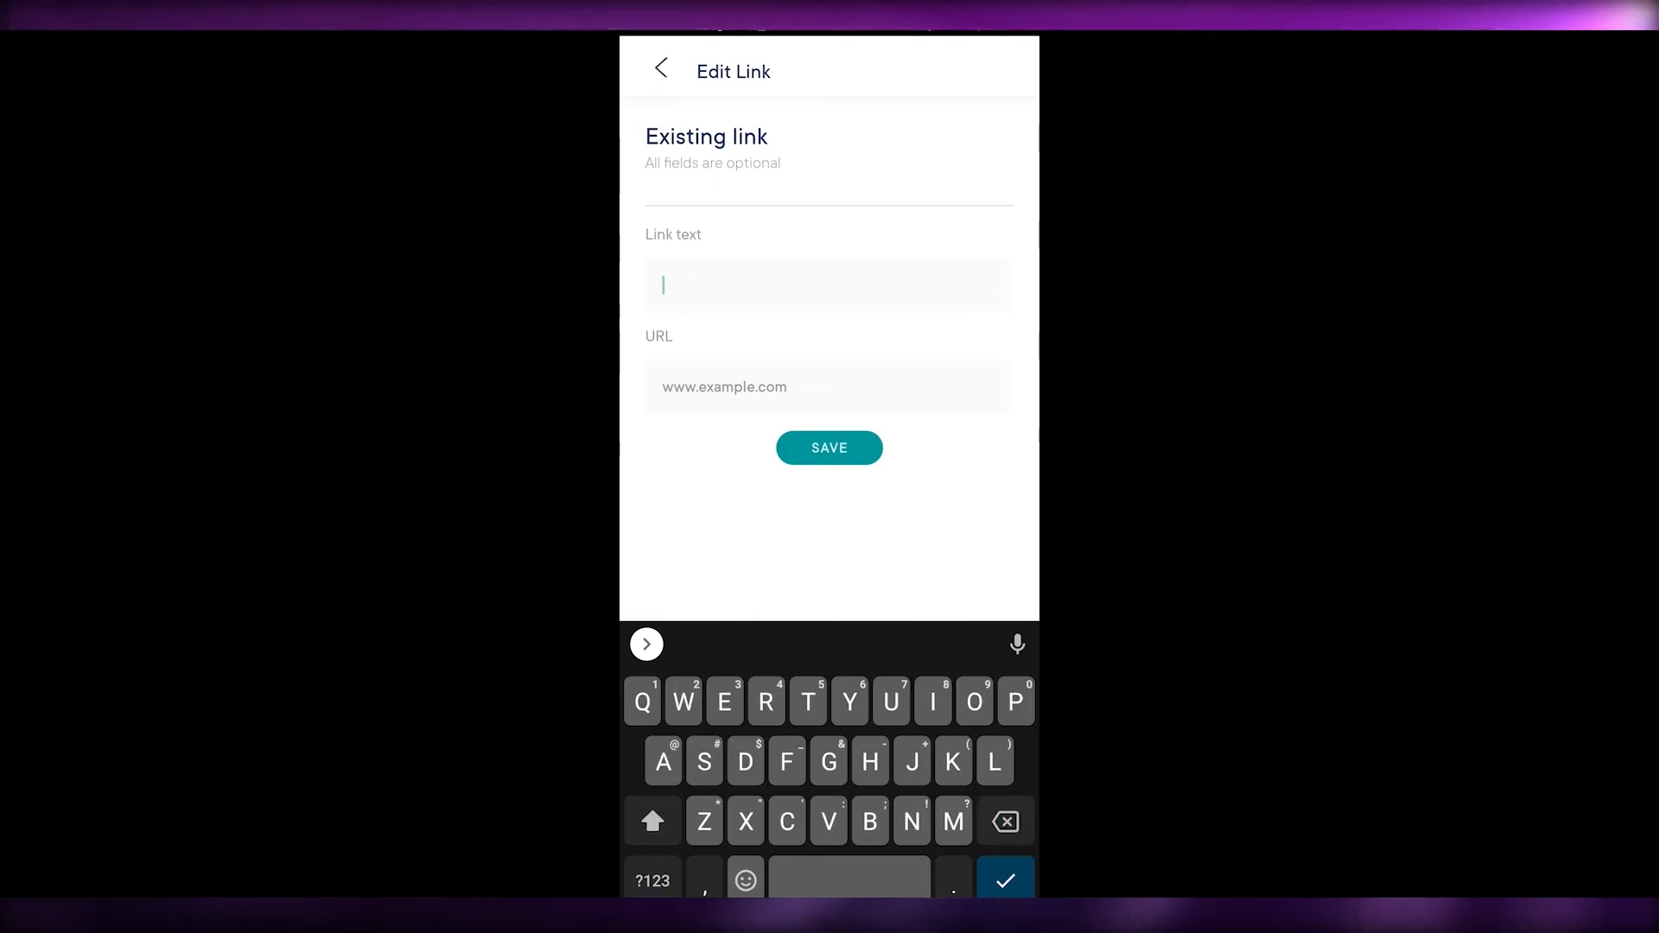
type("Instagram")
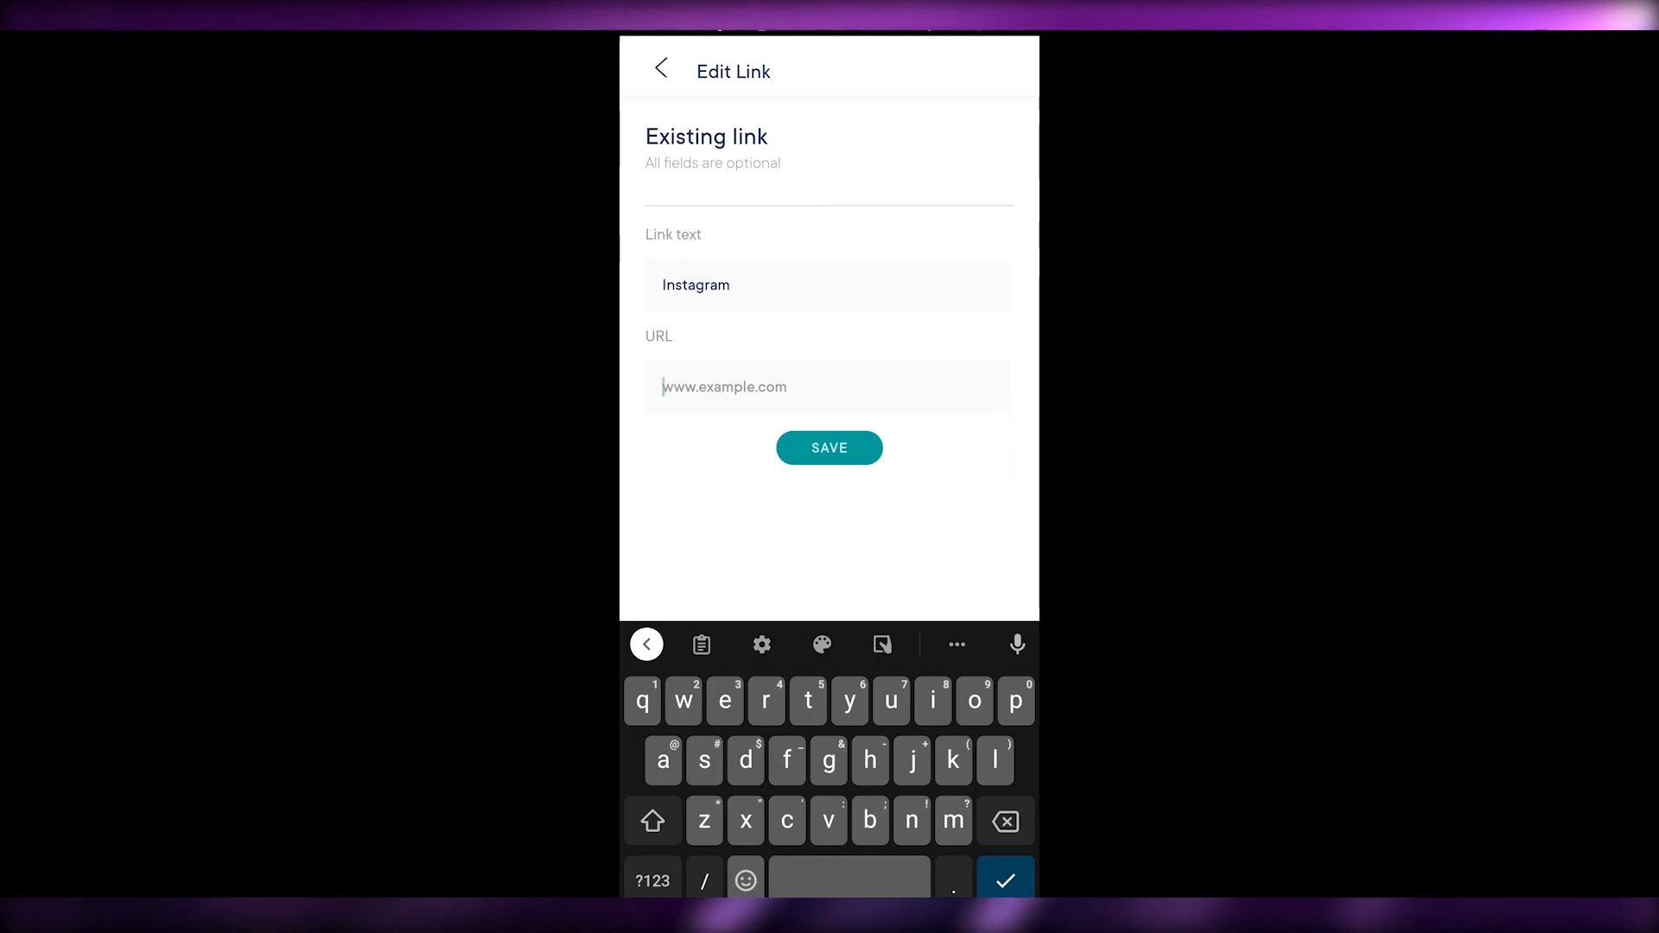
key("Escape")
left_click(661, 68)
Step: Review the Links card's content fields and discard its changes to return to the design looks
scroll(829, 518, "down", 3)
scroll(830, 519, "down", 2)
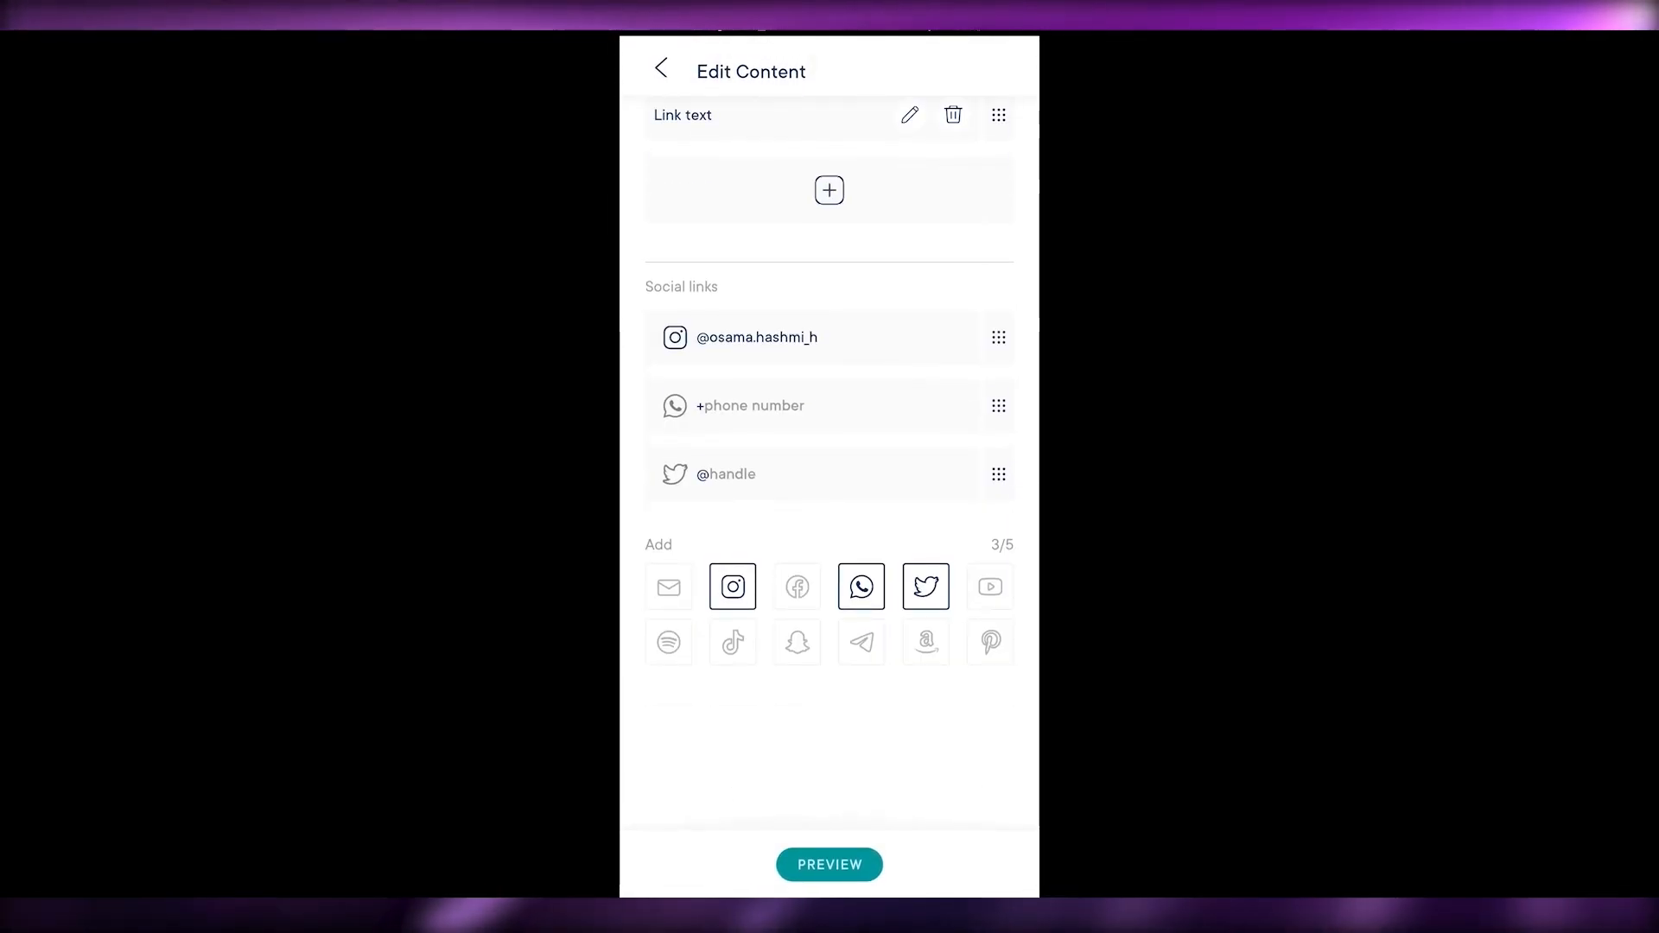
scroll(829, 519, "up", 10)
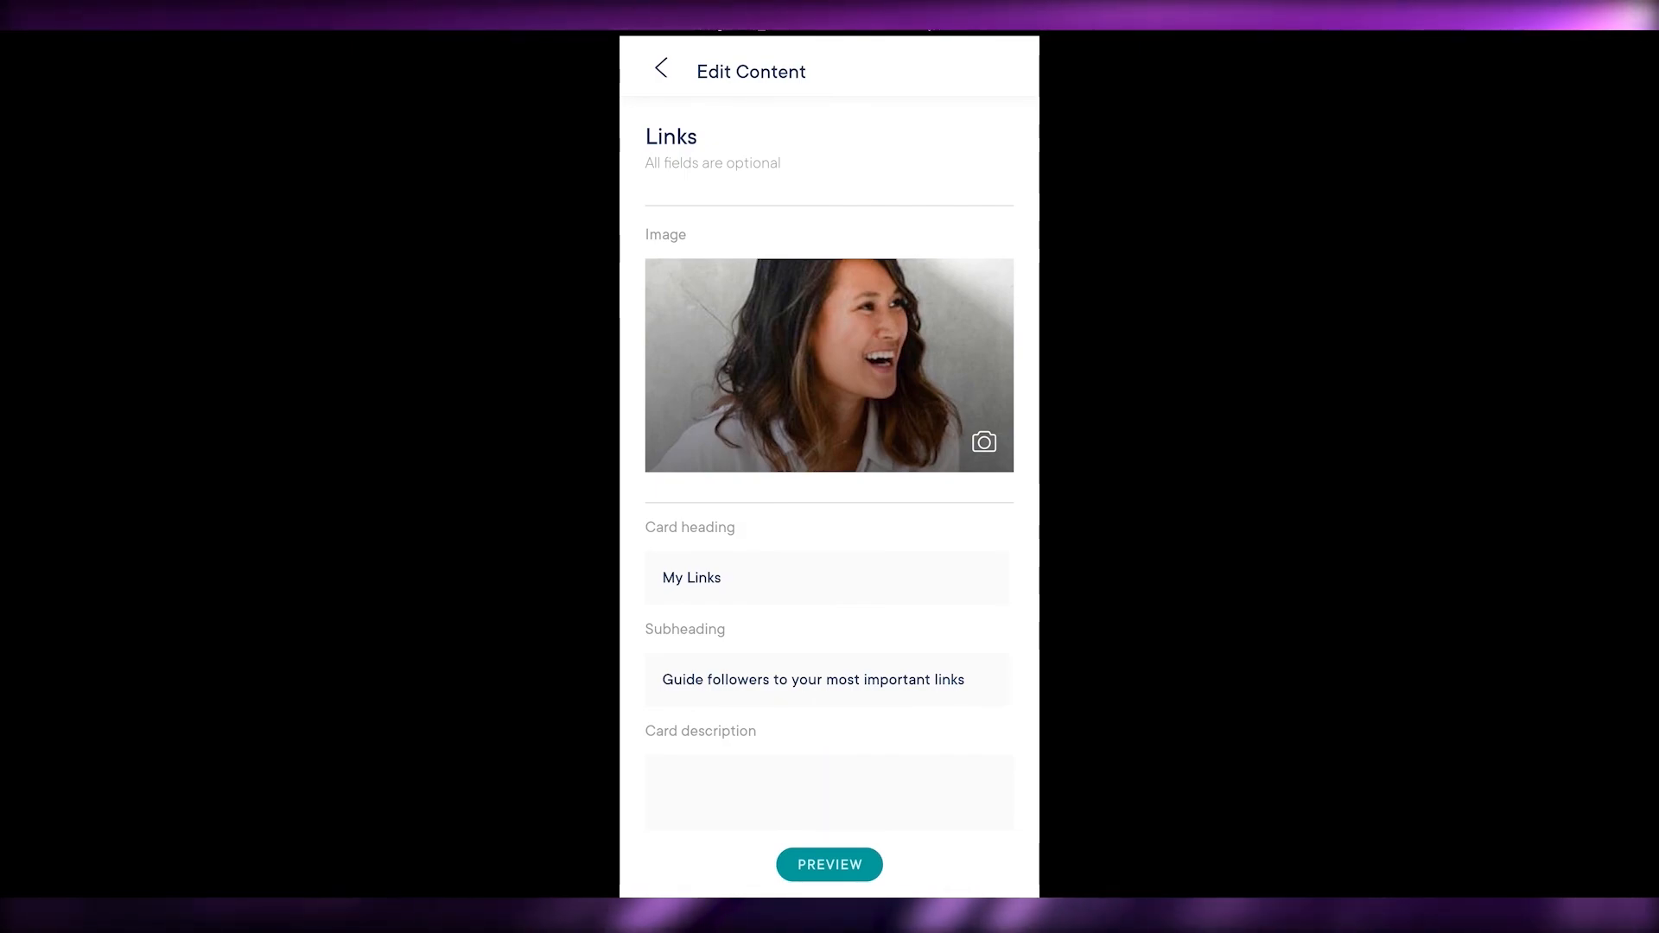
scroll(829, 518, "down", 10)
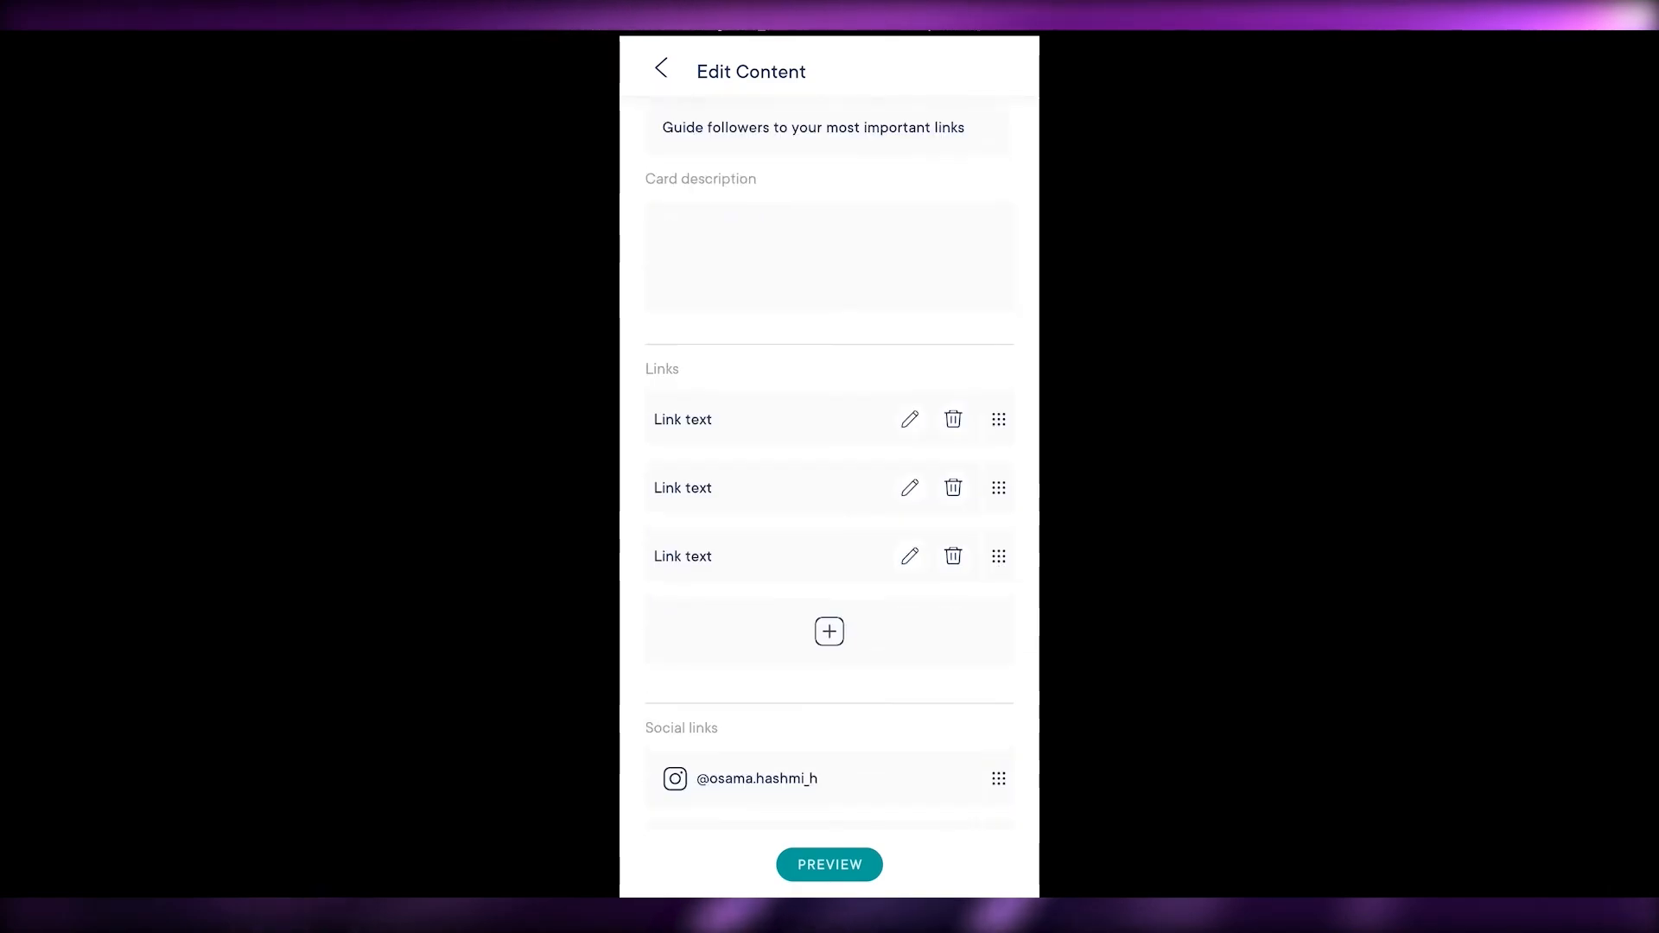
left_click(661, 68)
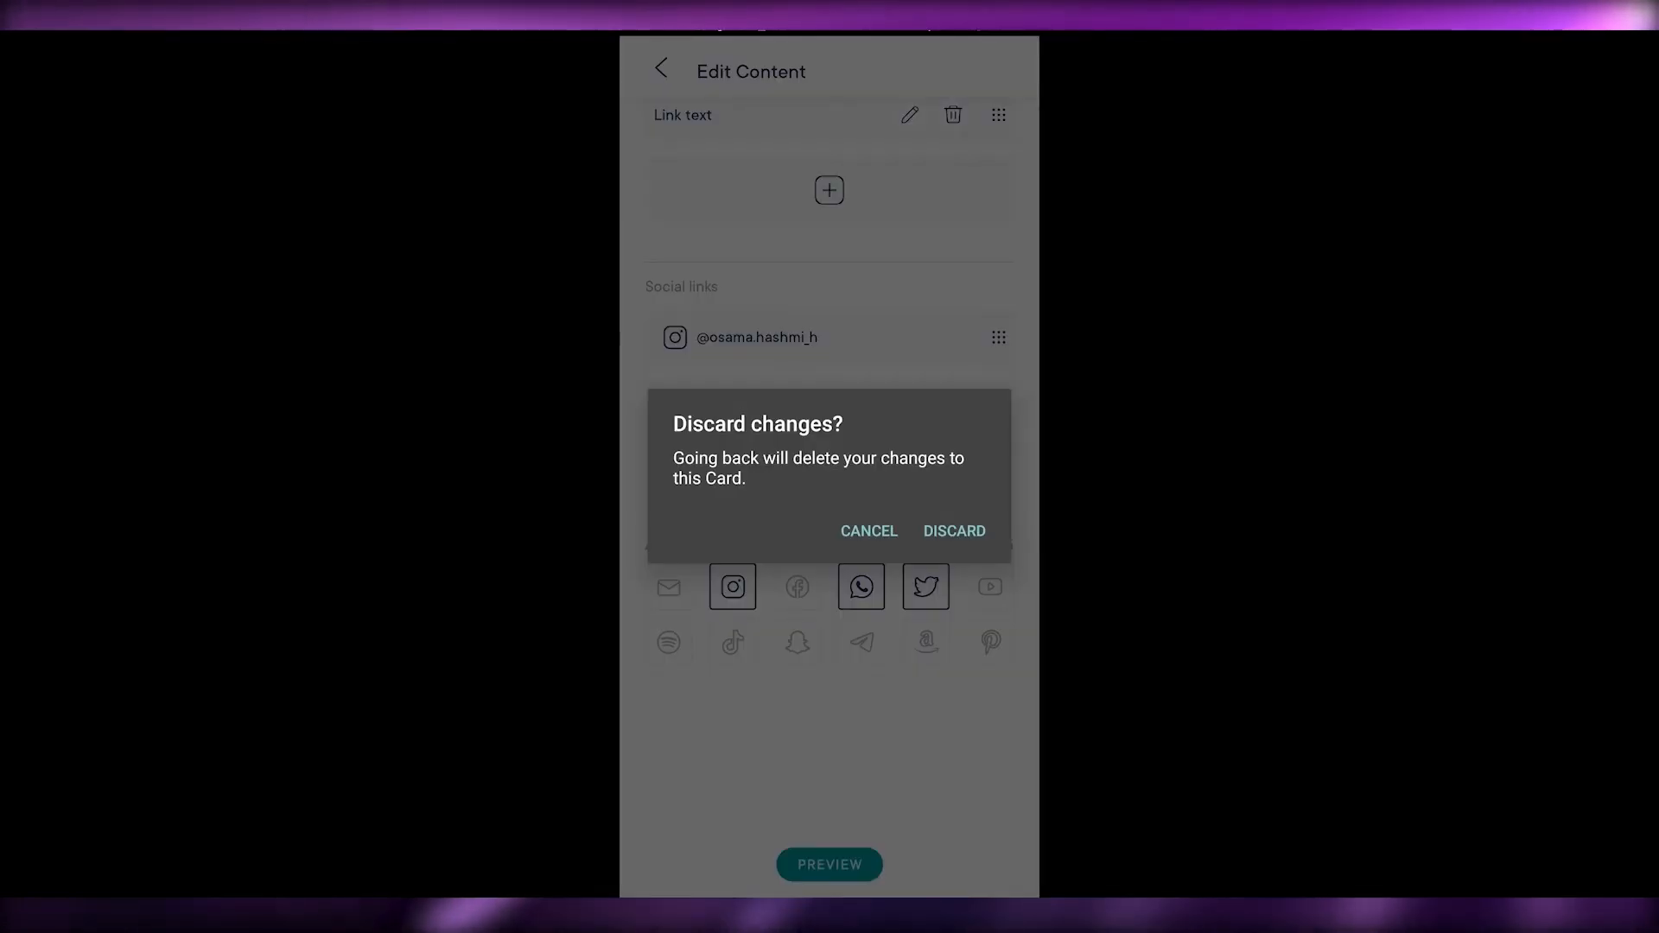
left_click(868, 530)
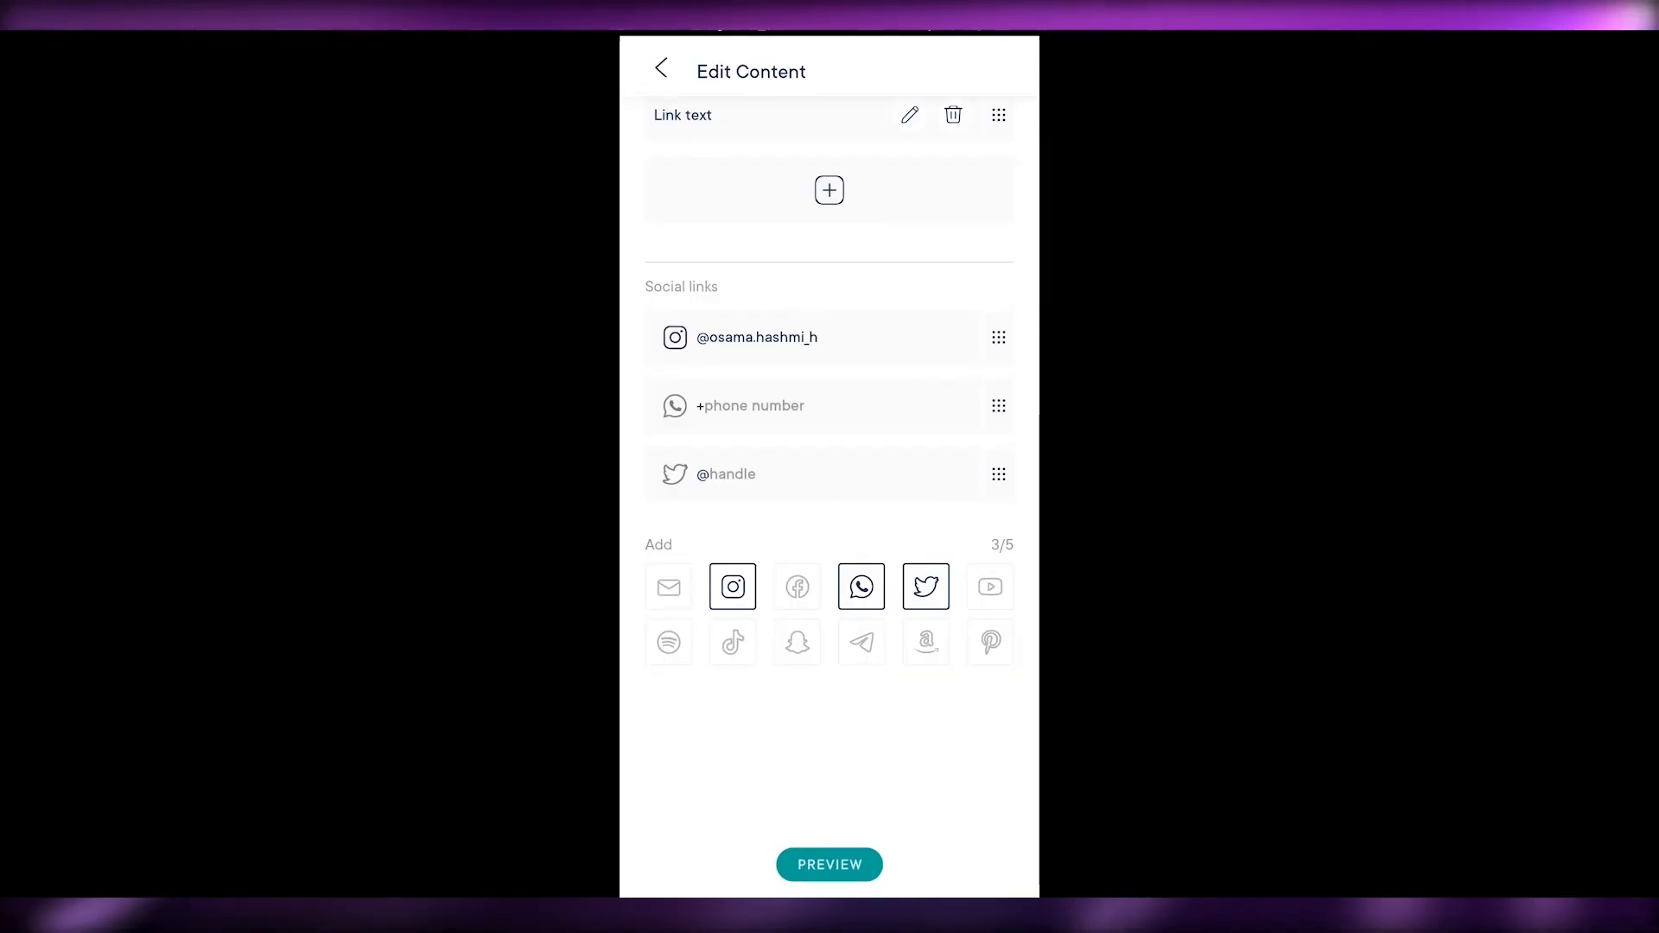
left_click(661, 68)
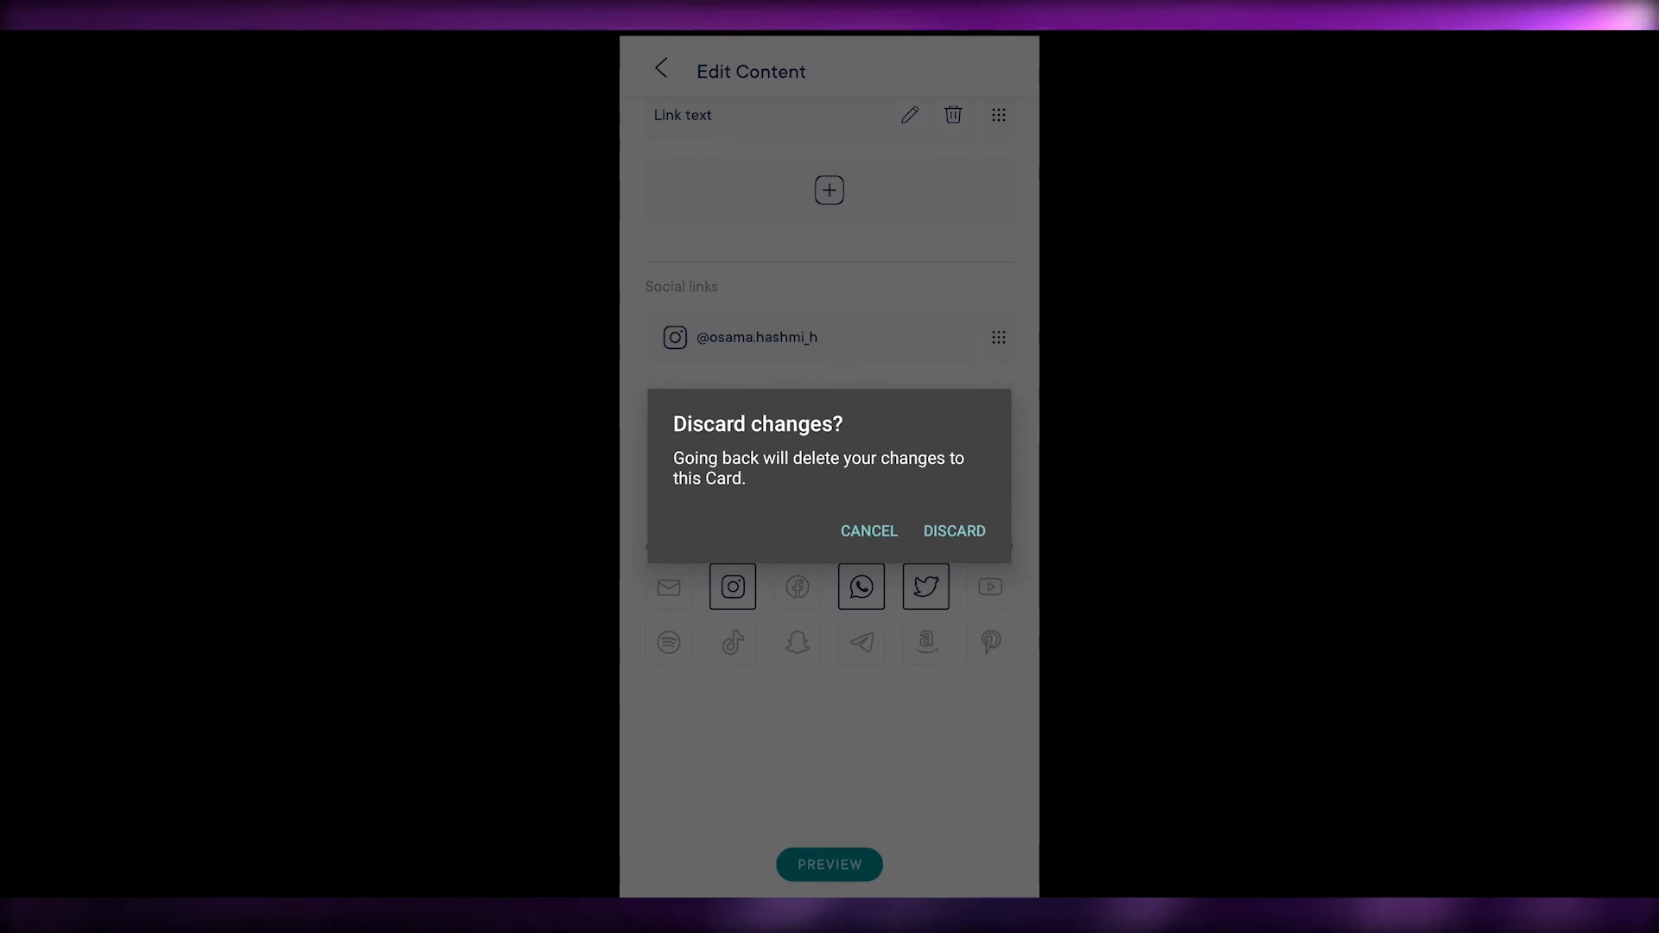
left_click(954, 530)
Step: Browse further design looks for the Links card, from Rosé All Day to Ex Oh Ex Oh
scroll(830, 518, "down", 10)
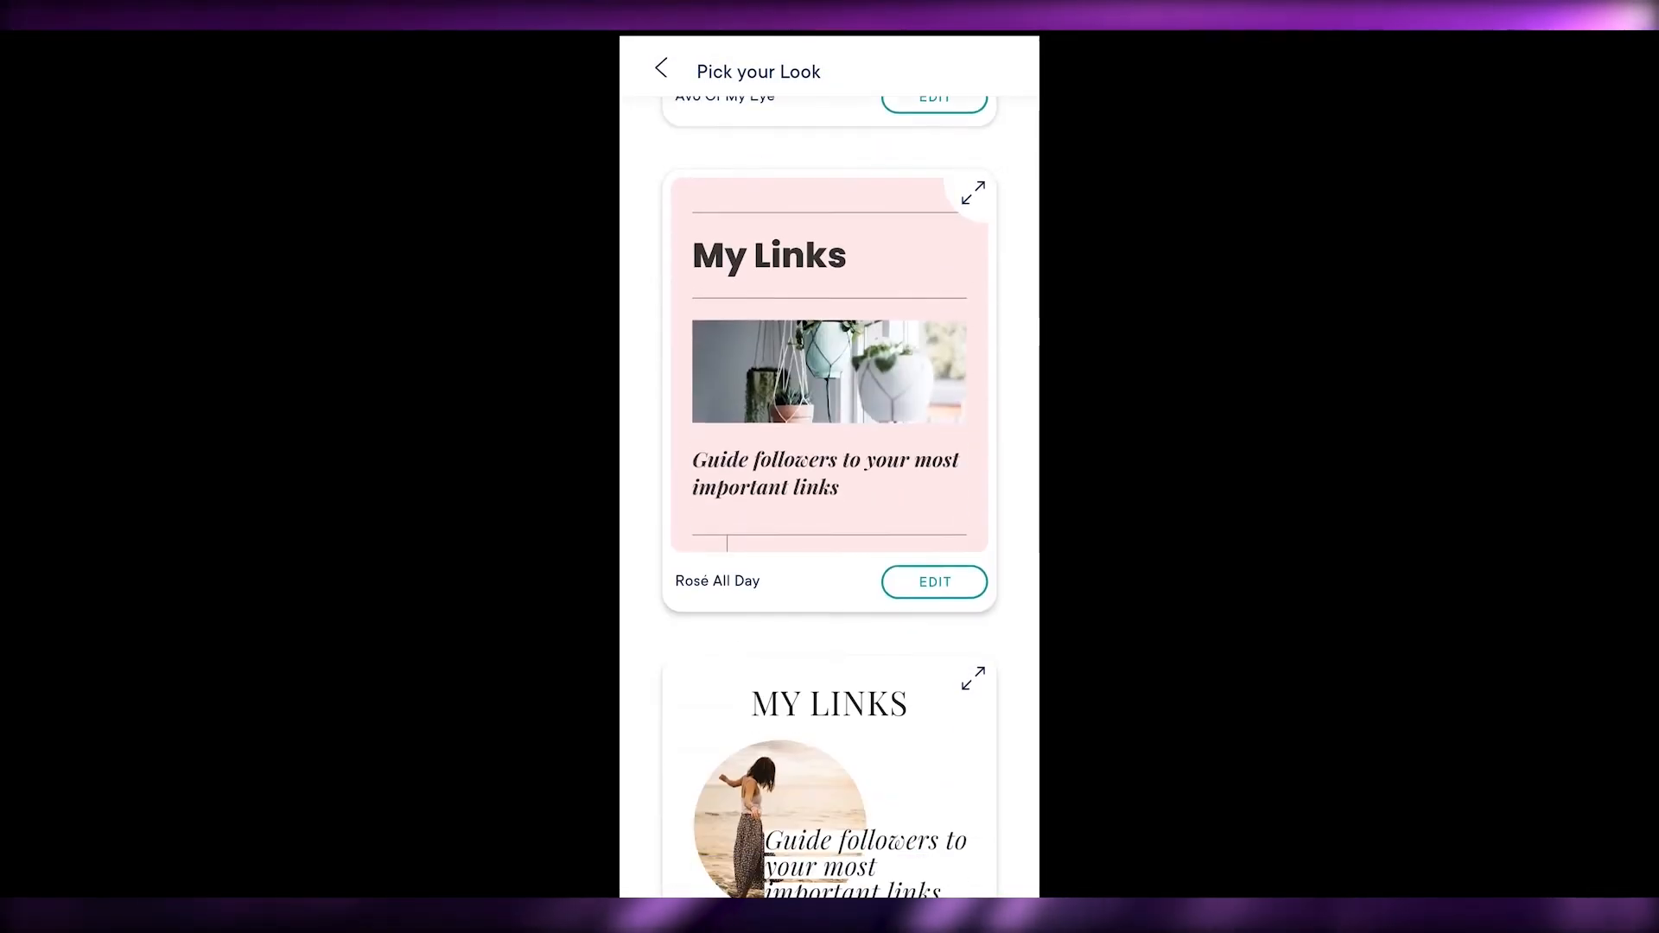
scroll(829, 519, "down", 15)
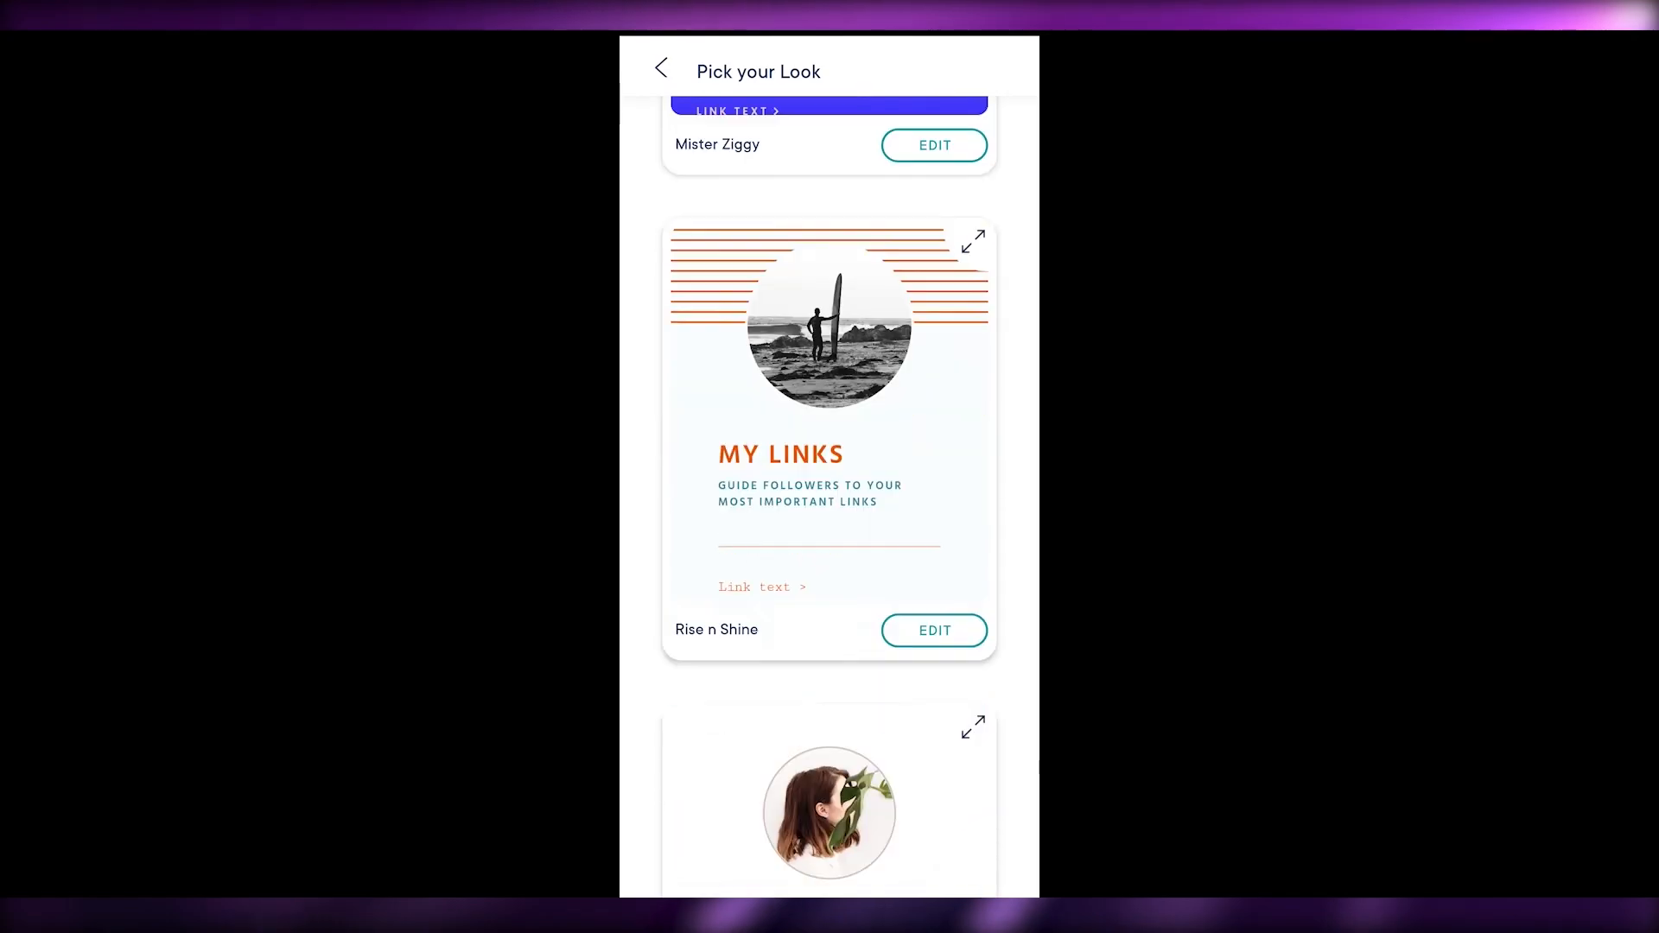
scroll(829, 519, "down", 15)
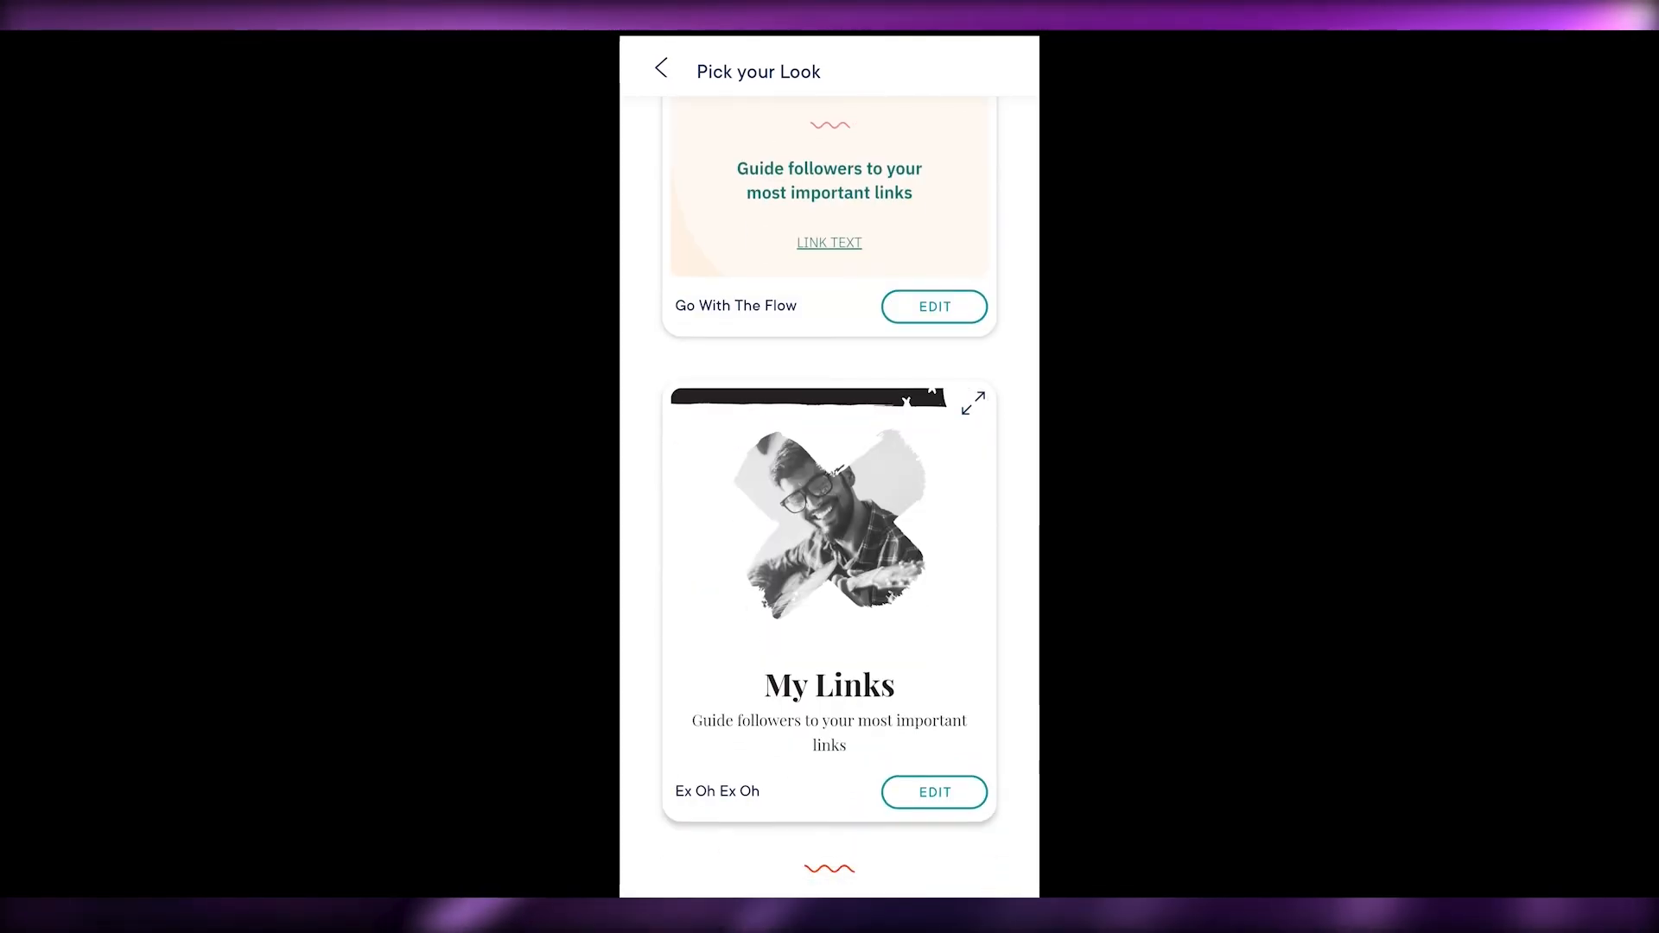
scroll(830, 518, "up", 10)
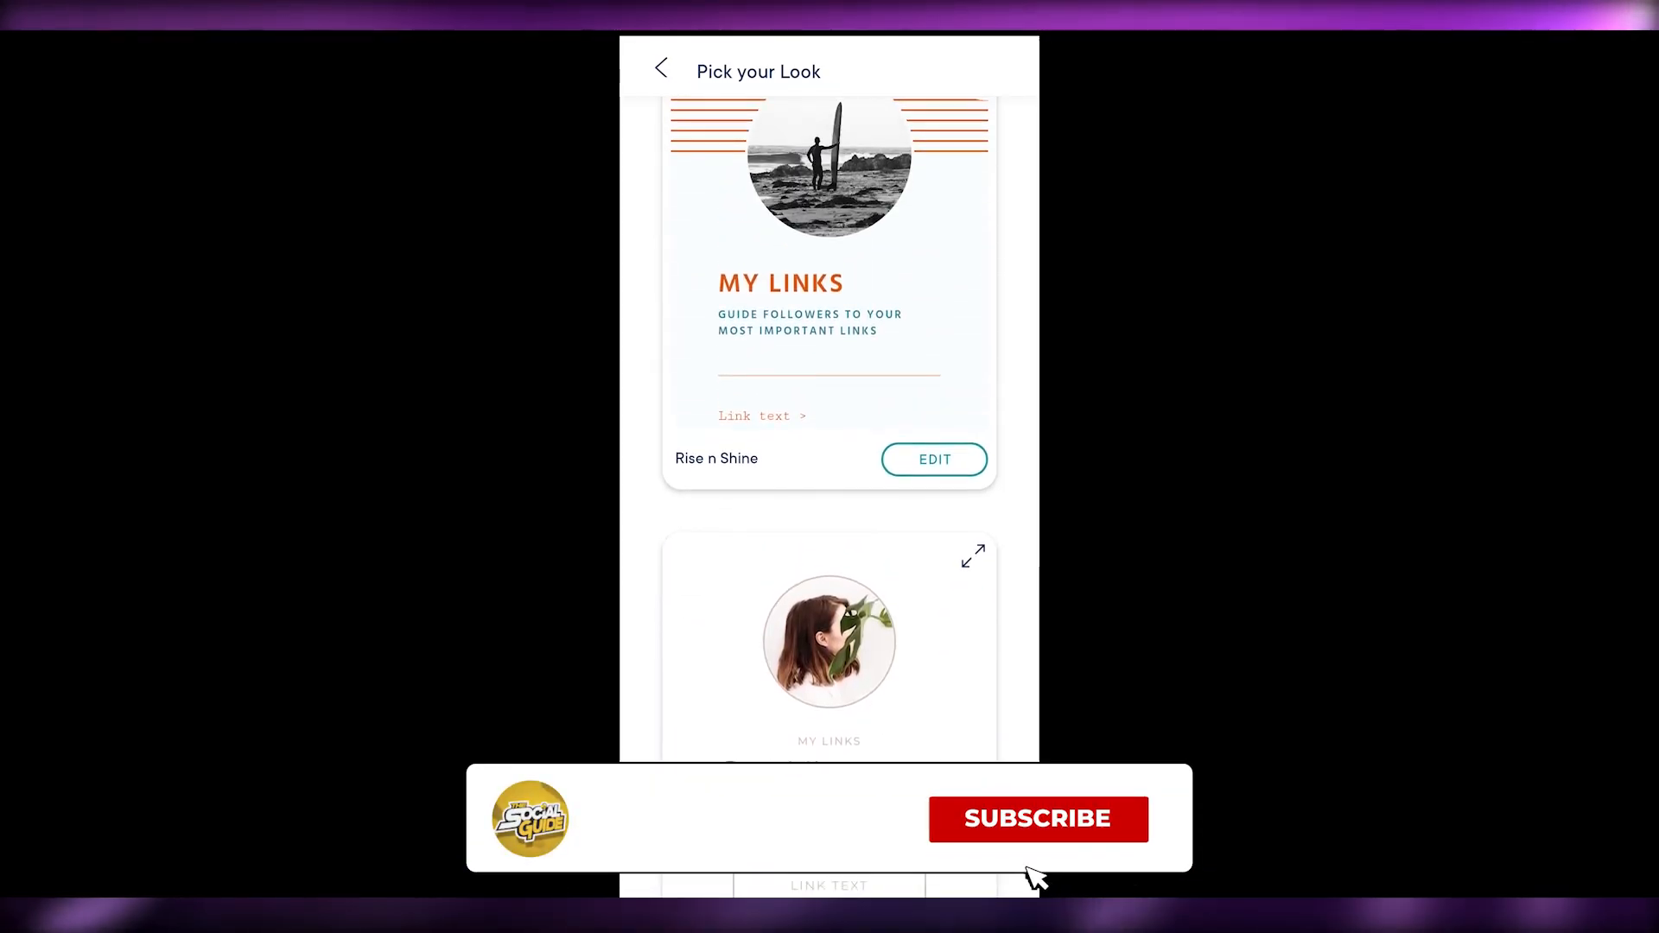